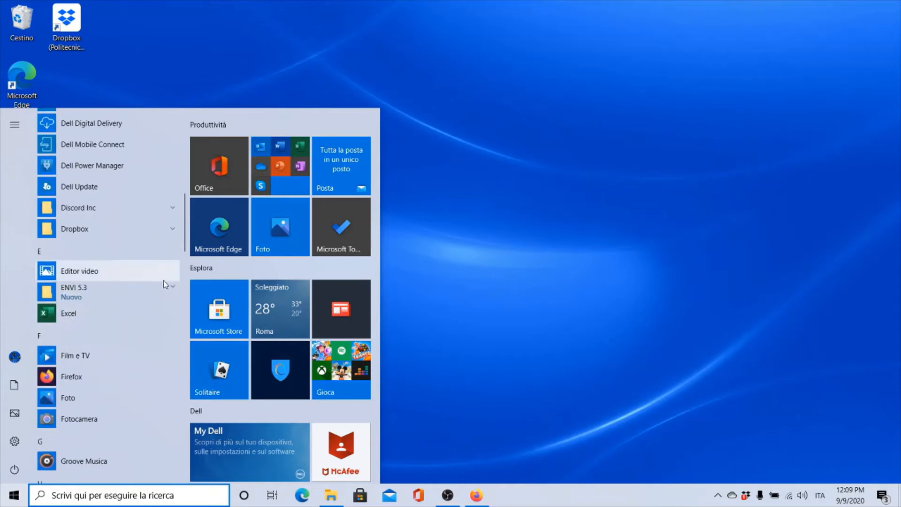
Step: Launch ENVI from the ENVI 5.3 program group and restore the saved views and layers from test.json in the Download folder
click(164, 294)
click(144, 331)
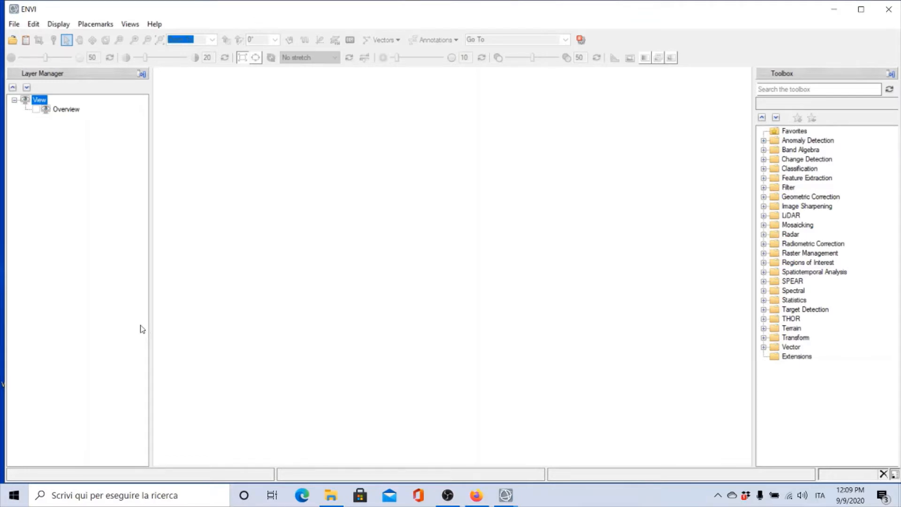
click(14, 24)
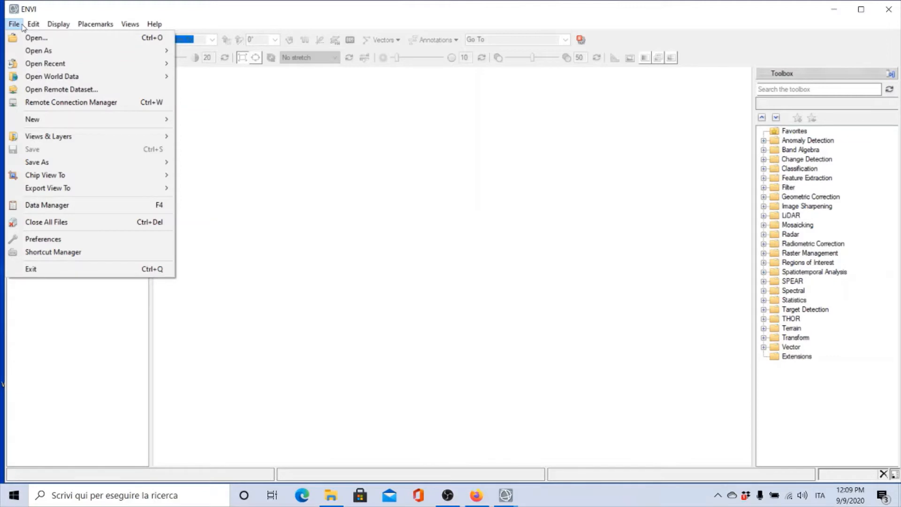
mouse_move(39, 141)
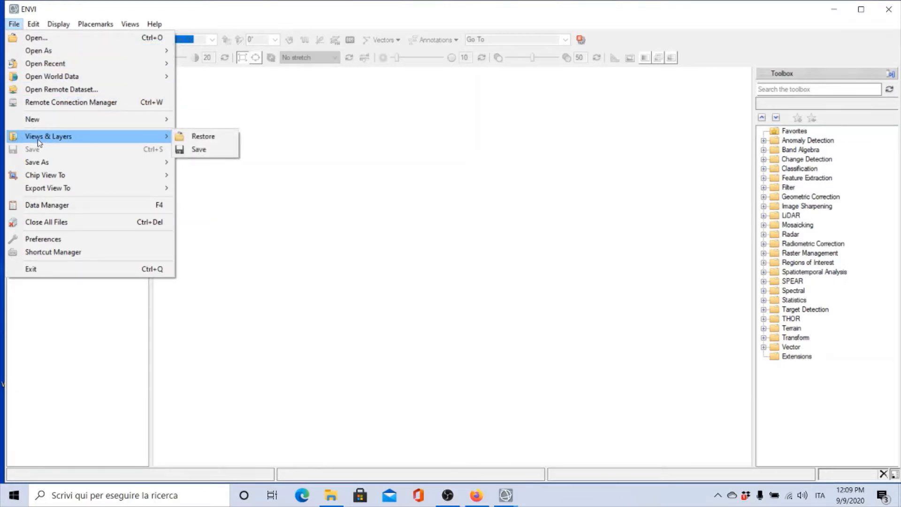
click(187, 137)
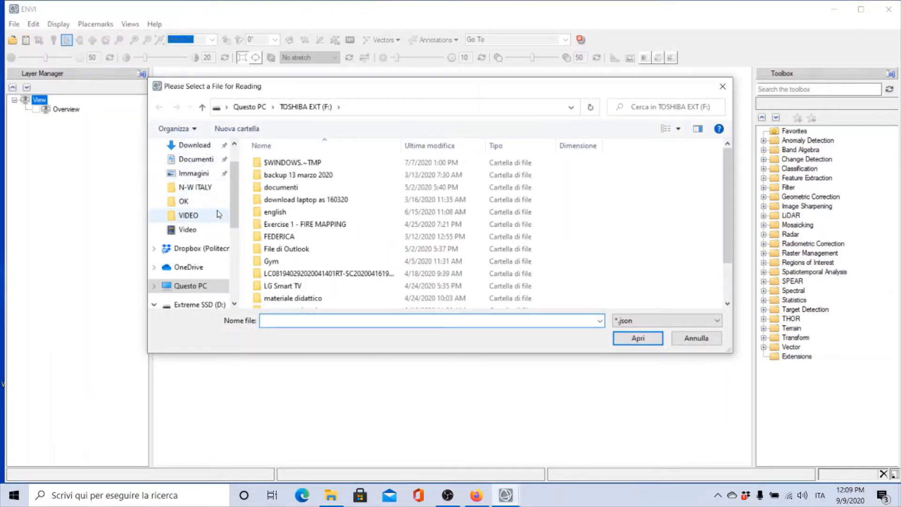
click(203, 149)
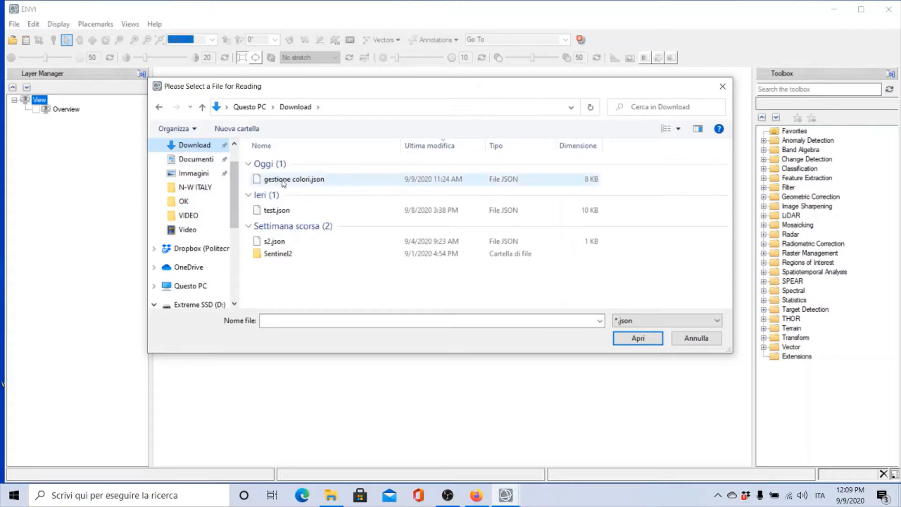
click(272, 211)
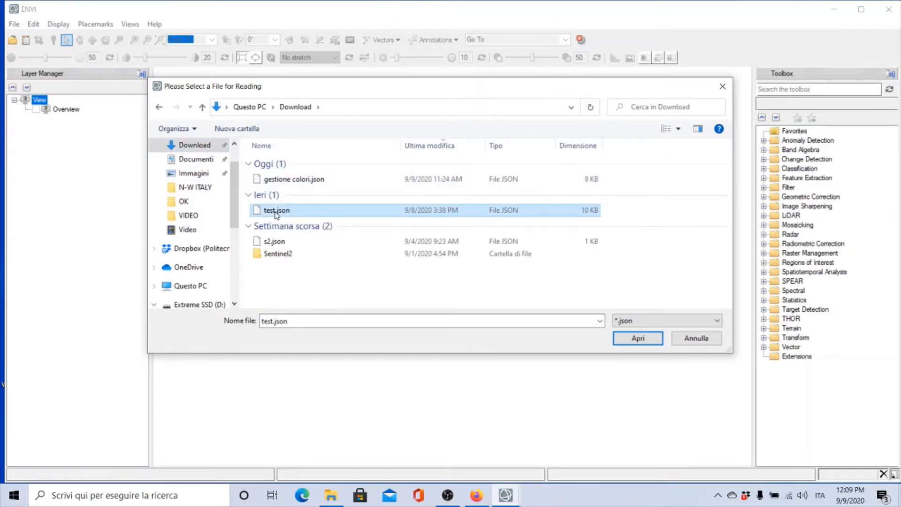
click(638, 339)
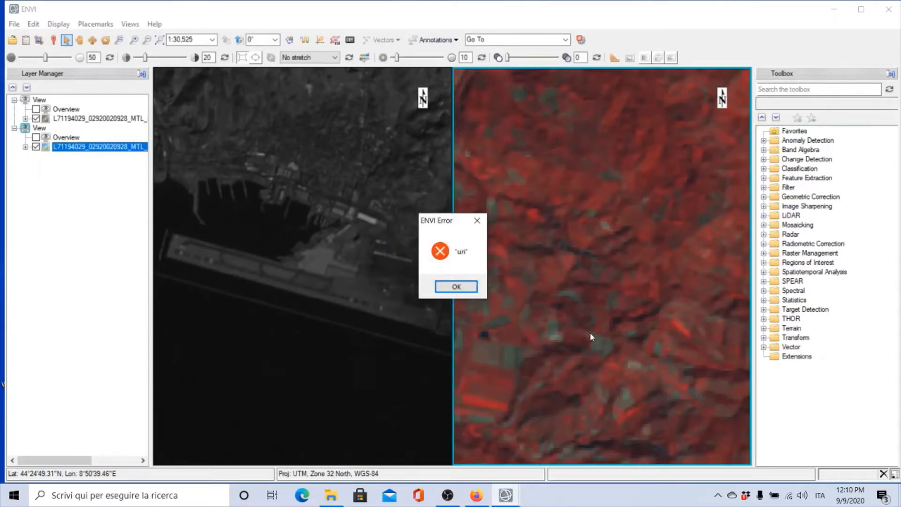
click(464, 288)
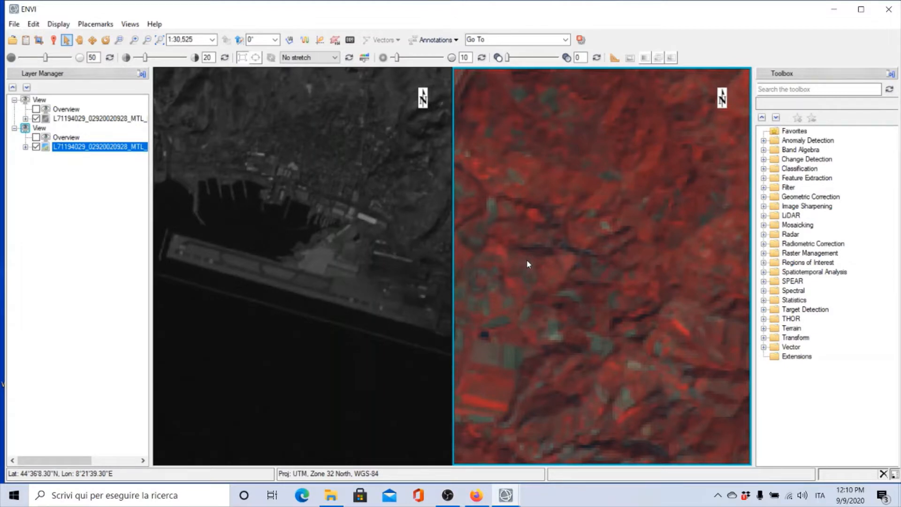
click(96, 24)
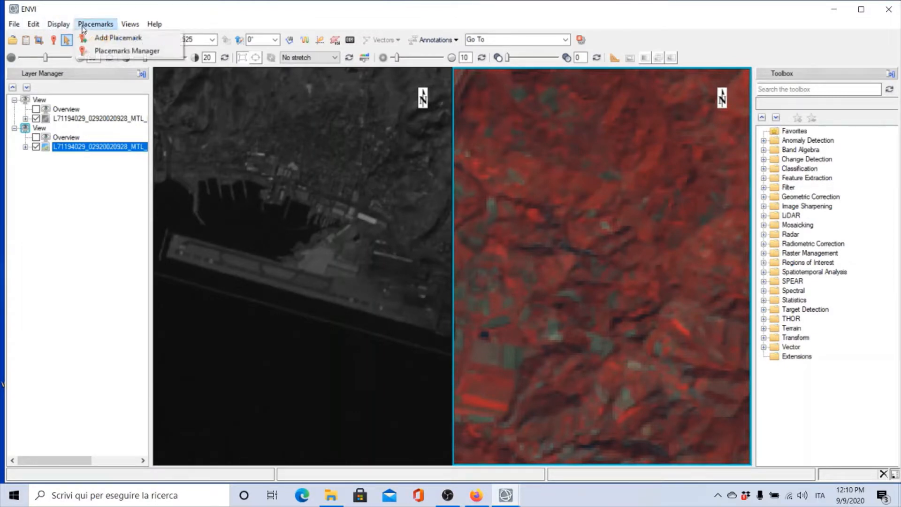
click(232, 17)
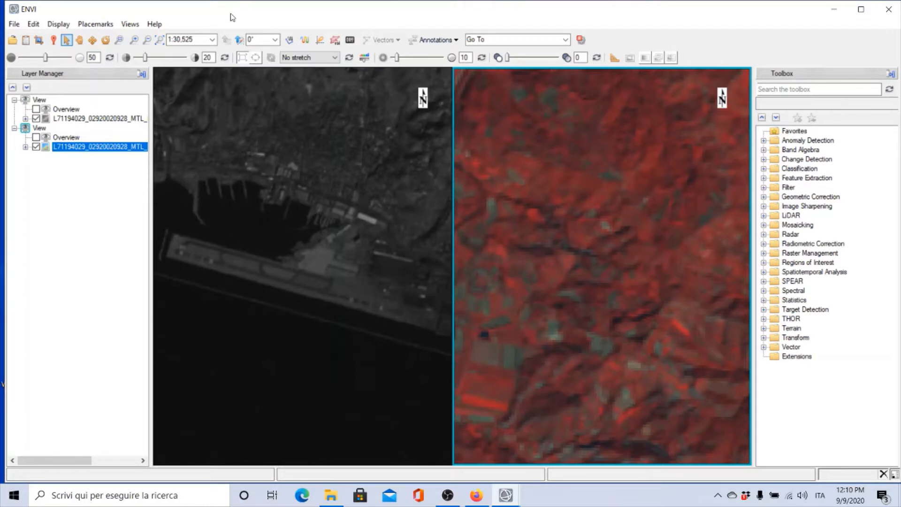
click(14, 24)
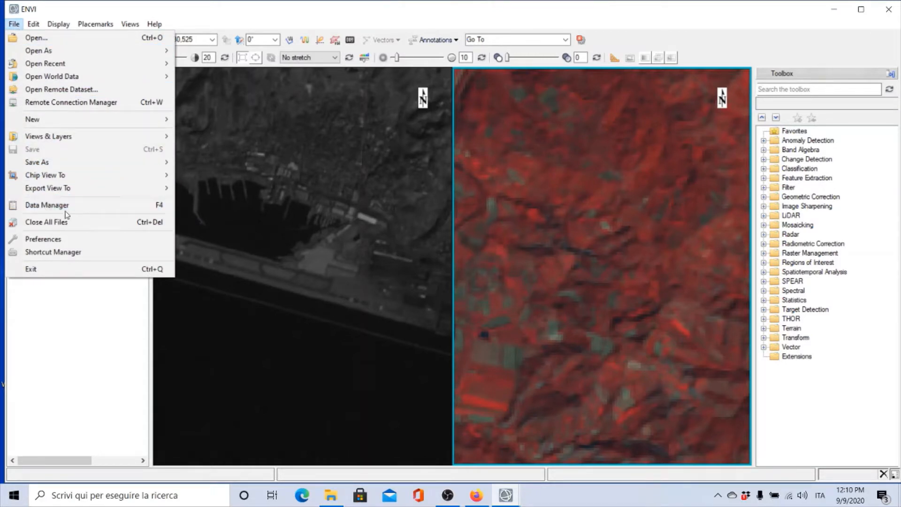
click(104, 319)
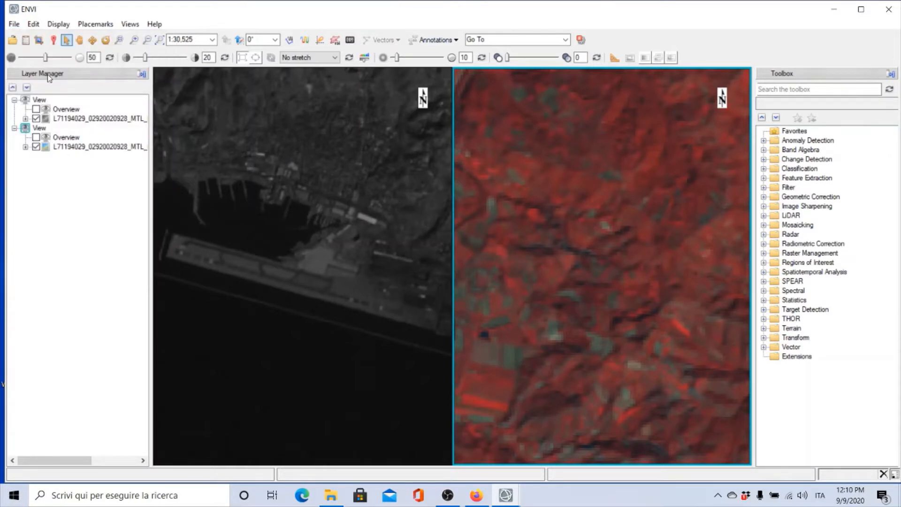
Step: Review the loaded datasets and their bands in an enlarged Data Manager window, and close it
click(26, 41)
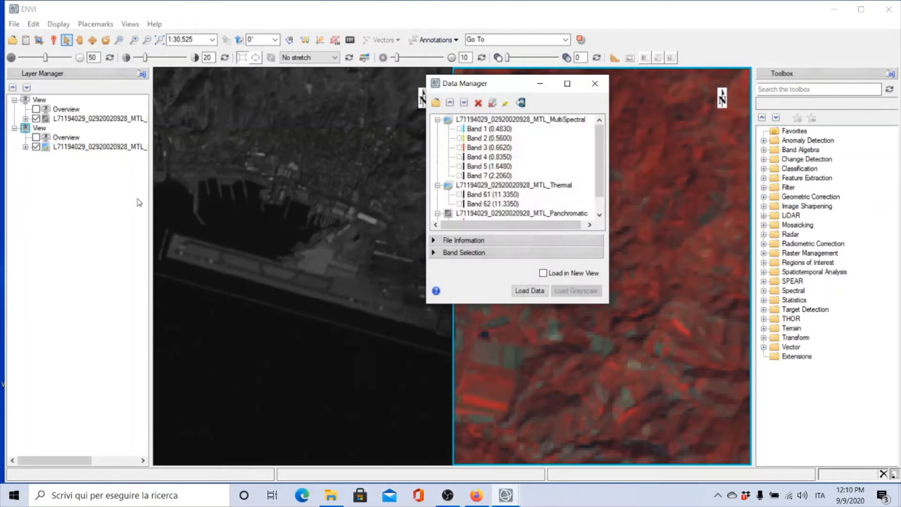
drag(609, 303, 635, 355)
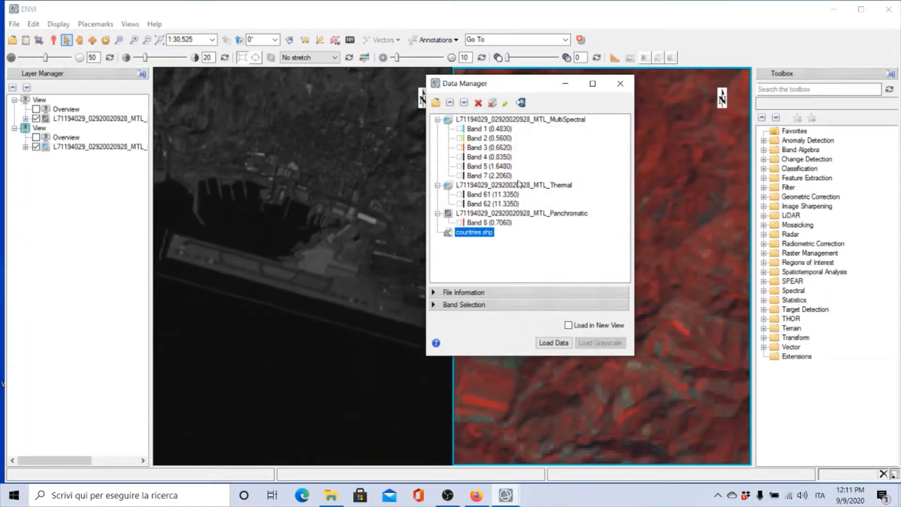
click(620, 84)
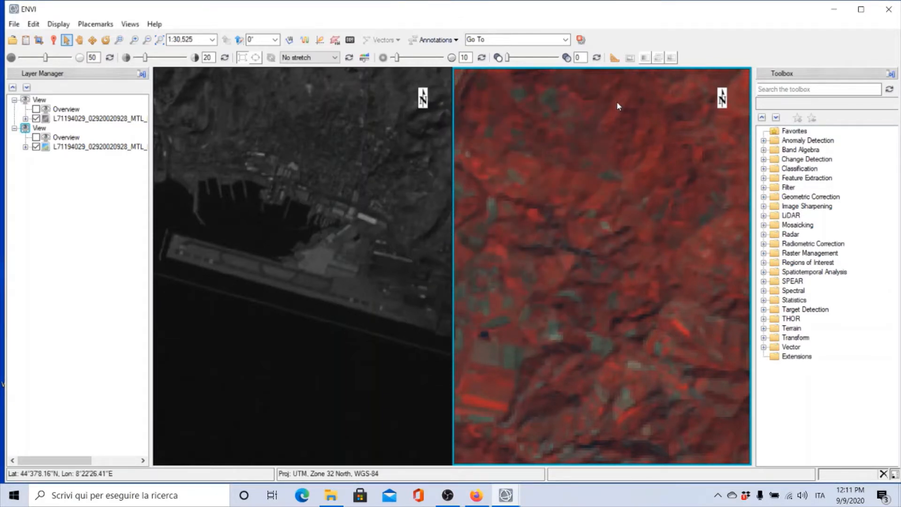
Step: Close all open files and remove the second, empty view from the layer list
click(15, 25)
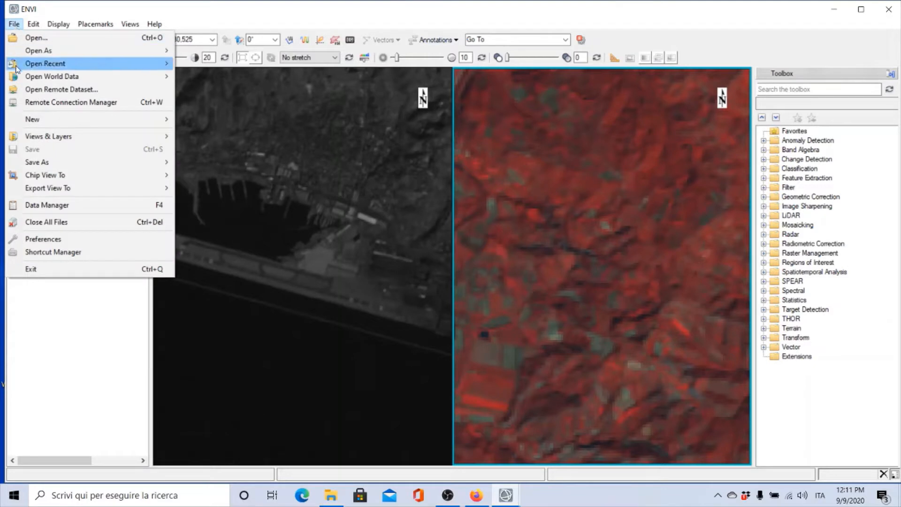
click(24, 224)
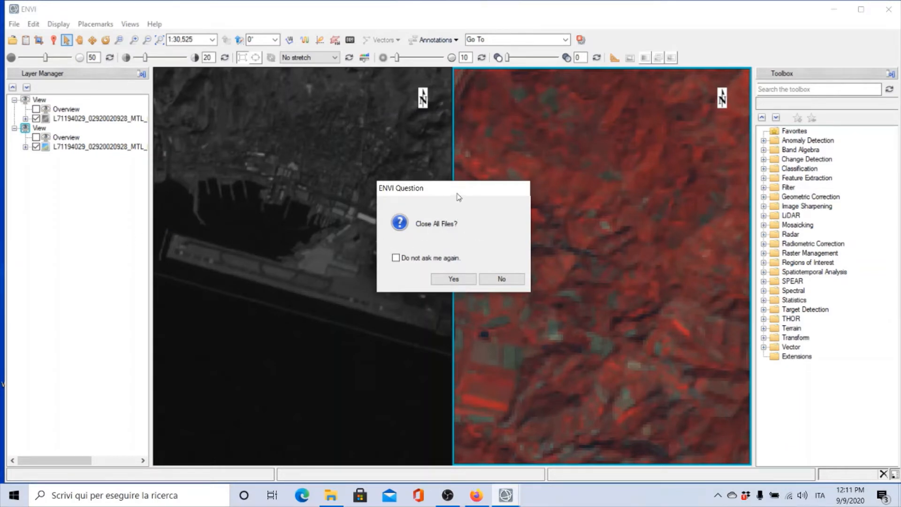
click(453, 279)
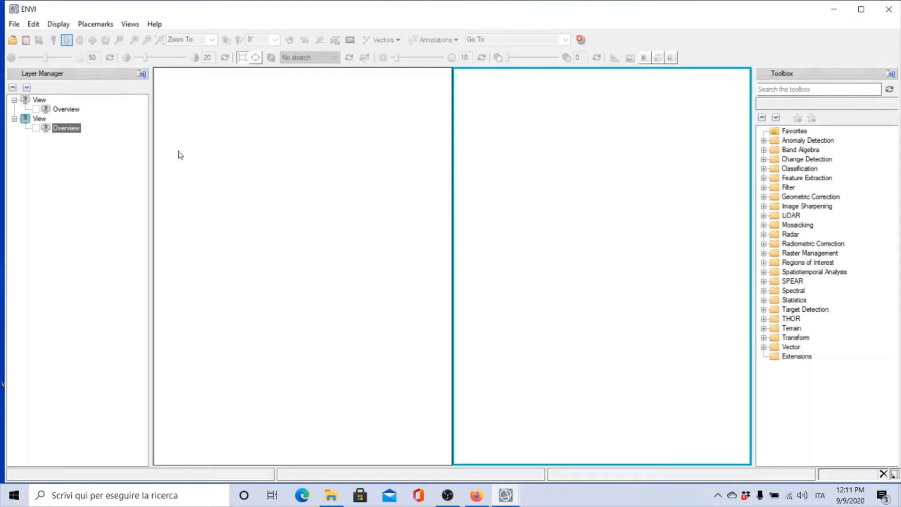
right_click(40, 121)
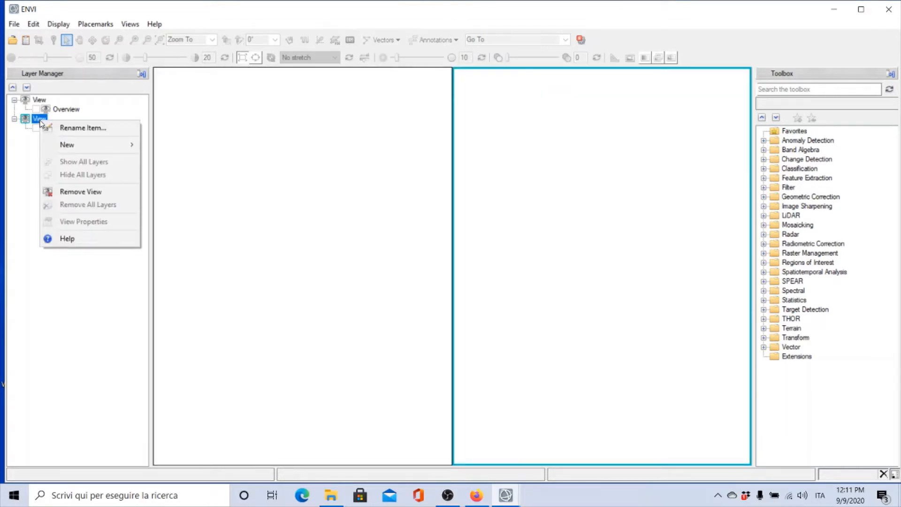
click(69, 192)
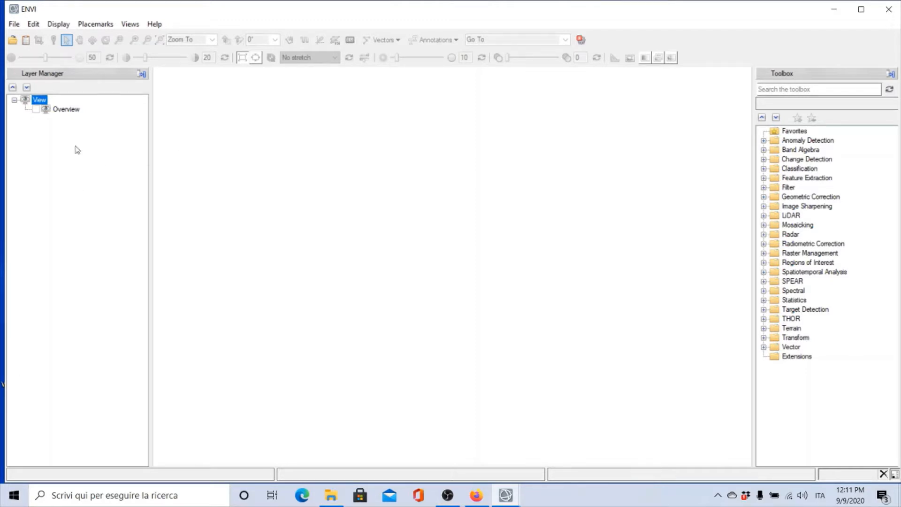
Step: Start opening a Landsat optical-sensor dataset in the GeoTIFF with Metadata format
click(13, 28)
mouse_move(23, 53)
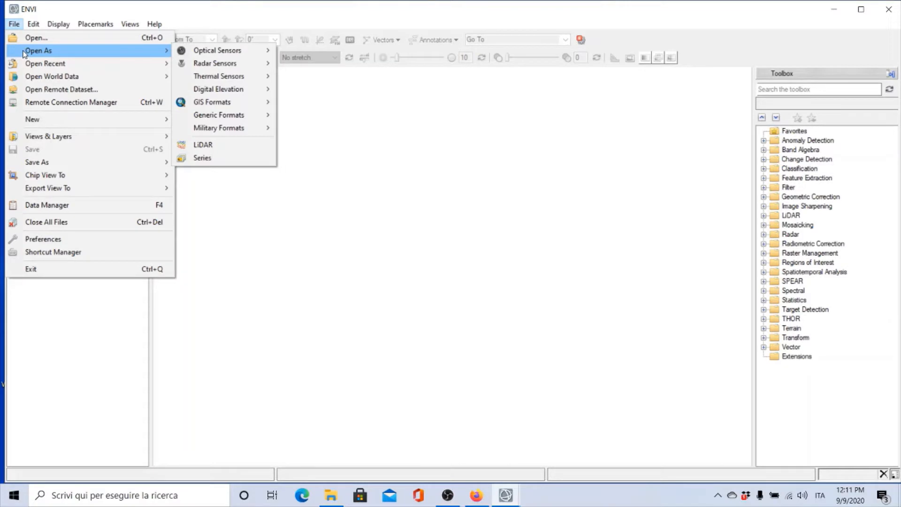
mouse_move(221, 50)
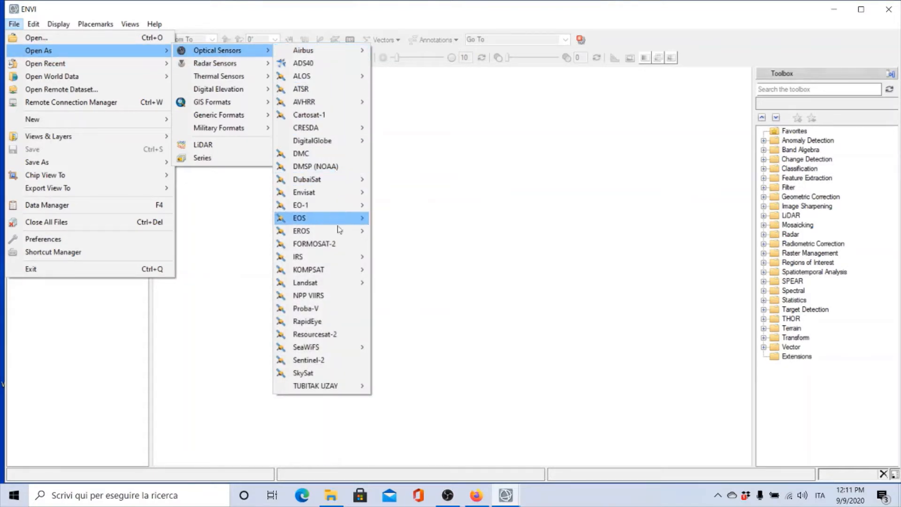
mouse_move(351, 287)
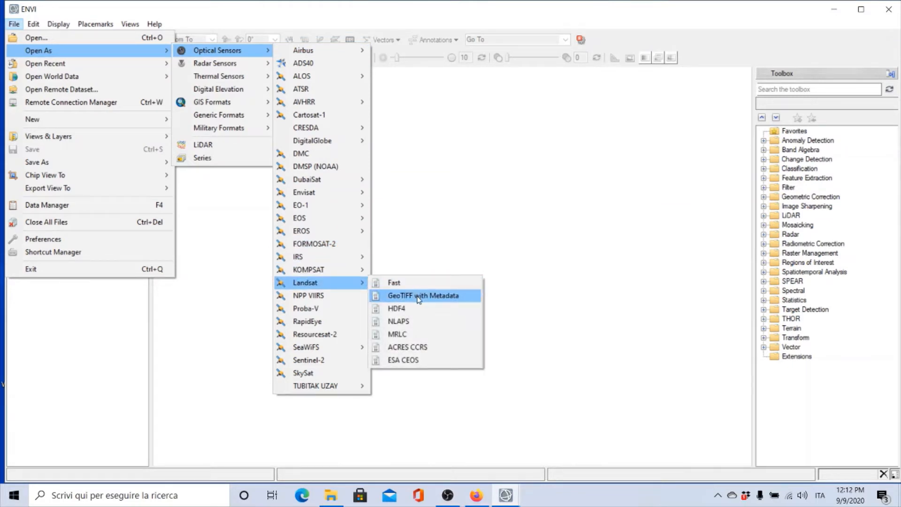
click(420, 297)
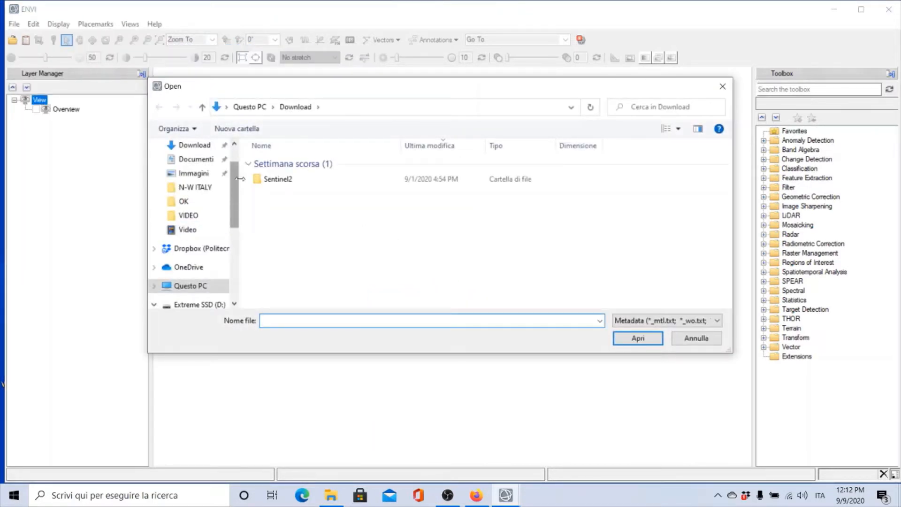
Step: Load LC08_L1TP_194029_20200414_20200414_01_RT_MTL from materiale didattico > capitoli telerilevamento > GEOGRAFIA > DATA > N-W ITALY > Landsat 8 on drive D
drag(236, 205, 236, 253)
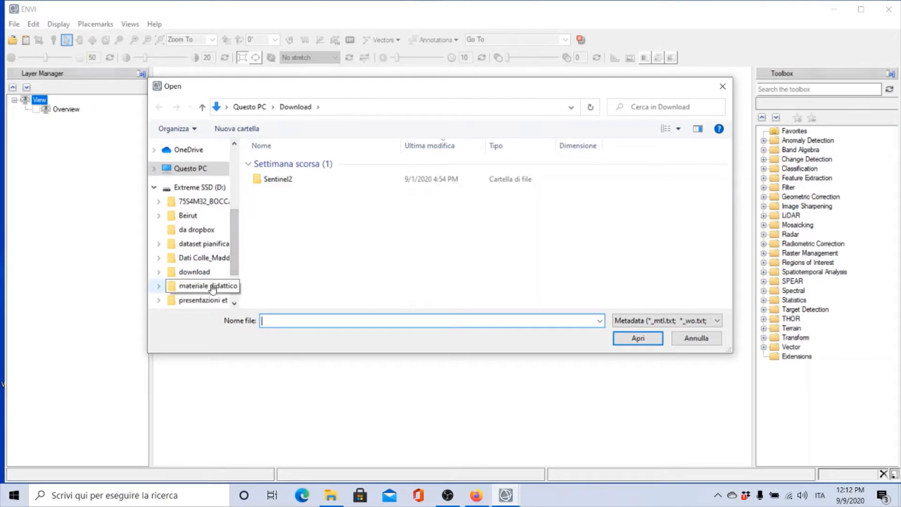
click(204, 286)
double_click(300, 164)
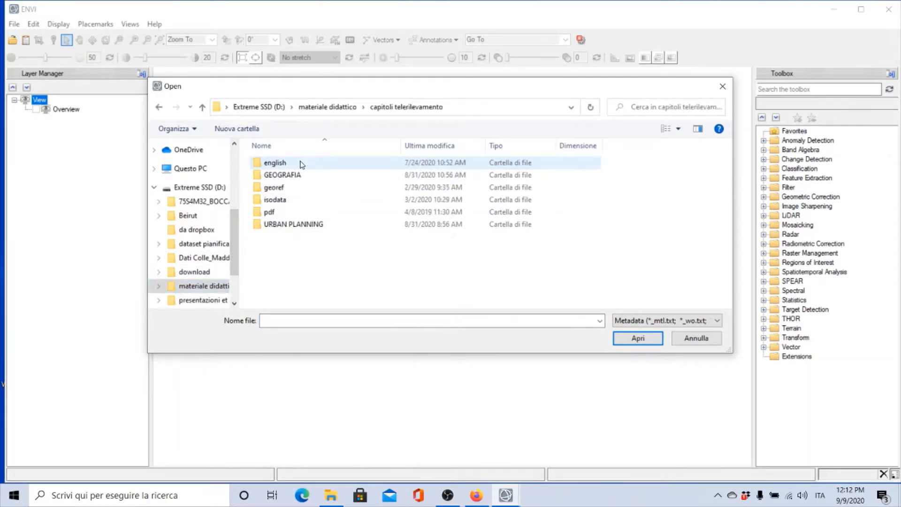
double_click(291, 176)
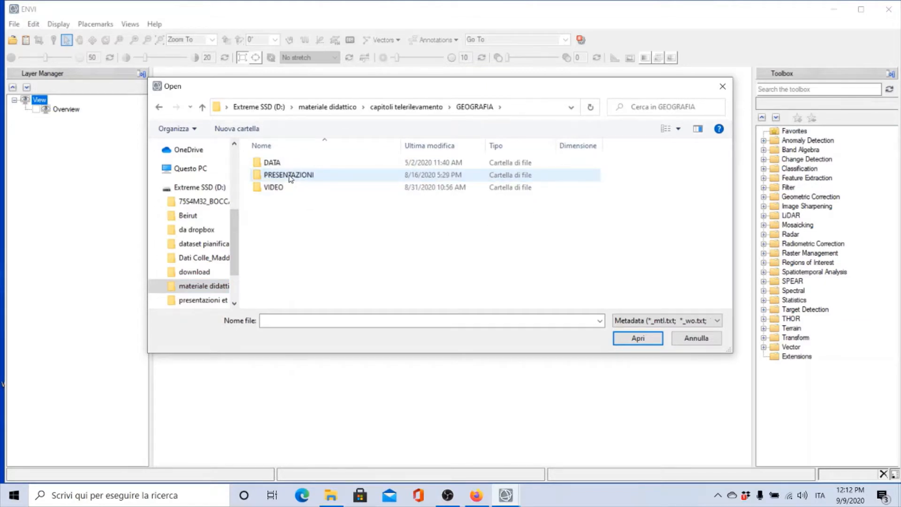
double_click(279, 164)
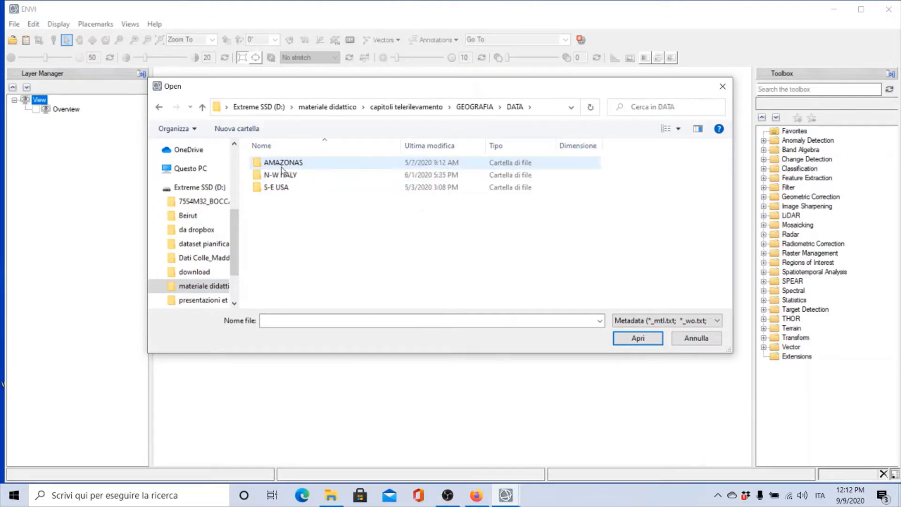
double_click(282, 174)
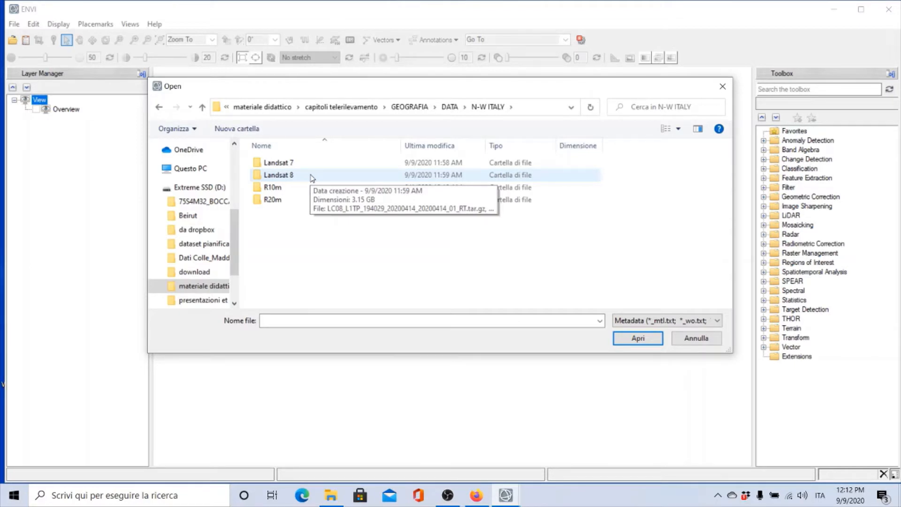
double_click(283, 175)
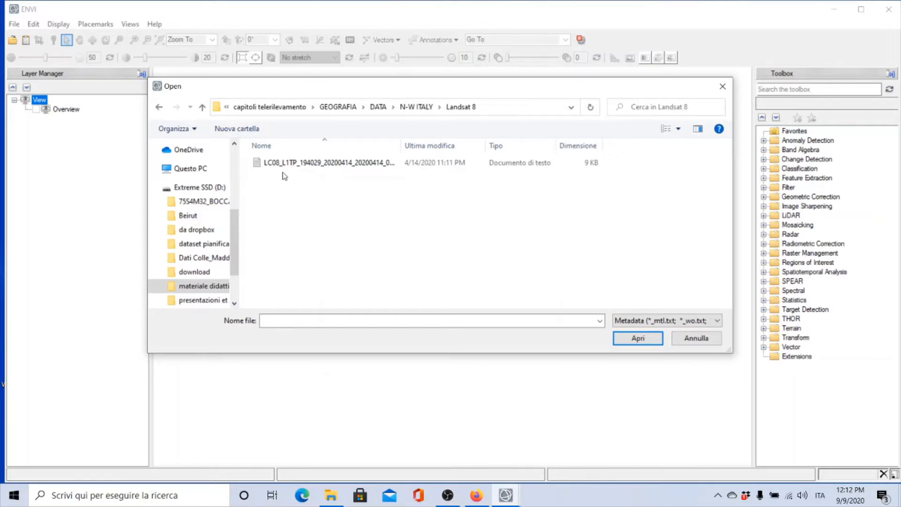
drag(402, 146, 423, 145)
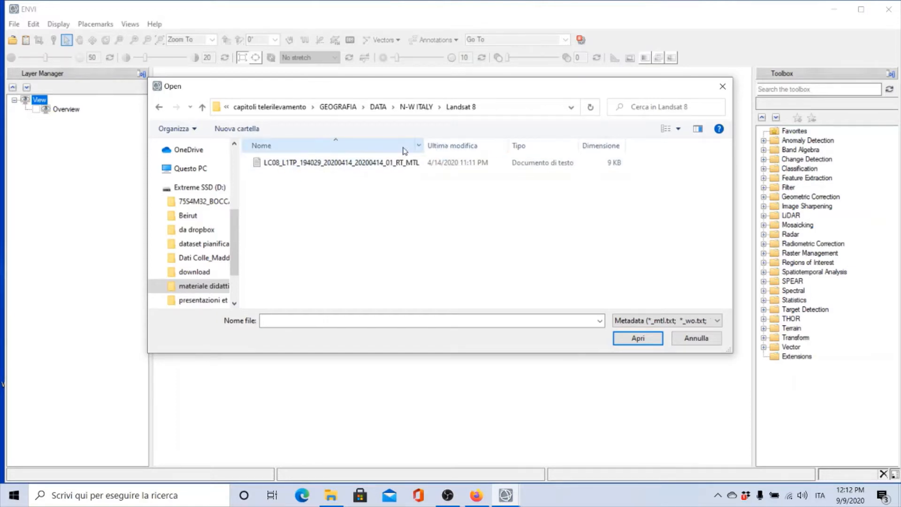
click(358, 164)
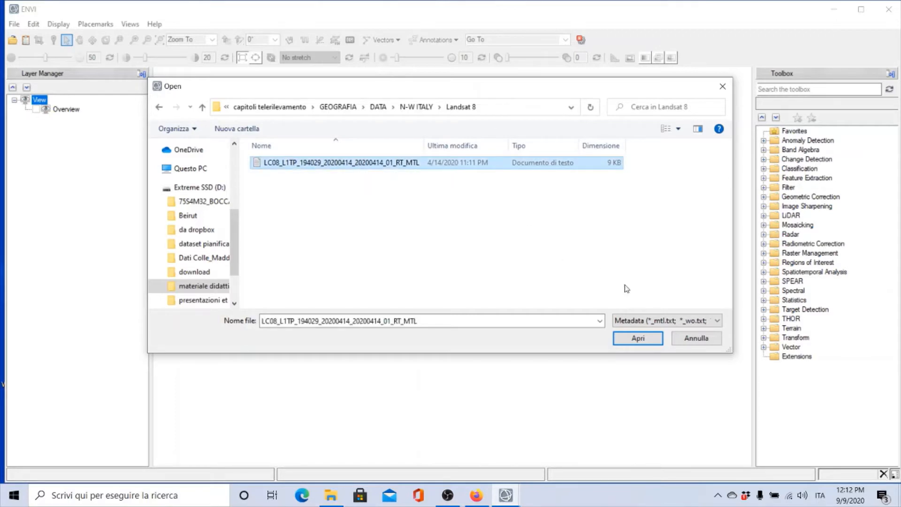
click(638, 338)
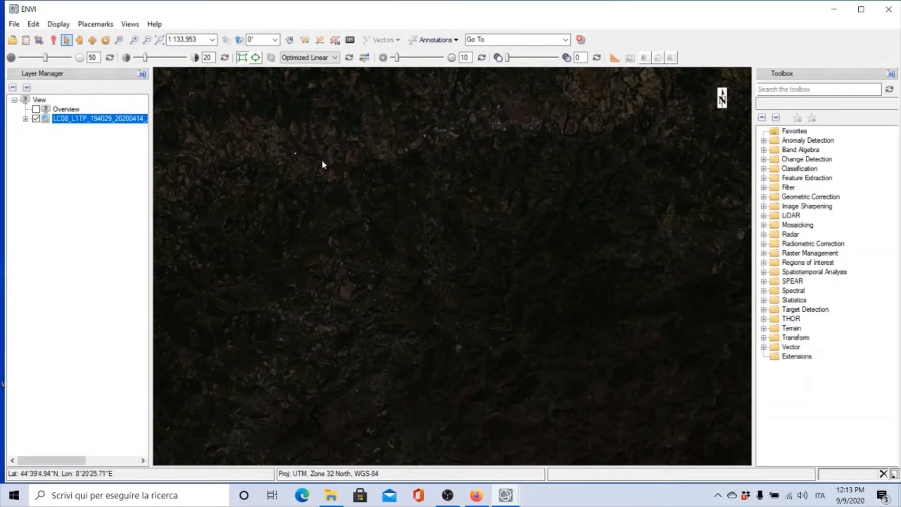
Step: Review the Data Manager settings in the application preferences, including the auto-display method for multispectral files, and close the dialog
click(15, 25)
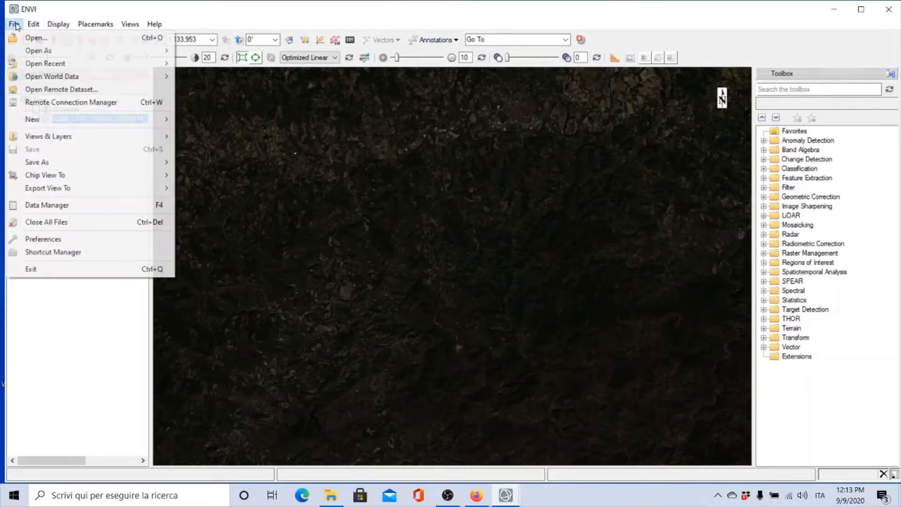
click(52, 240)
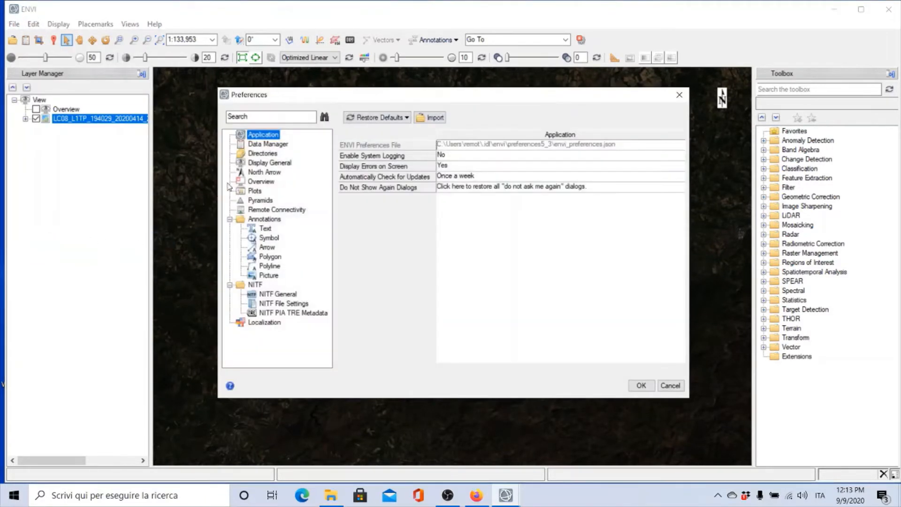
click(261, 146)
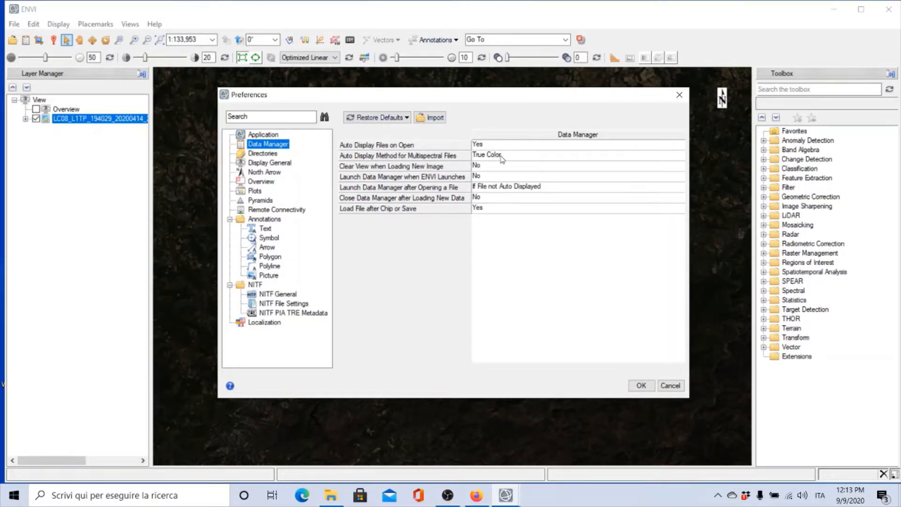
click(641, 385)
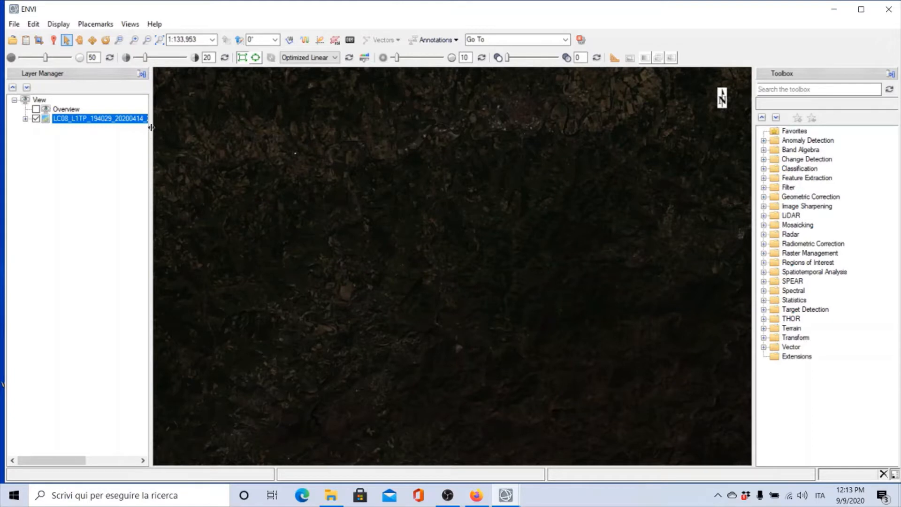
Step: Widen the layer list to read the full name of the loaded Landsat layer, and narrow it again
drag(151, 127, 192, 136)
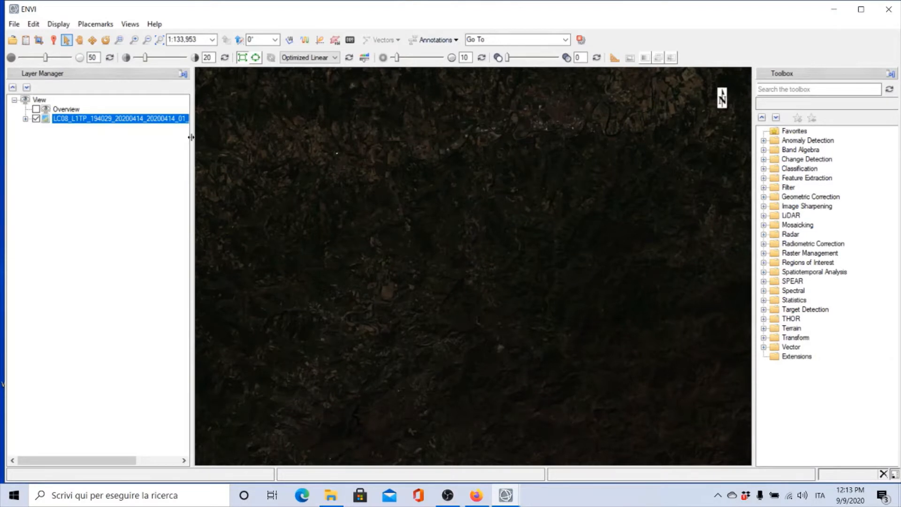
drag(191, 137, 211, 136)
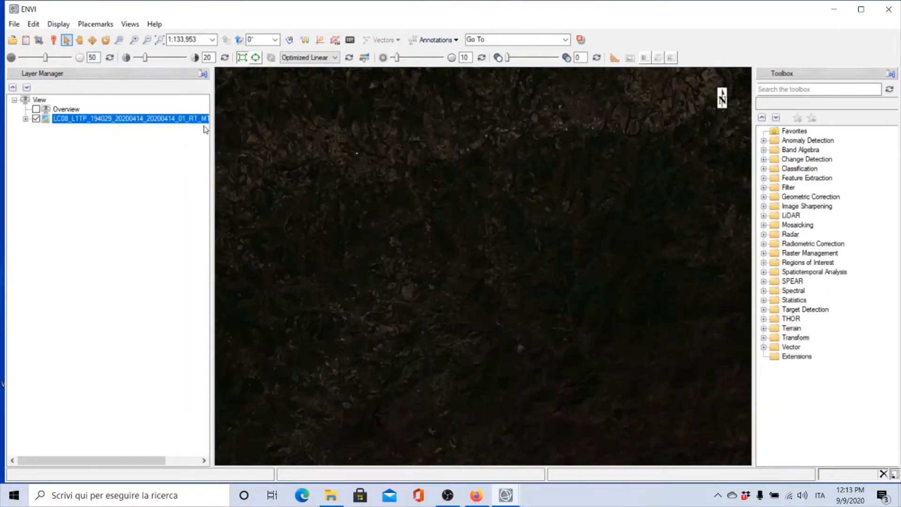
click(173, 123)
drag(213, 116, 160, 113)
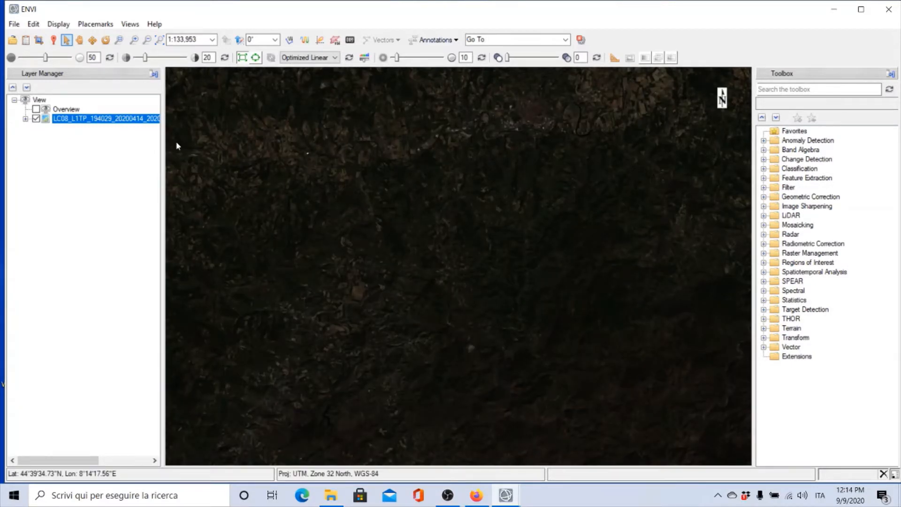
Step: Examine the multispectral, panchromatic, cirrus, thermal and quality datasets in an enlarged Data Manager, and close it
click(26, 41)
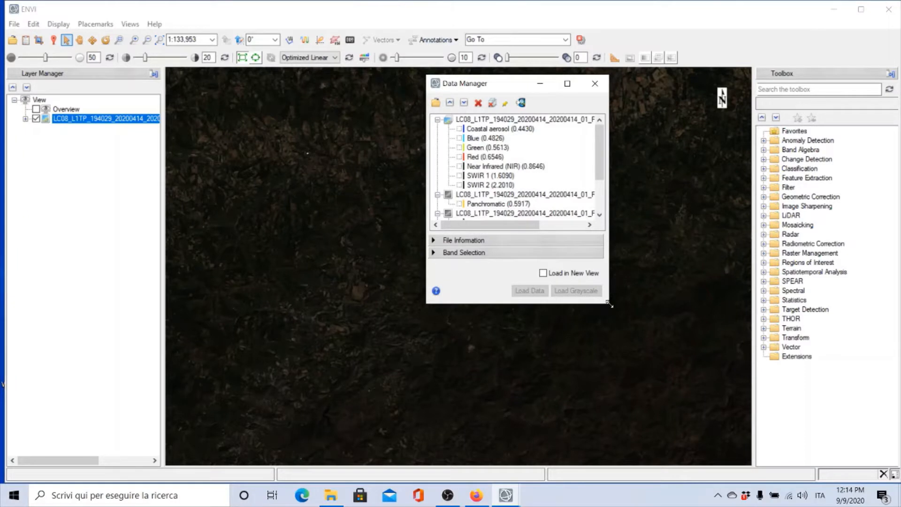
drag(607, 305, 653, 391)
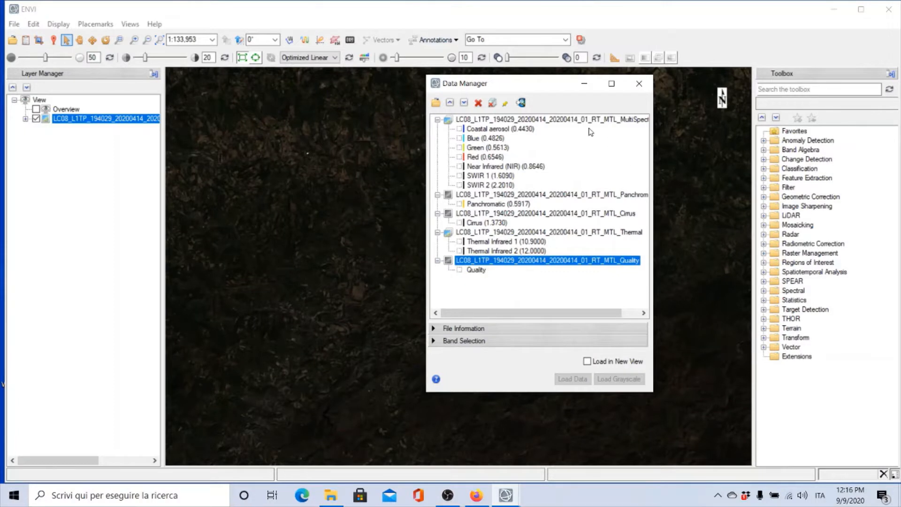
drag(530, 87, 550, 97)
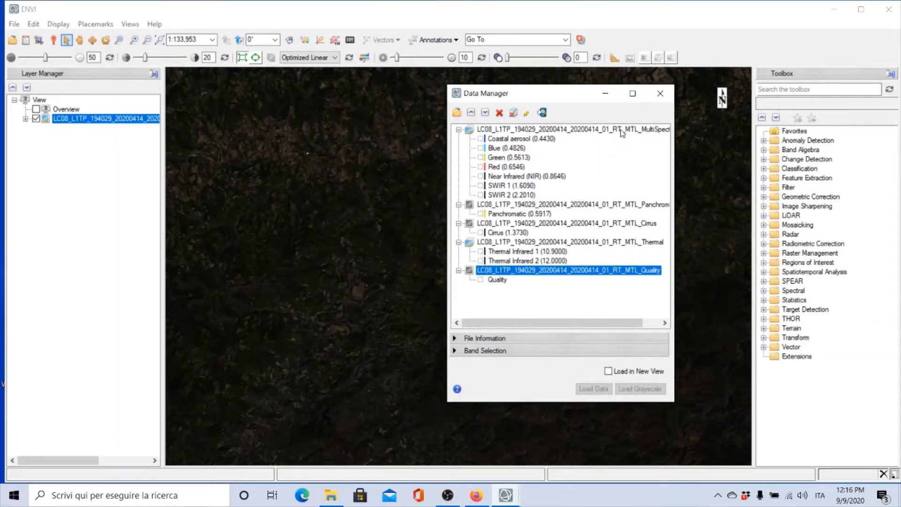
click(658, 94)
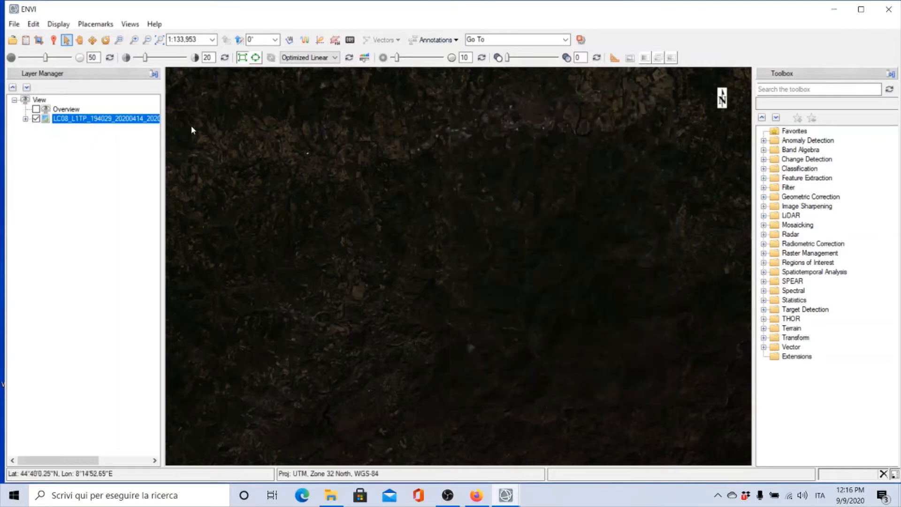
Step: Examine the full extent of the Landsat scene and expand its multispectral layer to inspect the displayed band combination
scroll(435, 251, down, 10)
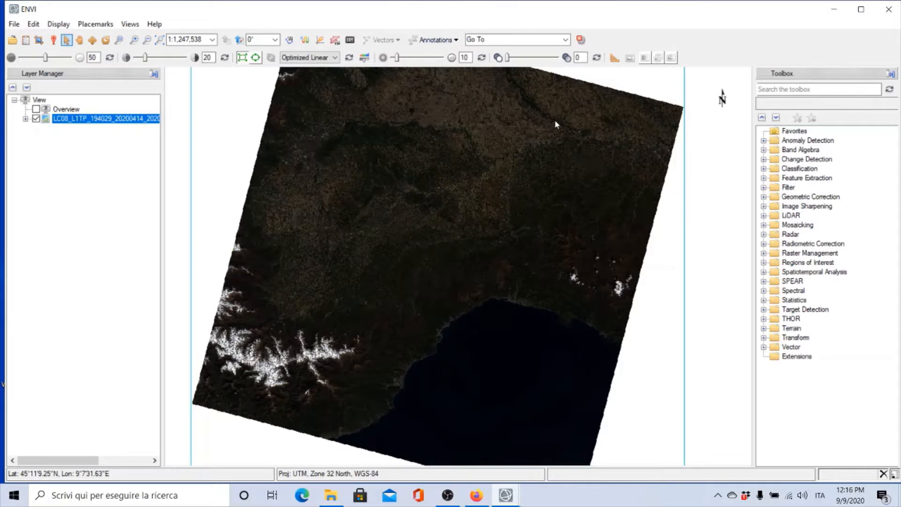
click(25, 118)
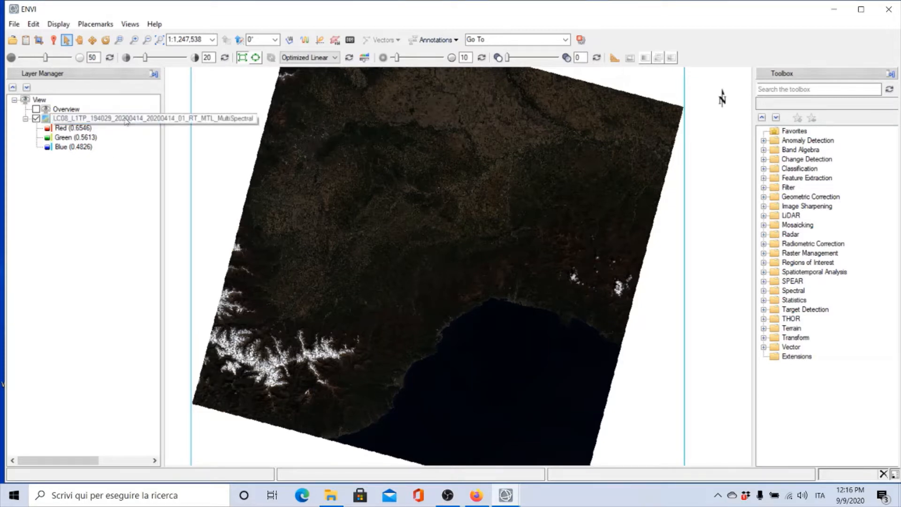
Step: In the Data Manager's band selection, assign the multispectral Near Infrared, Red and Green bands to the red, green and blue channels
click(25, 41)
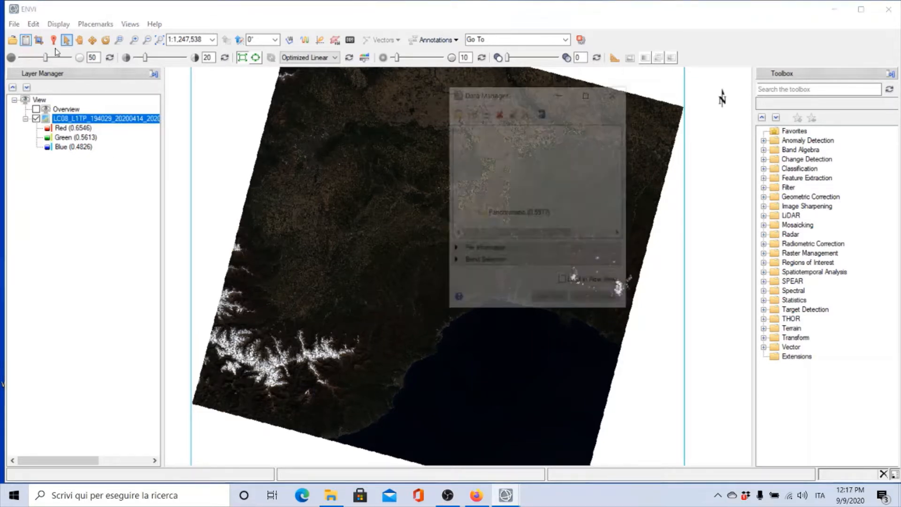
drag(489, 94, 580, 108)
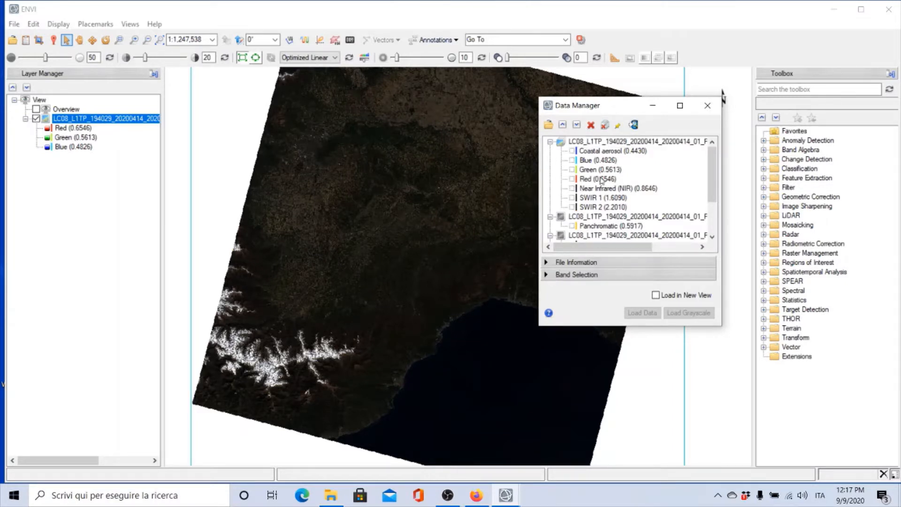
drag(592, 111, 591, 99)
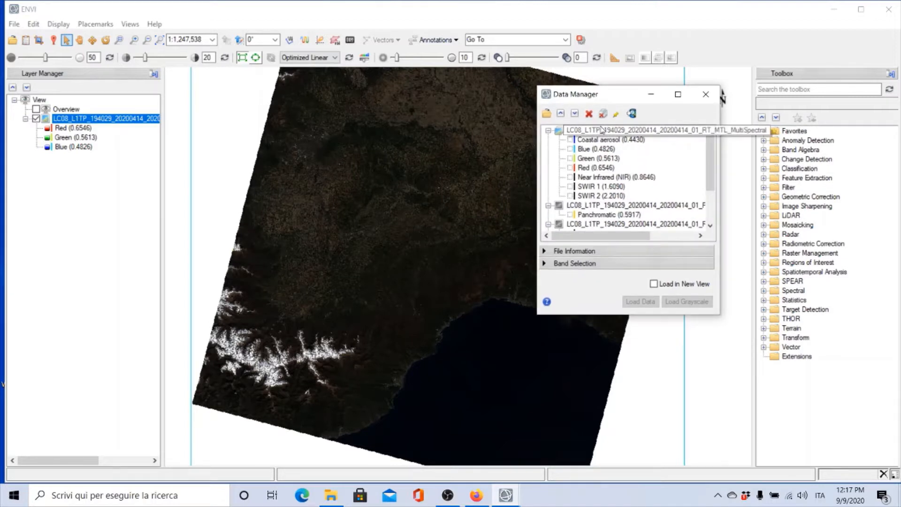
click(549, 265)
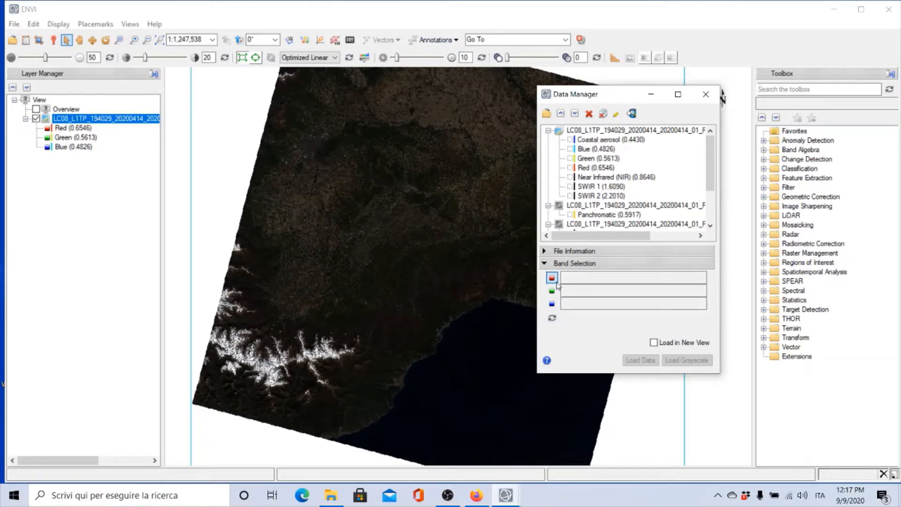
click(573, 180)
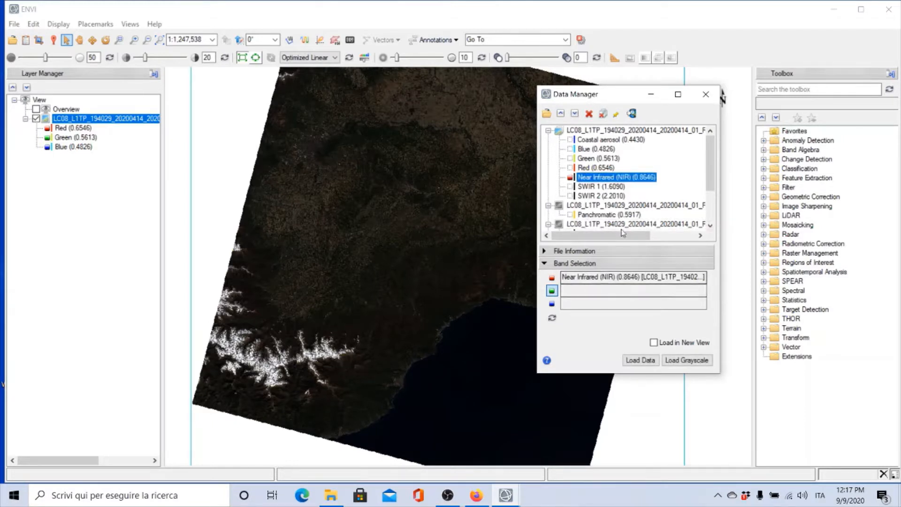
click(584, 168)
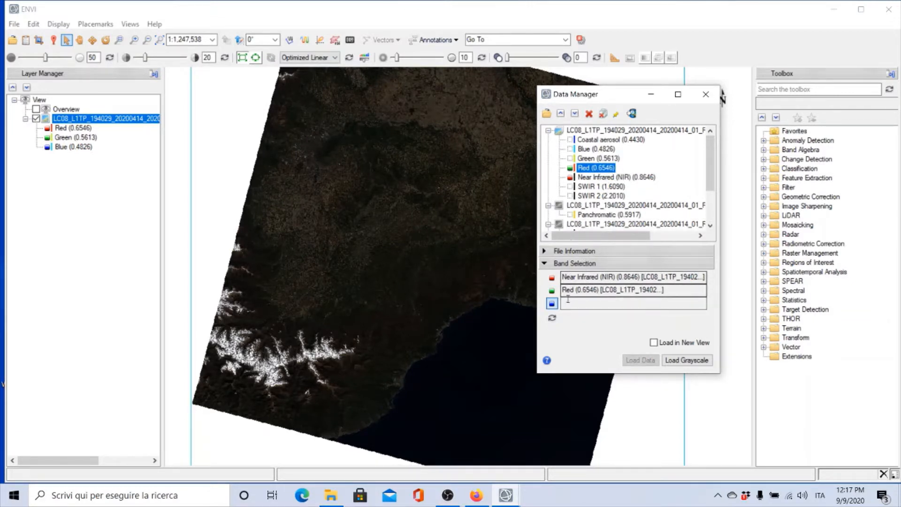
click(574, 158)
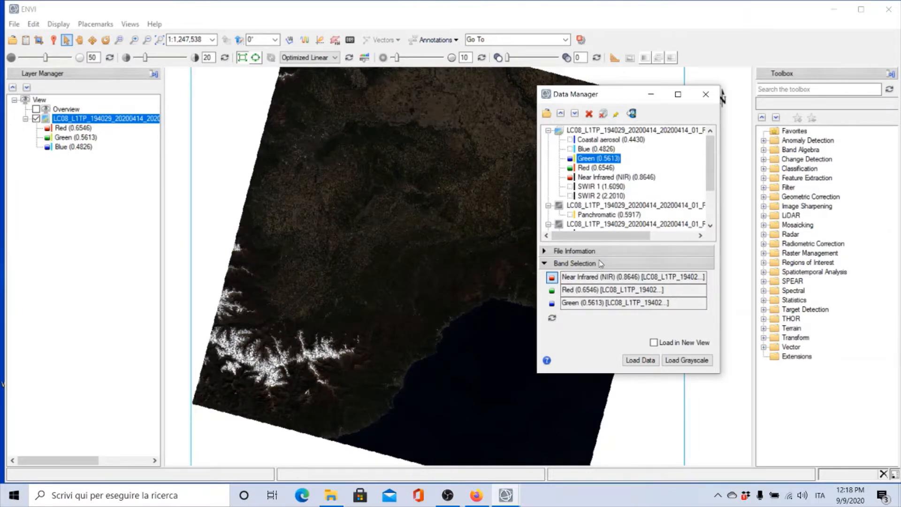
Step: Load the selected band combination into the current view and close the Data Manager
click(654, 343)
click(654, 343)
click(649, 360)
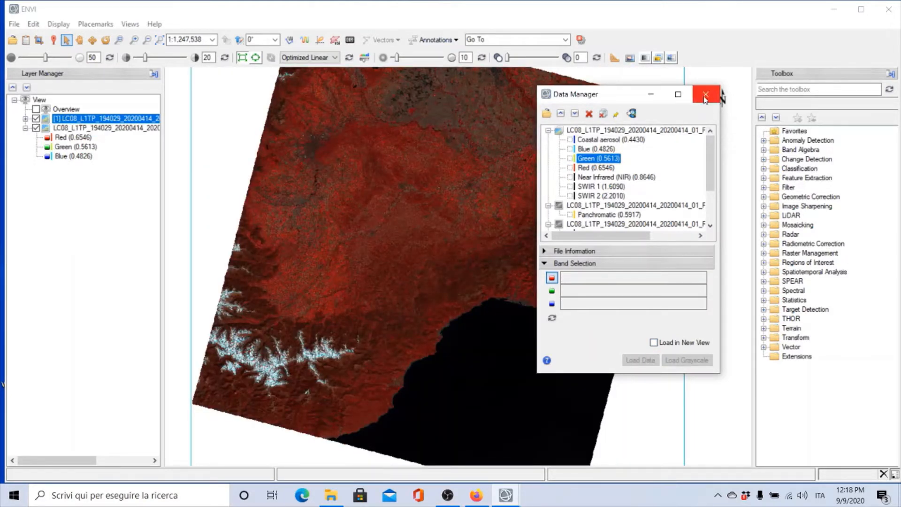
click(706, 93)
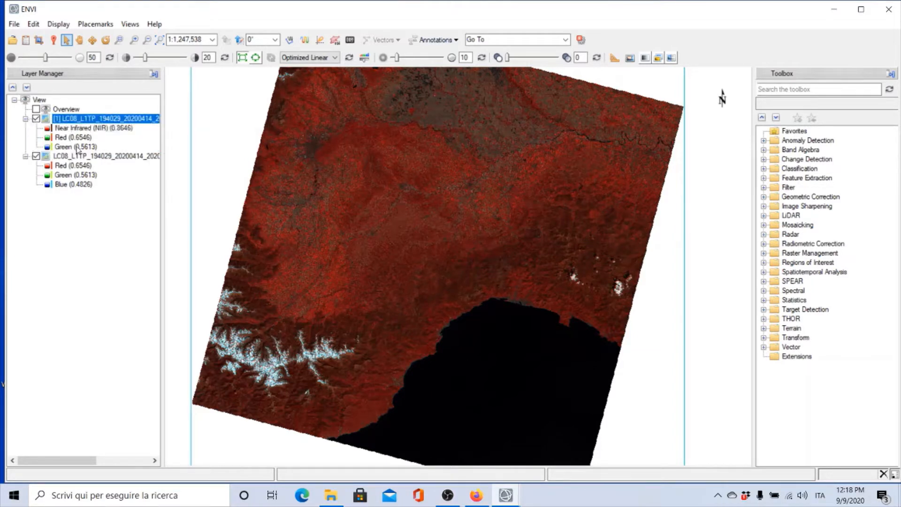
Step: Compare the false-colour and true-colour layers by expanding their bands and switching each layer off and on again
click(26, 118)
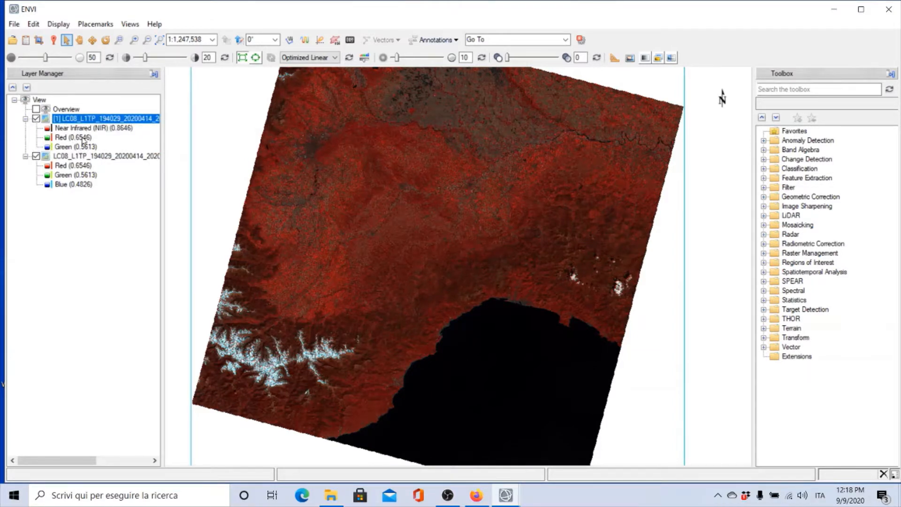
click(37, 118)
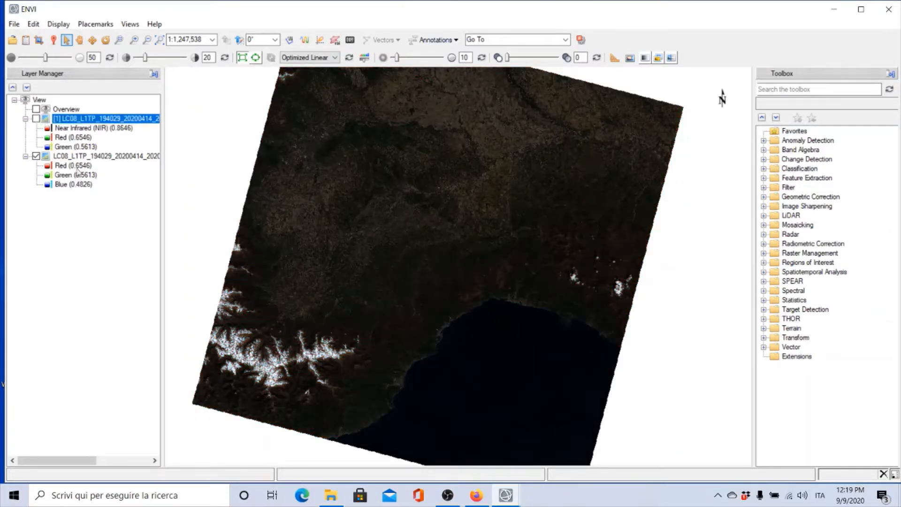
click(35, 157)
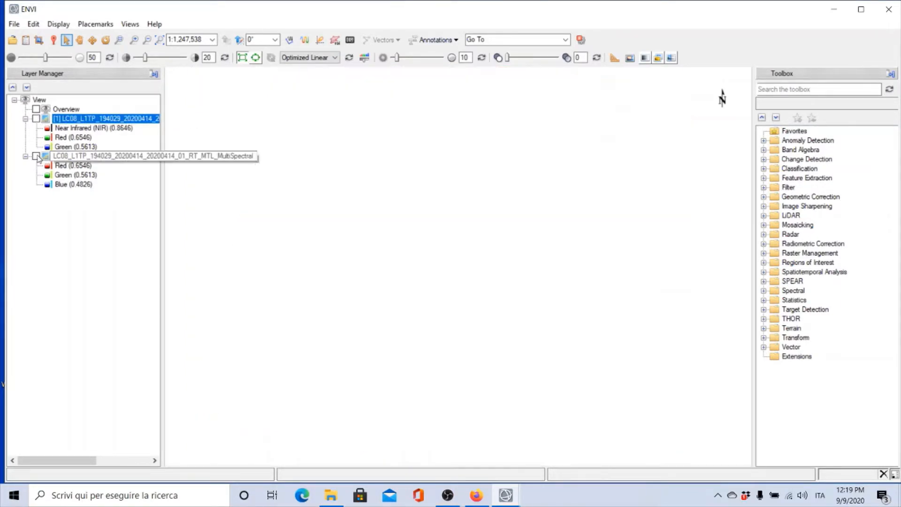
click(35, 156)
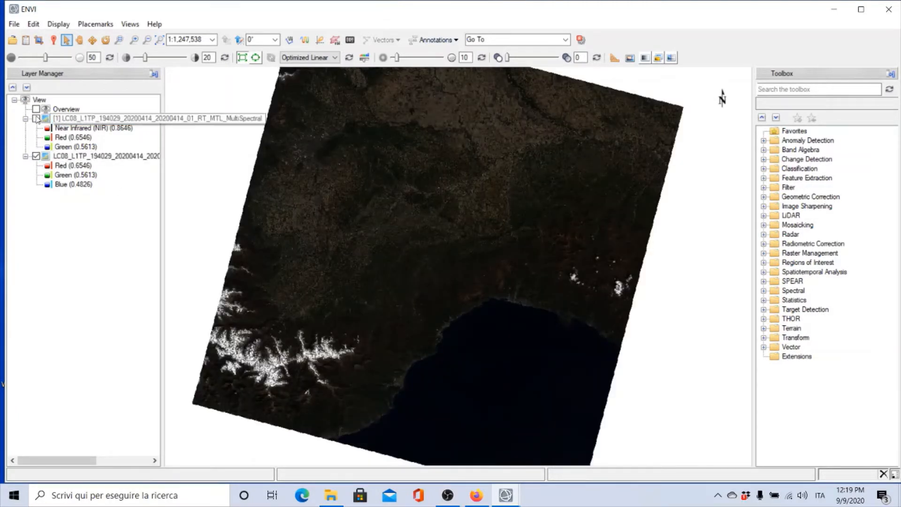
click(36, 119)
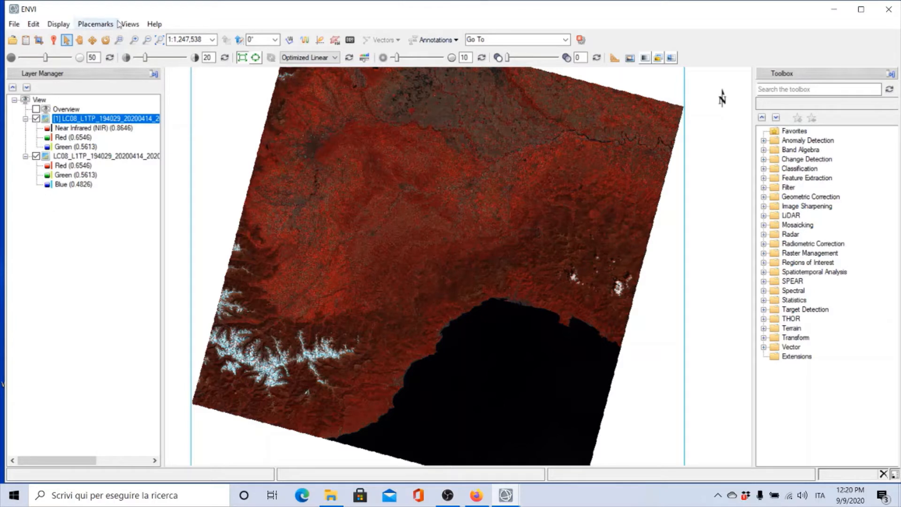
Step: Create a second, empty view beside the current one, and remove it
click(131, 24)
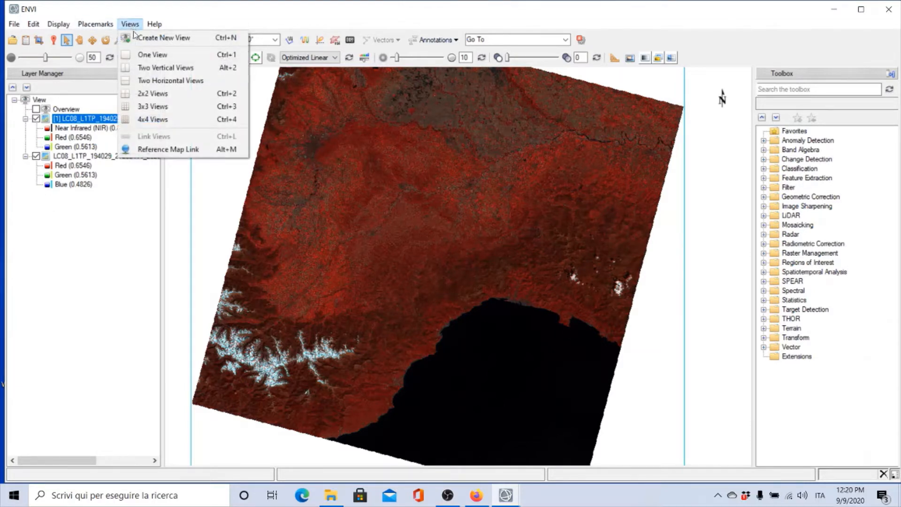
click(135, 37)
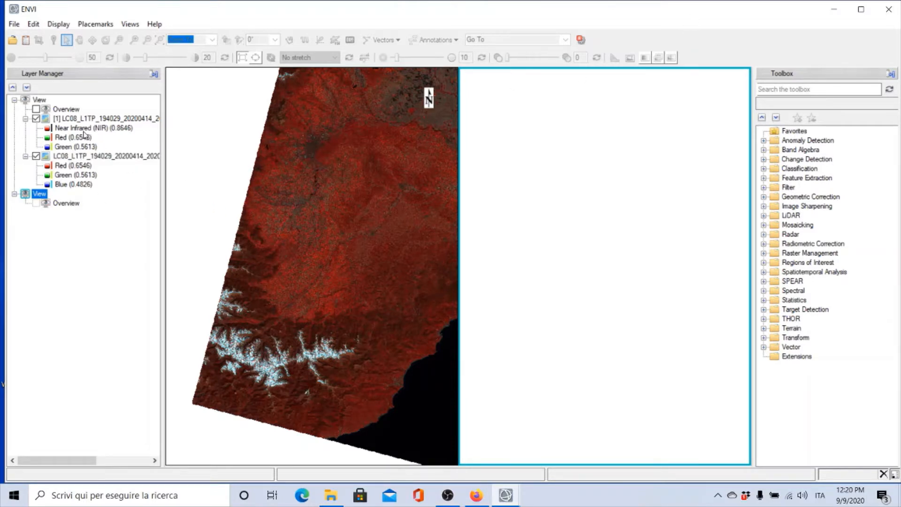
right_click(33, 197)
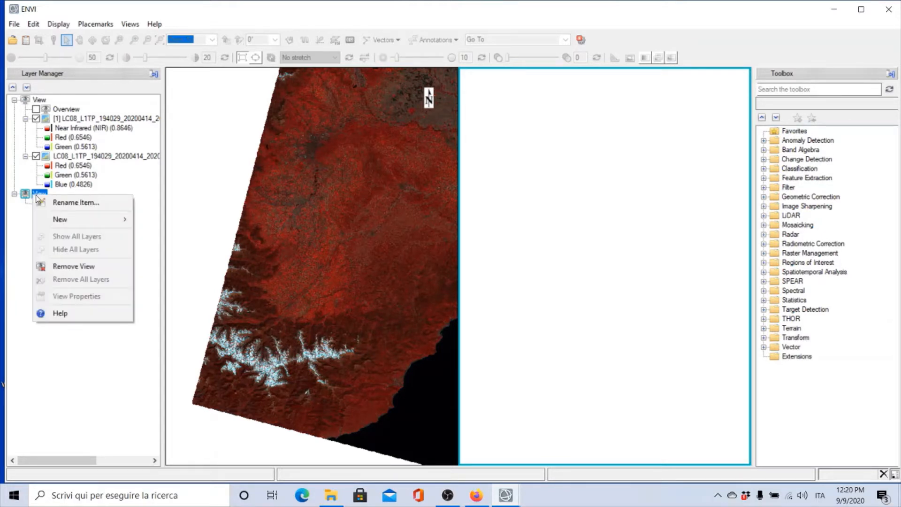
click(60, 266)
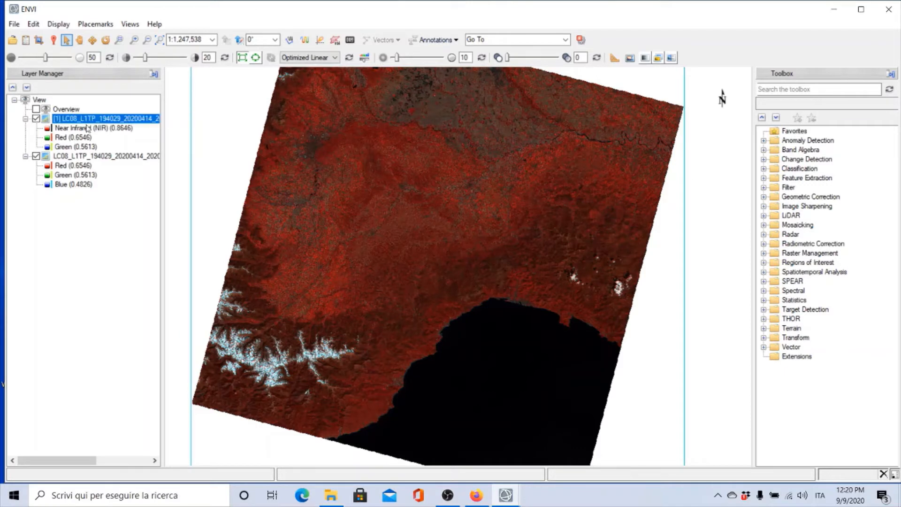
Step: Open a portal over the false-colour layer to reveal the true-colour layer beneath it
click(83, 121)
click(630, 58)
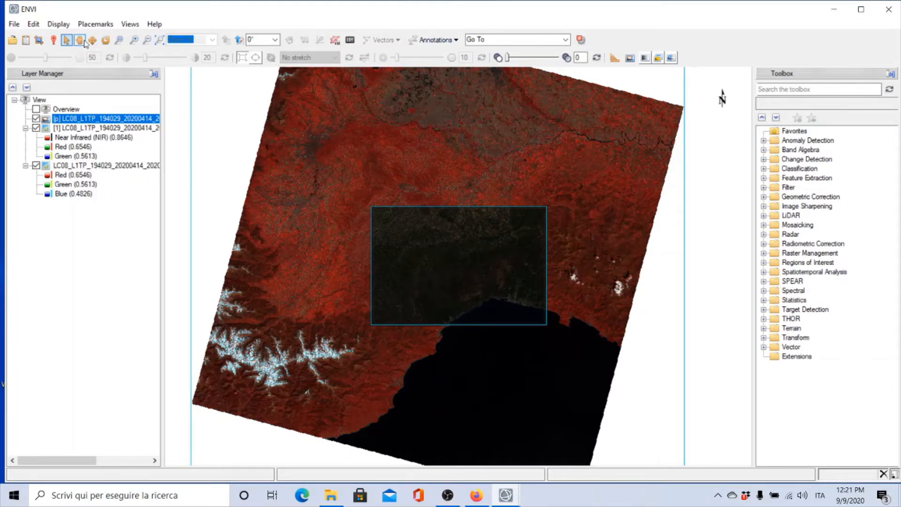
Step: Zoom in and pan the scene beneath the portal to examine the city and its river in both band combinations
scroll(424, 181, up, 4)
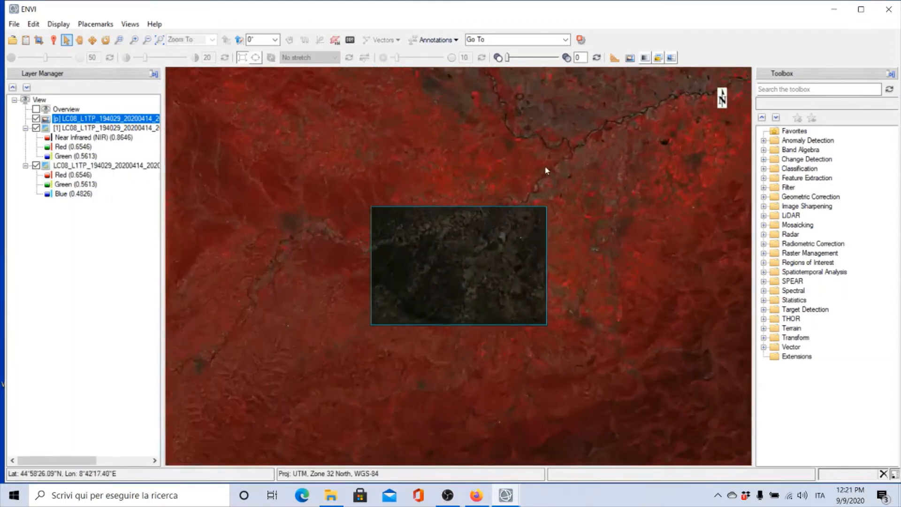
scroll(576, 201, up, 1)
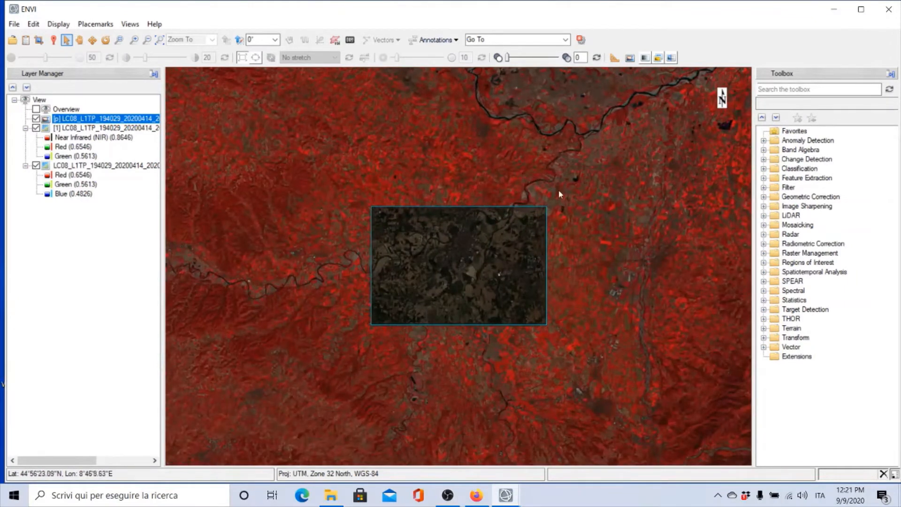
click(82, 42)
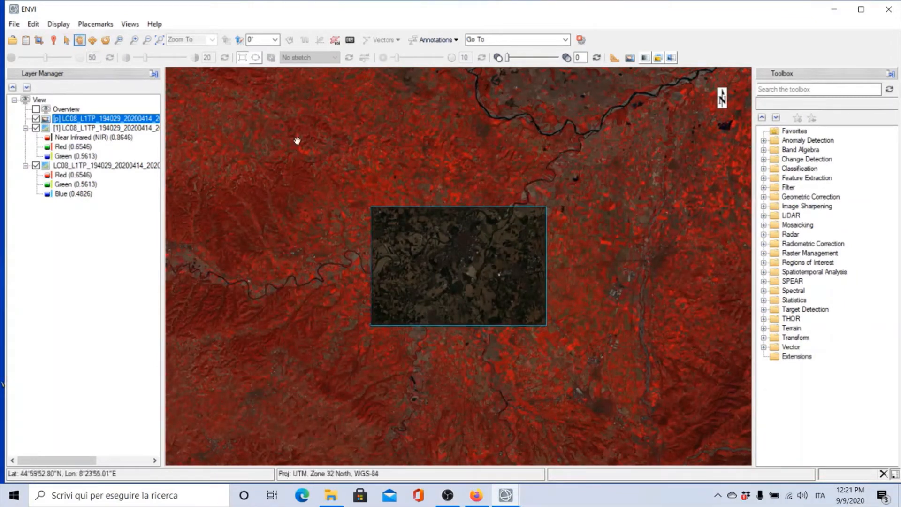
drag(298, 141, 720, 330)
drag(440, 186, 666, 243)
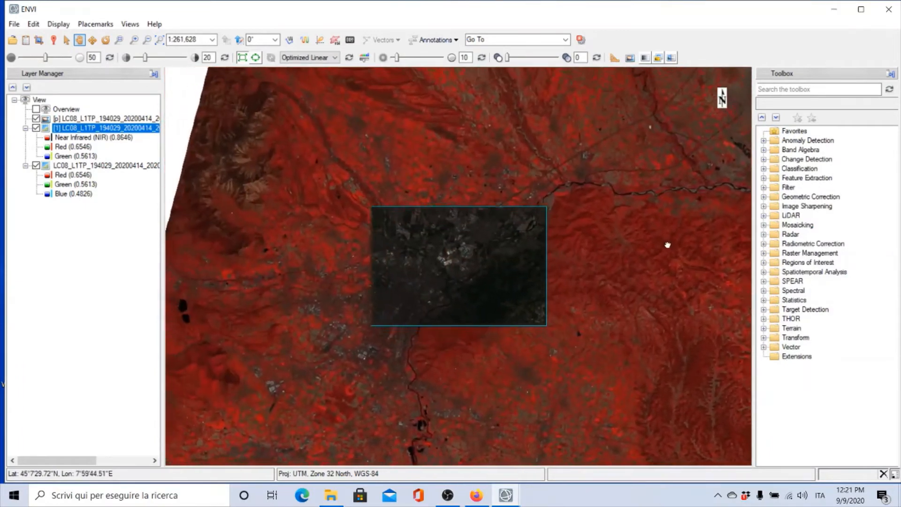
scroll(652, 244, up, 2)
scroll(652, 243, up, 2)
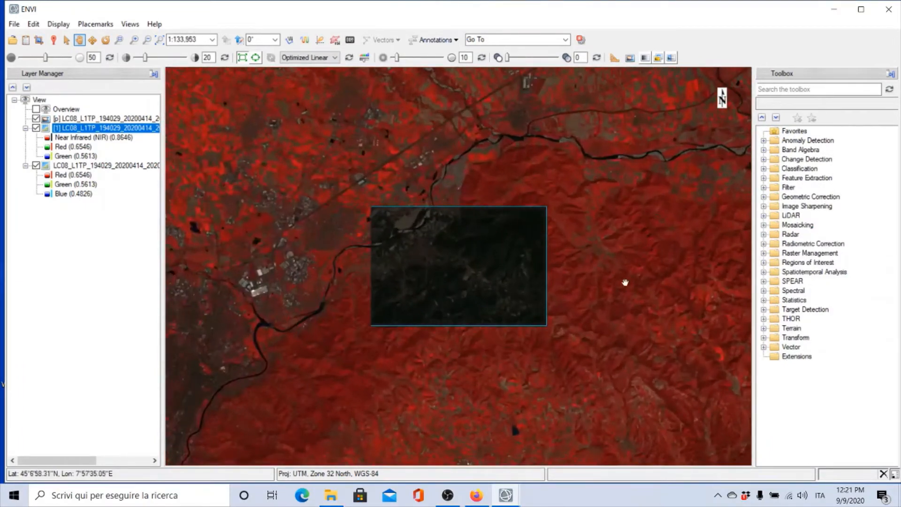
drag(624, 304, 794, 159)
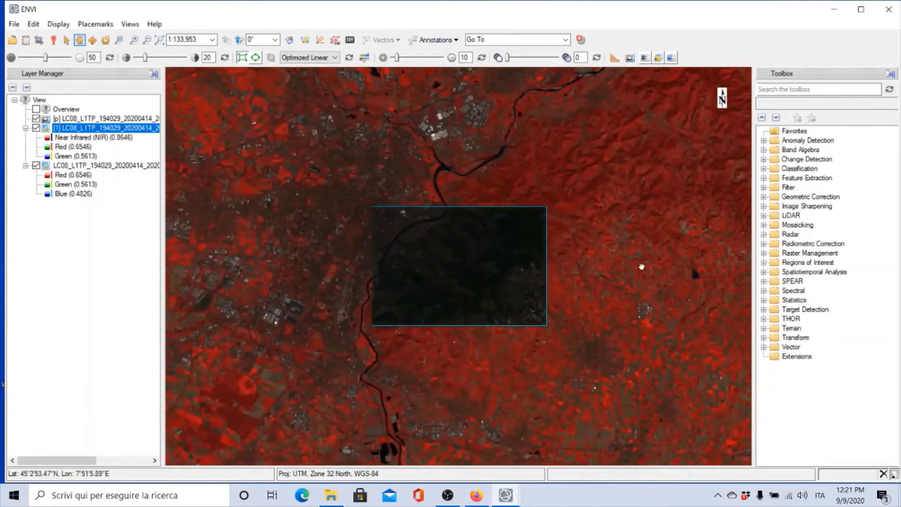
drag(640, 263, 668, 259)
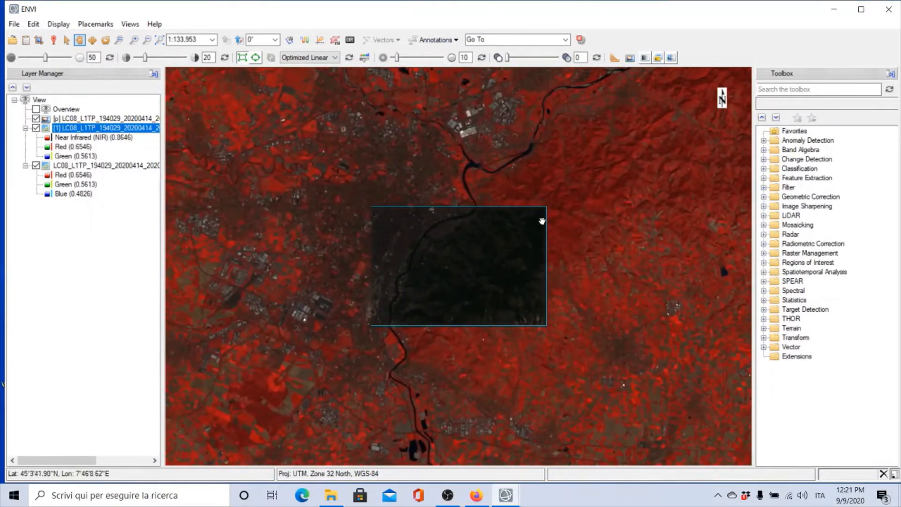
drag(374, 135, 338, 177)
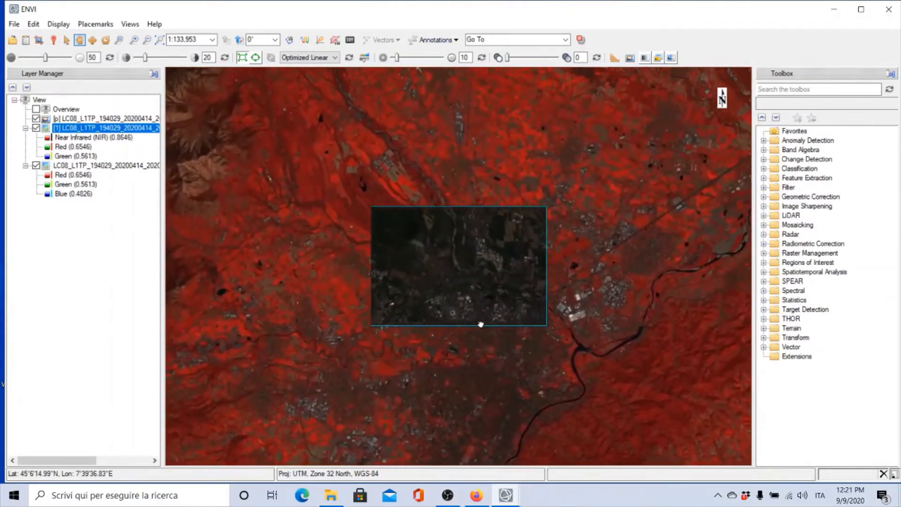
drag(348, 276, 487, 188)
drag(451, 255, 517, 263)
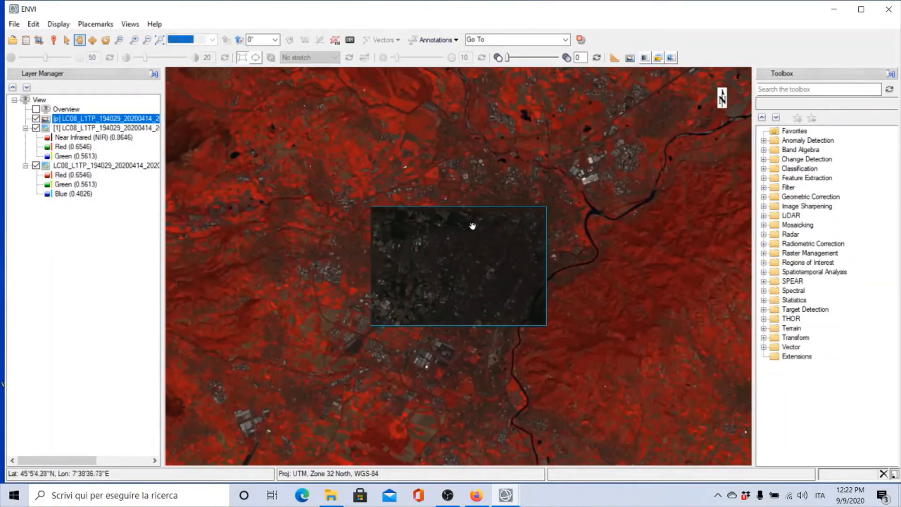
mouse_move(471, 225)
mouse_down()
mouse_move(475, 258)
mouse_move(473, 233)
mouse_up()
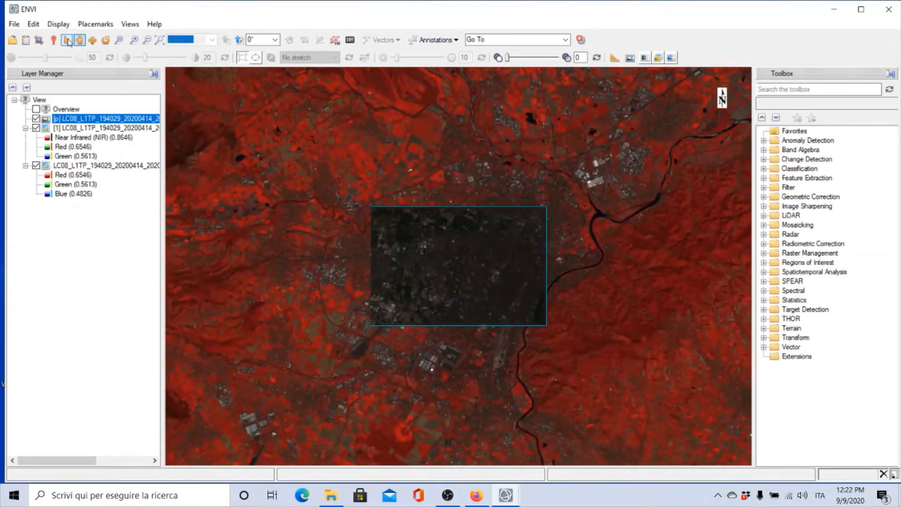
Step: Move the true-colour portal to the area north of the city to compare the layers, and close the portal
click(66, 40)
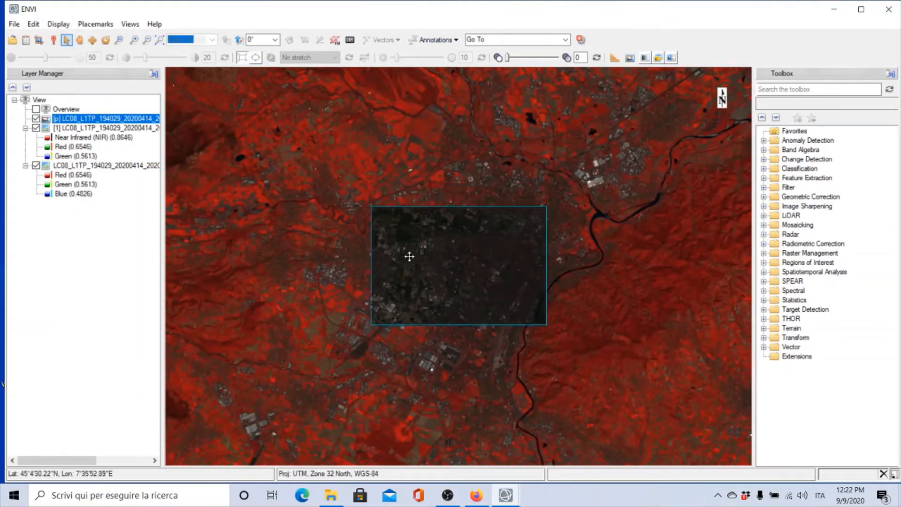
drag(434, 259, 416, 182)
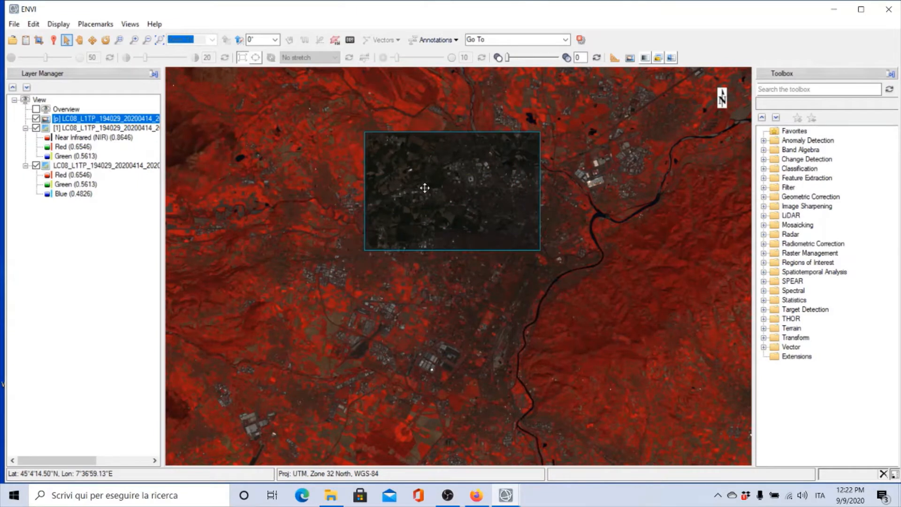
drag(425, 188, 452, 144)
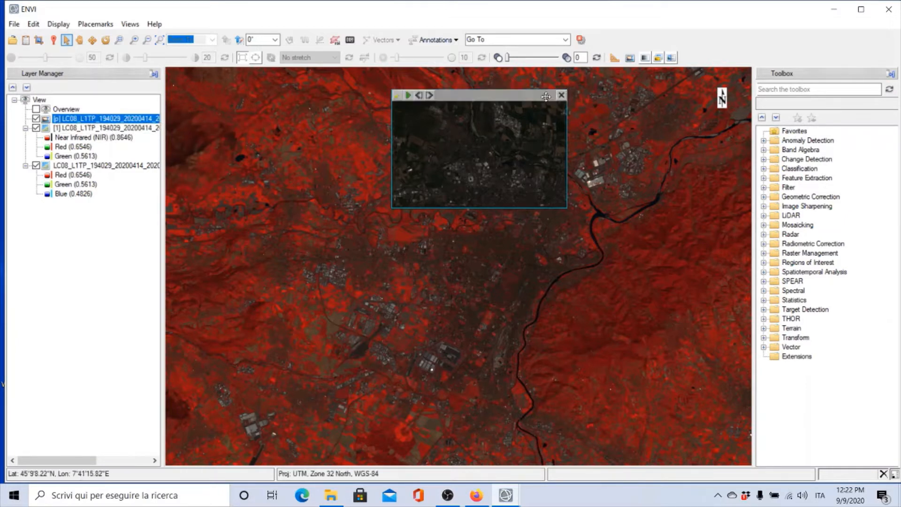
click(56, 120)
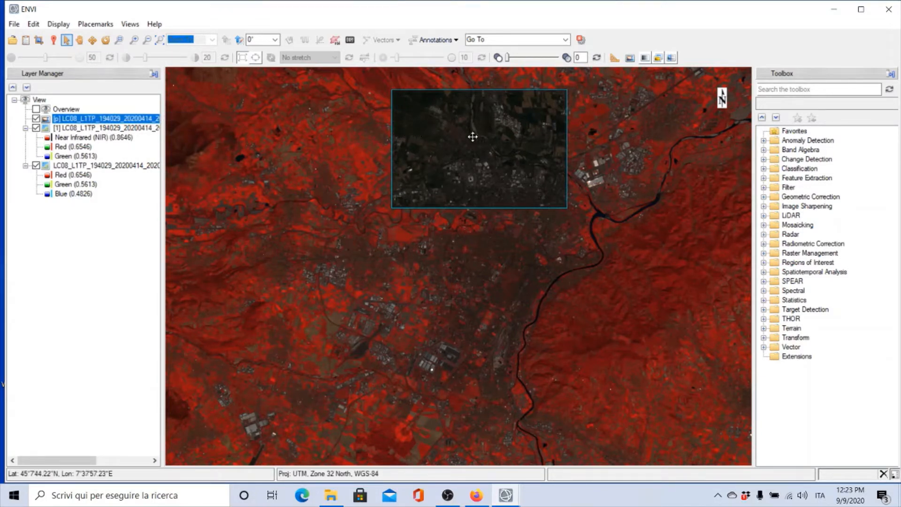
mouse_move(528, 101)
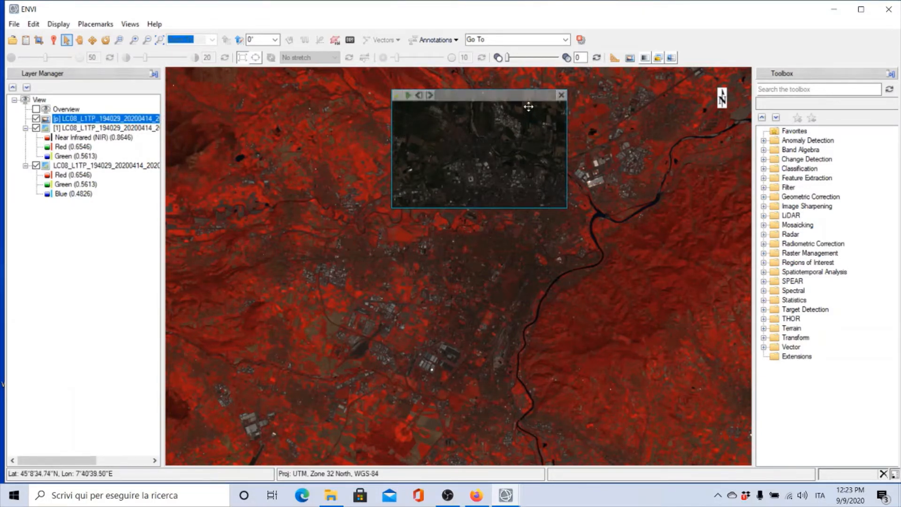
click(562, 95)
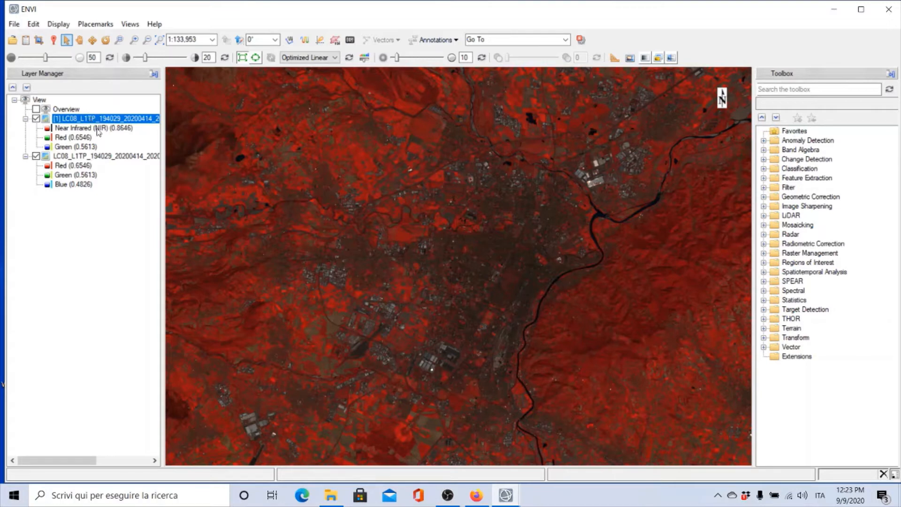
Step: Load the Panchromatic (0.5917) band as a grayscale layer in the current view and close the Data Manager
click(37, 41)
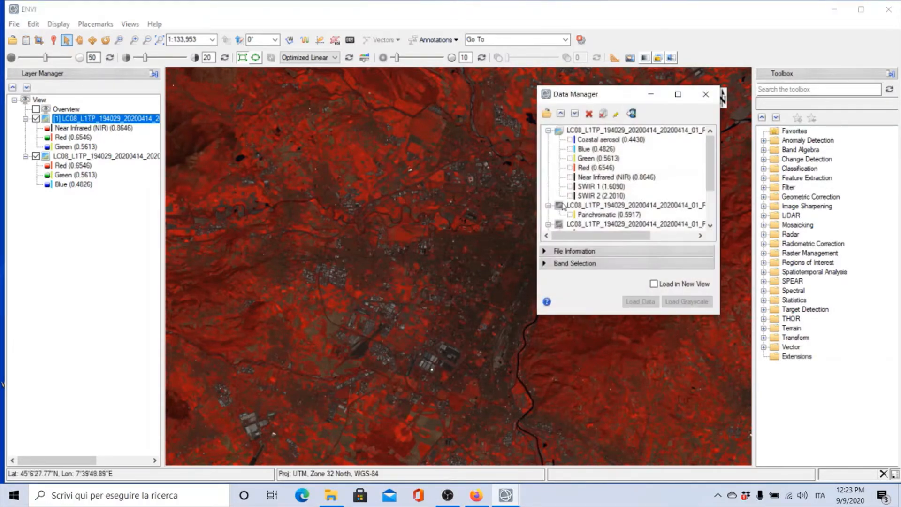
click(625, 216)
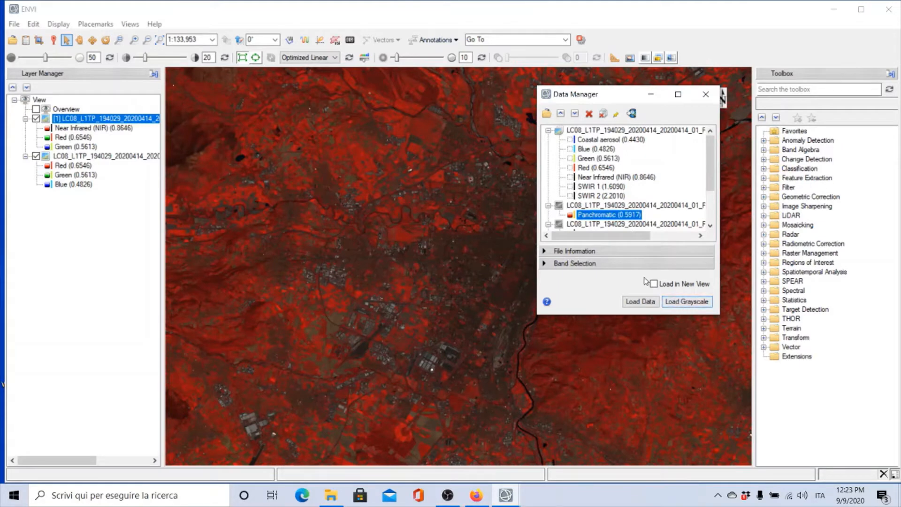
click(691, 302)
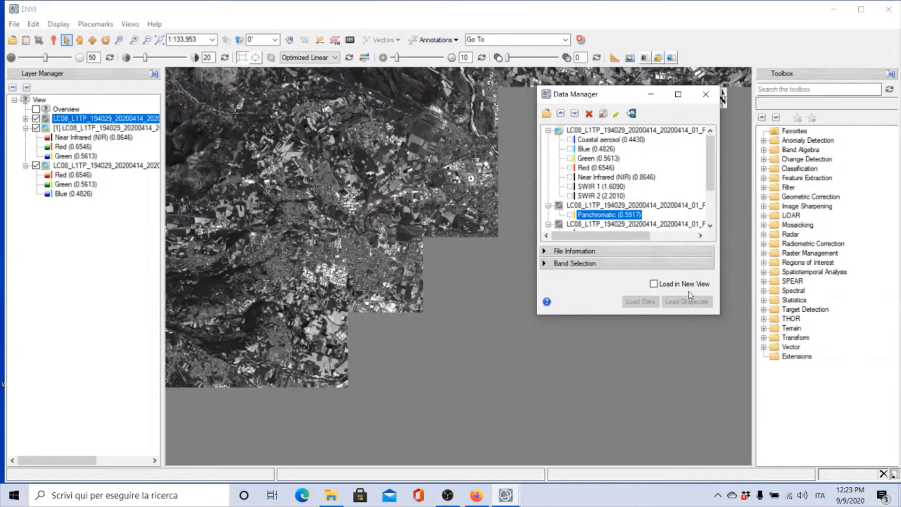
click(705, 94)
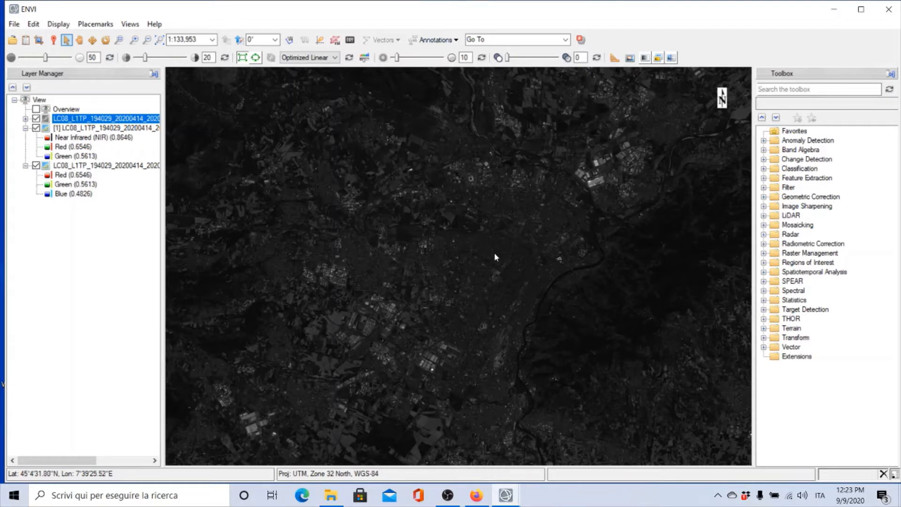
Step: Open a portal showing the false-colour layer over the city in the panchromatic image, and move it towards the river
click(80, 41)
scroll(429, 210, up, 3)
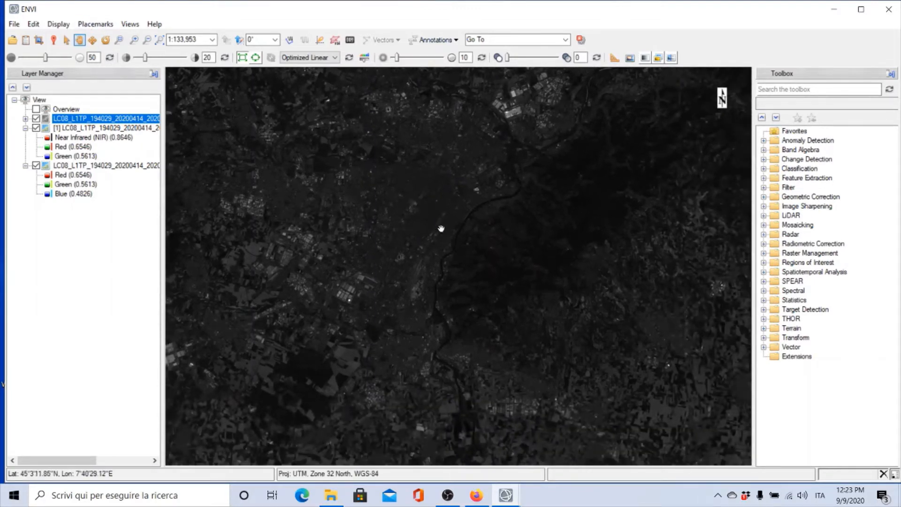
scroll(438, 239, up, 1)
scroll(520, 290, up, 1)
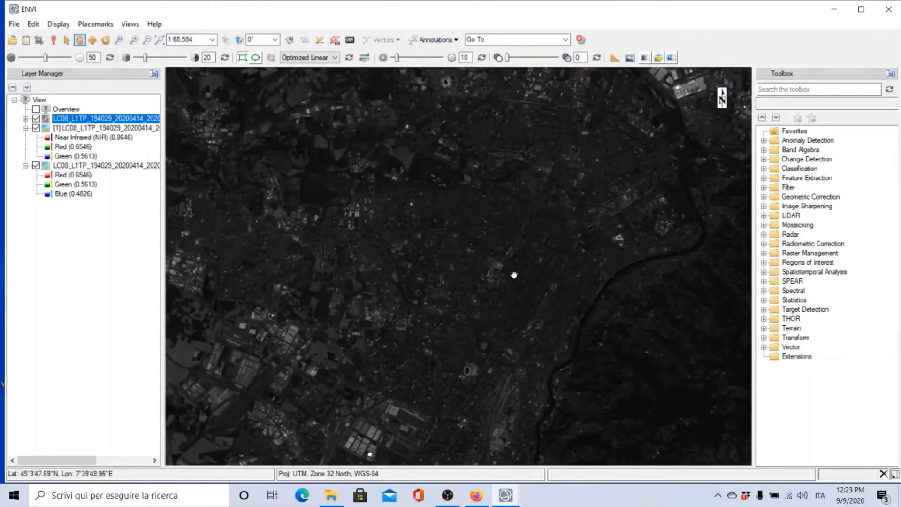
drag(514, 293, 491, 256)
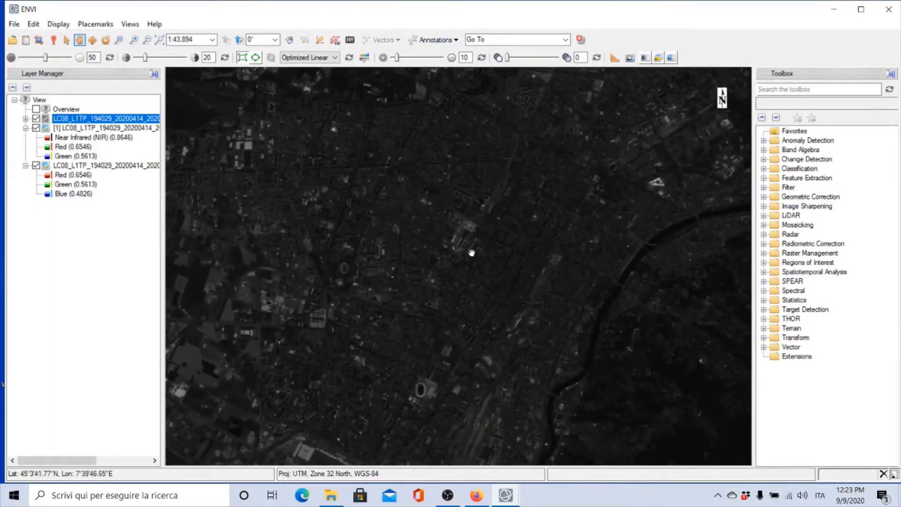
click(631, 60)
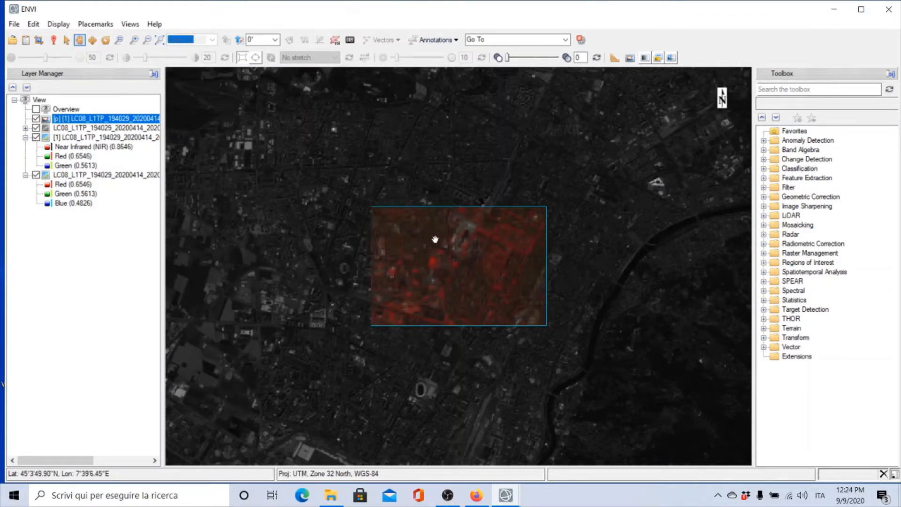
drag(434, 239, 485, 233)
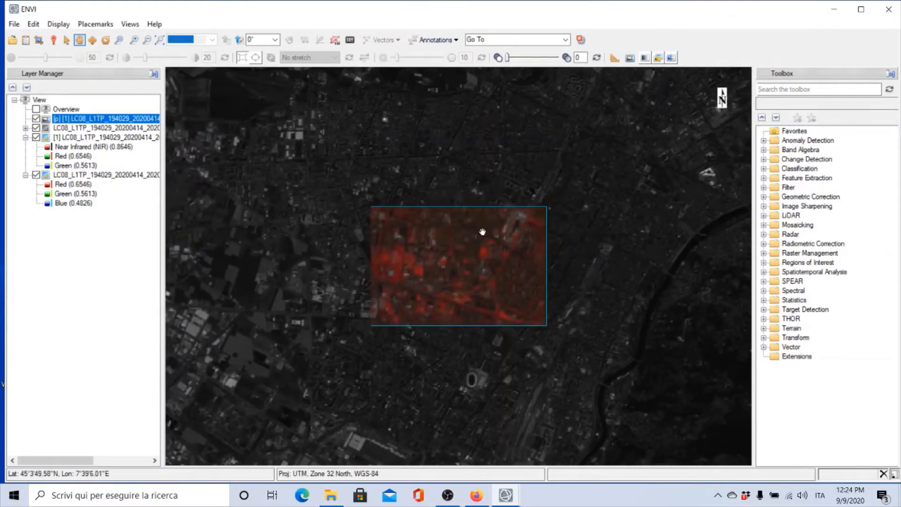
click(66, 40)
drag(452, 294, 541, 245)
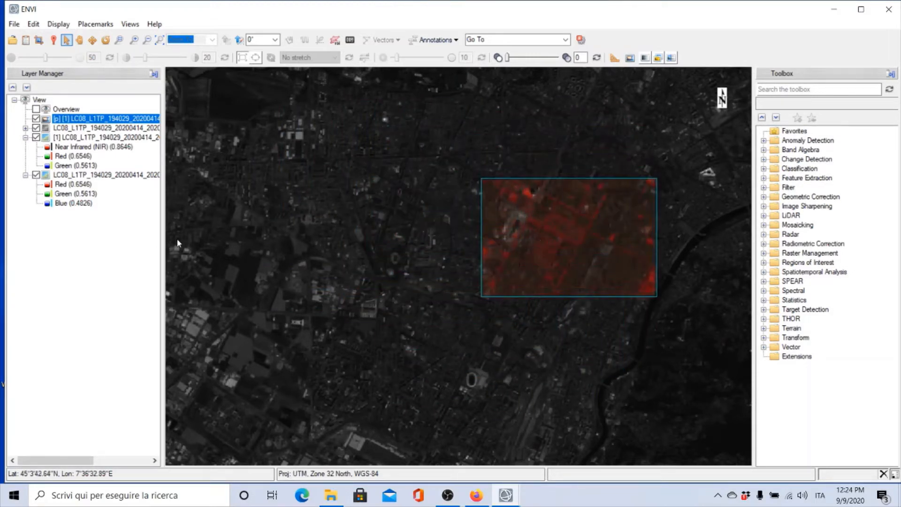
Step: Bring the true-colour Red, Green and Blue layer to the front of the layer order
right_click(95, 175)
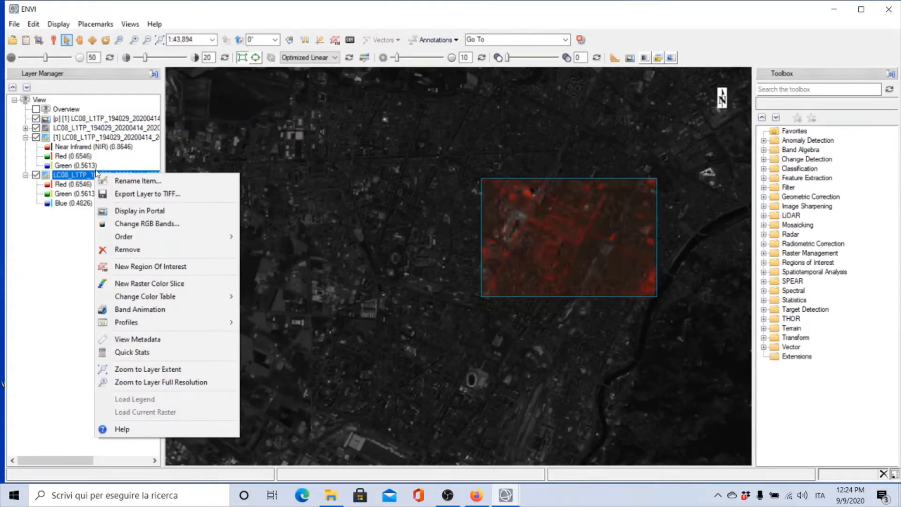
mouse_move(138, 240)
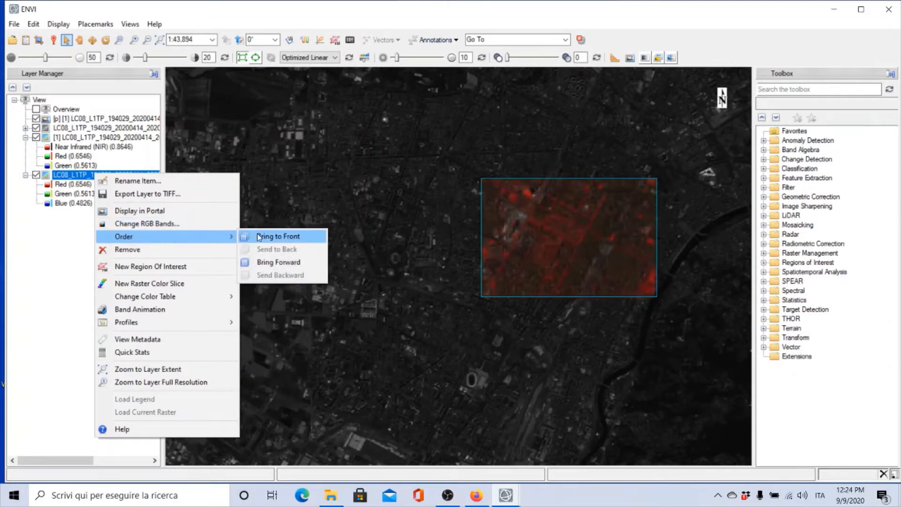
click(278, 237)
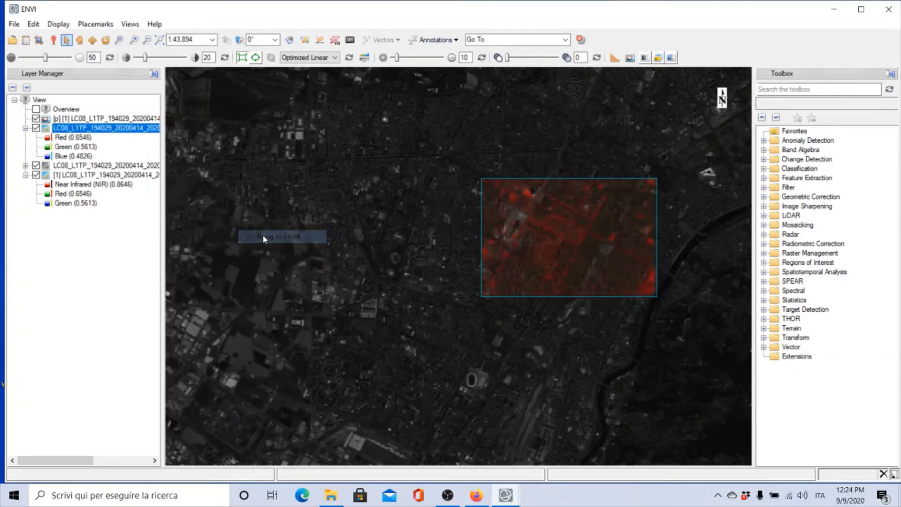
Step: Replace the false-colour portal with a new one revealing the panchromatic layer, and move it south-east over the city
drag(582, 226, 479, 232)
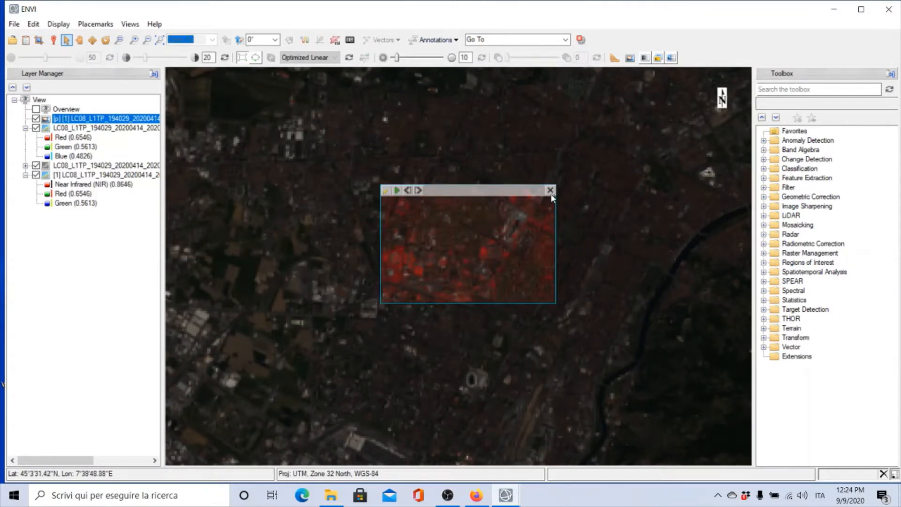
click(550, 191)
click(630, 57)
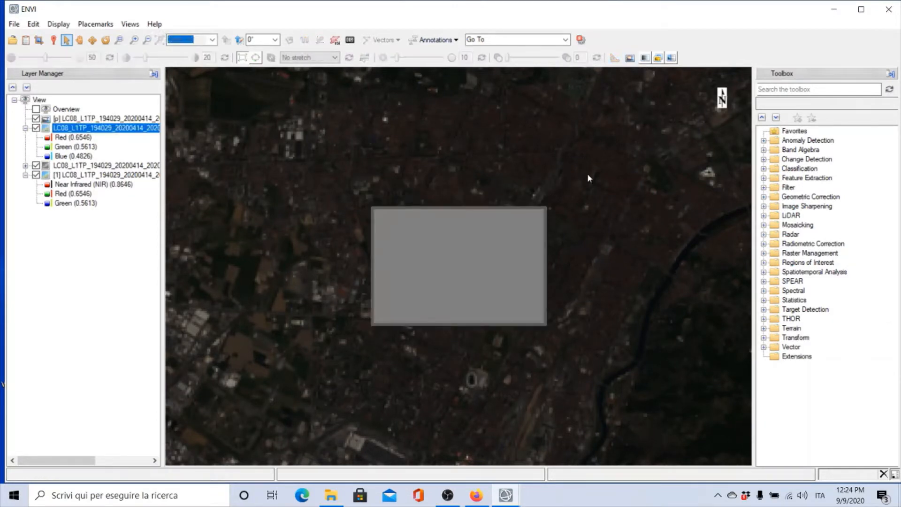
mouse_move(463, 220)
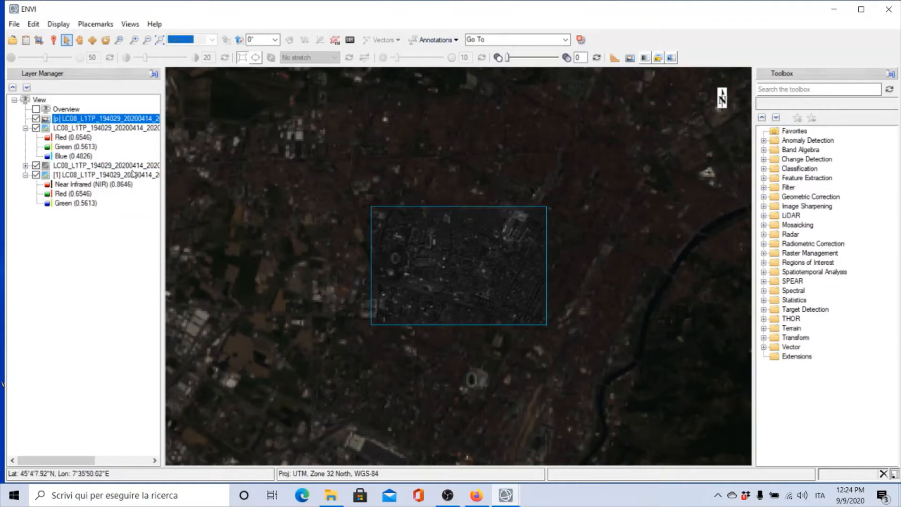
mouse_move(436, 212)
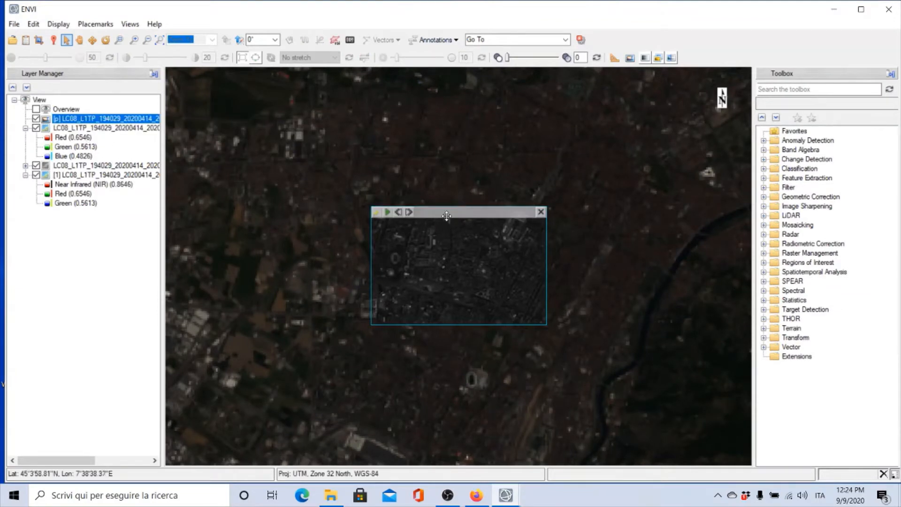
drag(437, 213, 498, 251)
mouse_move(500, 294)
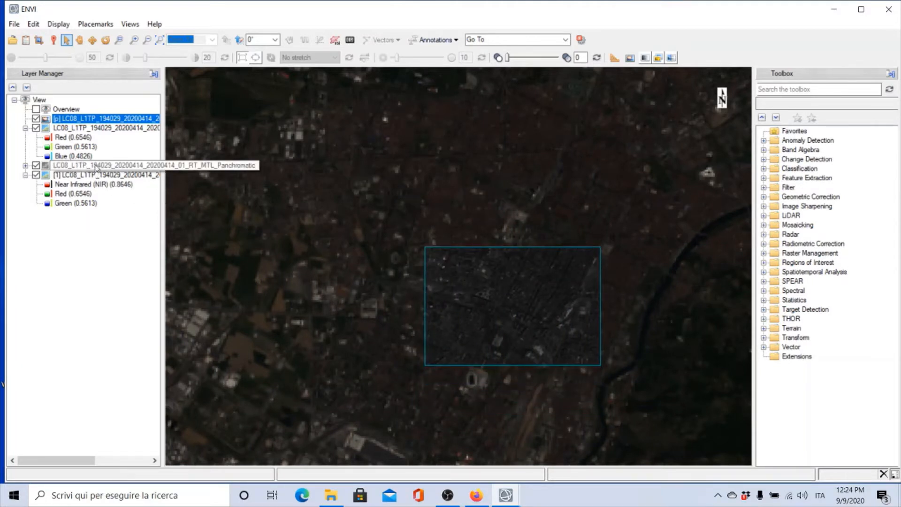
Step: Shift the panchromatic portal north over the city, close it, and bring the panchromatic layer to the front of the layer order
mouse_move(492, 254)
drag(506, 252, 500, 205)
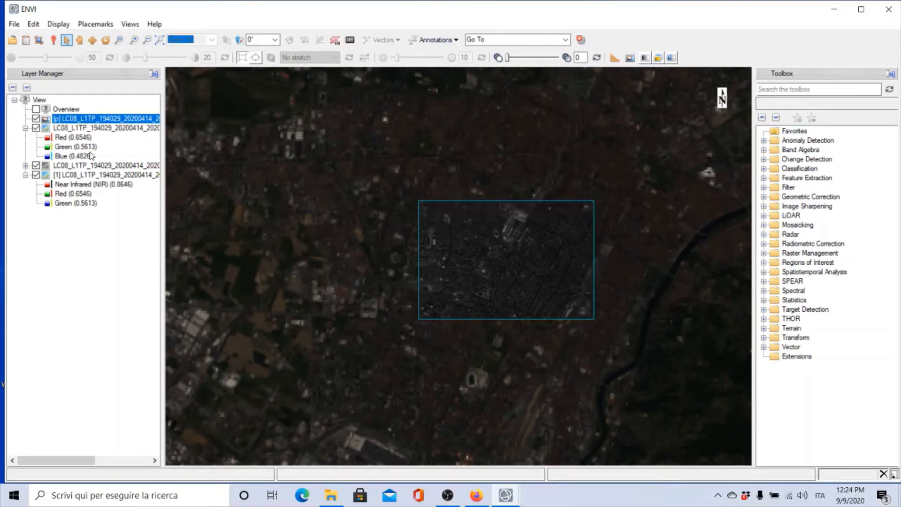
click(588, 206)
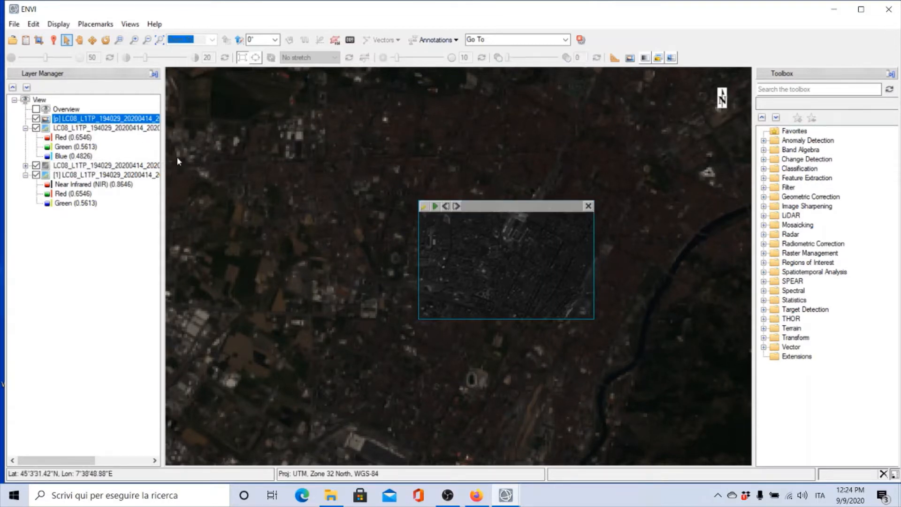
drag(94, 156, 85, 120)
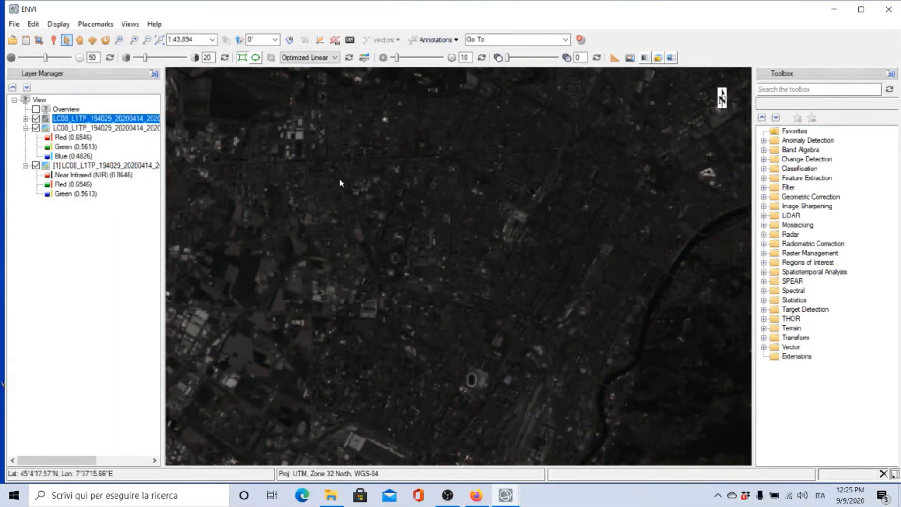
Step: Open a portal showing the true-colour layer over the panchromatic image, enlarge and reposition it over the city, and close it
click(630, 58)
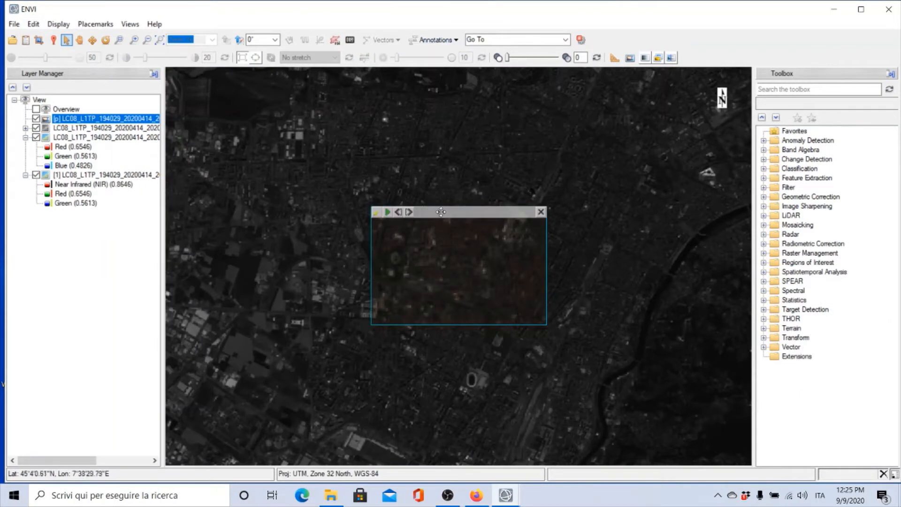
drag(446, 209, 469, 143)
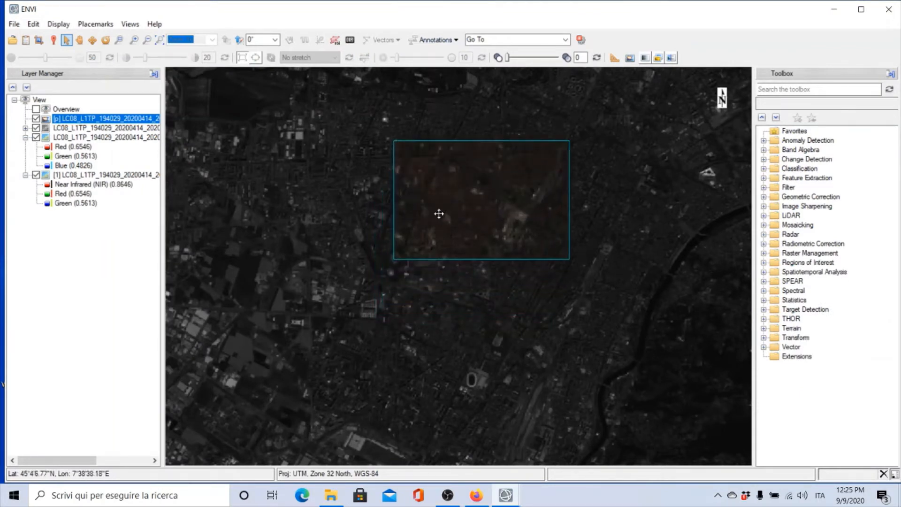
drag(393, 259, 310, 364)
mouse_move(451, 146)
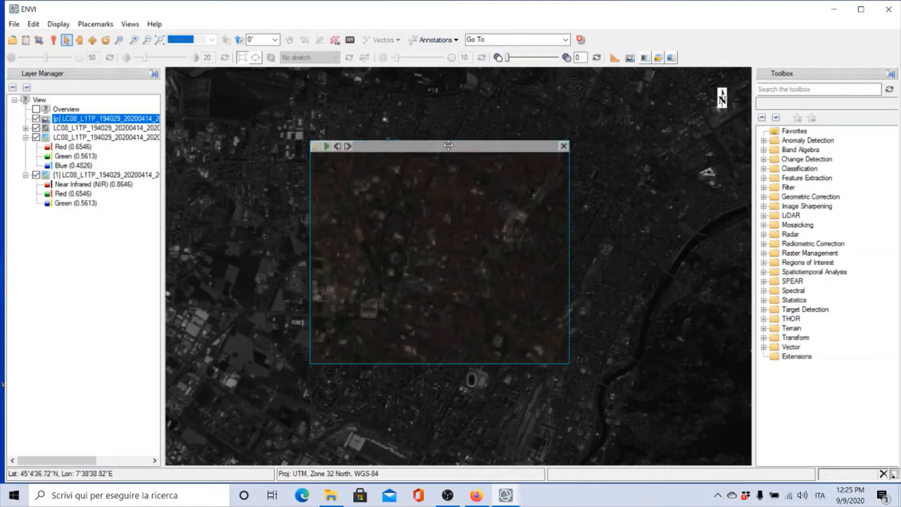
drag(446, 147, 462, 176)
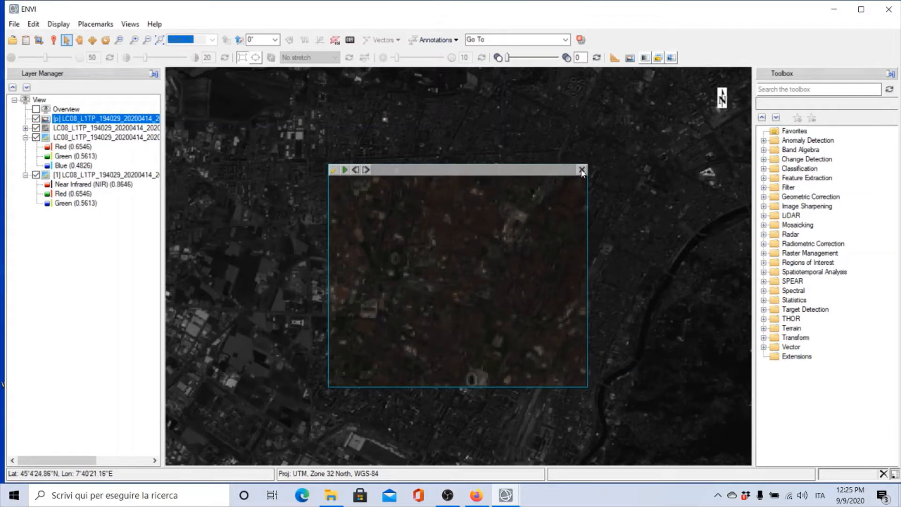
click(582, 170)
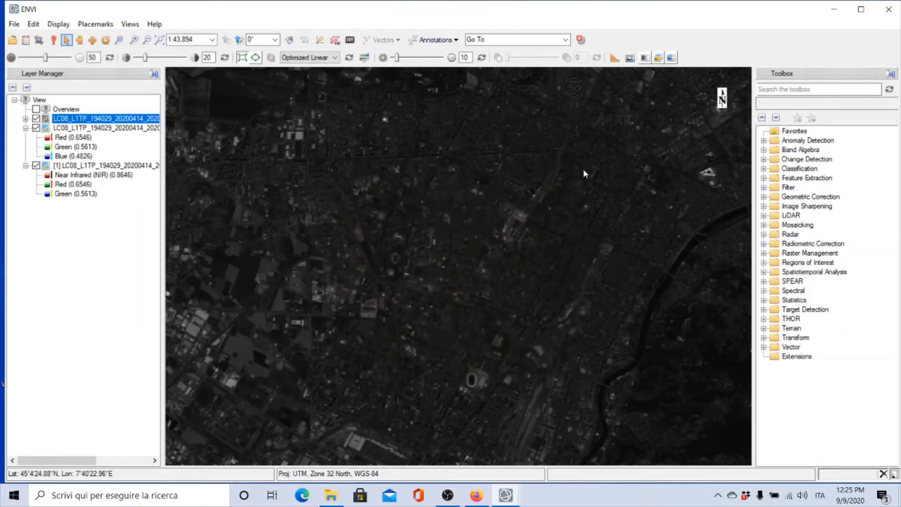
Step: Compare the panchromatic and true-colour layers with View Blend, and end the blend
click(645, 58)
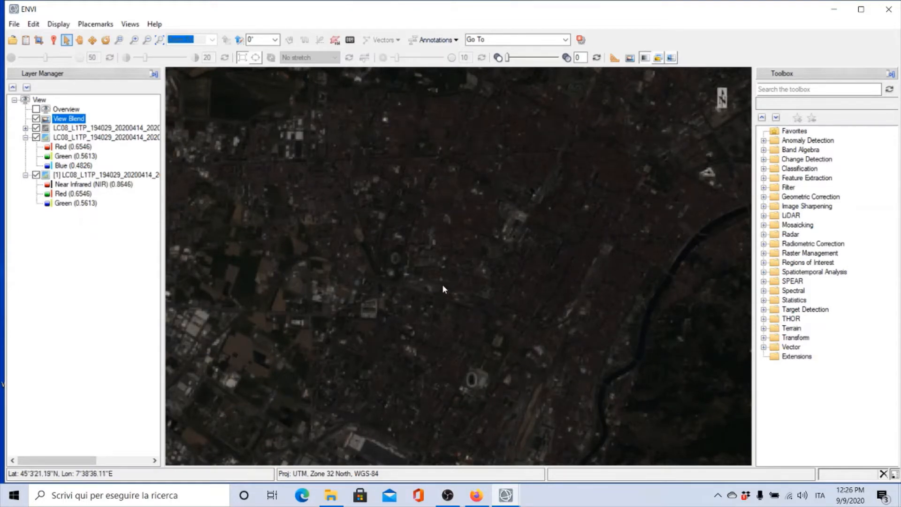
click(645, 58)
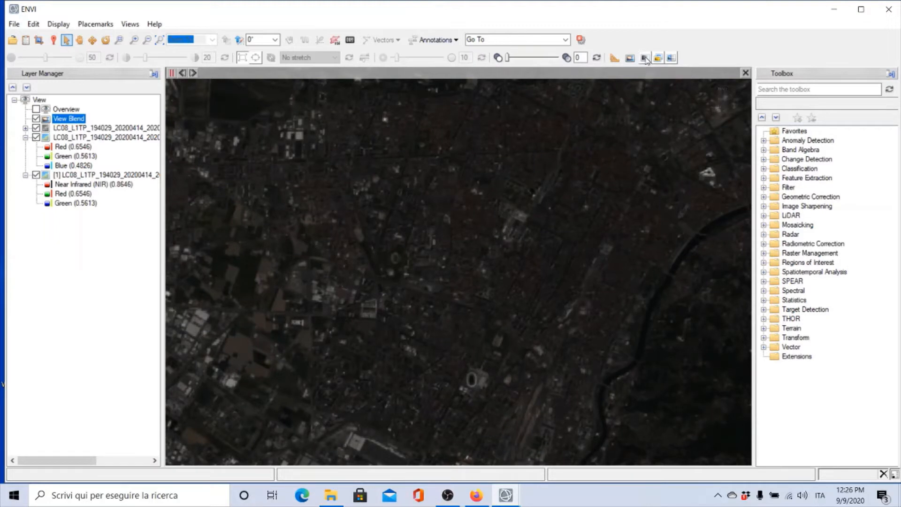
click(644, 57)
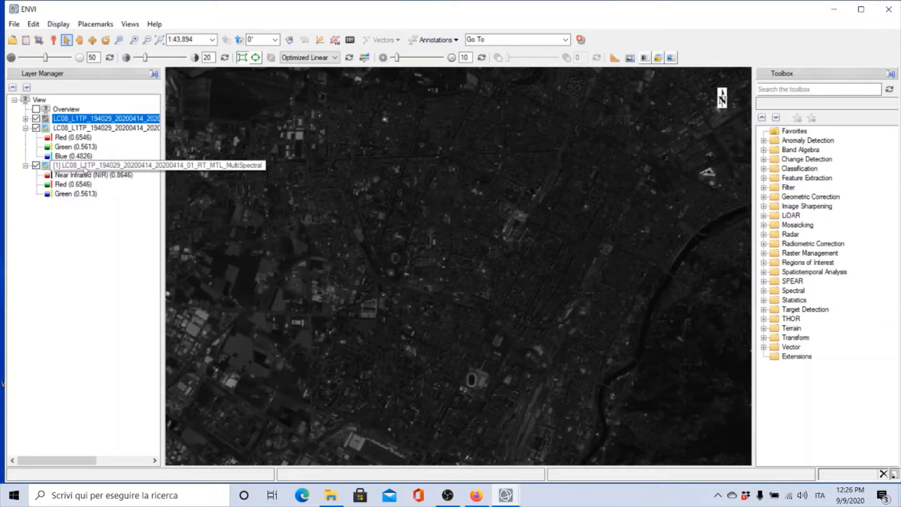
Step: Reorder the layers as false-colour, true-colour and panchromatic, and compare the upper two with View Blend
drag(87, 167, 78, 119)
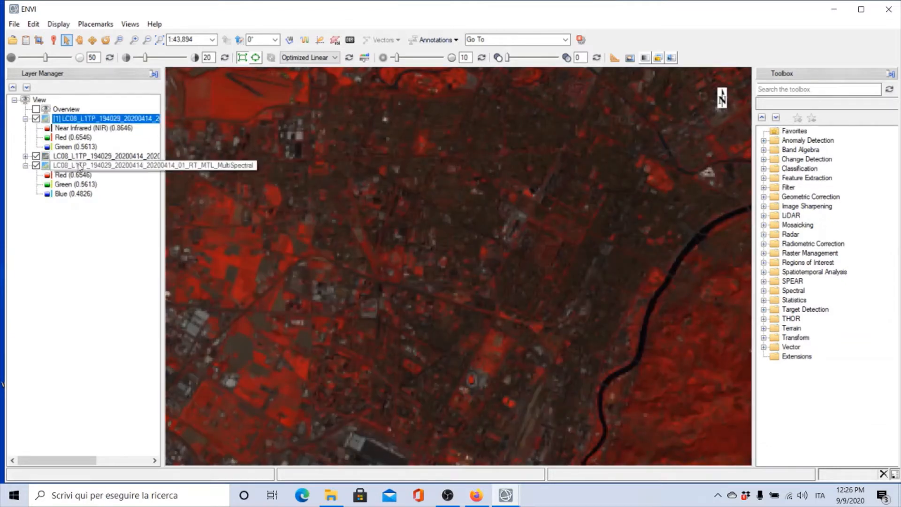
drag(80, 167, 81, 156)
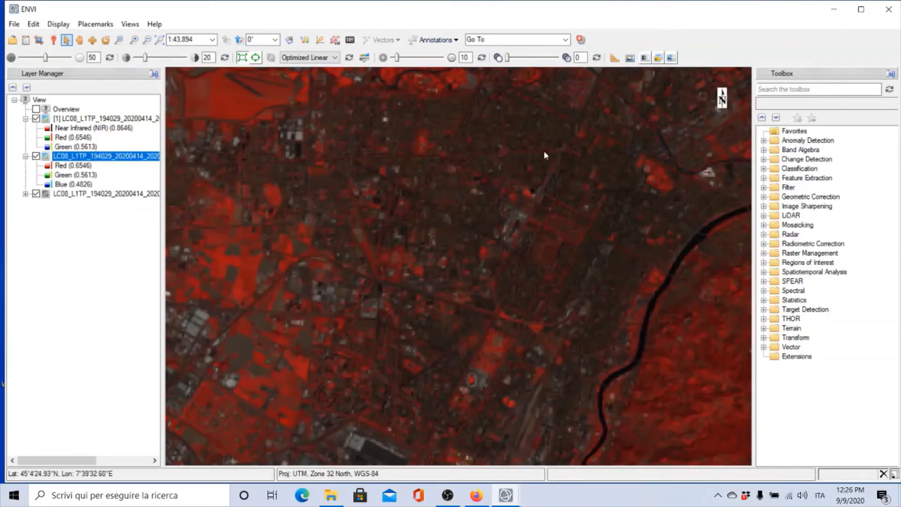
click(644, 59)
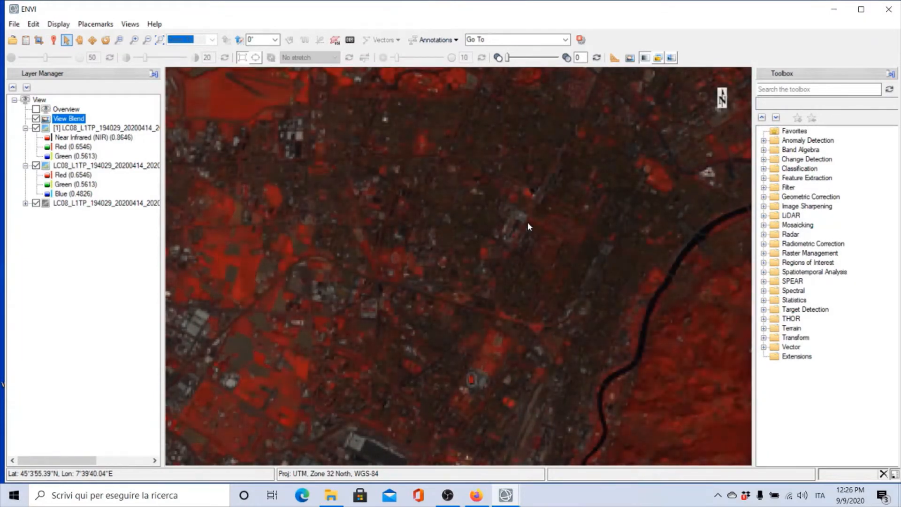
click(645, 60)
click(645, 60)
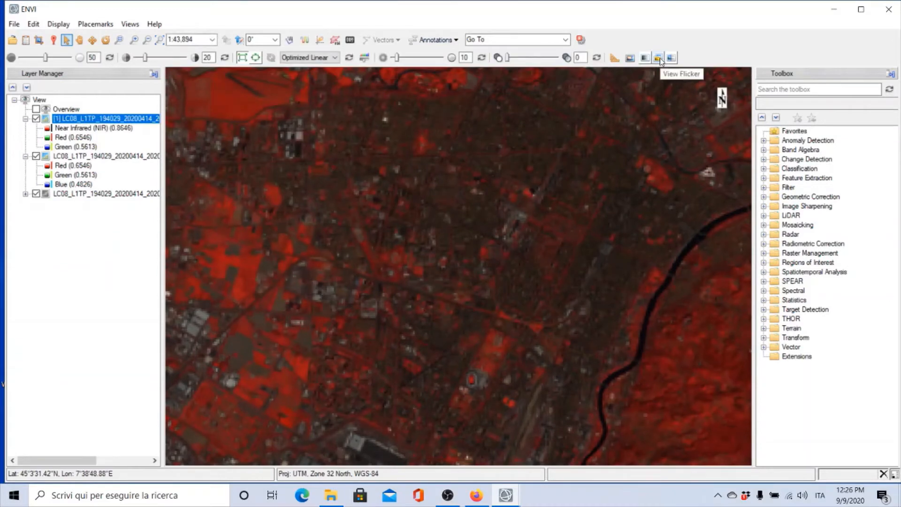
Step: Compare the false-colour and true-colour layers with View Flicker and with View Swipe, ending each comparison
click(659, 58)
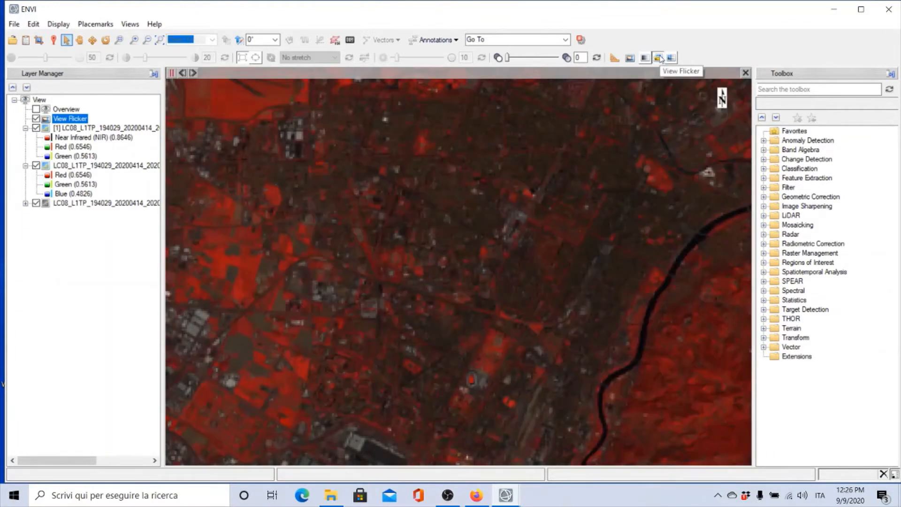
click(659, 58)
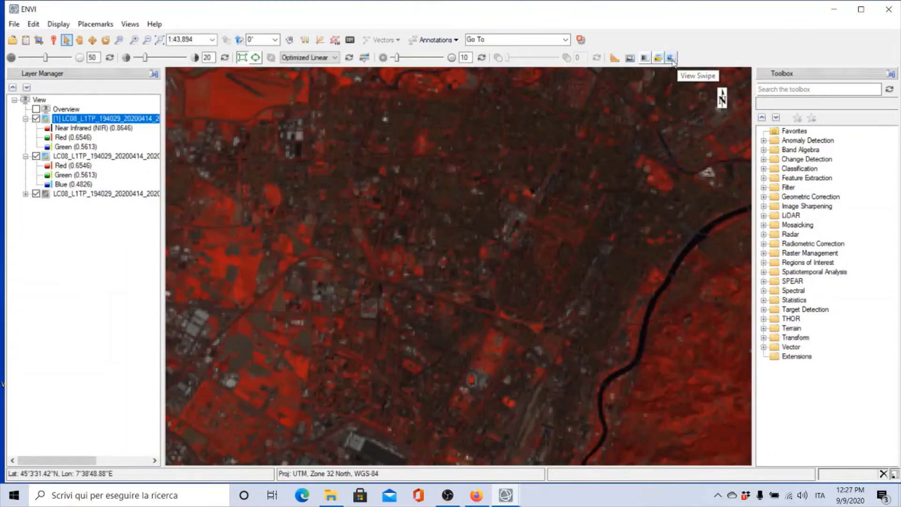
click(673, 59)
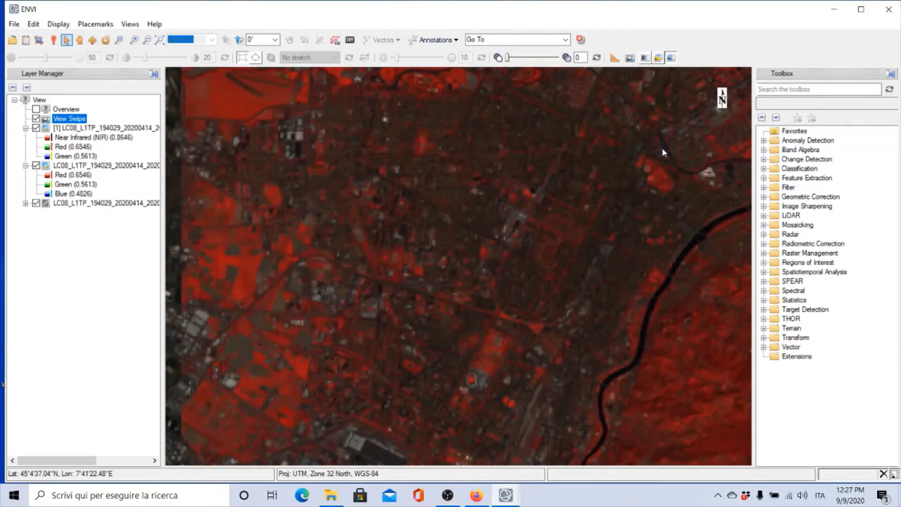
click(671, 58)
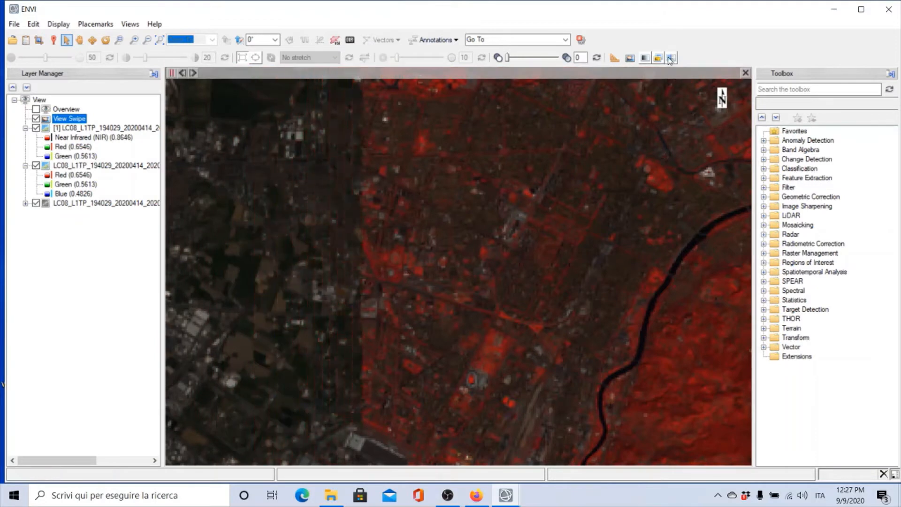
click(672, 58)
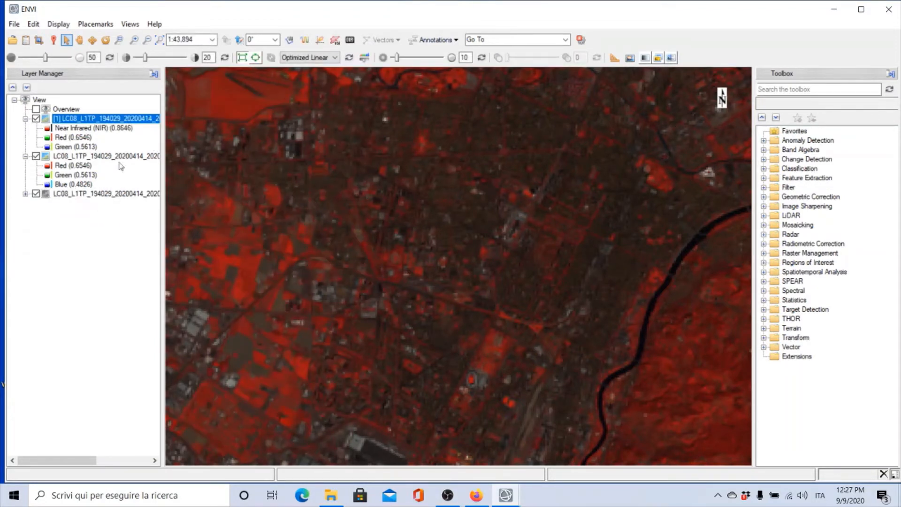
Step: Remove the panchromatic layer and load the Panchromatic (0.5917) band as grayscale in a new view
right_click(65, 195)
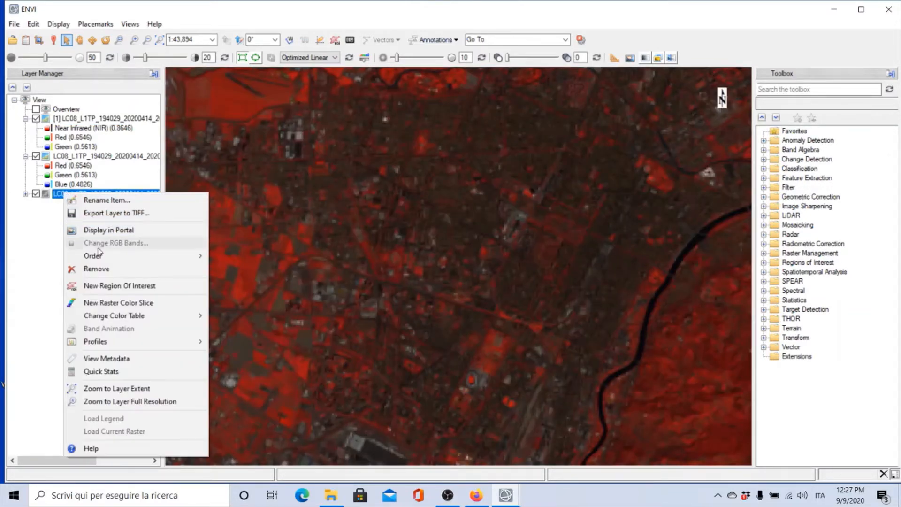
click(107, 276)
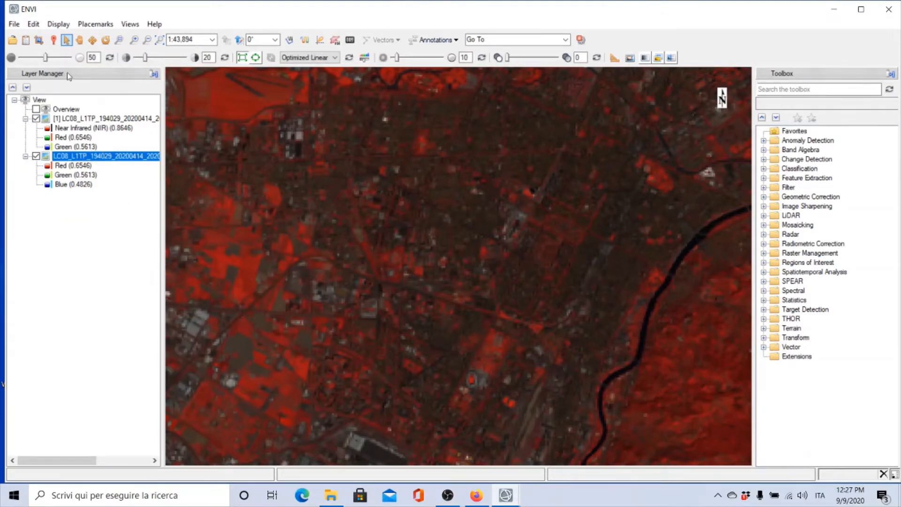
click(27, 41)
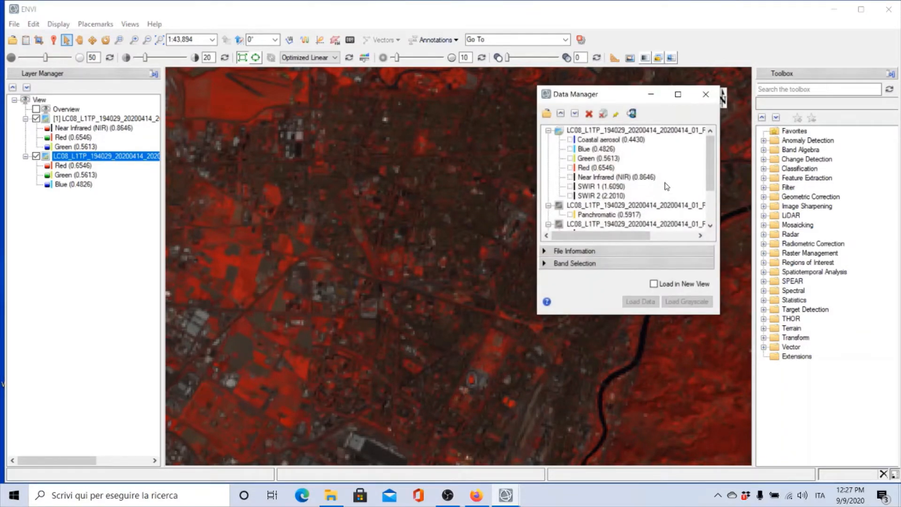
click(605, 215)
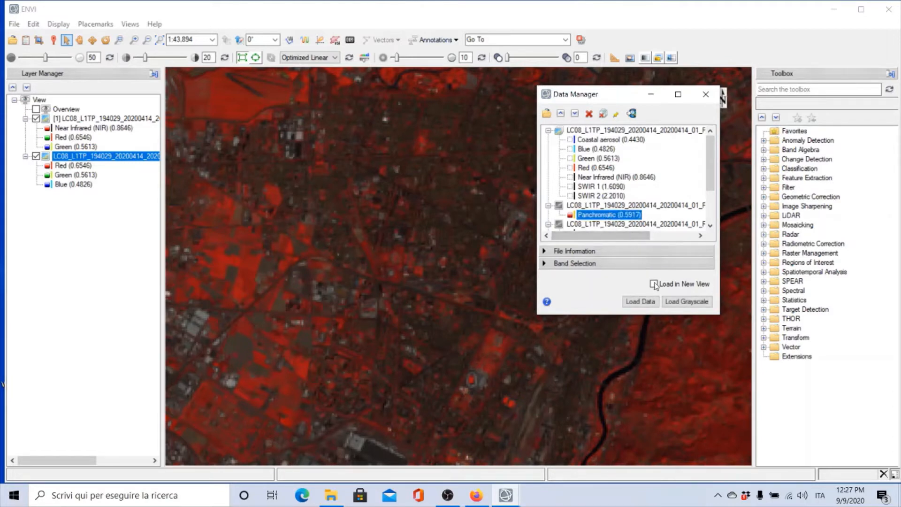
click(688, 300)
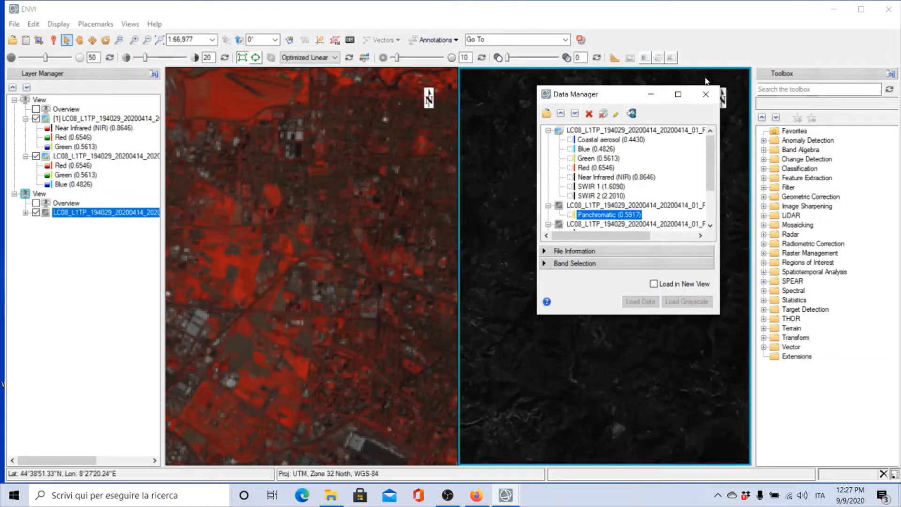
Step: Load the Thermal Infrared 2 (12.0000) band as grayscale into the panchromatic view and close the Data Manager
drag(624, 99, 376, 111)
drag(461, 186, 464, 211)
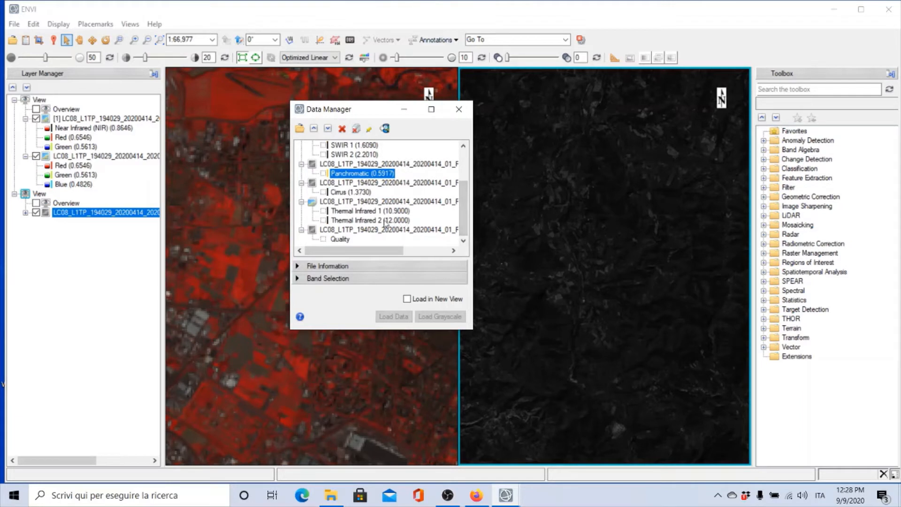
click(328, 220)
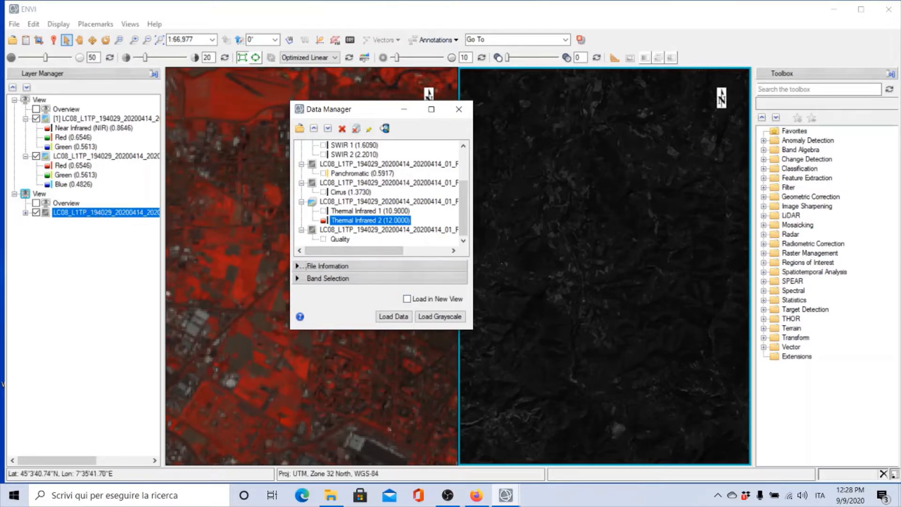
click(436, 317)
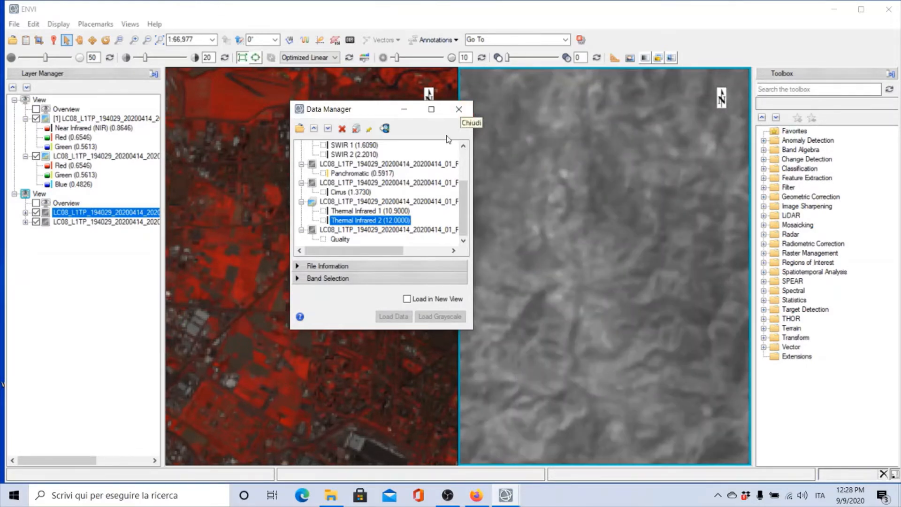
click(459, 110)
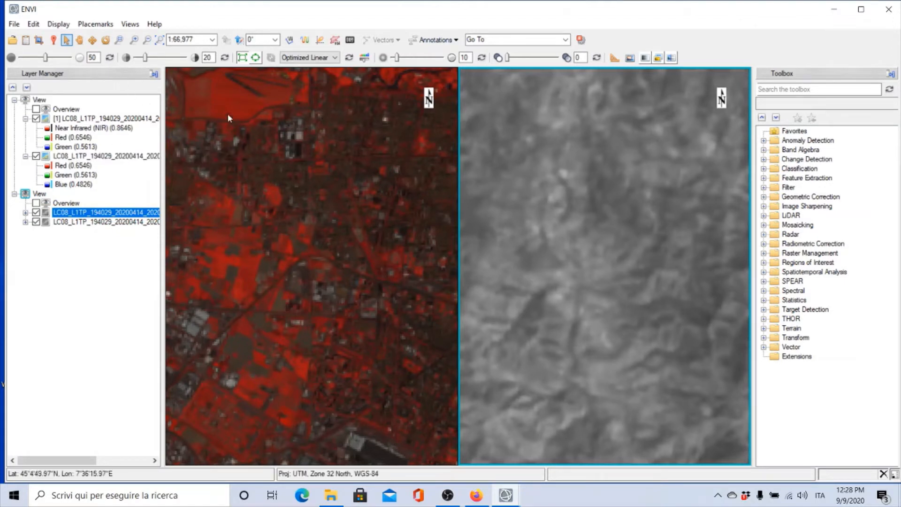
Step: Link all views with a Geo Link, starting from the false-colour view
click(80, 121)
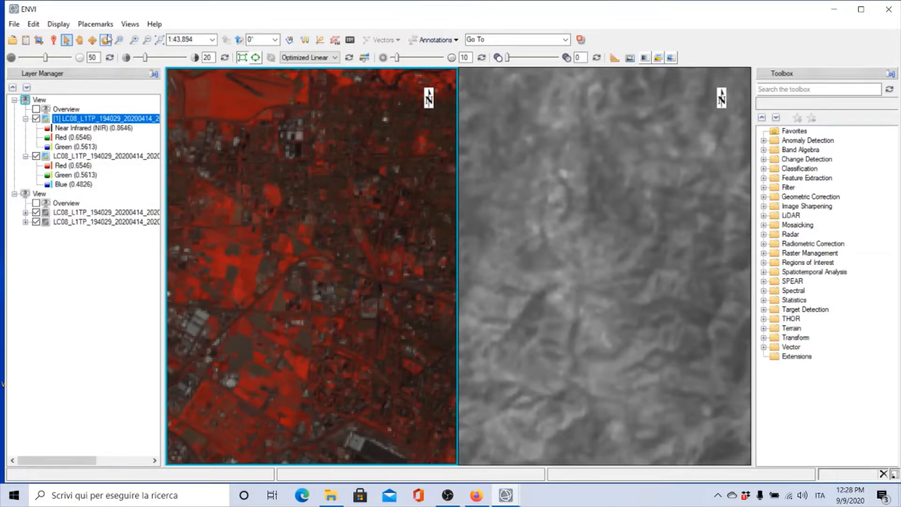
click(129, 24)
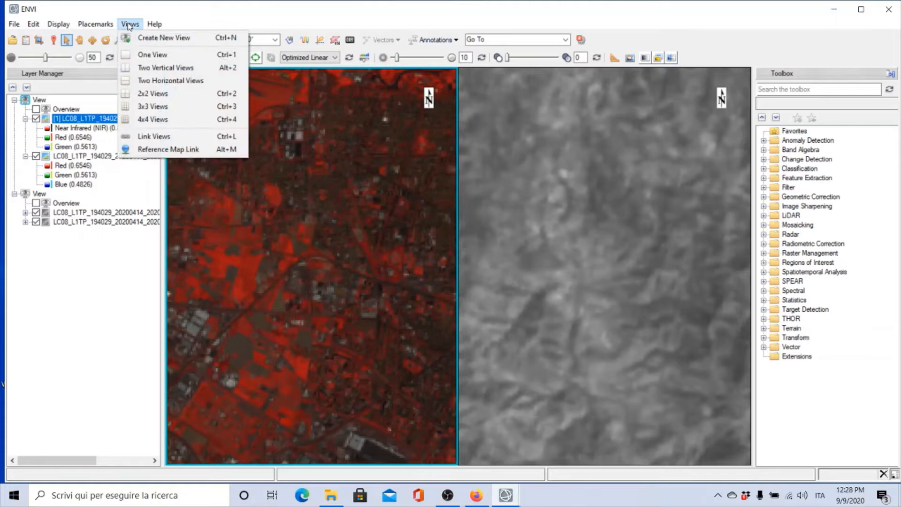
click(150, 134)
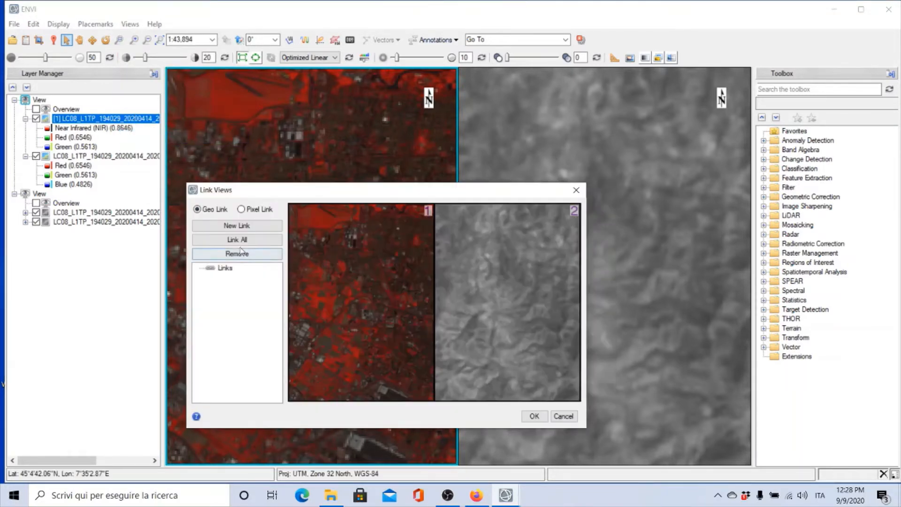
click(245, 240)
click(534, 416)
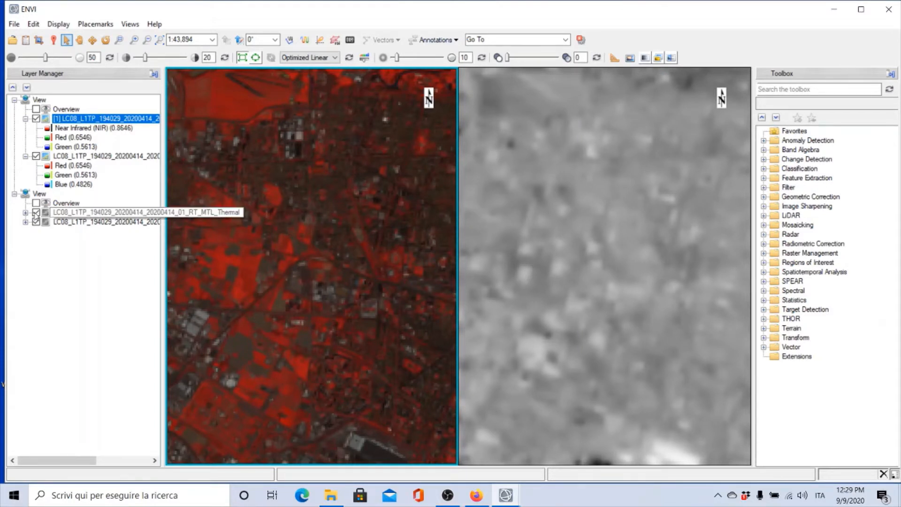
Step: Hide the thermal layer to compare the panchromatic band with the linked false-colour view, and show it again
click(36, 212)
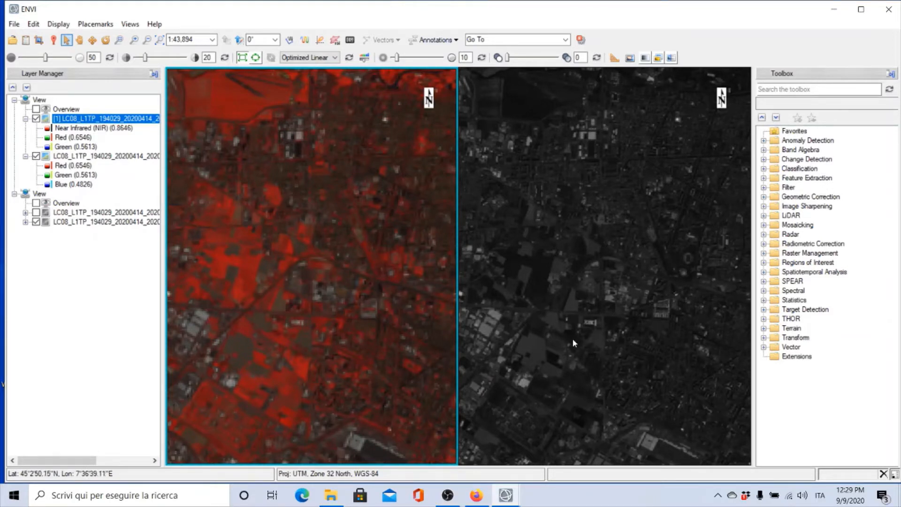
click(35, 213)
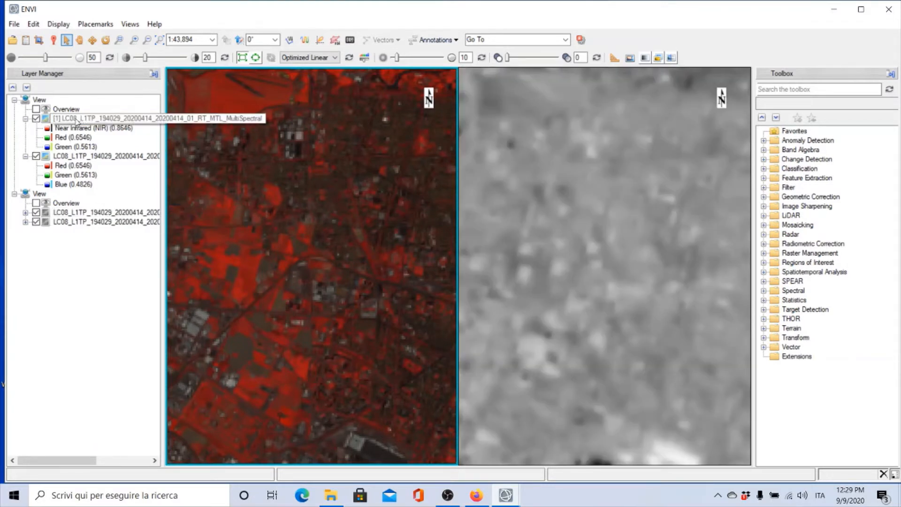
Step: Open a portal on the false-colour layer, enlarge it, and move it across the image to compare with the layer beneath
click(94, 119)
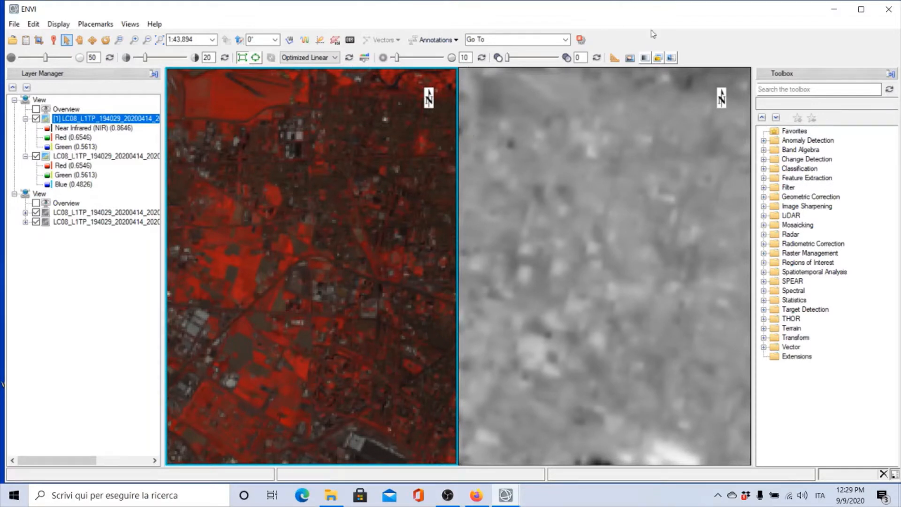
click(630, 60)
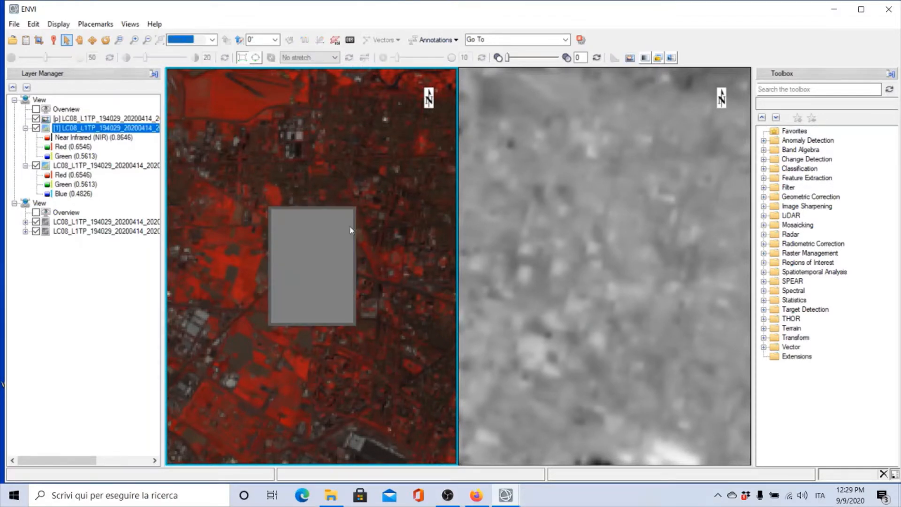
mouse_move(281, 228)
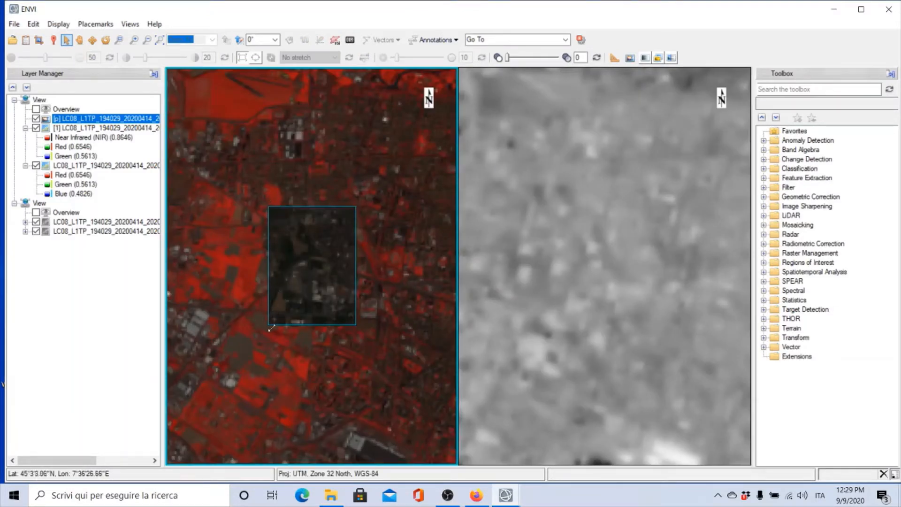
drag(268, 325, 199, 368)
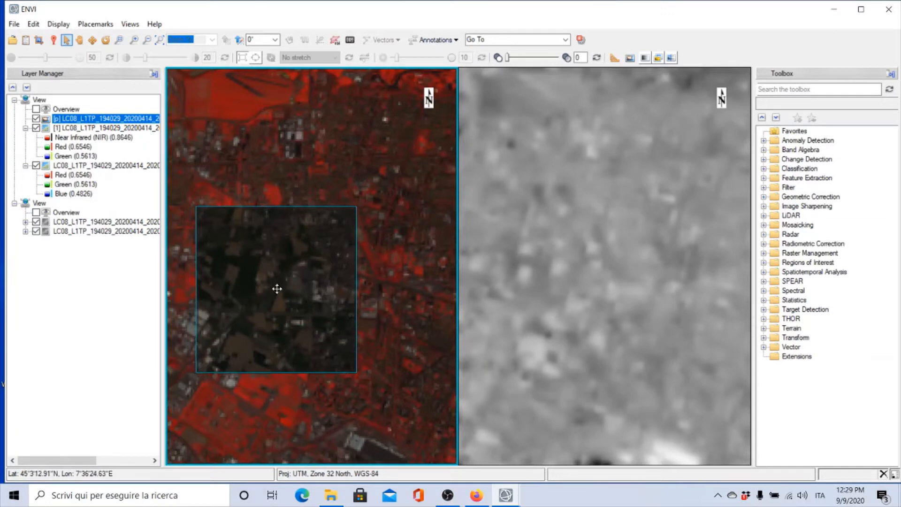
drag(278, 288, 313, 232)
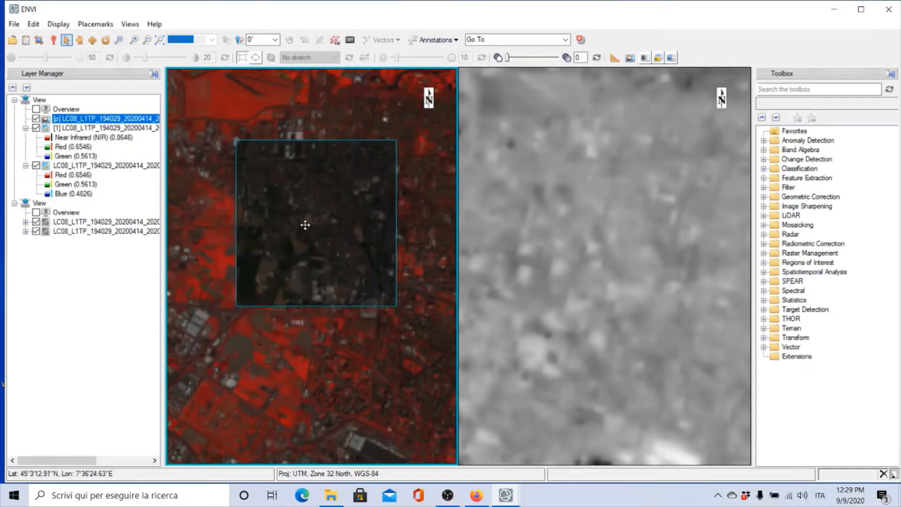
Step: Run View Flicker between the thermal and panchromatic layers in the grayscale view, and stop it after comparing them
click(99, 222)
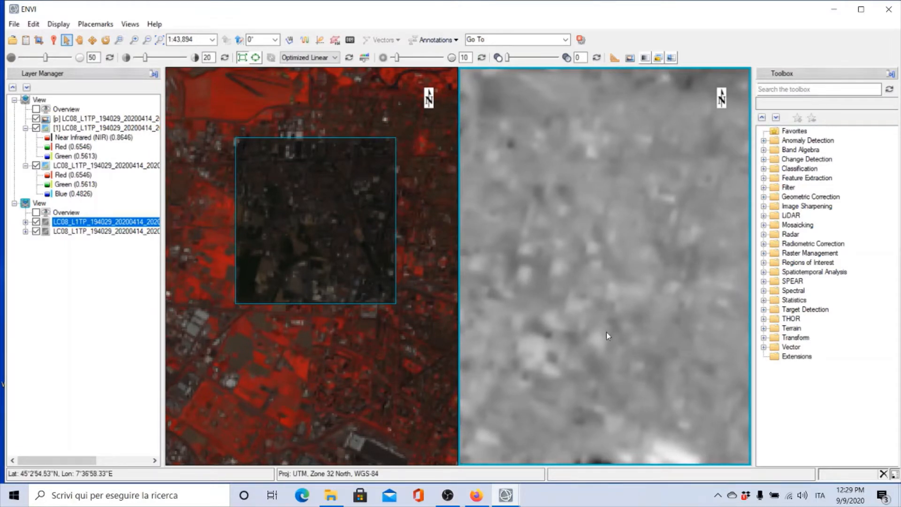
click(659, 59)
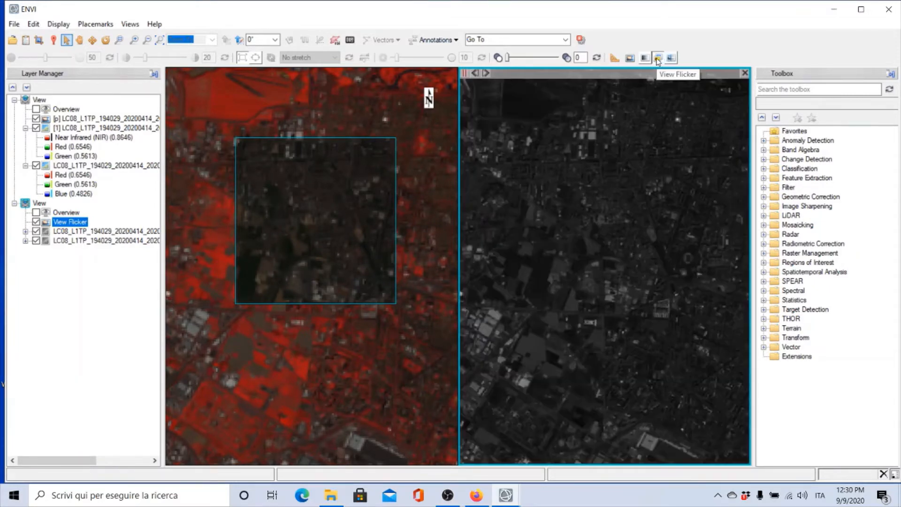
click(658, 60)
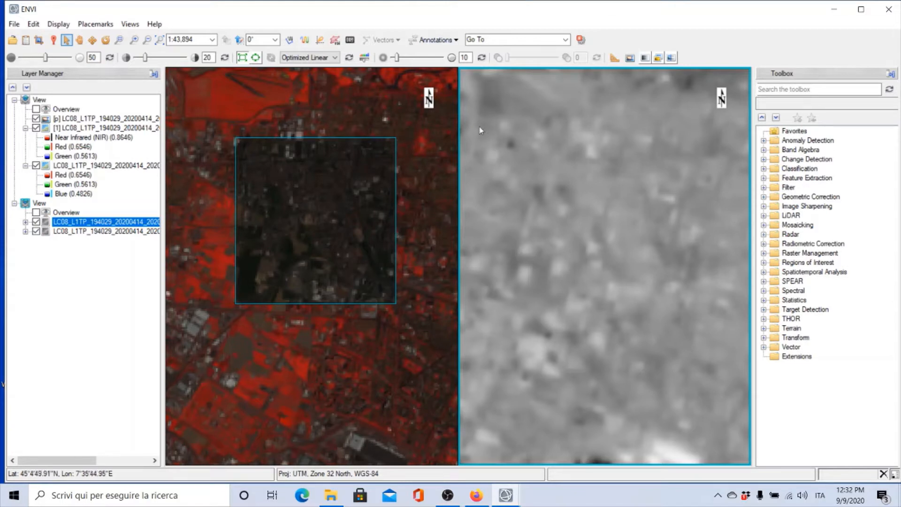
Step: Remove the portal from the false-colour view, and remove the view containing the panchromatic and thermal layers
click(80, 120)
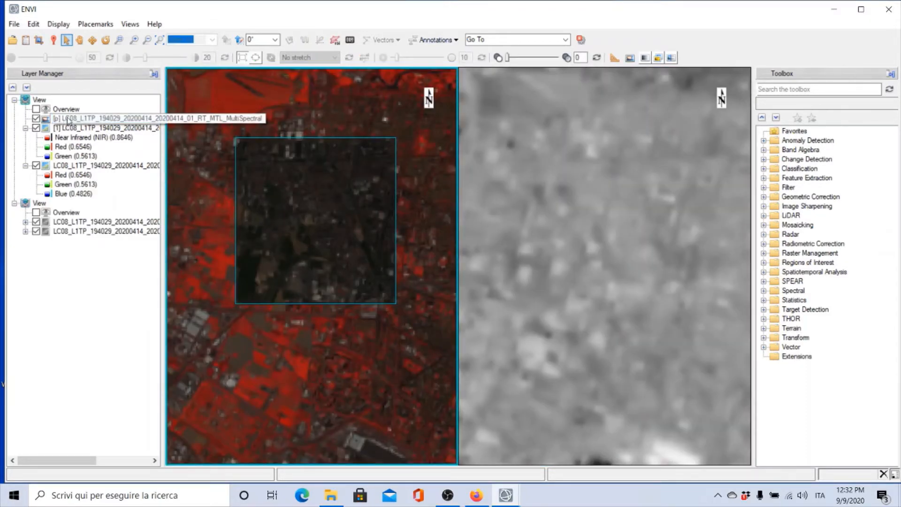
right_click(68, 120)
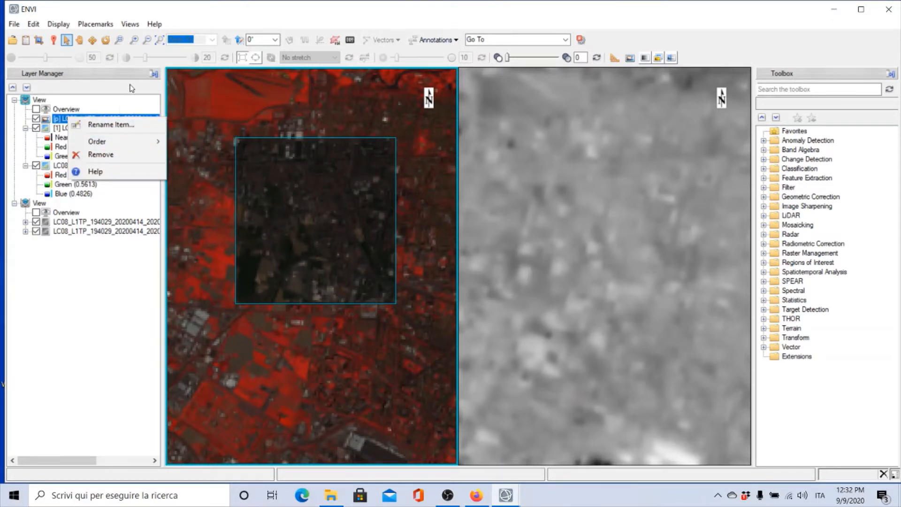
click(87, 282)
mouse_move(388, 155)
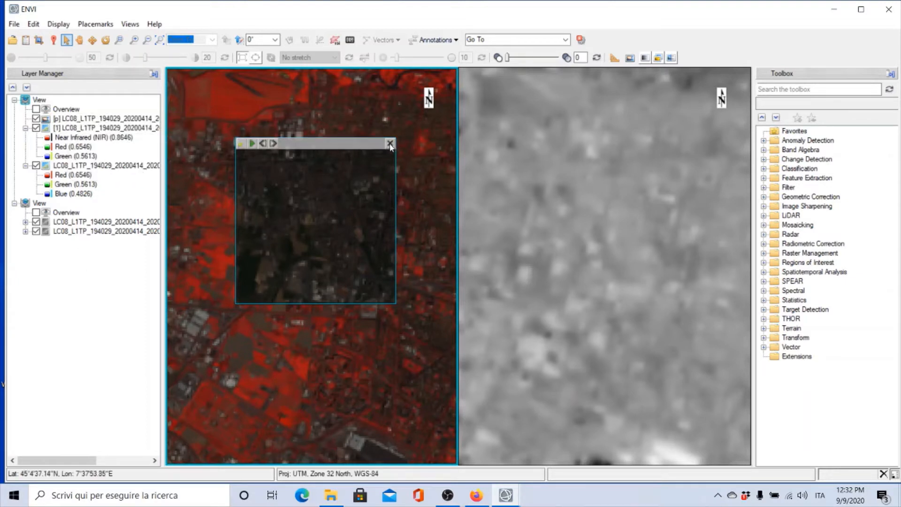
right_click(82, 121)
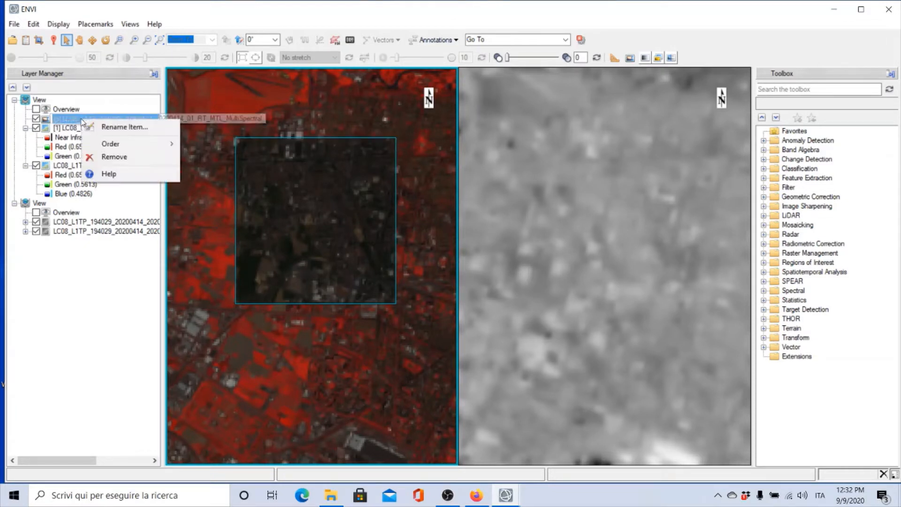
click(102, 157)
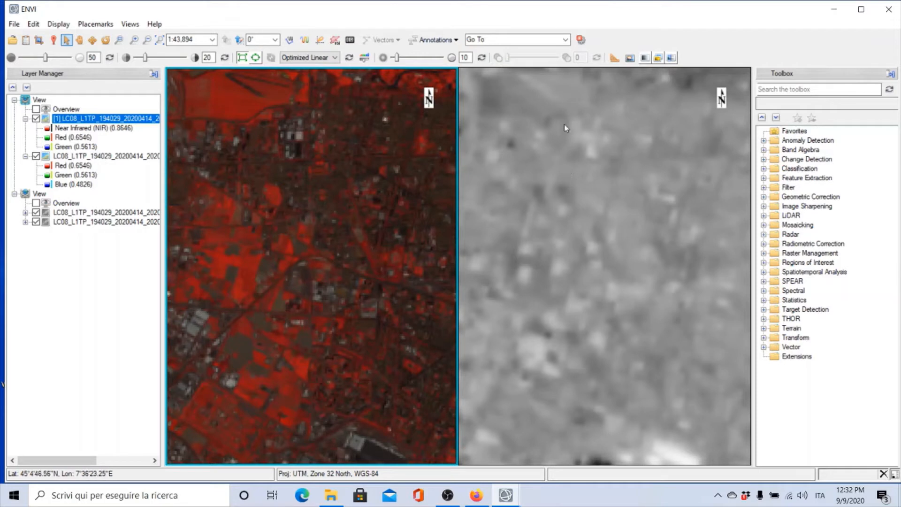
right_click(36, 195)
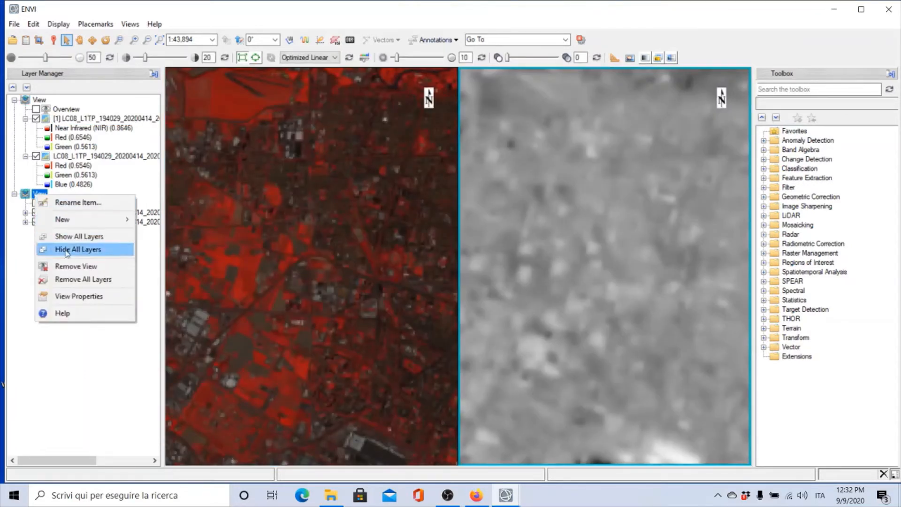
click(70, 271)
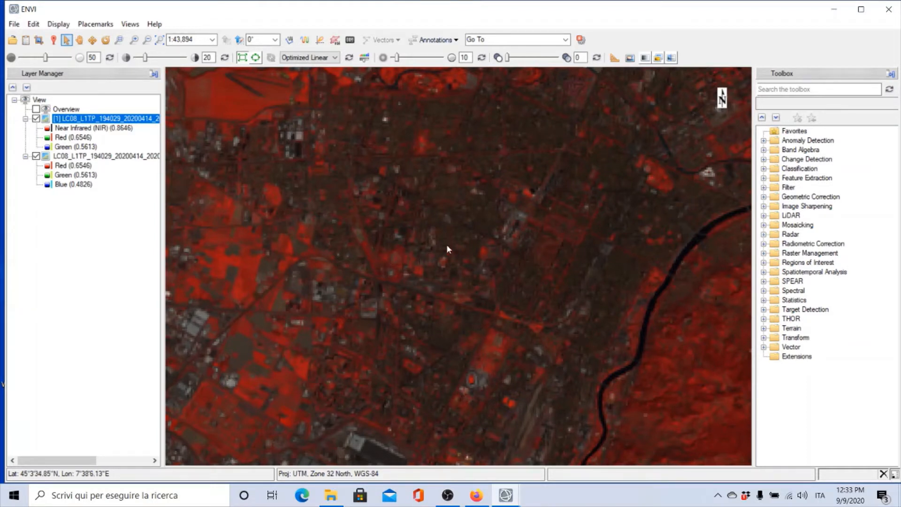
Step: Run View Blend between the false-colour and true-colour layers, inspect the river and hills, and close the blend
click(646, 57)
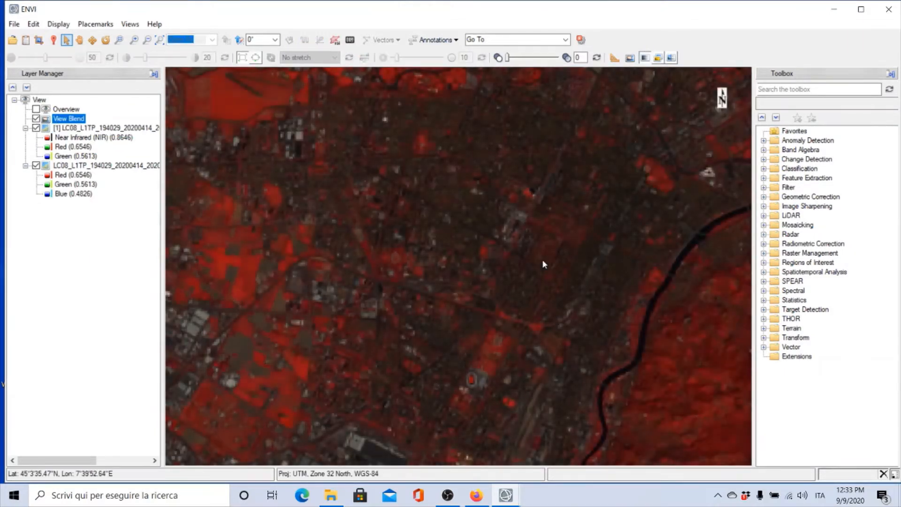
click(79, 40)
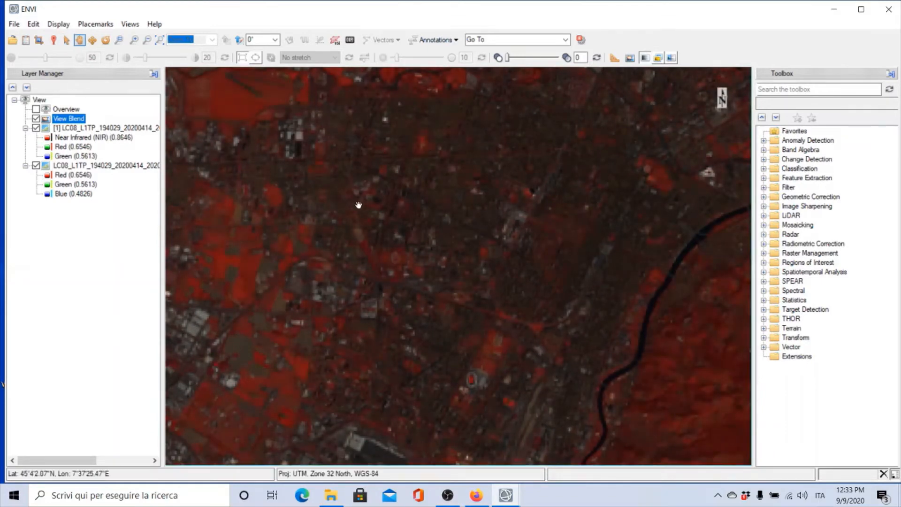
drag(597, 343, 334, 235)
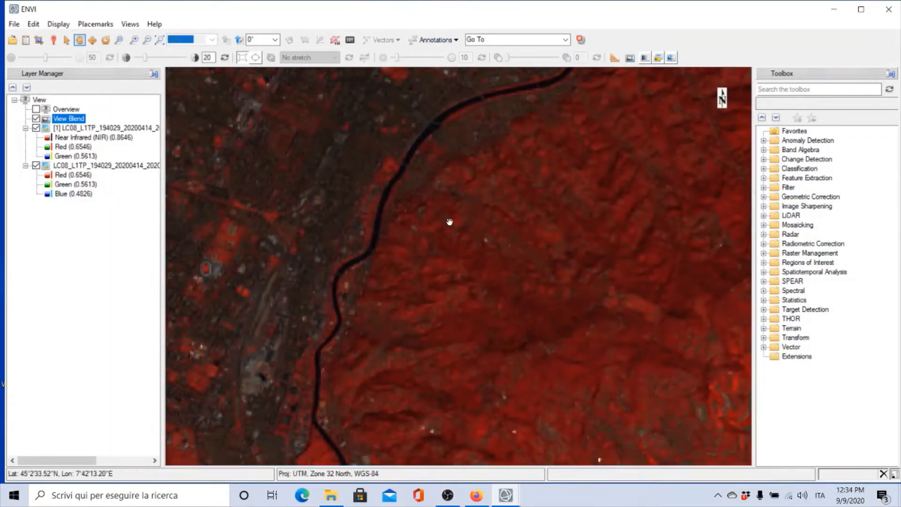
click(449, 222)
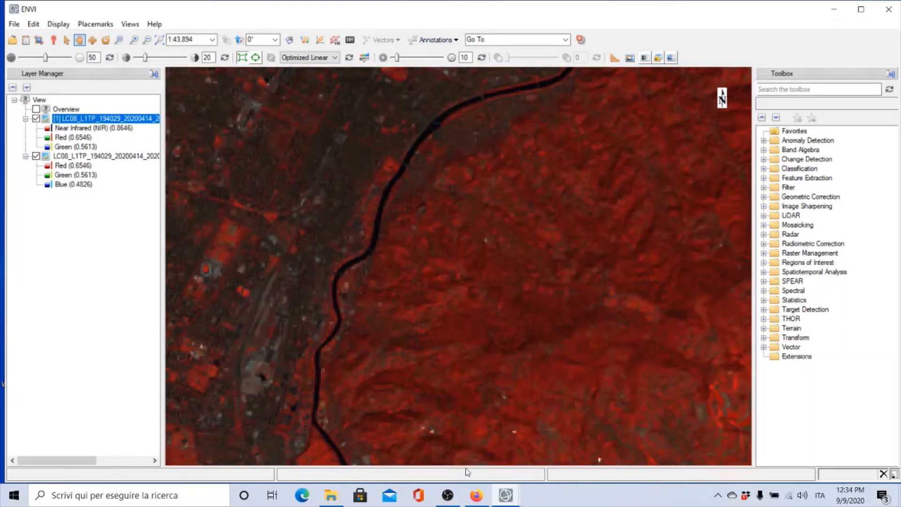
Step: Switch to Firefox and examine the additive and subtractive colour mixing diagram in sintesi-colori.jpg
mouse_move(477, 498)
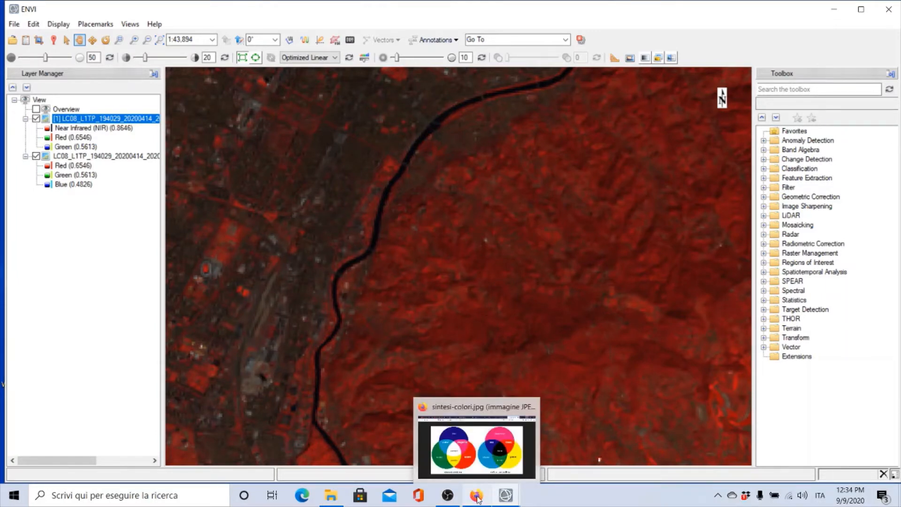
click(511, 450)
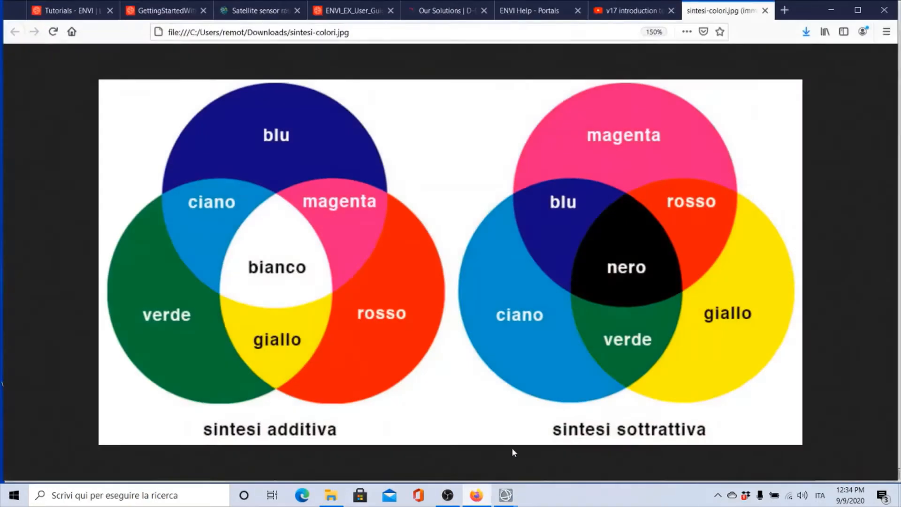
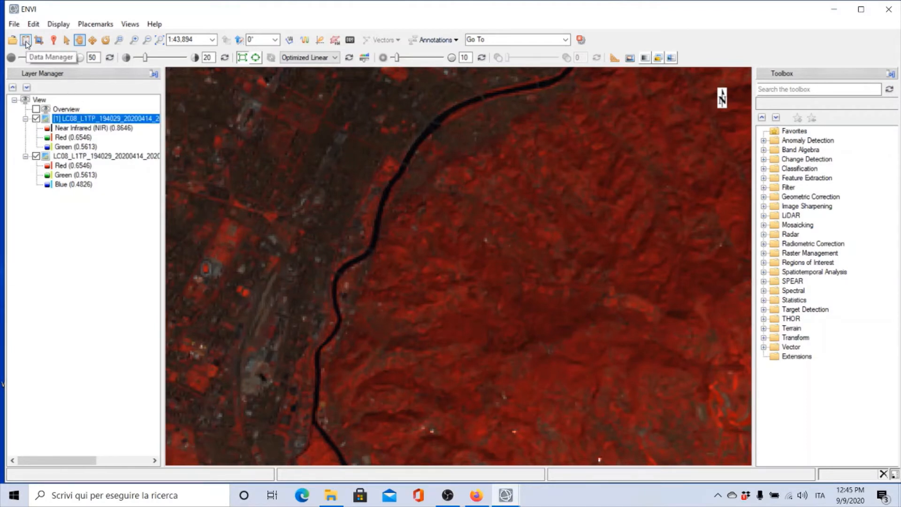
Step: In ENVI, load Green (0.5613), Red (0.6546) and Near Infrared (0.8646) as red, green and blue in a new view, and close the Data Manager
click(26, 41)
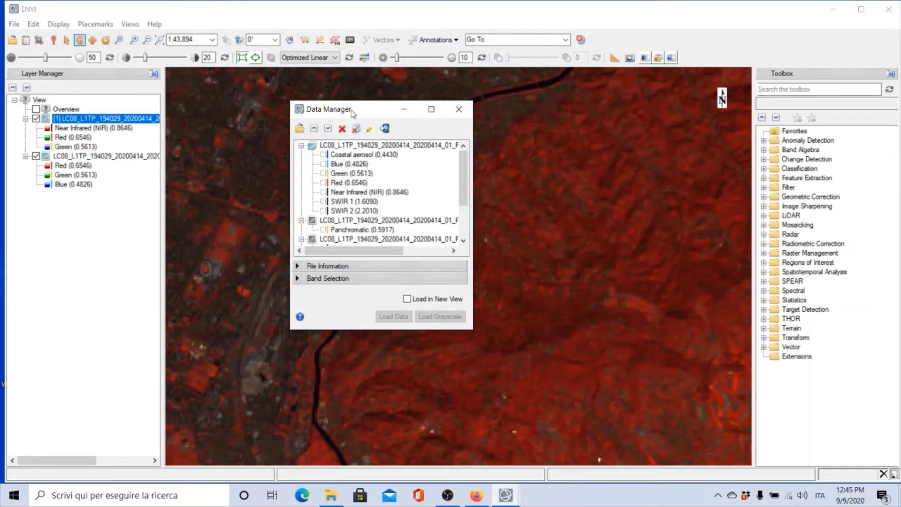
drag(354, 113, 164, 230)
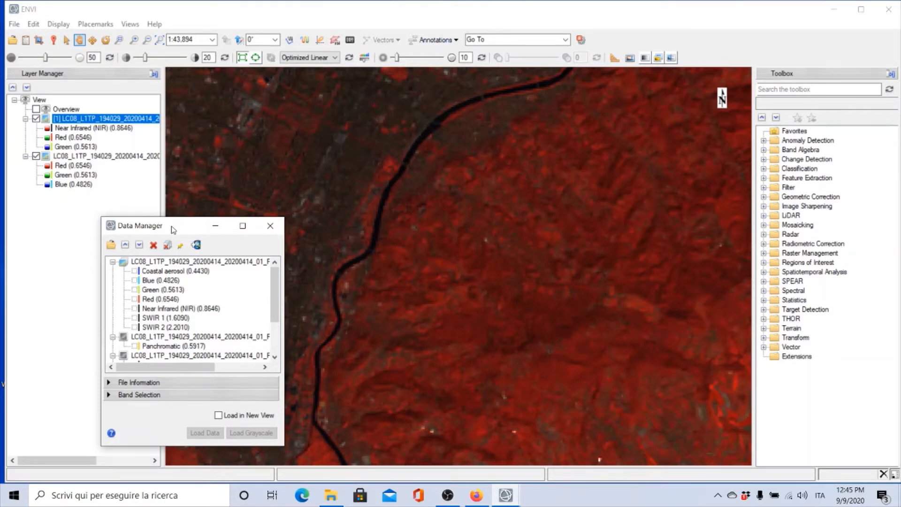
drag(173, 229, 322, 113)
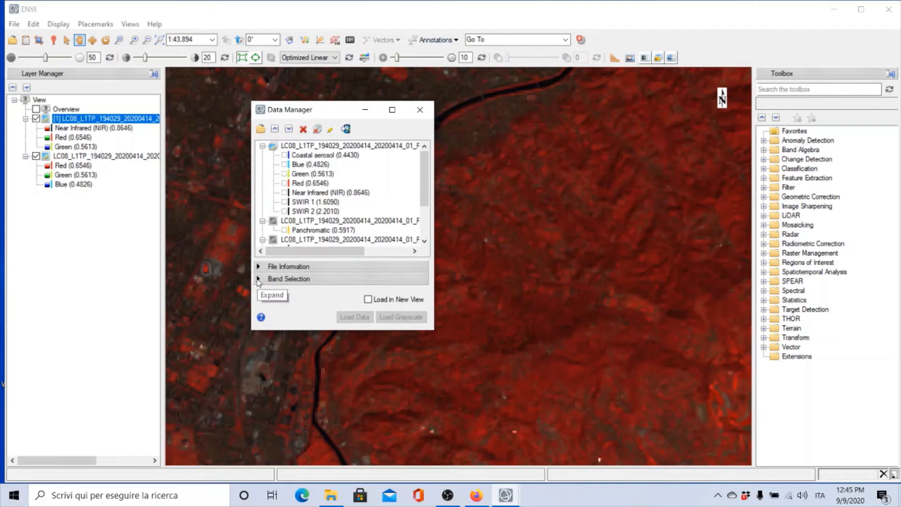
click(258, 280)
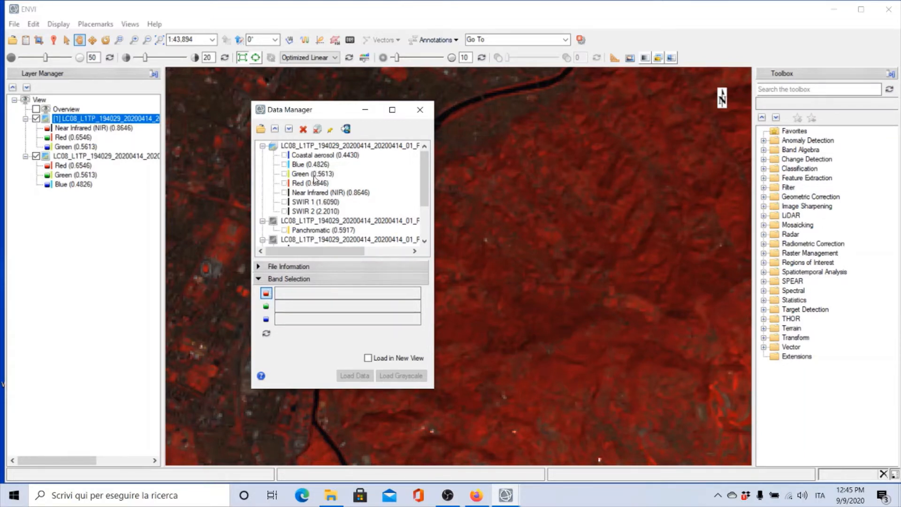
click(293, 177)
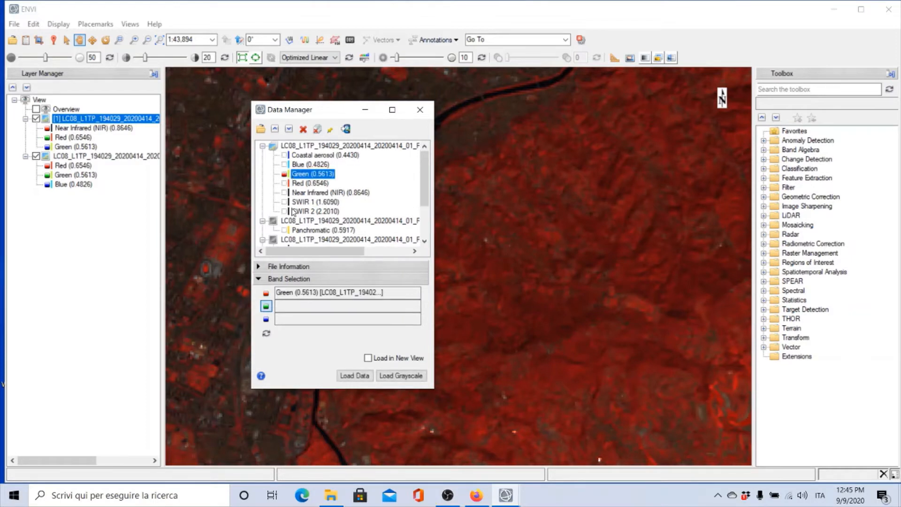
click(305, 184)
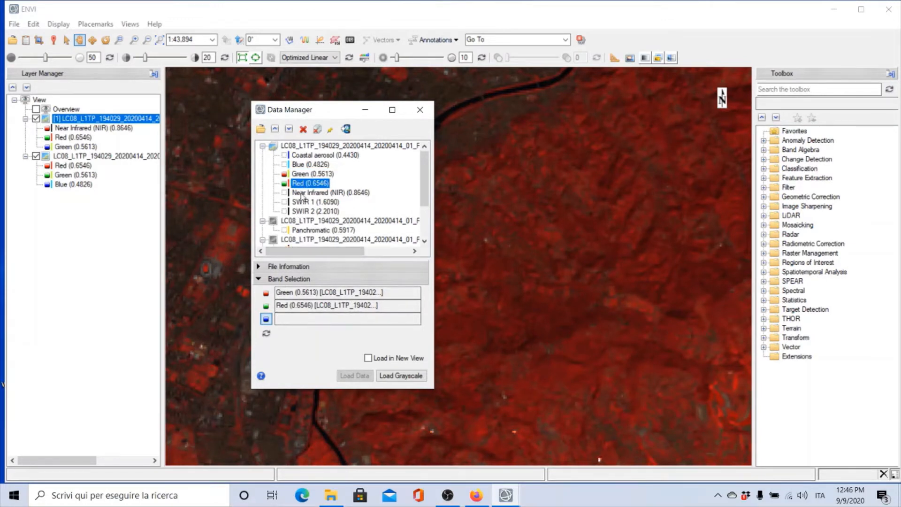
click(302, 193)
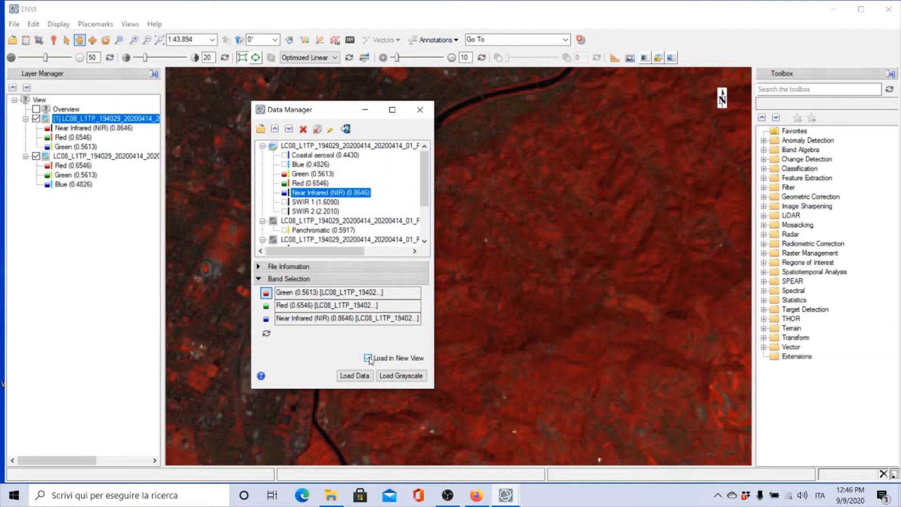
click(355, 378)
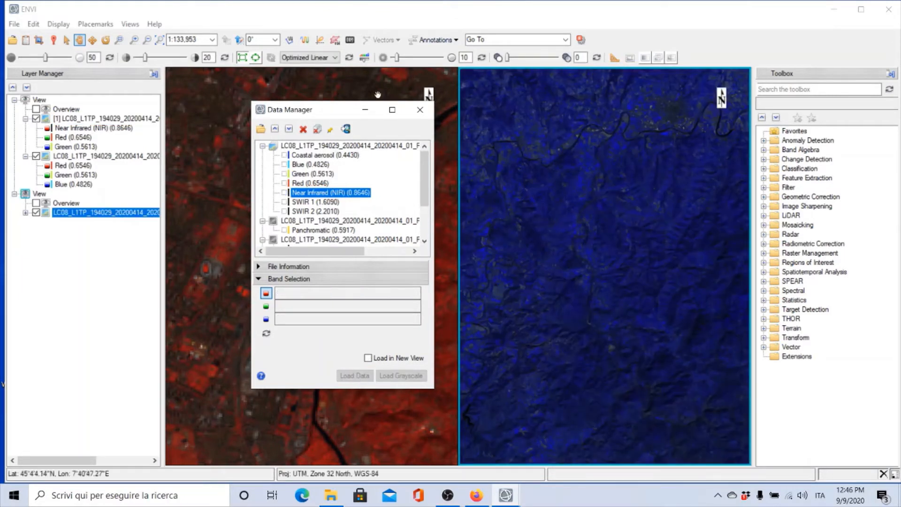
click(419, 109)
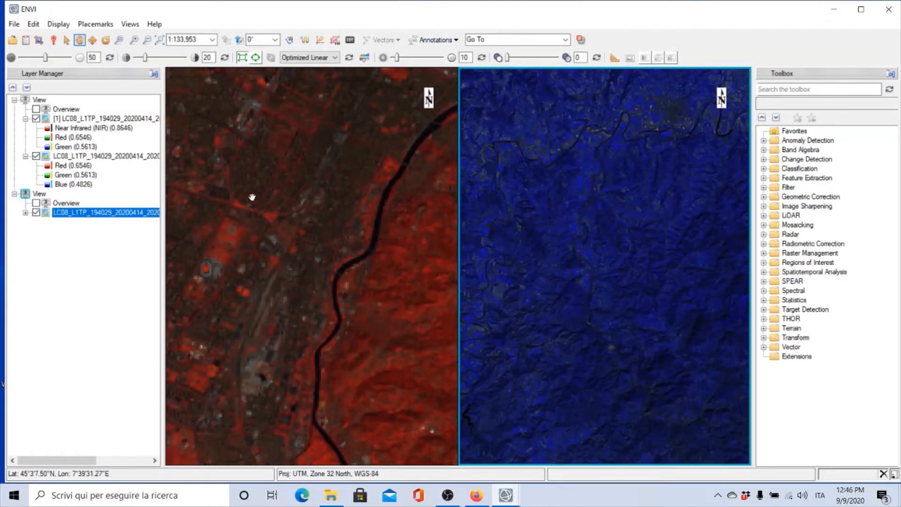
Step: Zoom the original false-colour view out to show the full extent of the Landsat scene
scroll(258, 202, down, 1)
scroll(259, 202, down, 1)
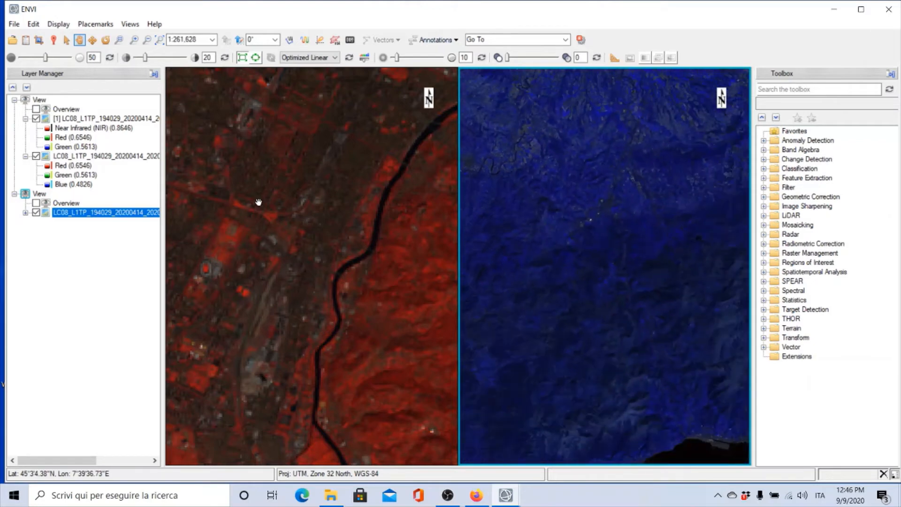
scroll(259, 202, up, 1)
click(294, 222)
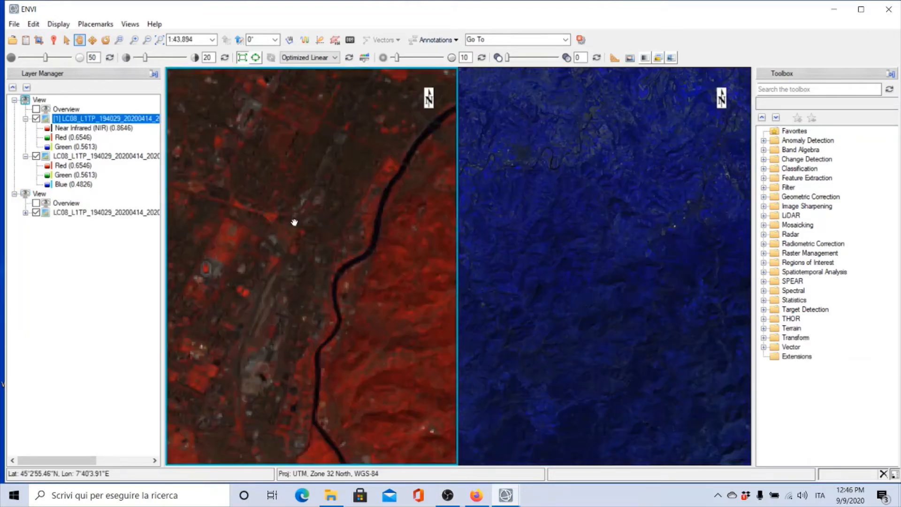
scroll(294, 222, down, 4)
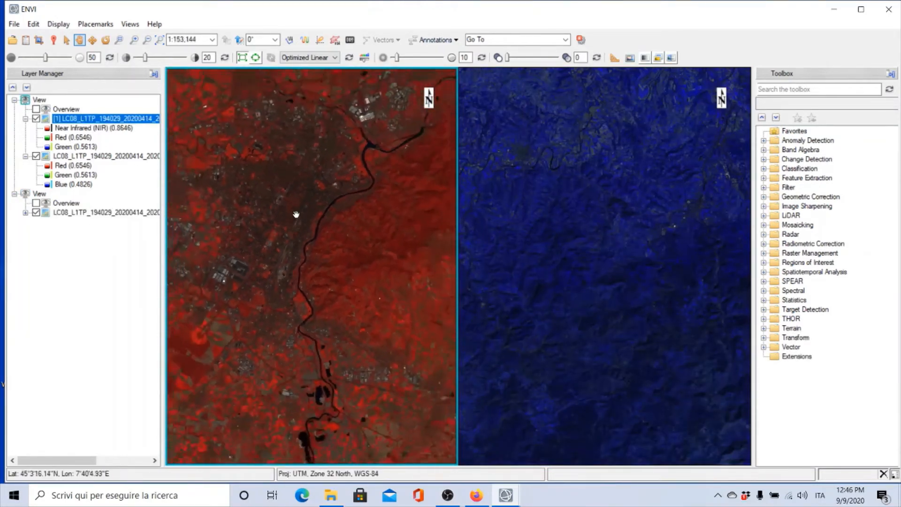
scroll(296, 214, down, 8)
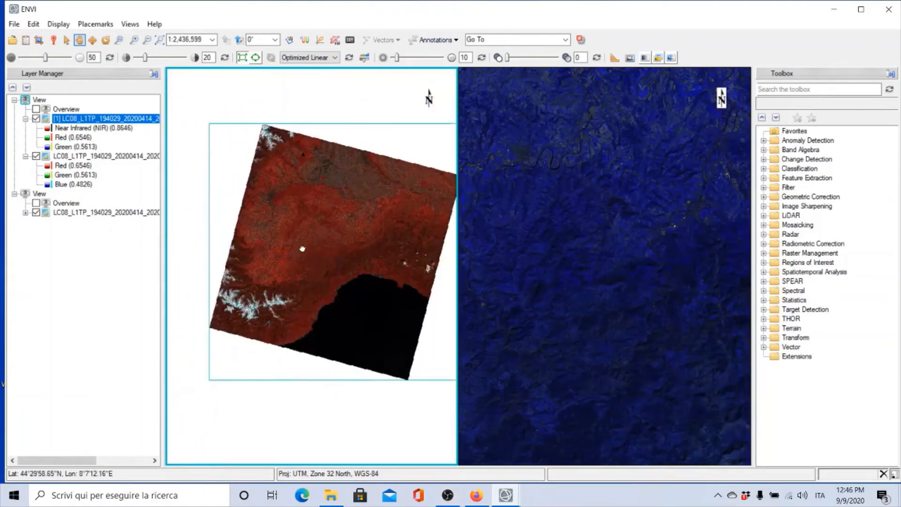
Step: Zoom the false-colour view in on the coastal airport runway and harbour and examine the area
scroll(302, 248, up, 1)
scroll(340, 245, up, 5)
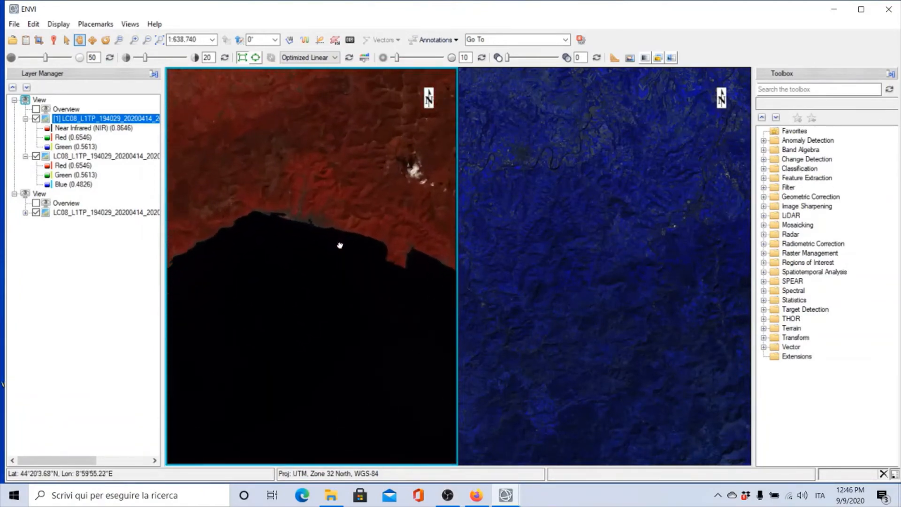
scroll(339, 245, up, 7)
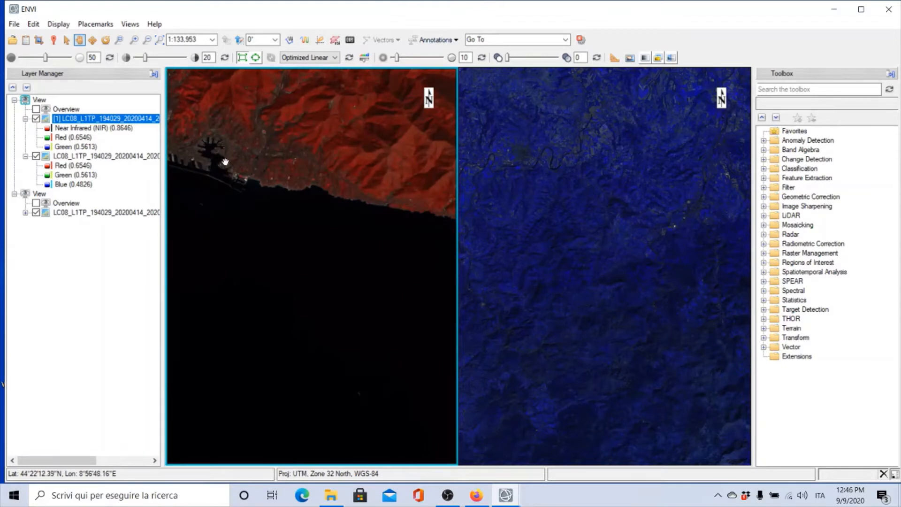
drag(225, 162, 334, 258)
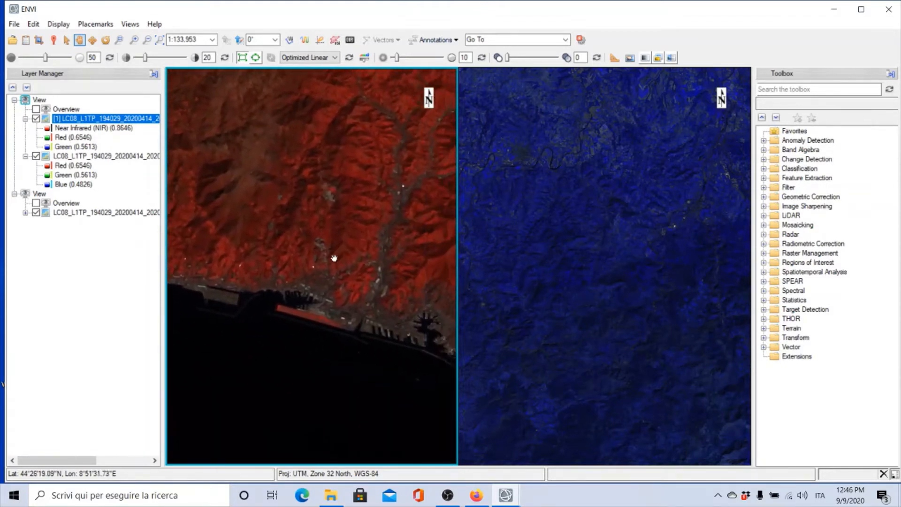
scroll(334, 258, up, 4)
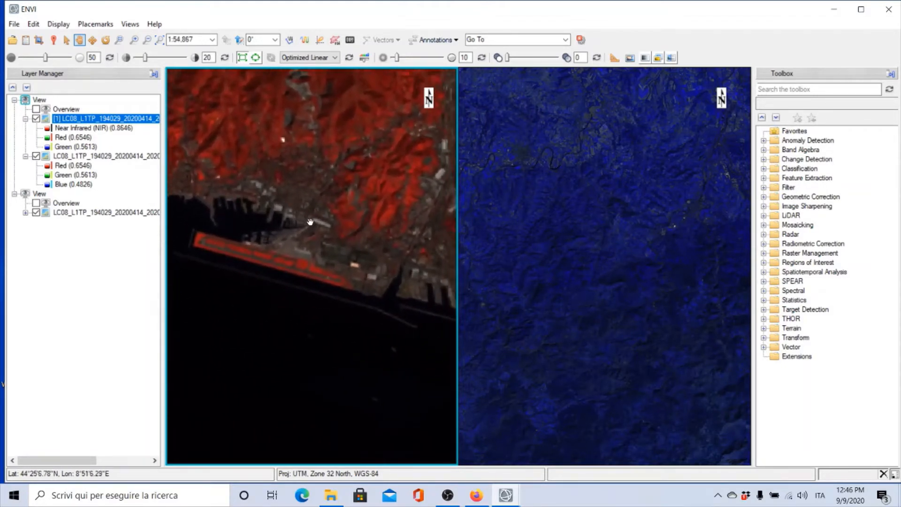
scroll(315, 225, up, 1)
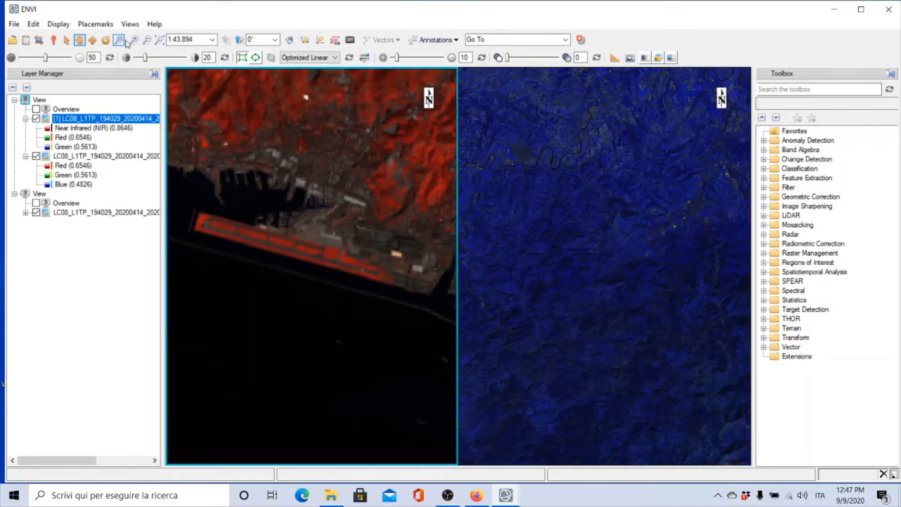
Step: Link the red and blue false-colour views with a Geo Link covering all views
click(130, 25)
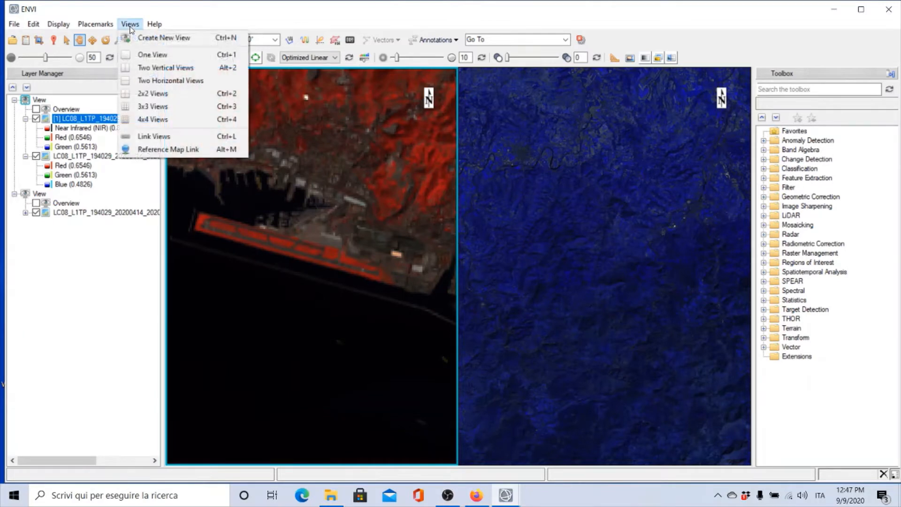
click(164, 133)
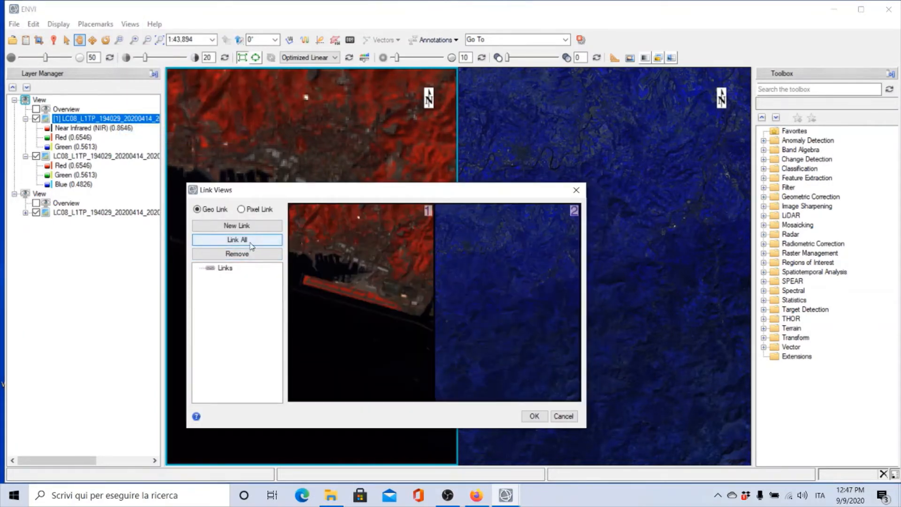
click(251, 245)
click(535, 417)
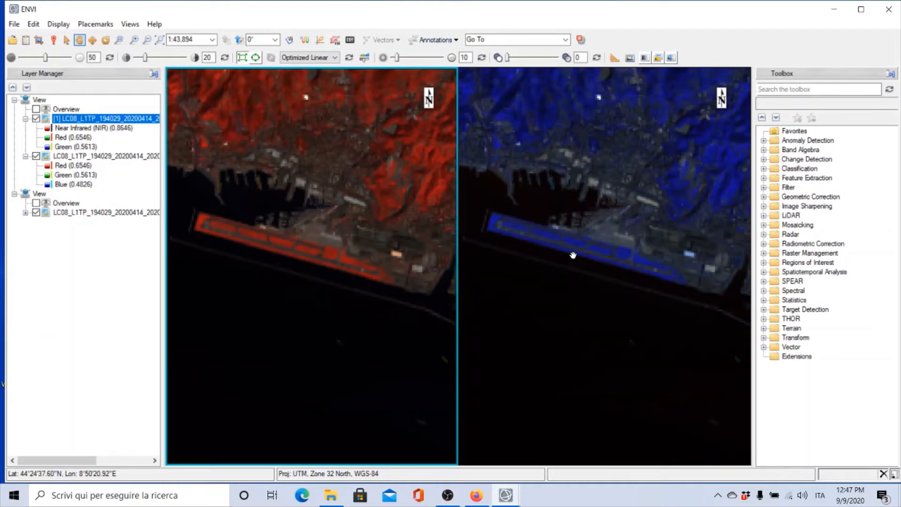
Step: Load Red (0.6546), Near Infrared (0.8646) and Green (0.5613) as red, green and blue in a new view, and close the Data Manager
click(25, 41)
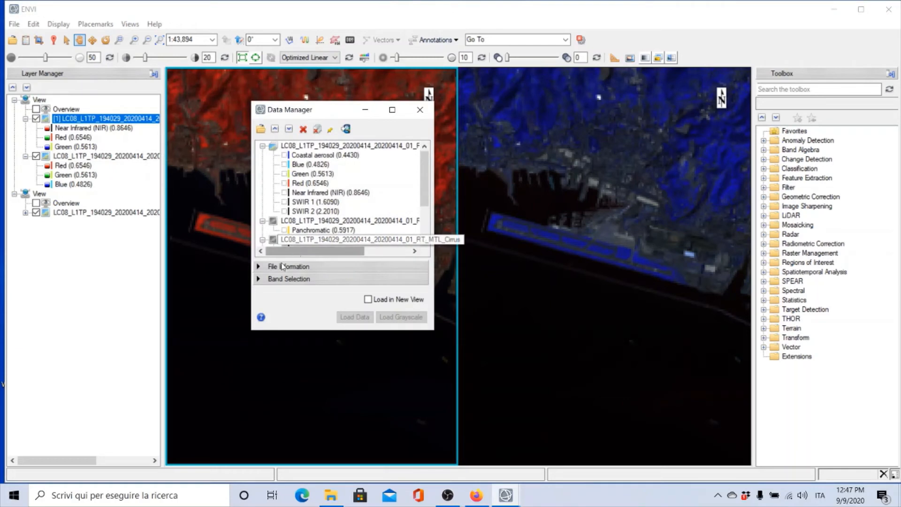
click(261, 280)
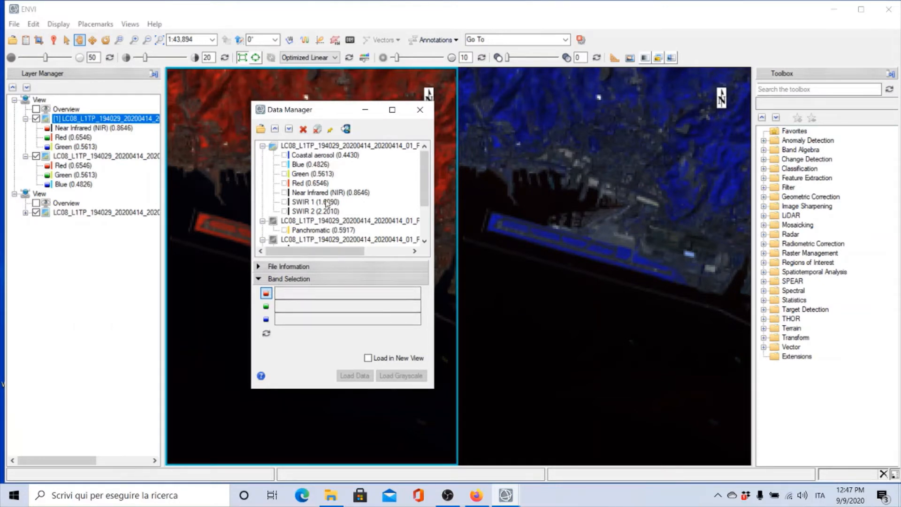
click(308, 184)
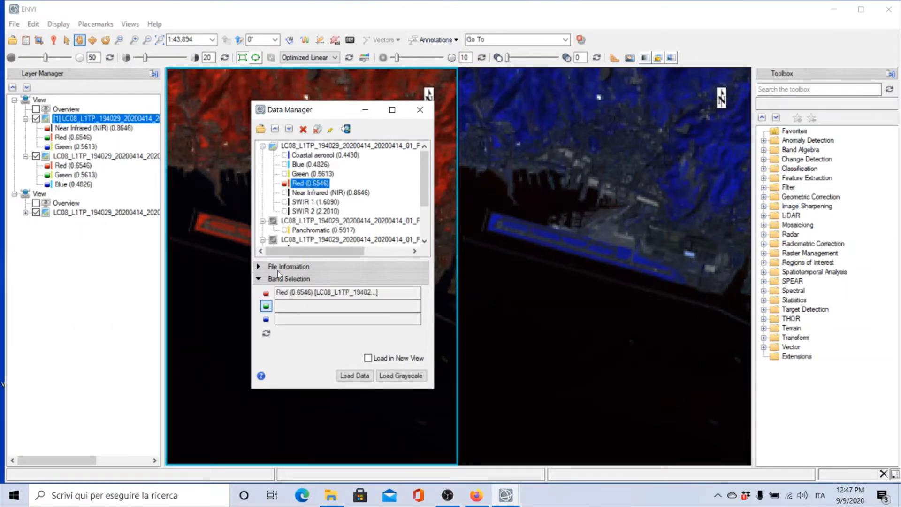
click(307, 194)
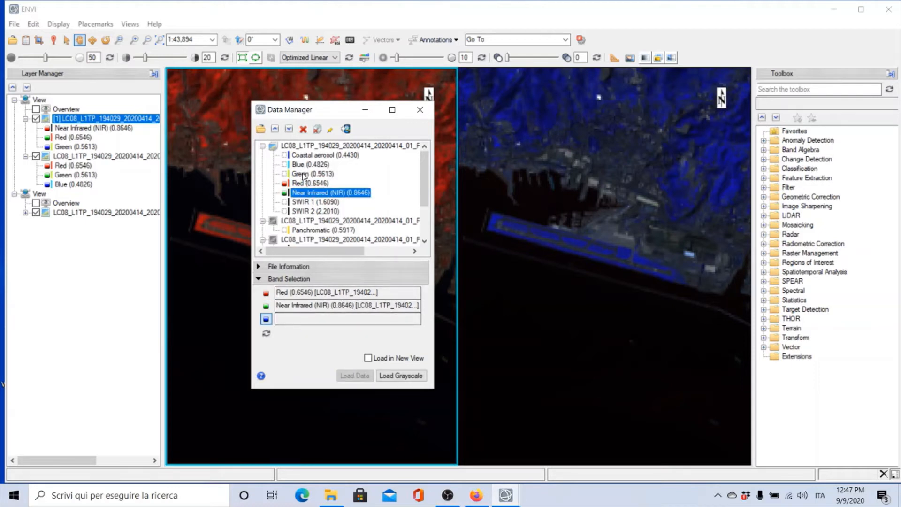
click(305, 174)
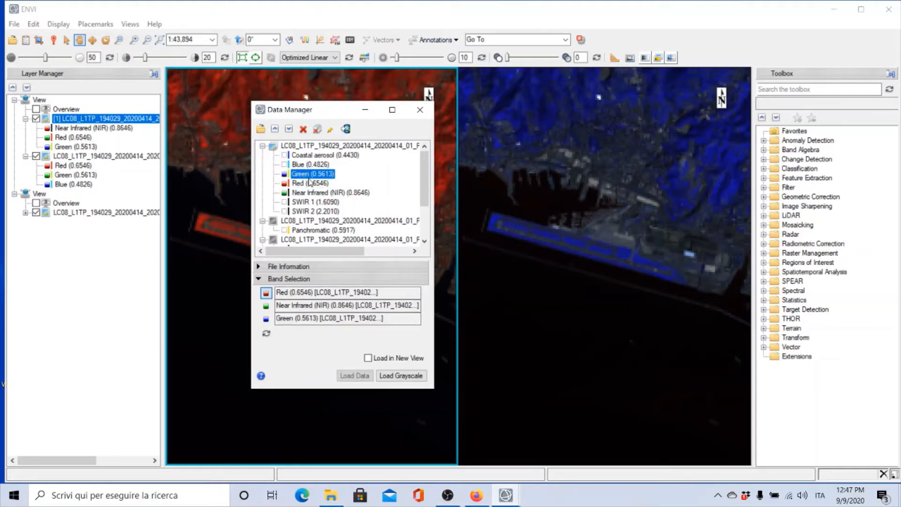
click(368, 358)
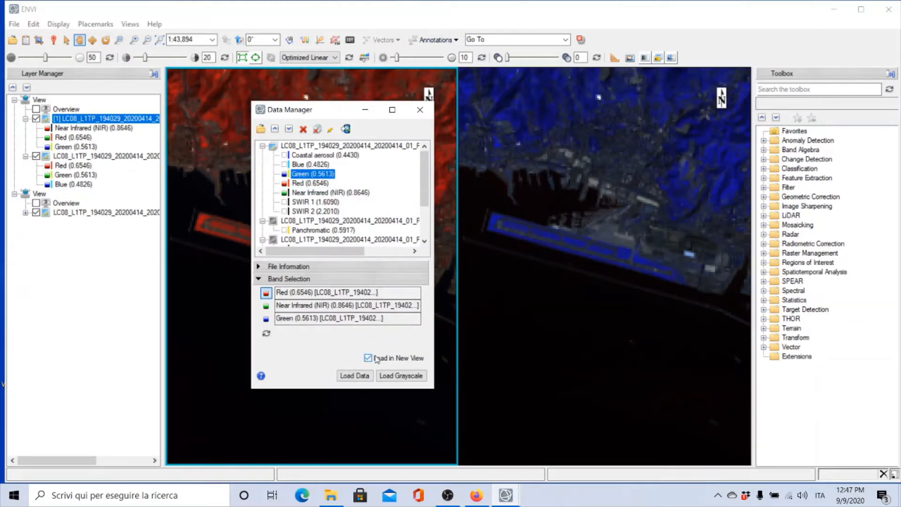
click(348, 376)
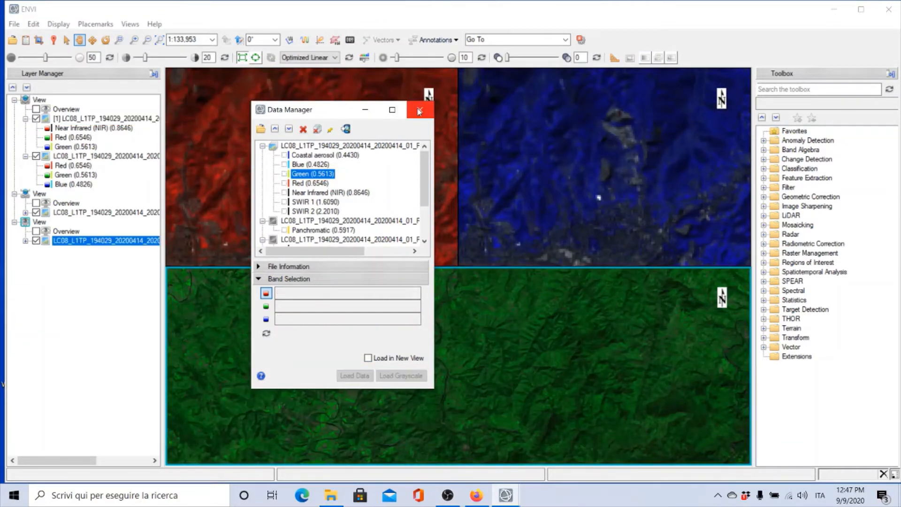
click(419, 111)
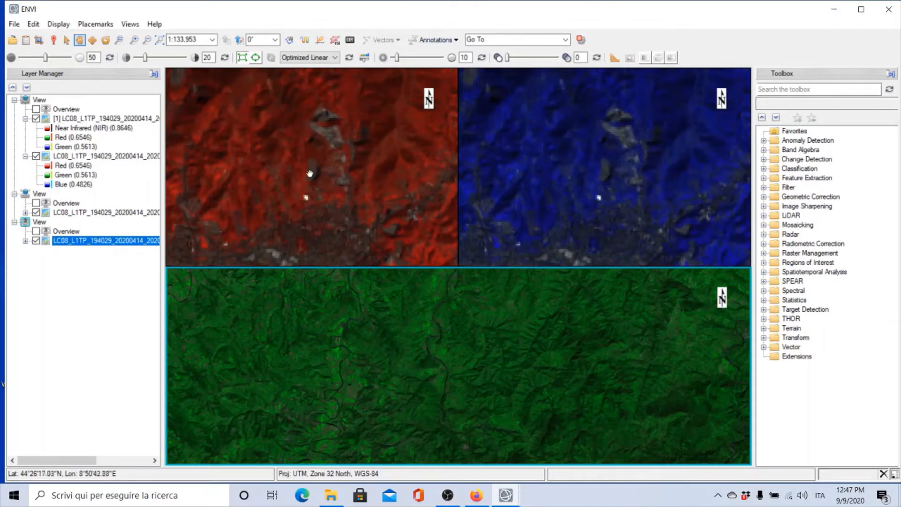
Step: Recentre the original false-colour view on the airport and replace the existing Geo Link with one joining all three views
click(312, 191)
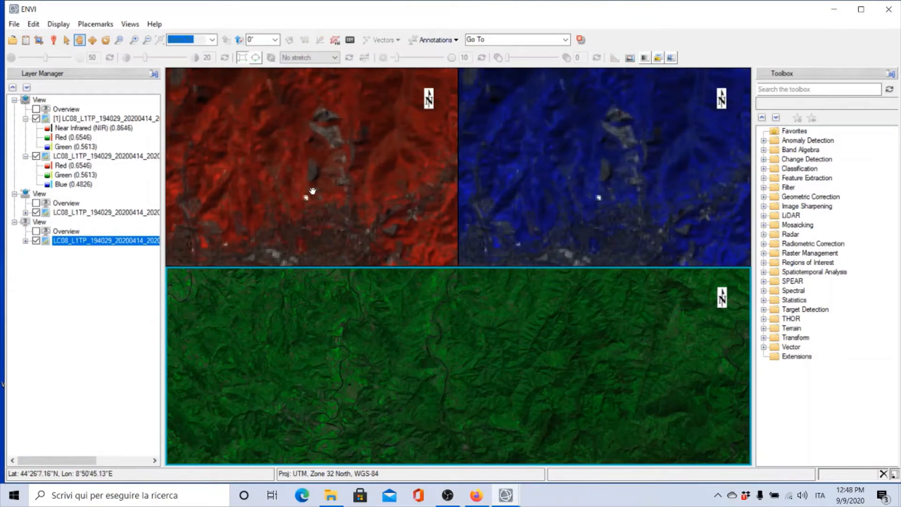
drag(312, 191, 297, 39)
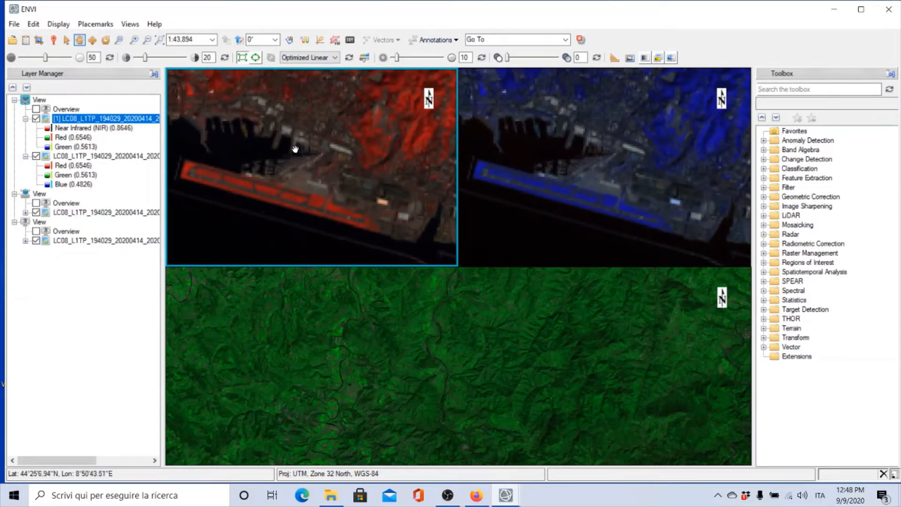
click(132, 24)
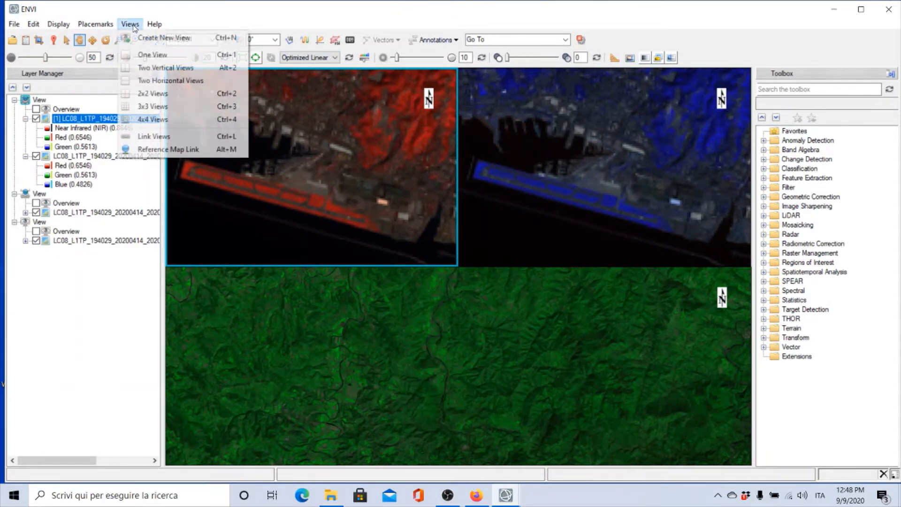
click(148, 136)
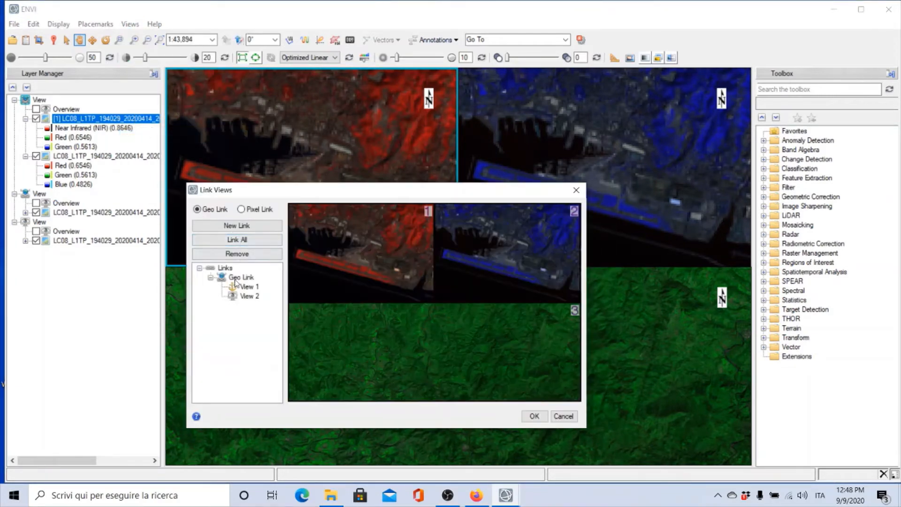
click(228, 280)
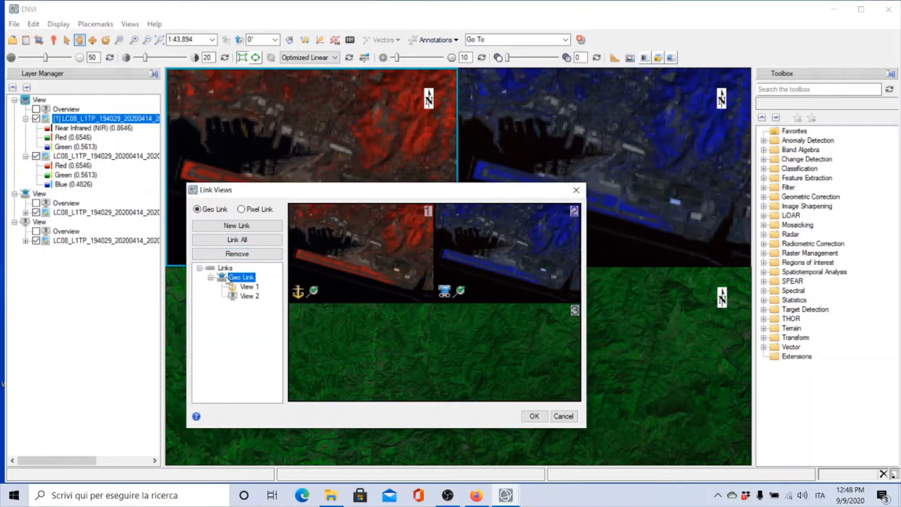
click(237, 255)
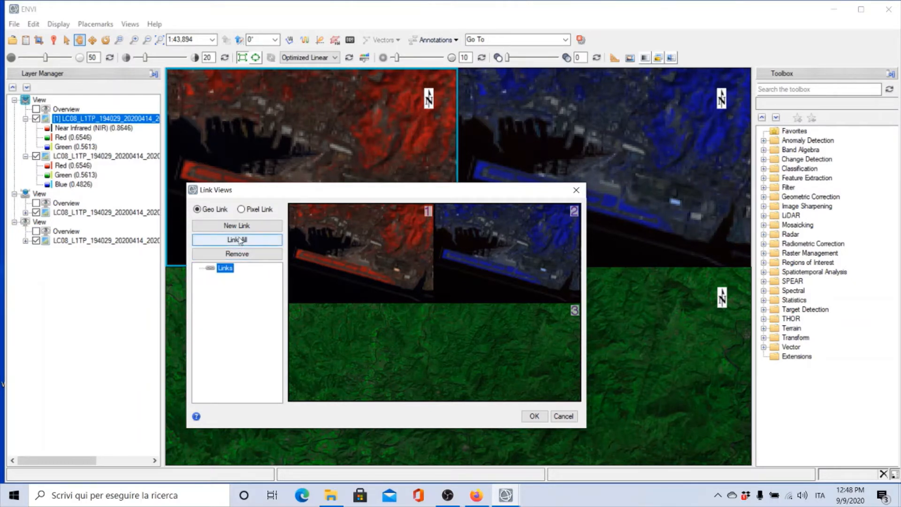
click(240, 240)
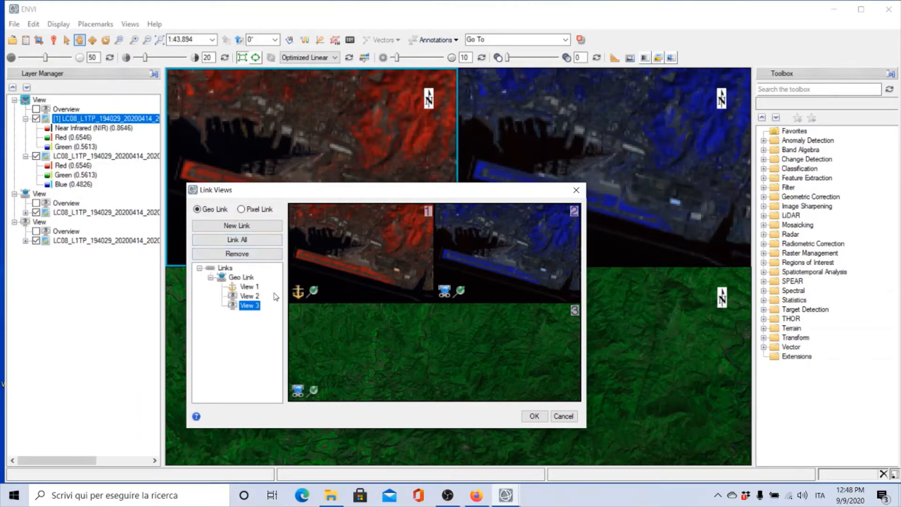
click(249, 287)
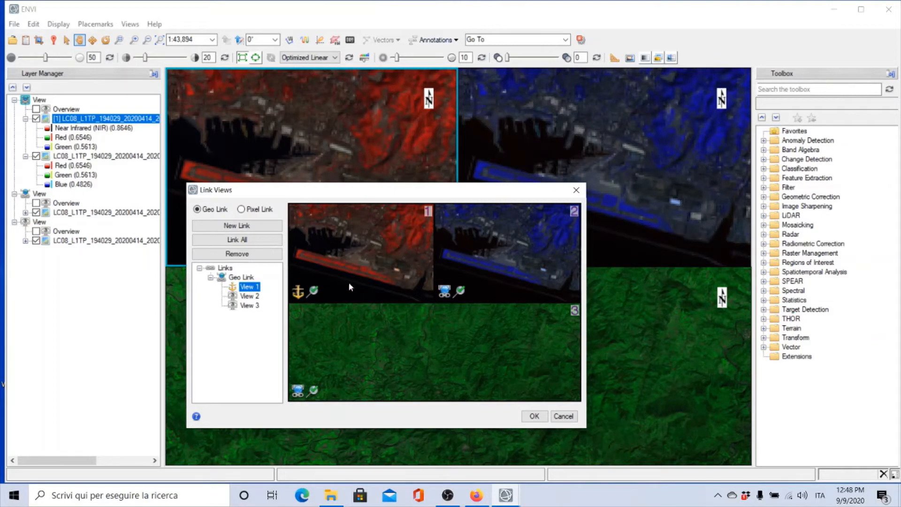
click(535, 416)
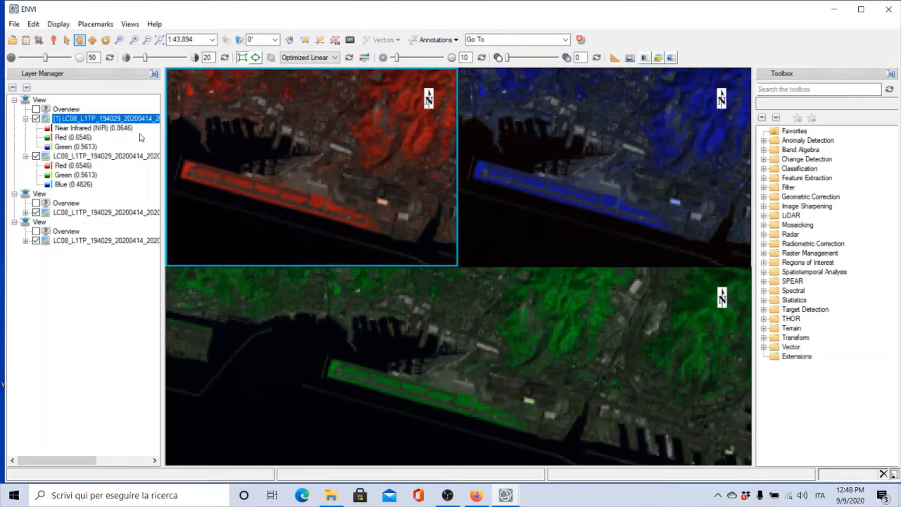
Step: Load Near Infrared (0.8646) in all three colour channels in a new view, and close the Data Manager
click(26, 42)
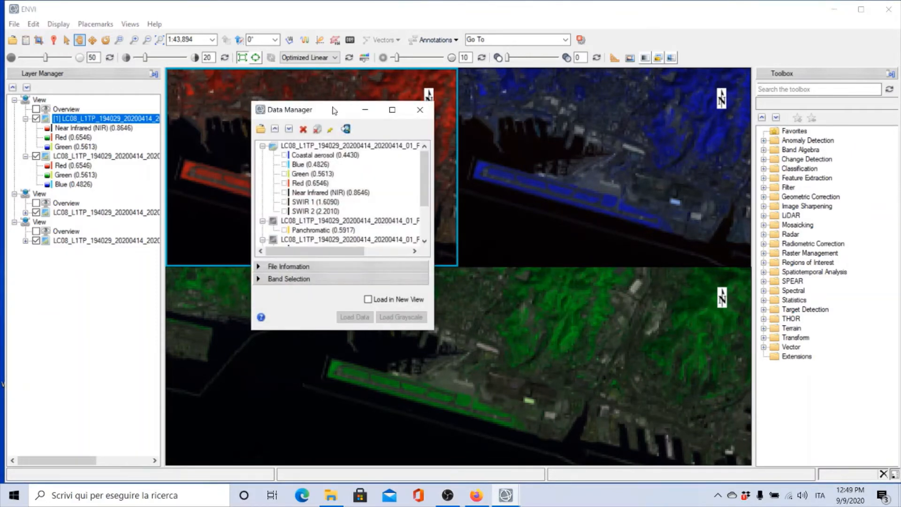
click(258, 280)
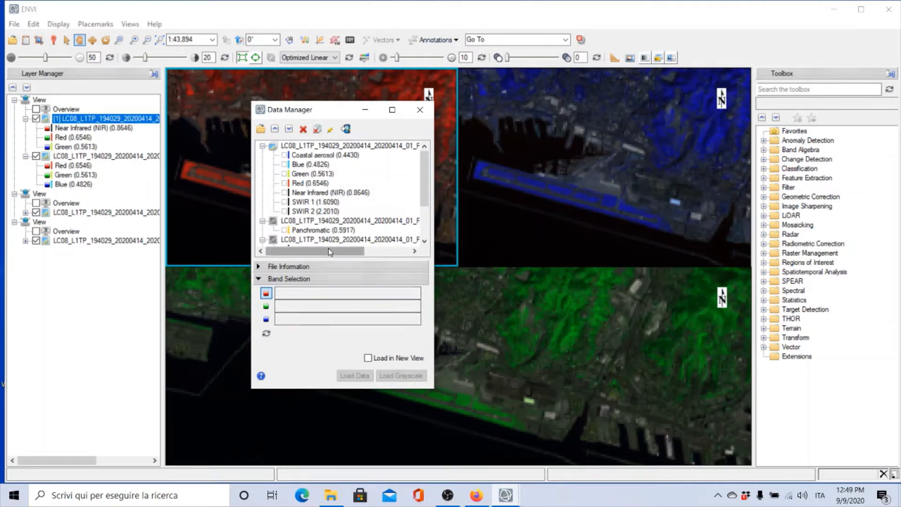
click(303, 193)
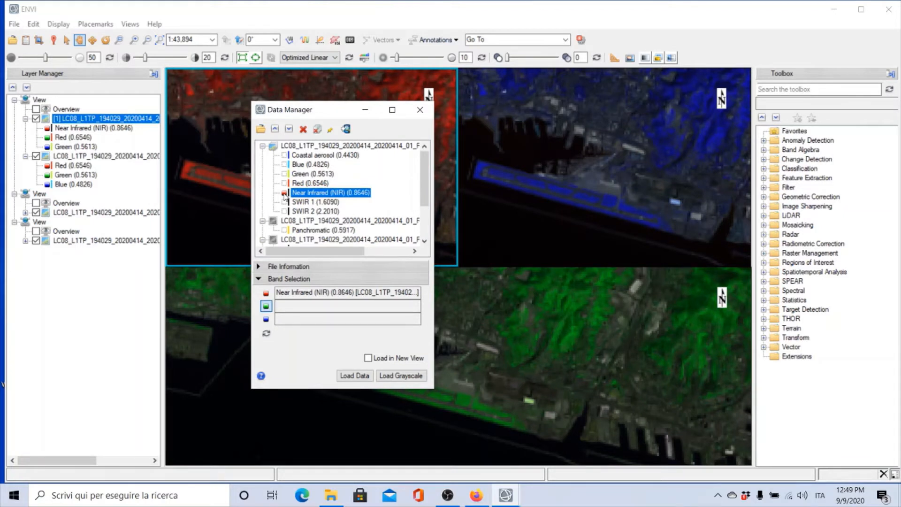
click(285, 194)
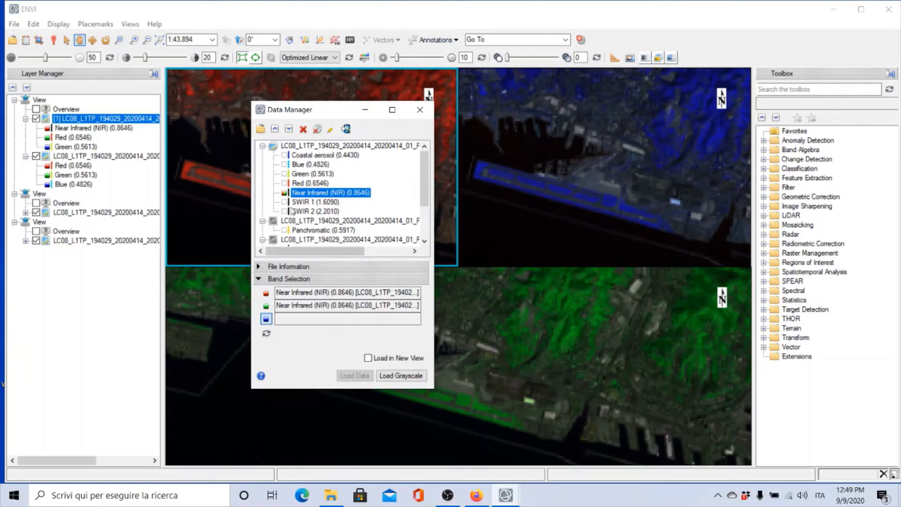
click(283, 193)
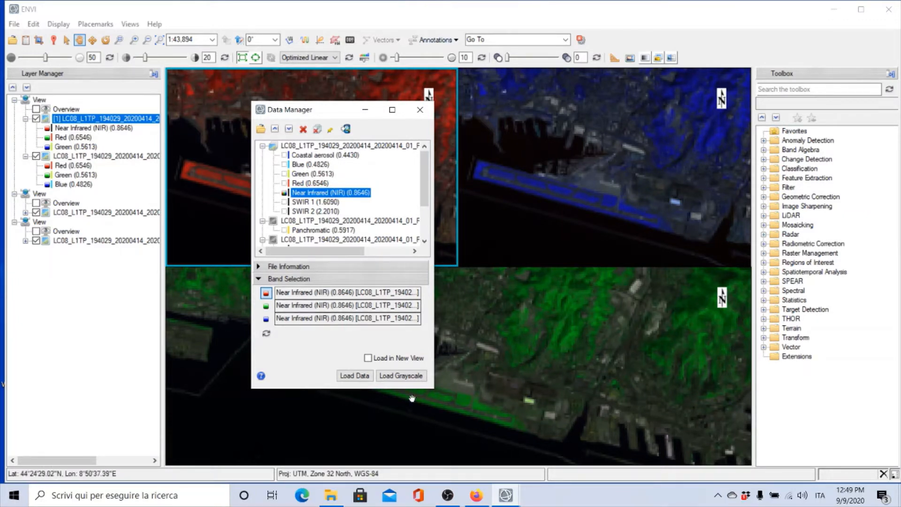
click(369, 358)
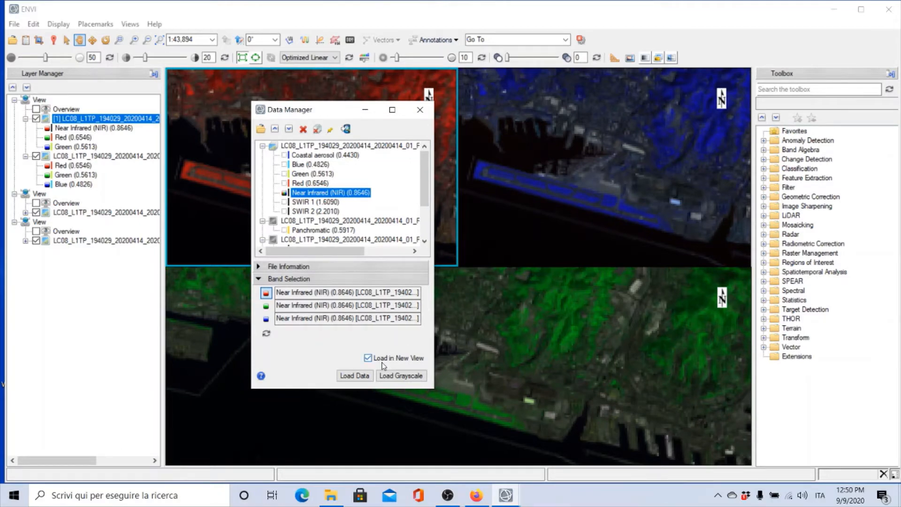
click(355, 375)
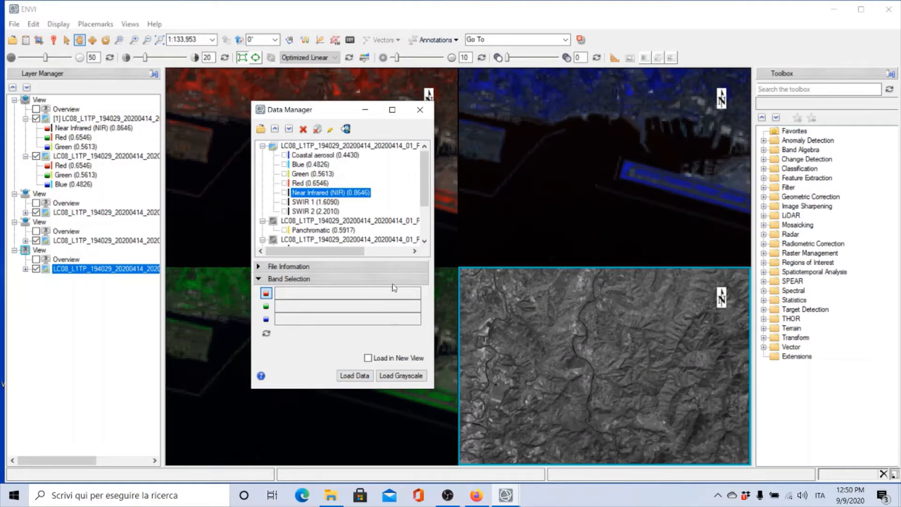
click(426, 107)
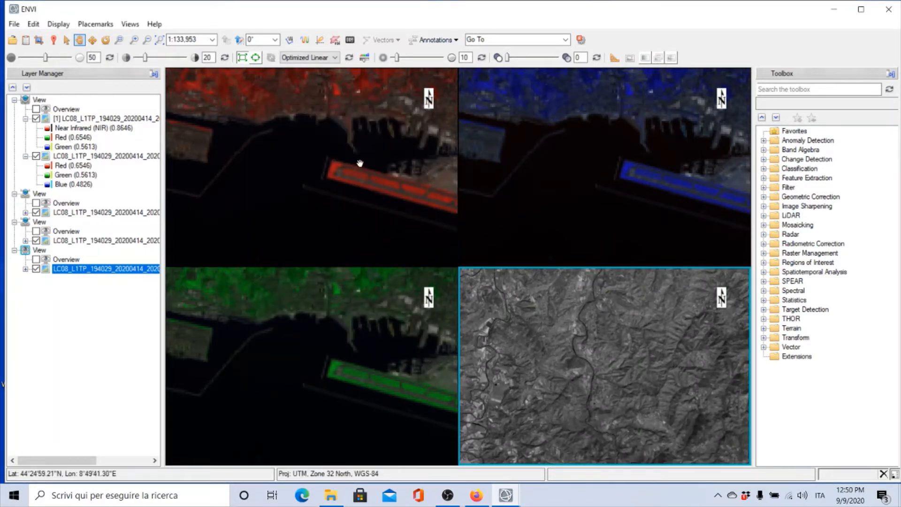
Step: Recentre the original red false-colour view on the airport and replace the existing Geo Link with one joining all four views
click(115, 119)
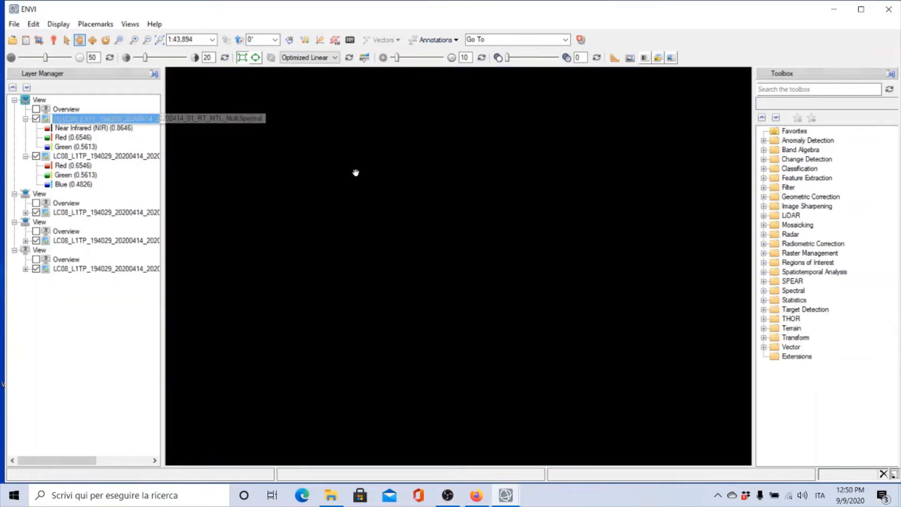
drag(348, 179, 200, 156)
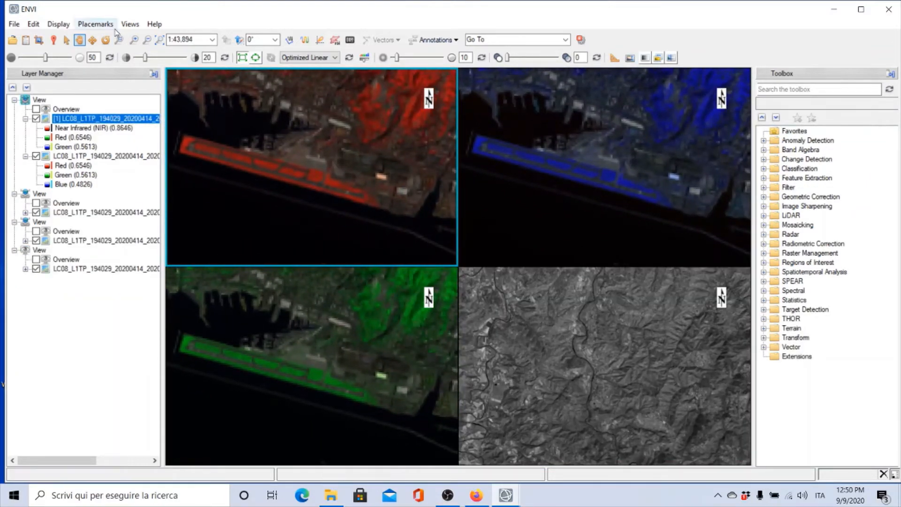
click(130, 24)
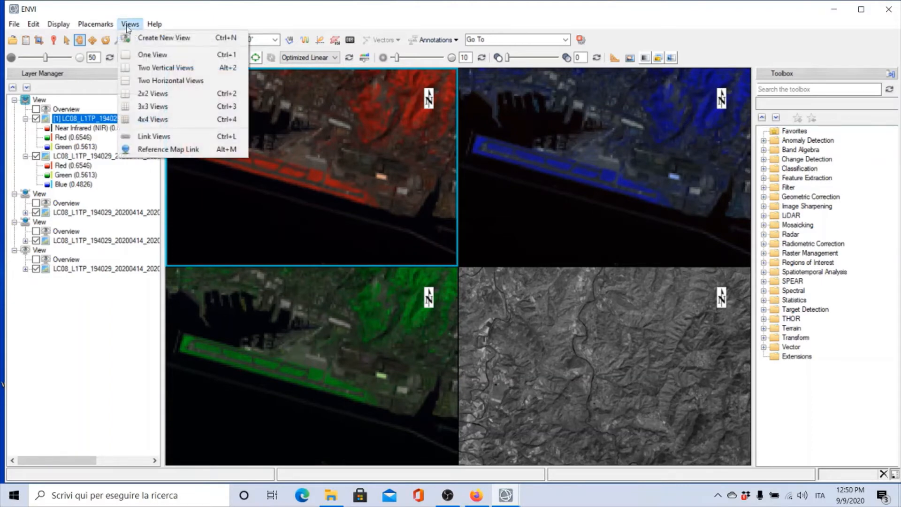
click(174, 143)
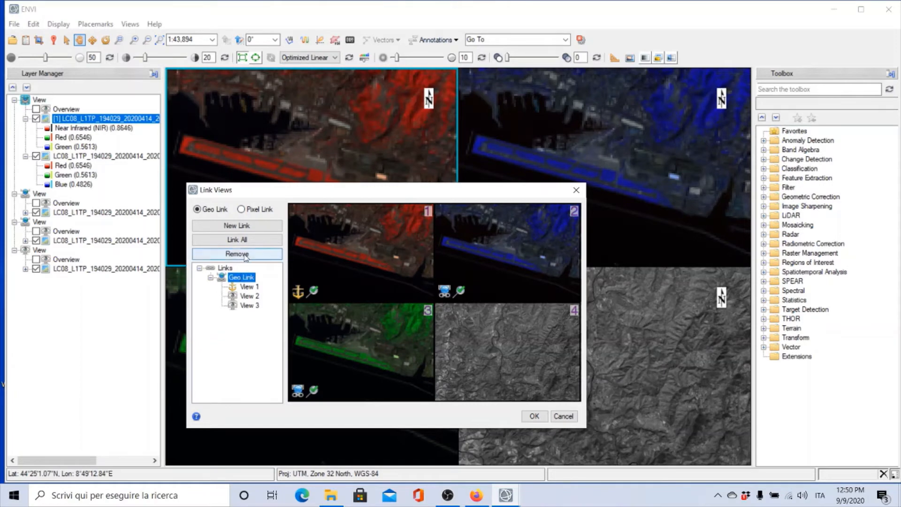
click(245, 255)
click(254, 240)
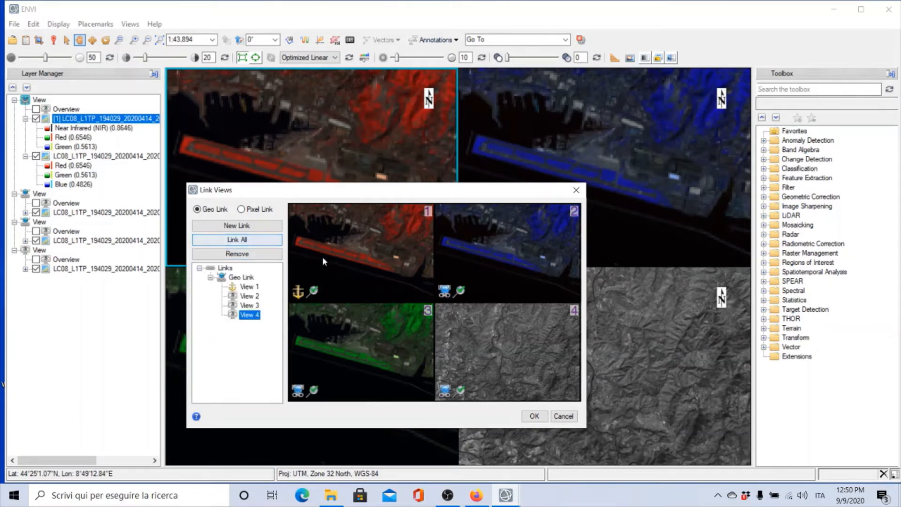
click(534, 416)
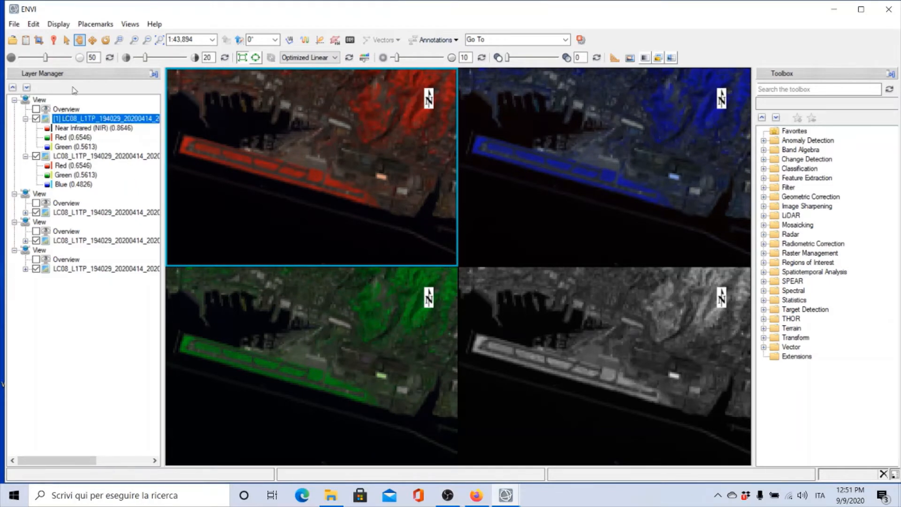
Step: Load Red (0.6546), Near Infrared (0.8646) and Near Infrared (0.8646) as red, green and blue into the first view, and close the Data Manager
click(97, 119)
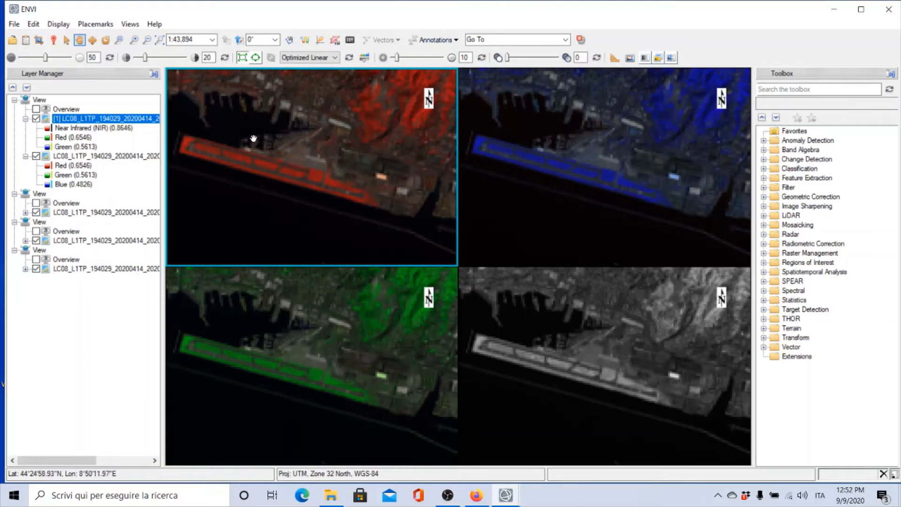
click(26, 41)
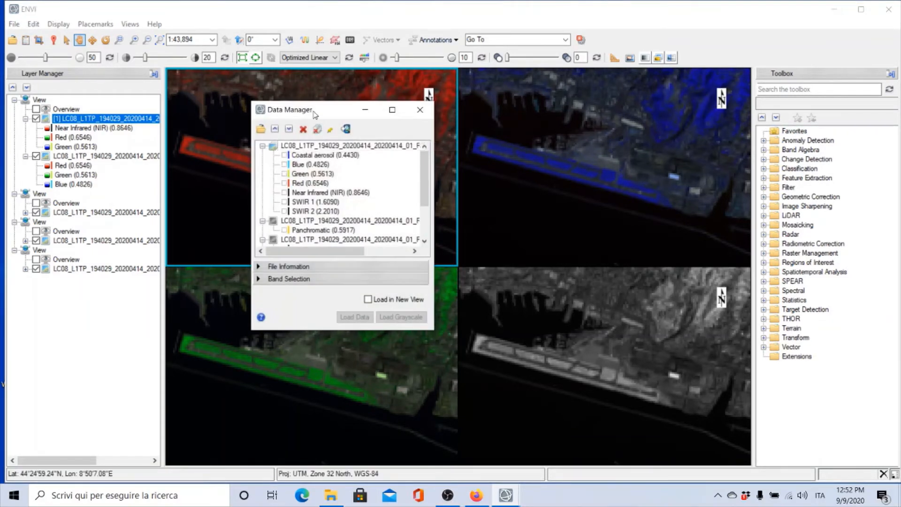
drag(314, 110, 484, 117)
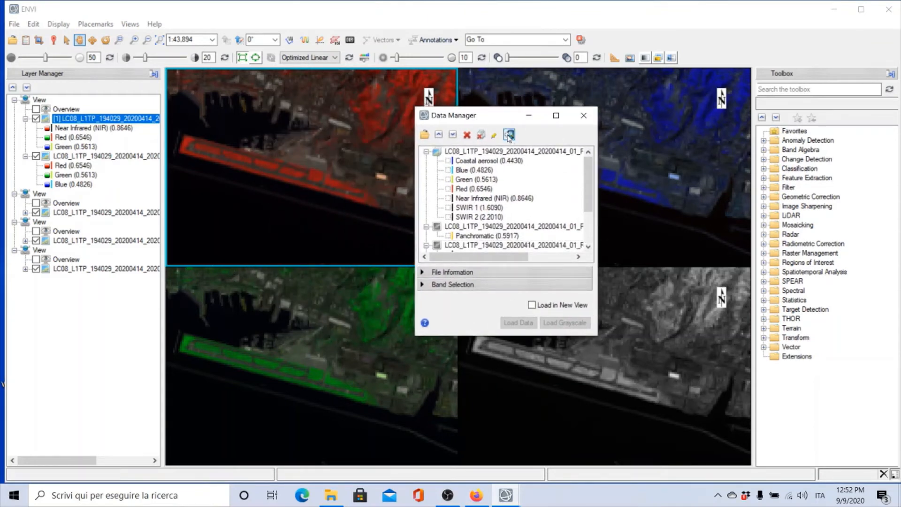
drag(490, 123, 550, 118)
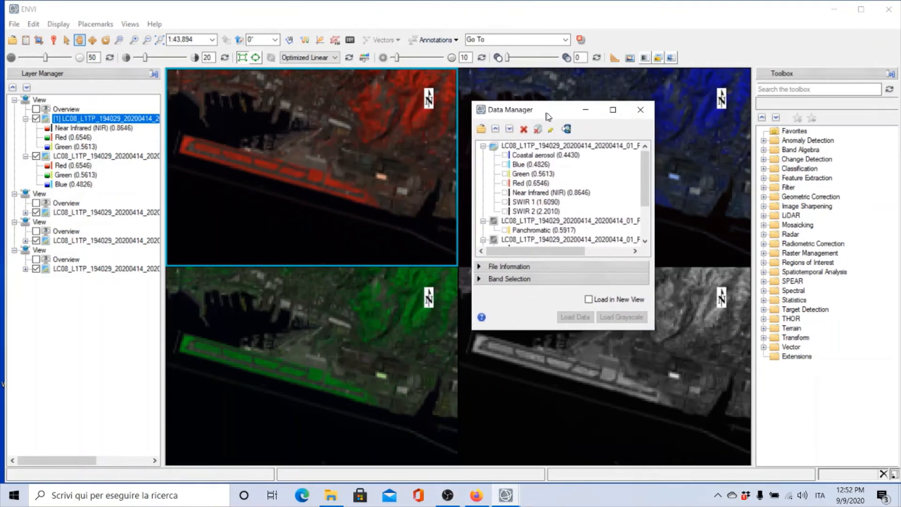
click(482, 280)
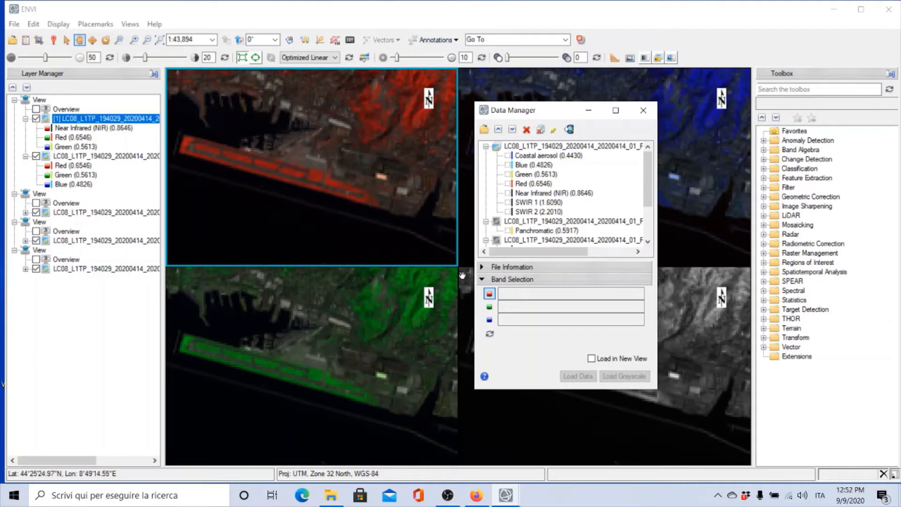
click(514, 187)
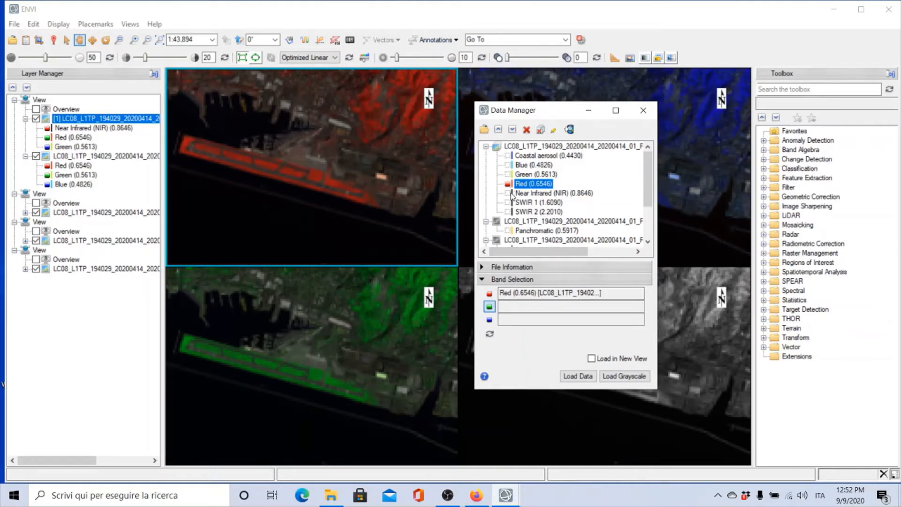
click(513, 193)
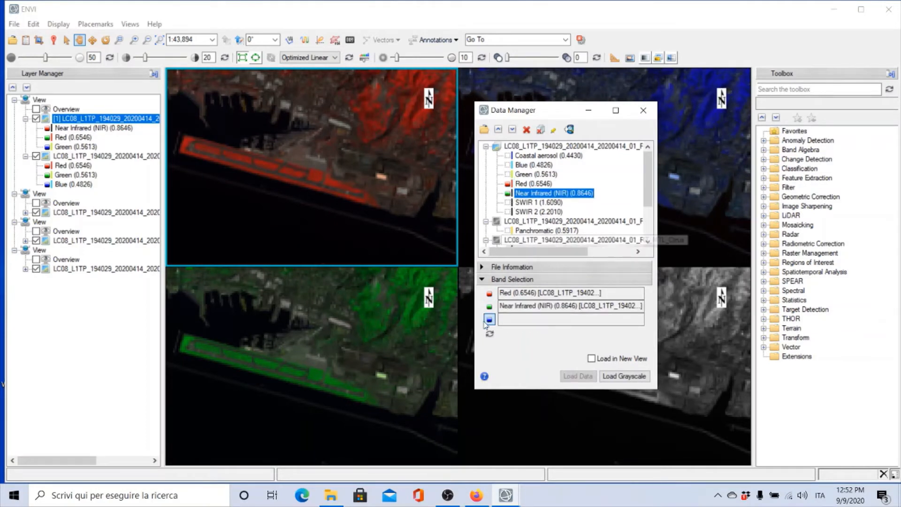
click(510, 196)
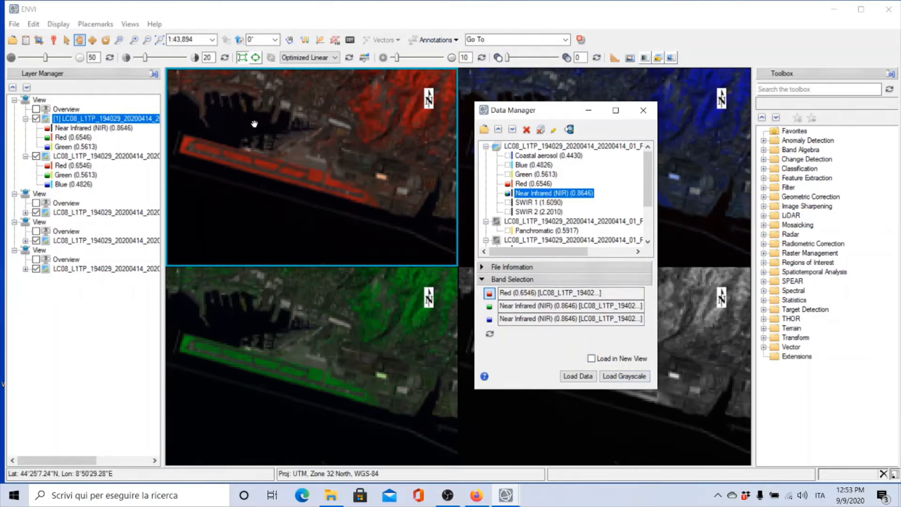
click(590, 376)
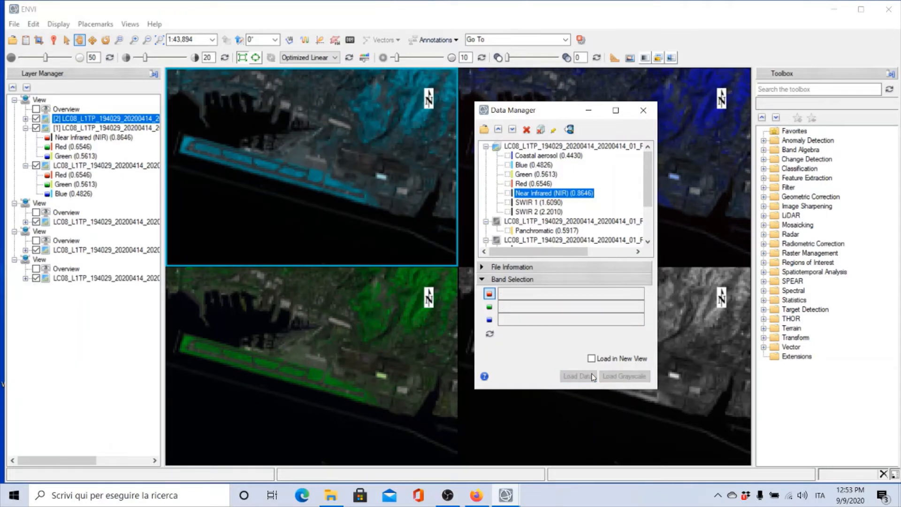
click(644, 109)
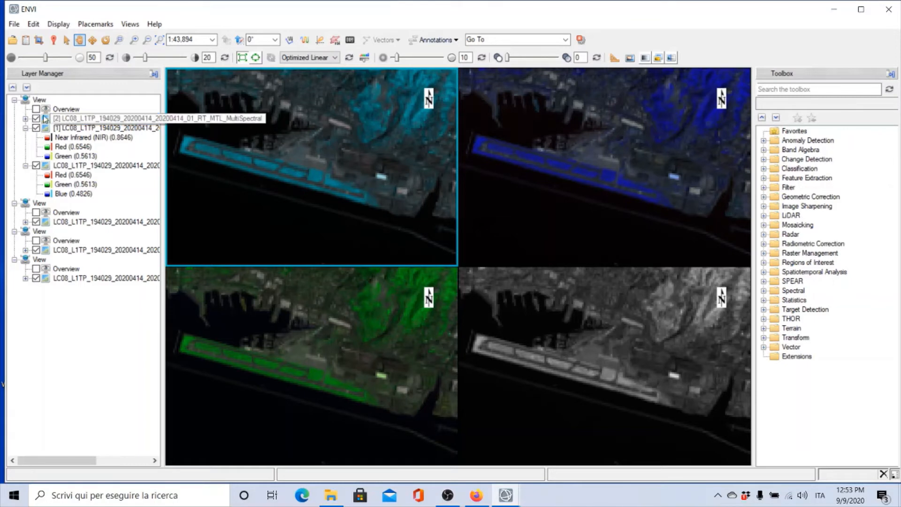
Step: Expand the new cyan layer's band list and start a View Flicker in the first view
click(25, 119)
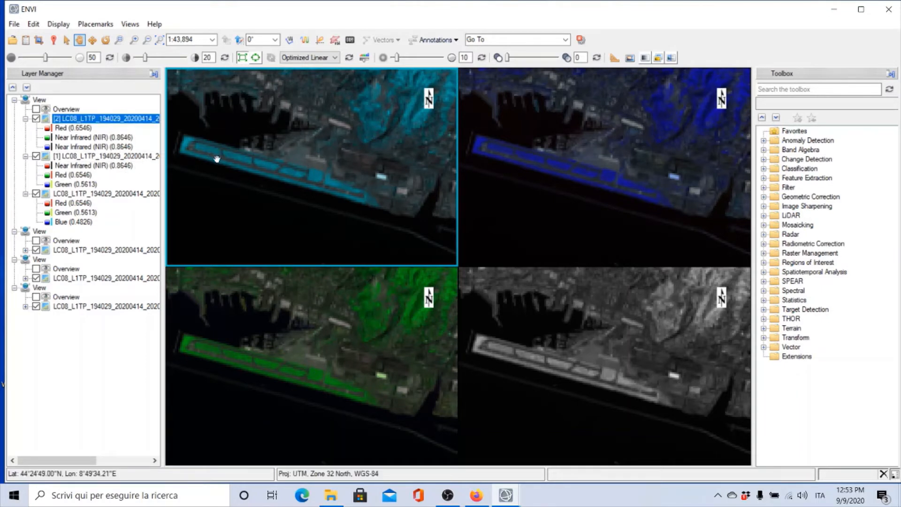
click(658, 57)
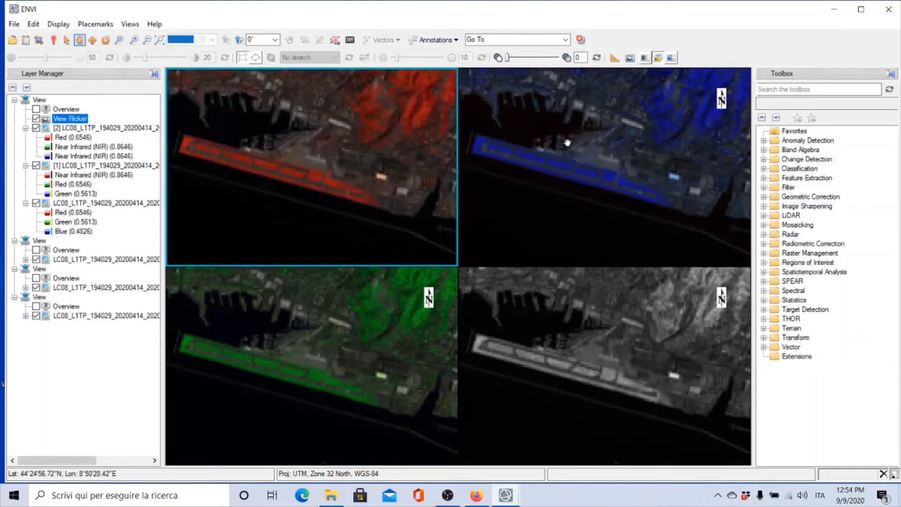
Step: Load Near Infrared (0.8646), Near Infrared (0.8646) and Red (0.6546) as red, green and blue into the blue false-colour view, and close the Data Manager
click(72, 260)
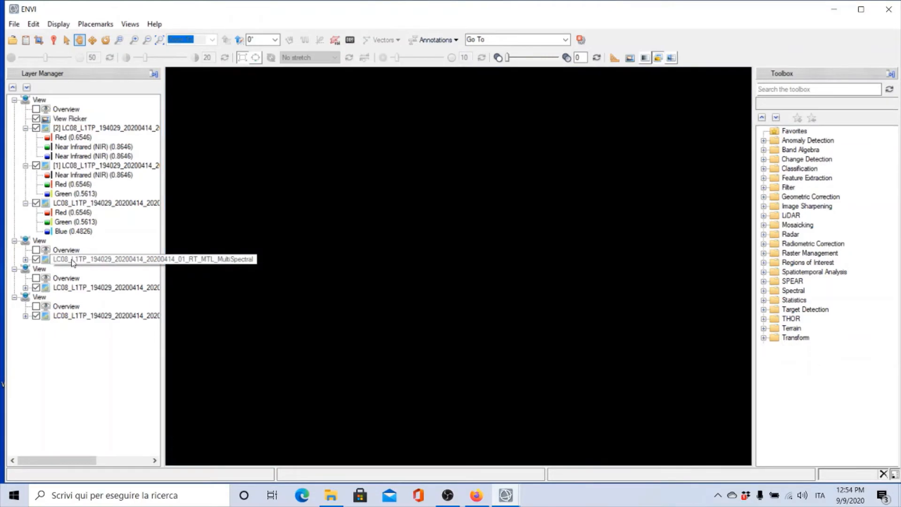
double_click(72, 261)
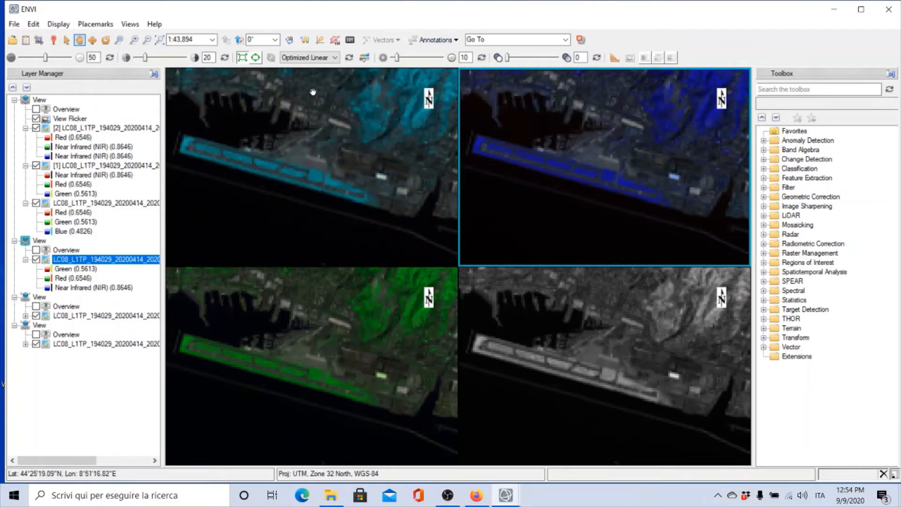
click(26, 40)
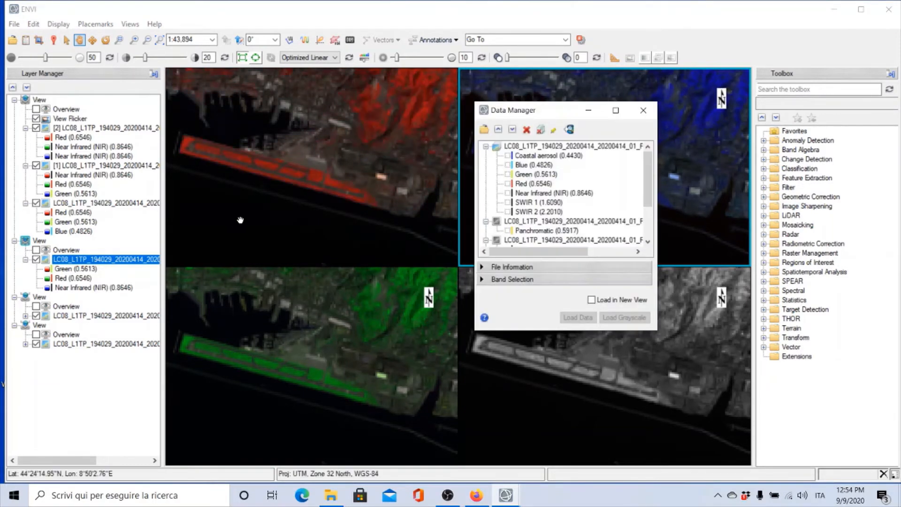
click(483, 279)
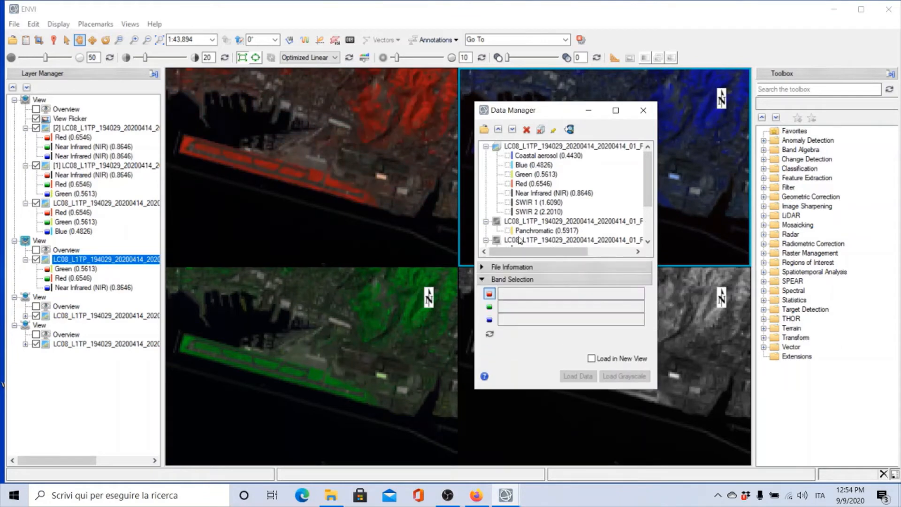
drag(555, 112, 538, 112)
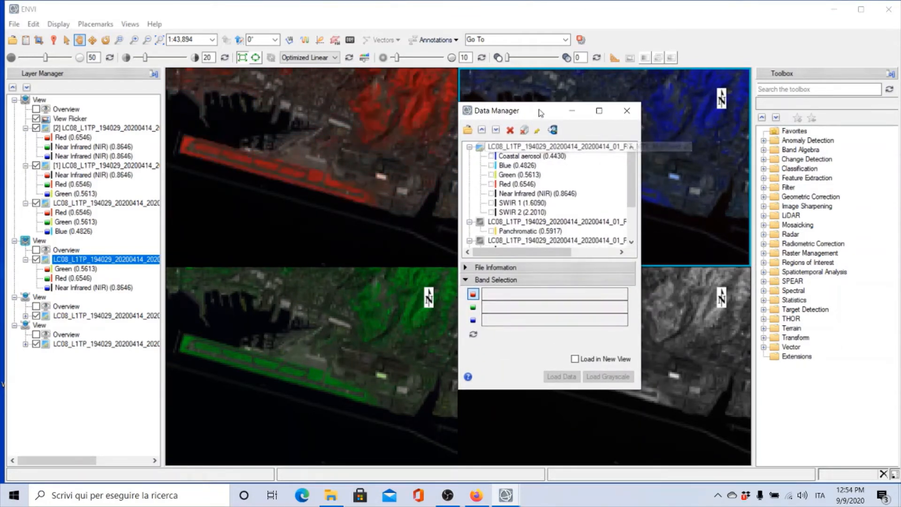
drag(535, 113, 367, 163)
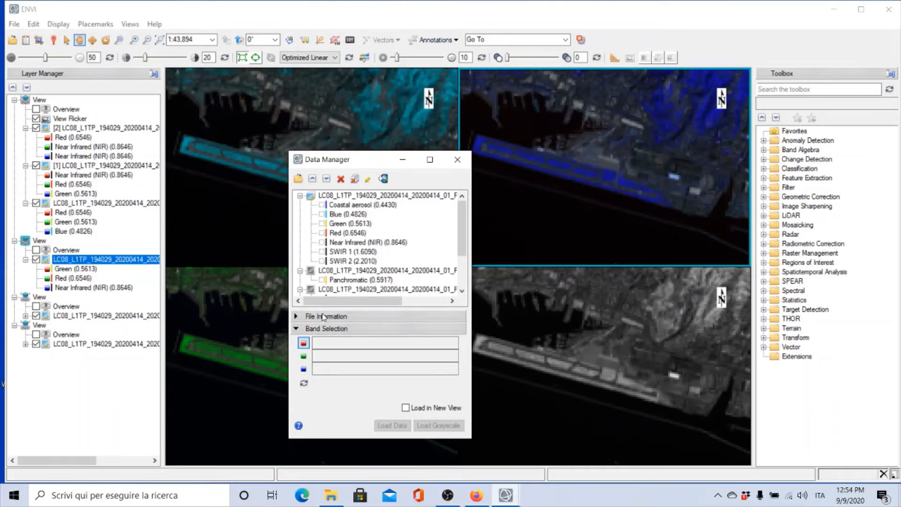
click(323, 243)
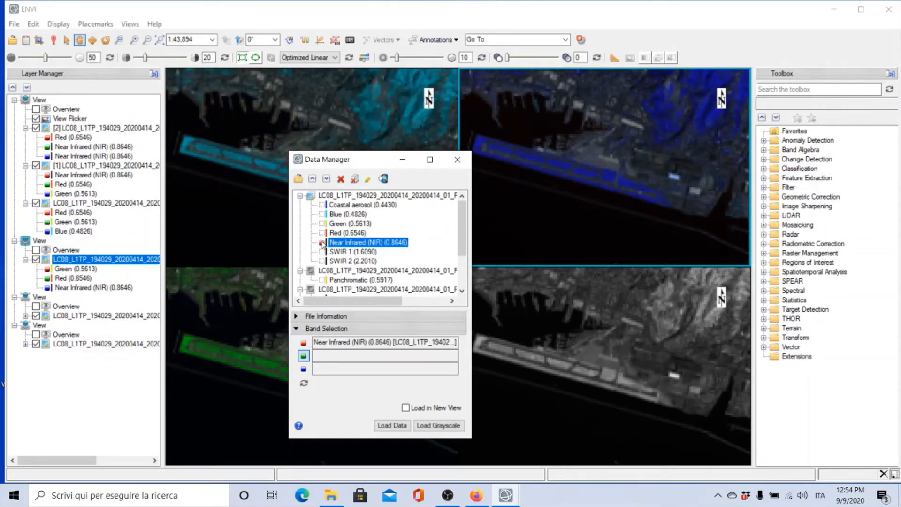
click(323, 243)
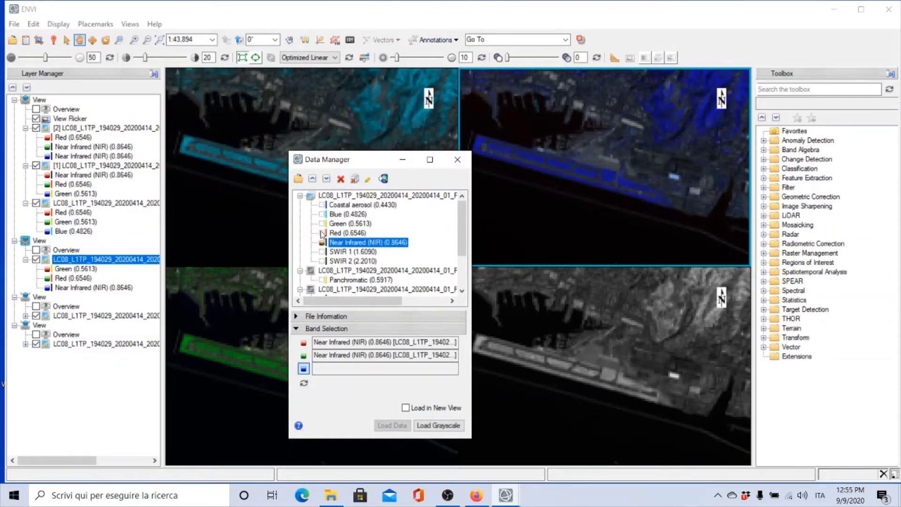
click(323, 233)
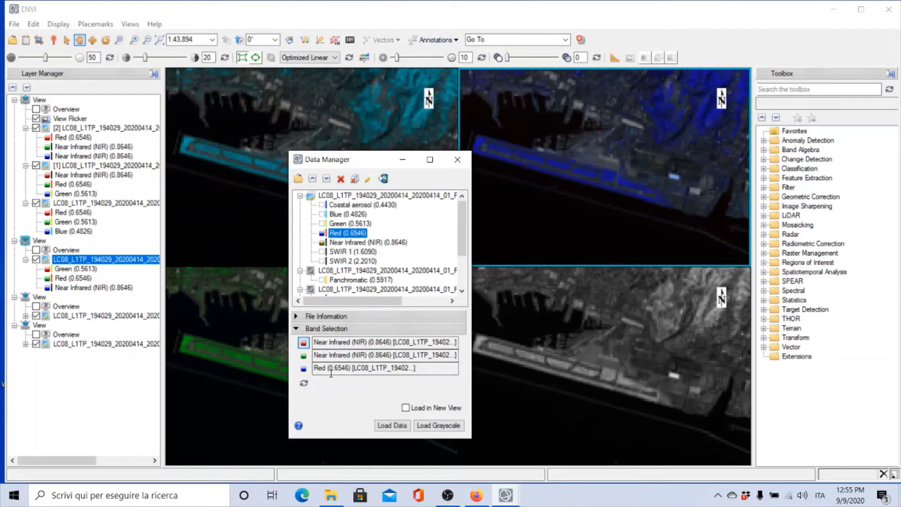
click(392, 426)
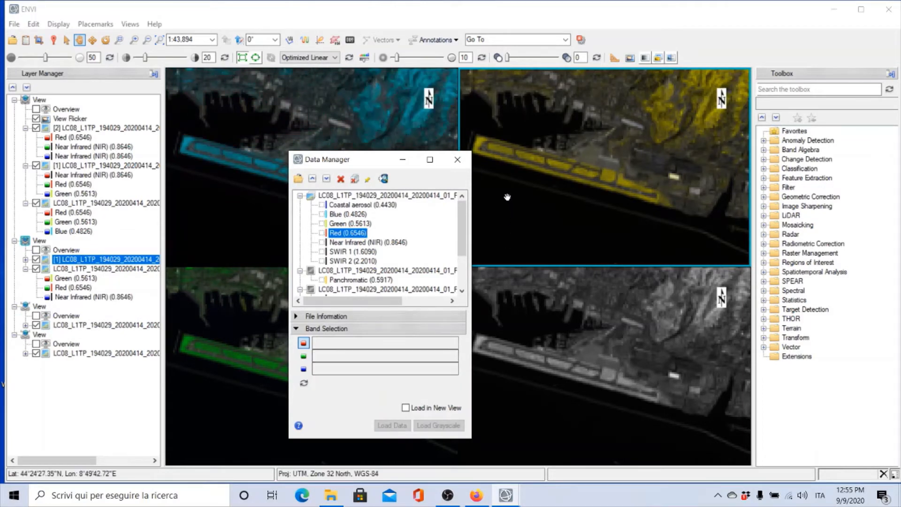
click(457, 159)
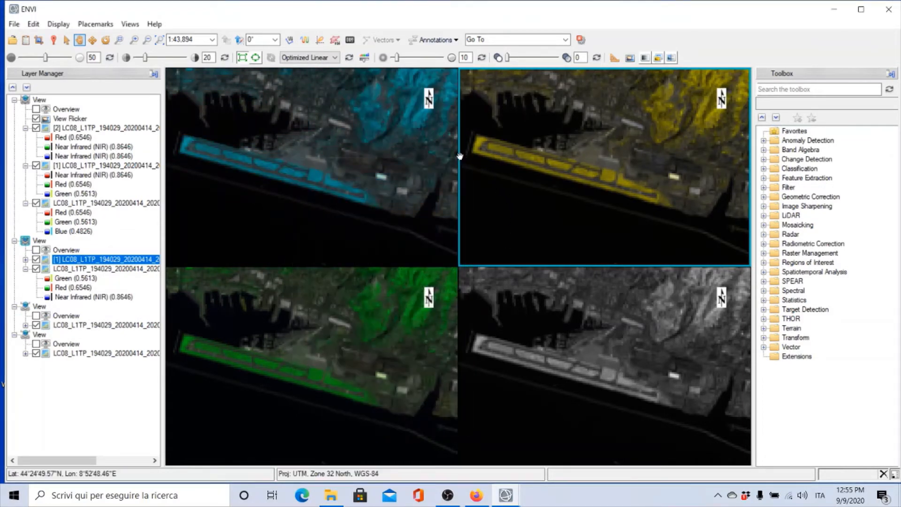
Step: Expand the new yellow layer's band list and start a View Blend in the second view
click(25, 259)
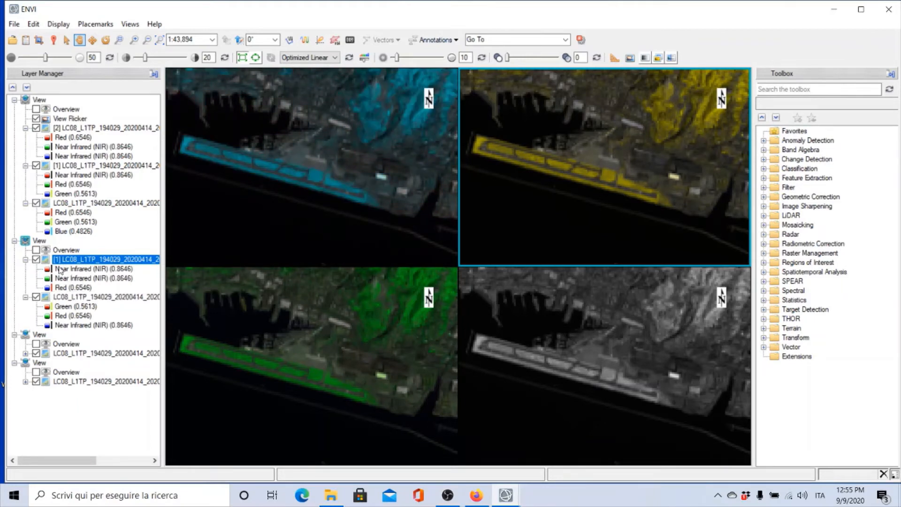
click(645, 59)
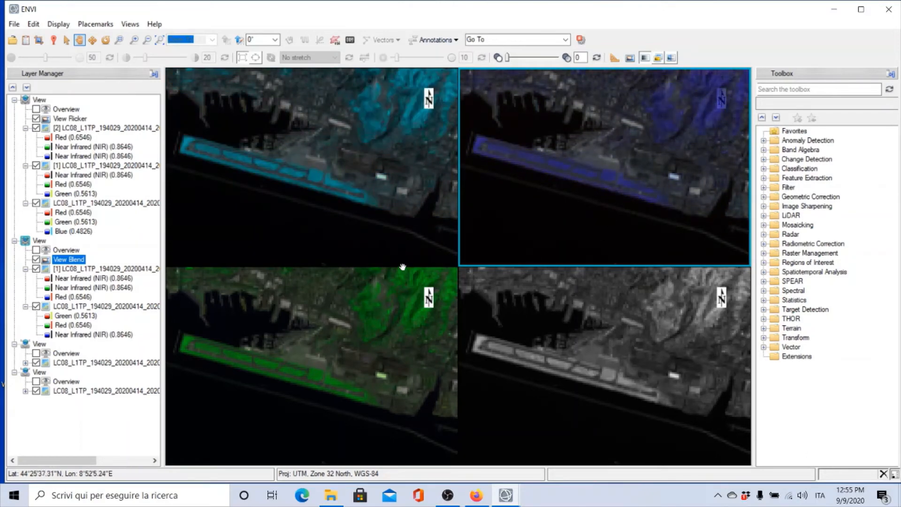
Step: Load Near Infrared (0.8646), Red (0.6546) and Near Infrared (0.8646) as red, green and blue into the green false-colour view, and start a View Swipe
click(91, 368)
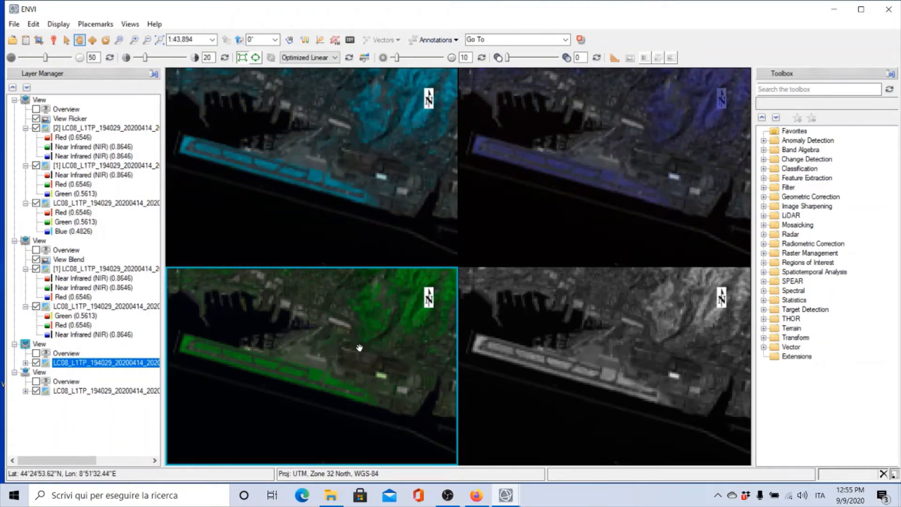
click(27, 42)
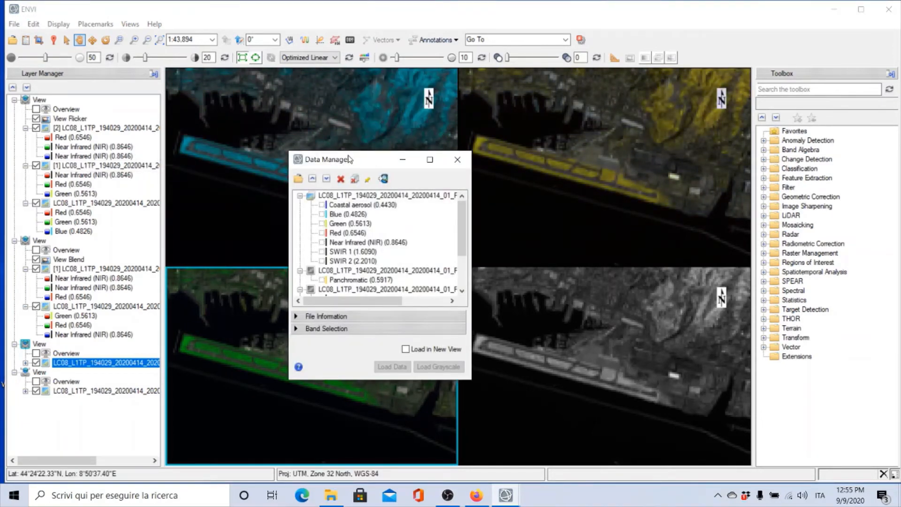
drag(354, 181, 548, 128)
click(522, 292)
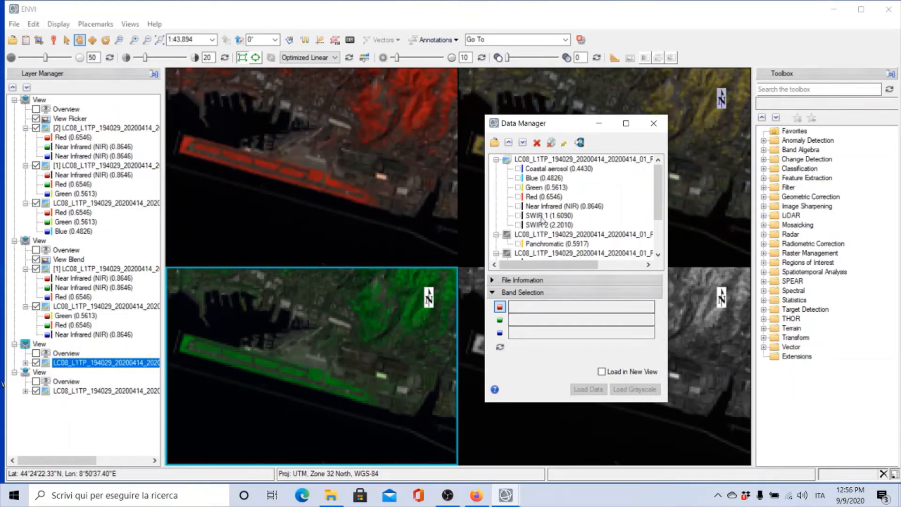
click(524, 207)
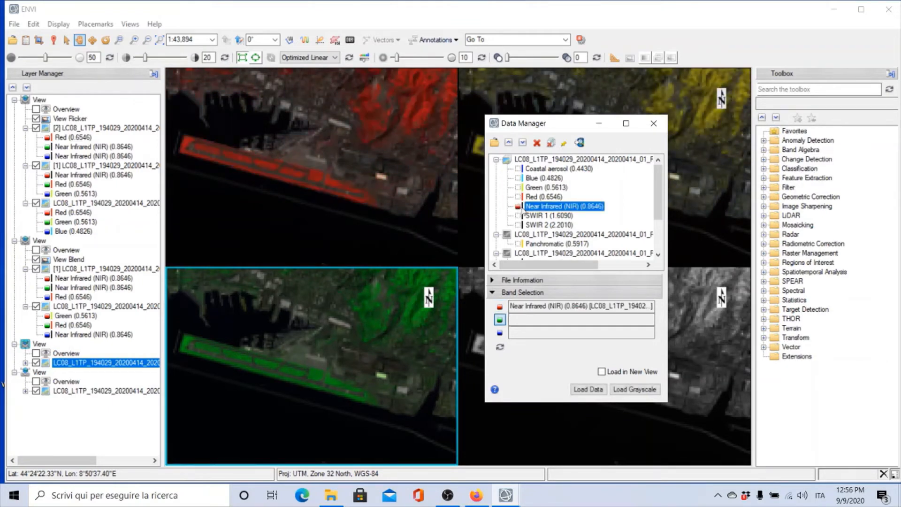
click(540, 197)
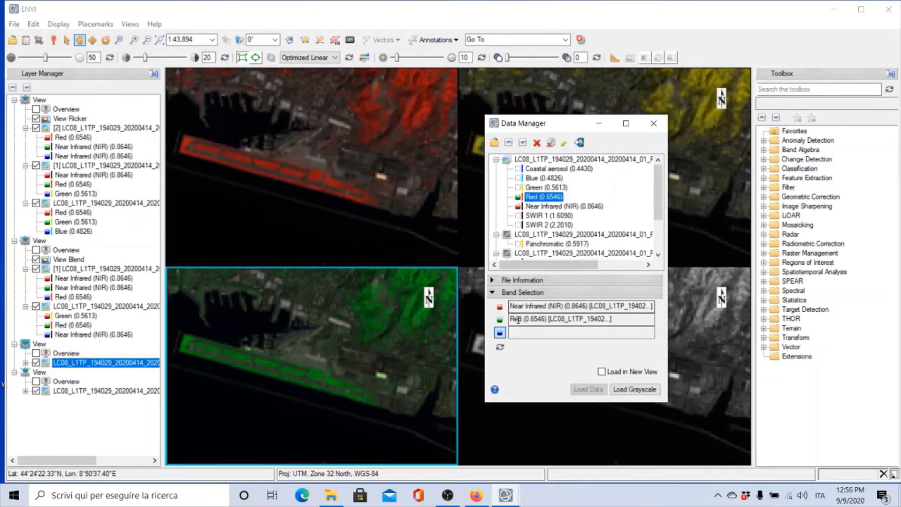
click(520, 208)
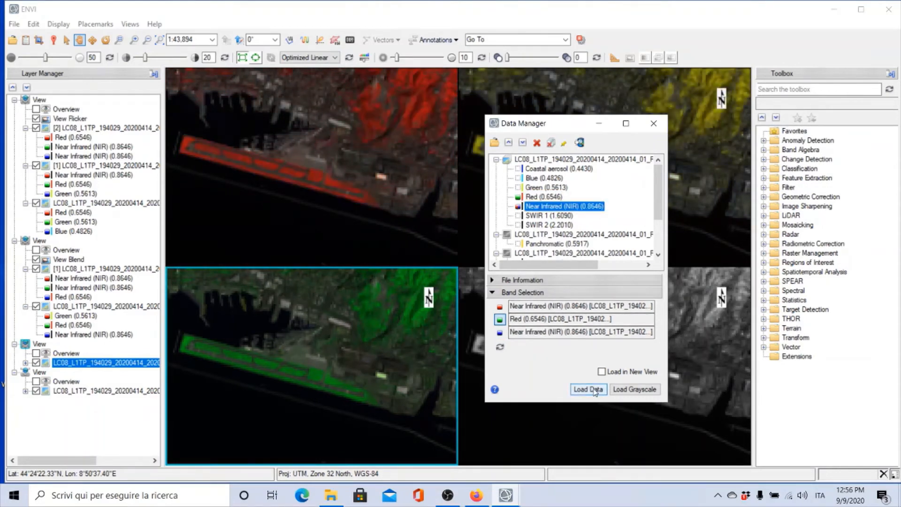
click(589, 390)
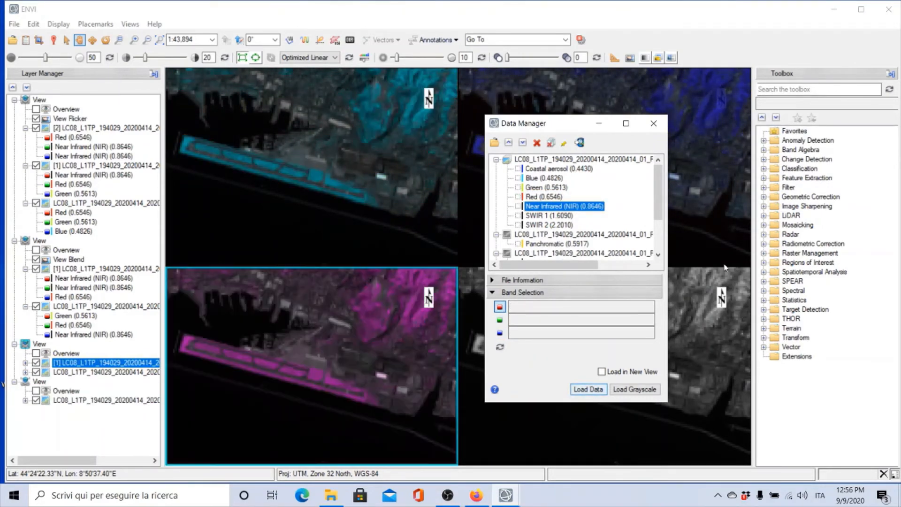
click(654, 124)
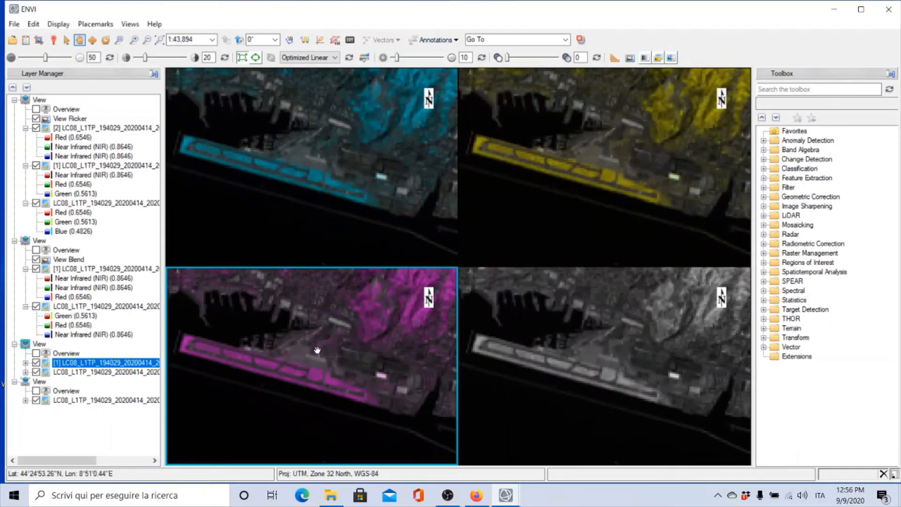
click(671, 59)
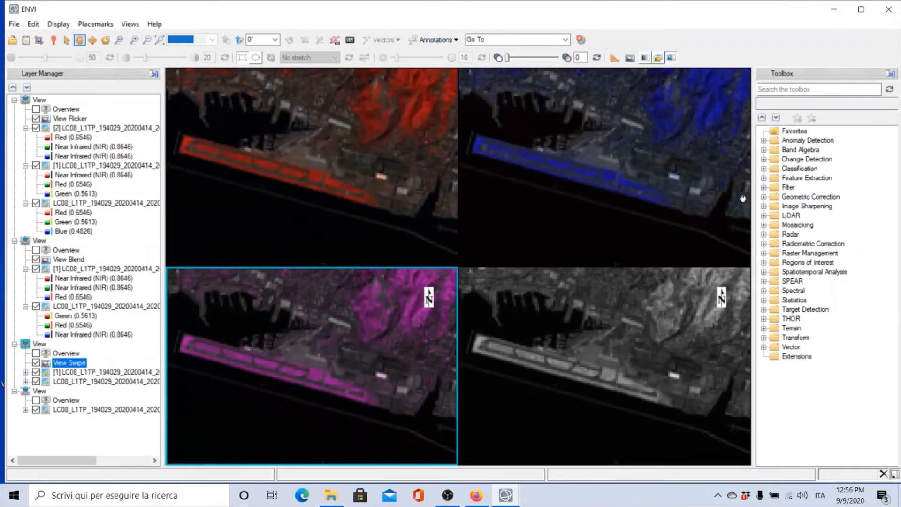
Step: Open the Views & Layers commands for saving or restoring the current views and layers
click(13, 24)
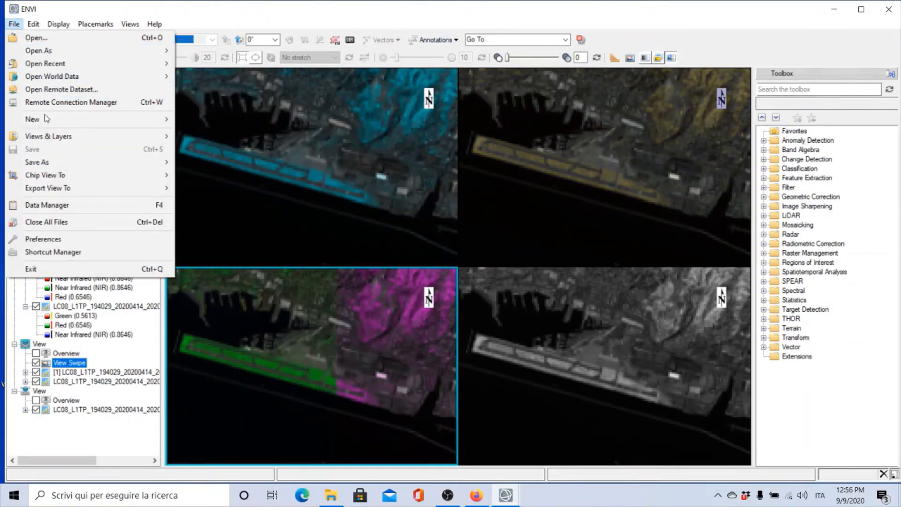
mouse_move(53, 142)
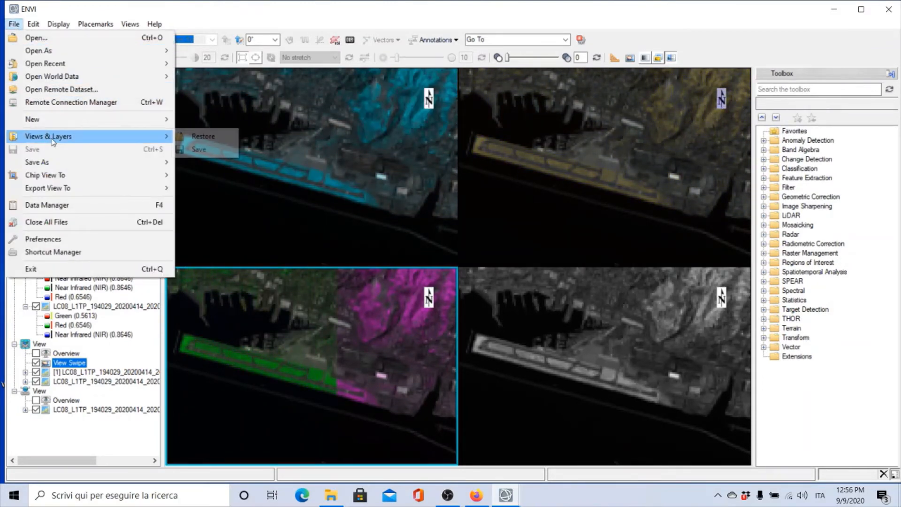
Step: Save the current views and layers to gestione colori.json in the Download folder, replacing the existing file
click(201, 149)
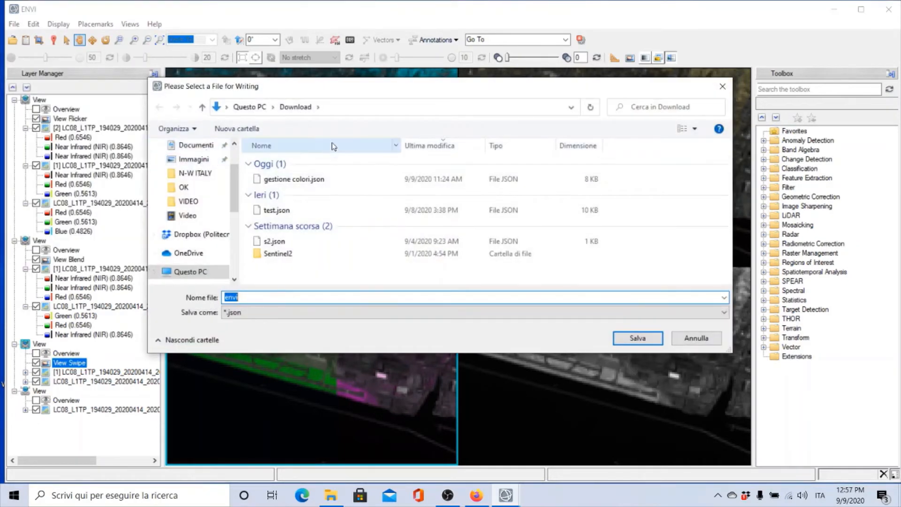
click(299, 183)
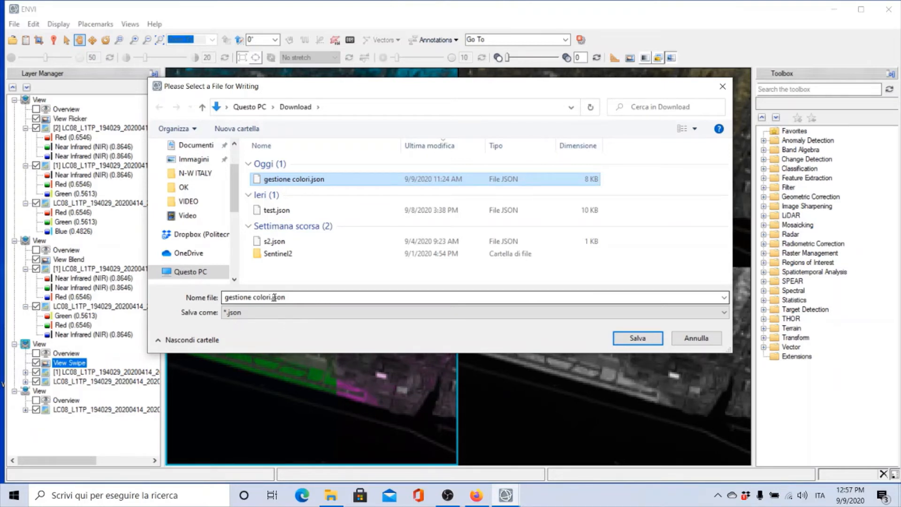
click(290, 298)
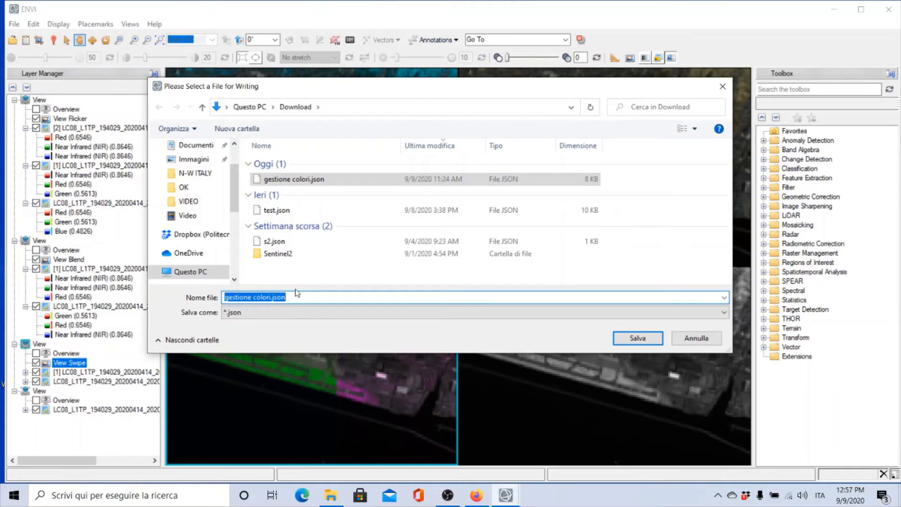
click(629, 339)
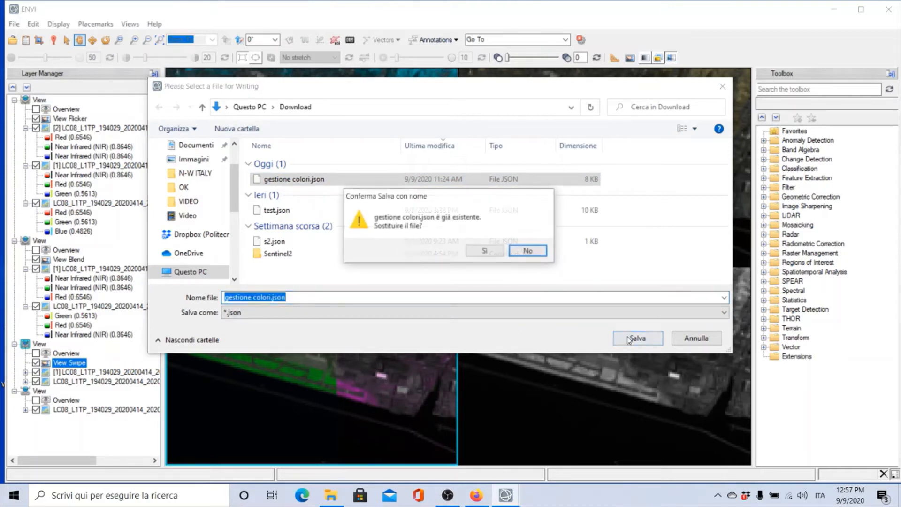
click(485, 251)
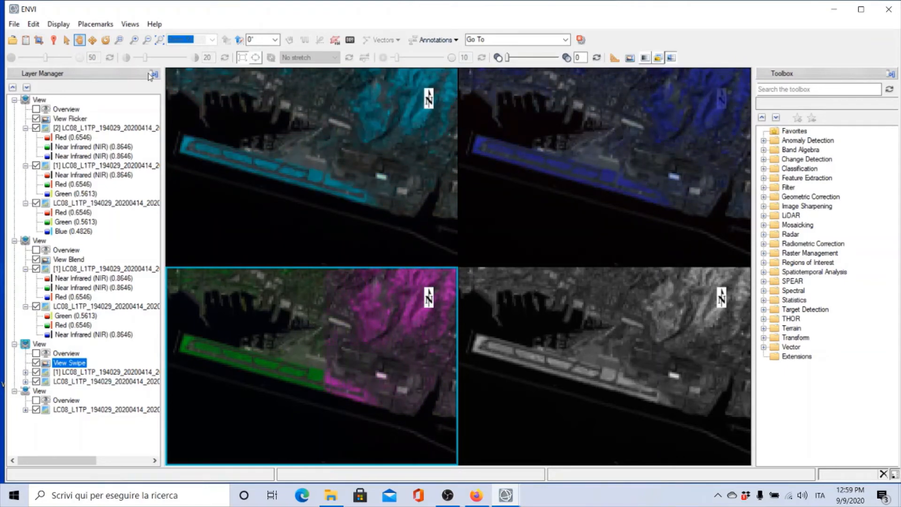
Step: Close all open files, including every displayed Landsat layer
click(14, 24)
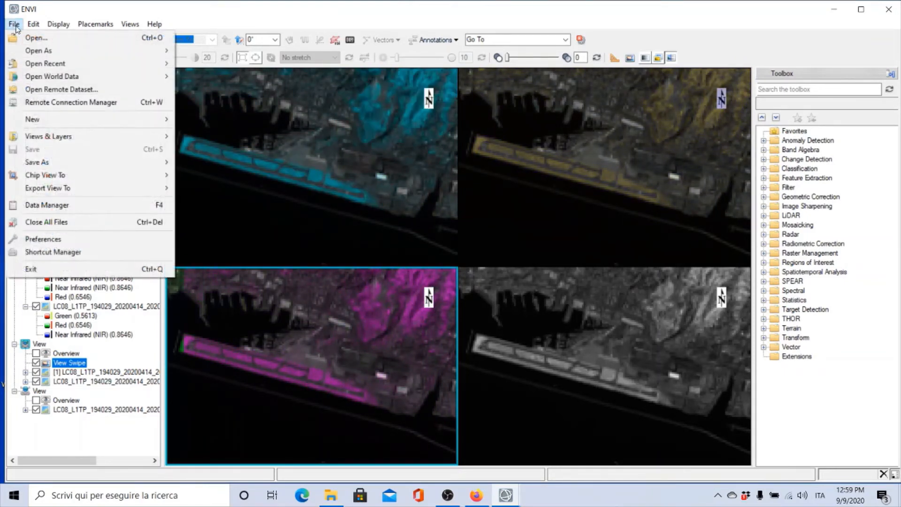
click(20, 225)
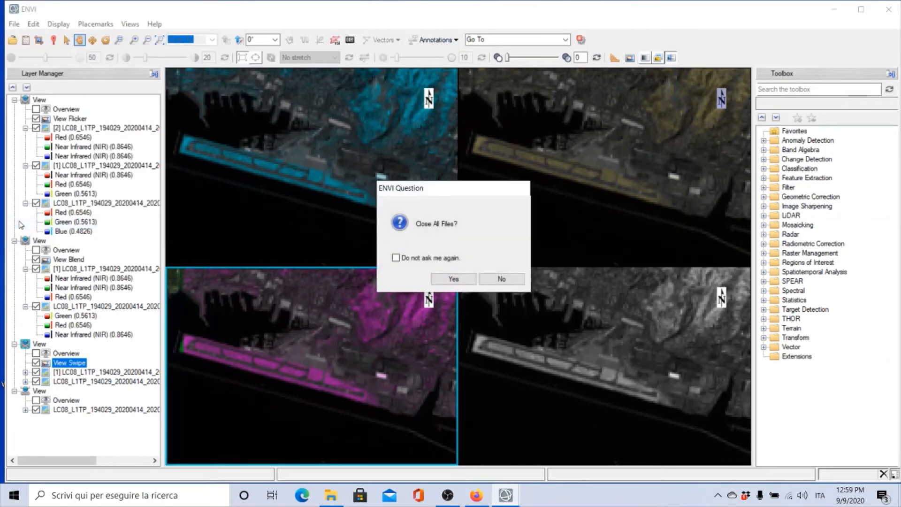
click(453, 280)
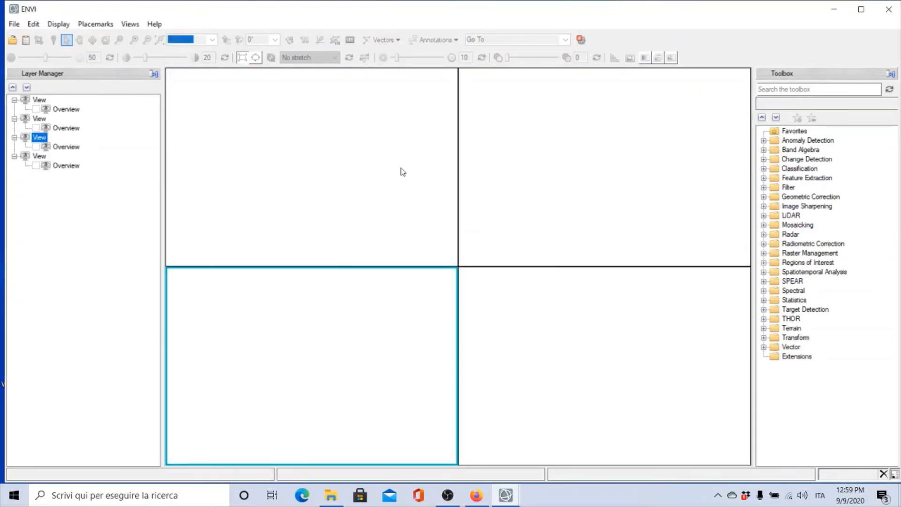
Step: Remove three of the four empty views so that a single view remains
click(40, 121)
right_click(40, 121)
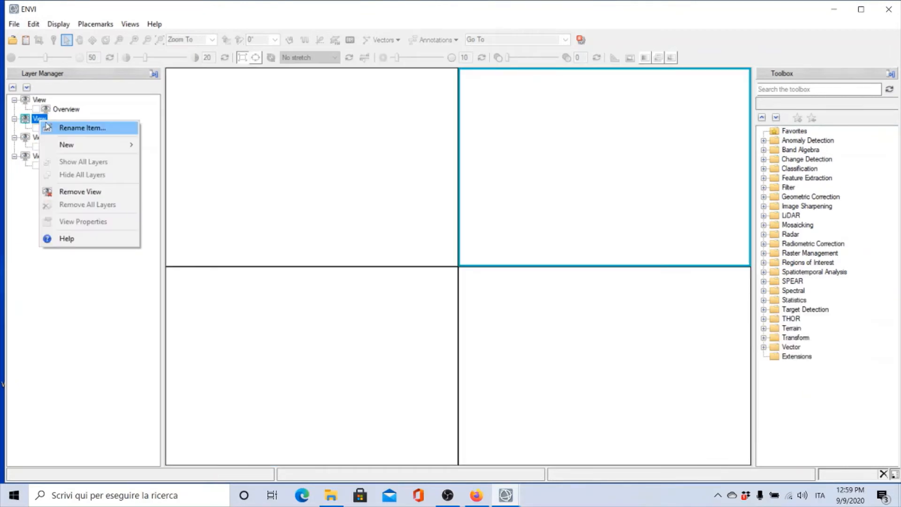
click(72, 192)
right_click(40, 119)
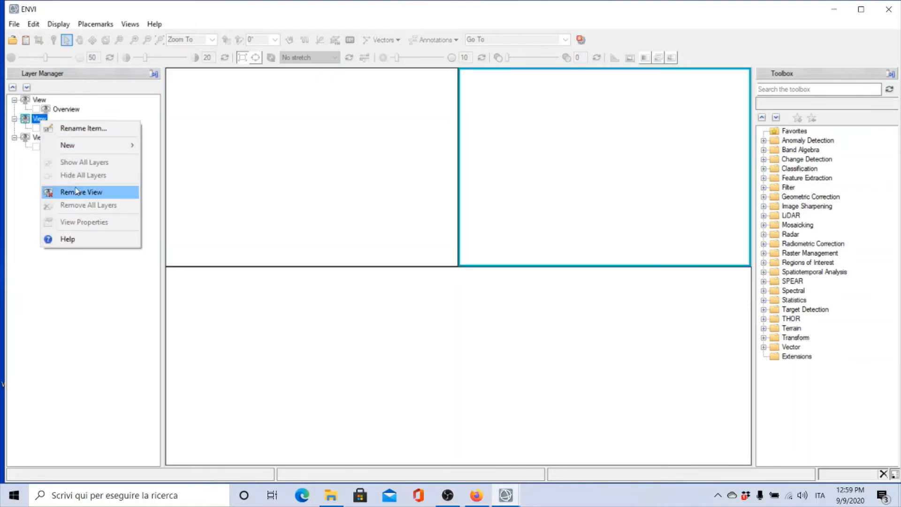
click(77, 191)
right_click(38, 119)
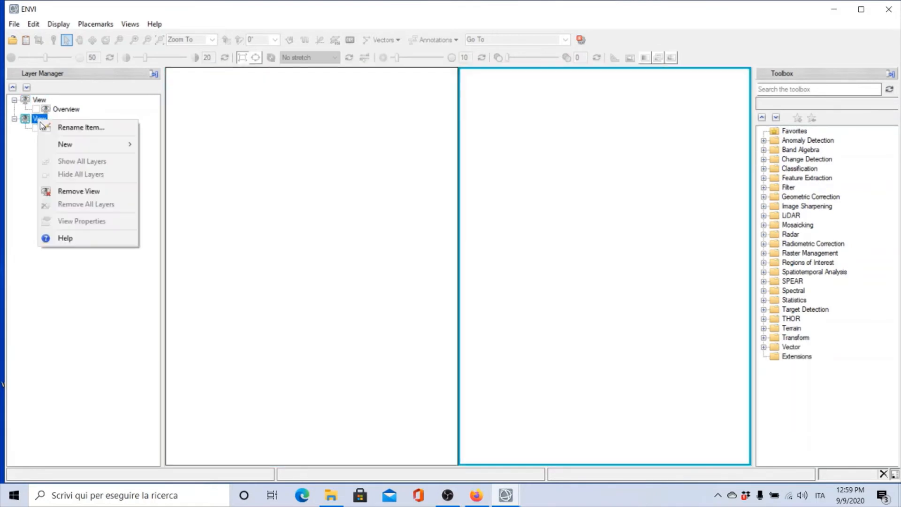
click(73, 191)
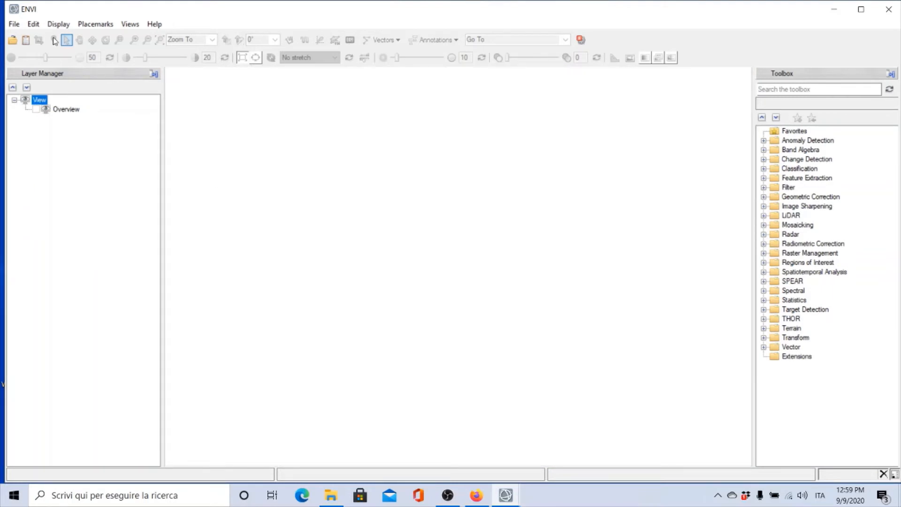
Step: Open the Landsat 8 metadata file LC08_L1TP_194029_20200414 as Landsat GeoTIFF with Metadata
click(24, 43)
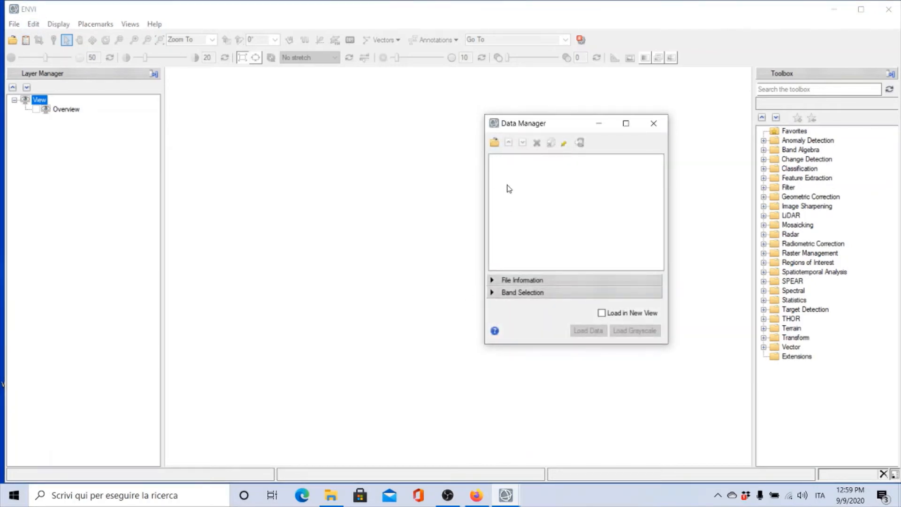
click(654, 124)
click(14, 24)
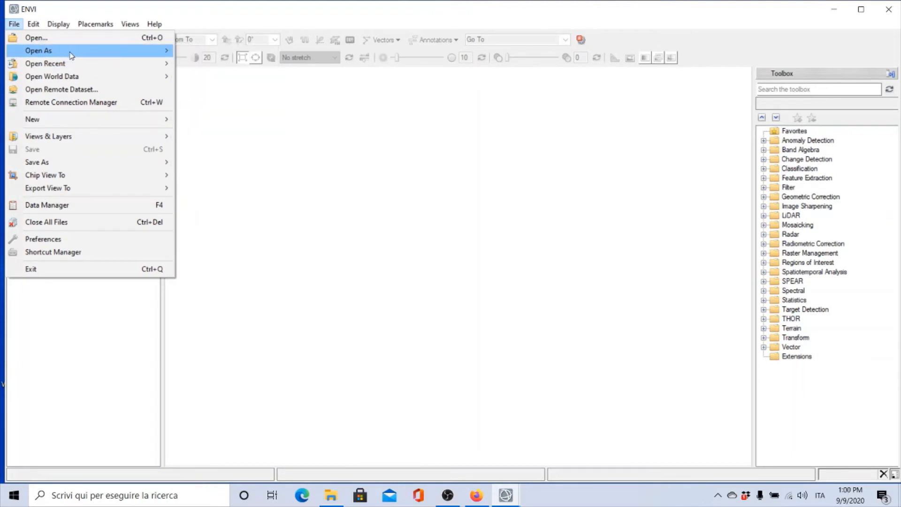
mouse_move(77, 52)
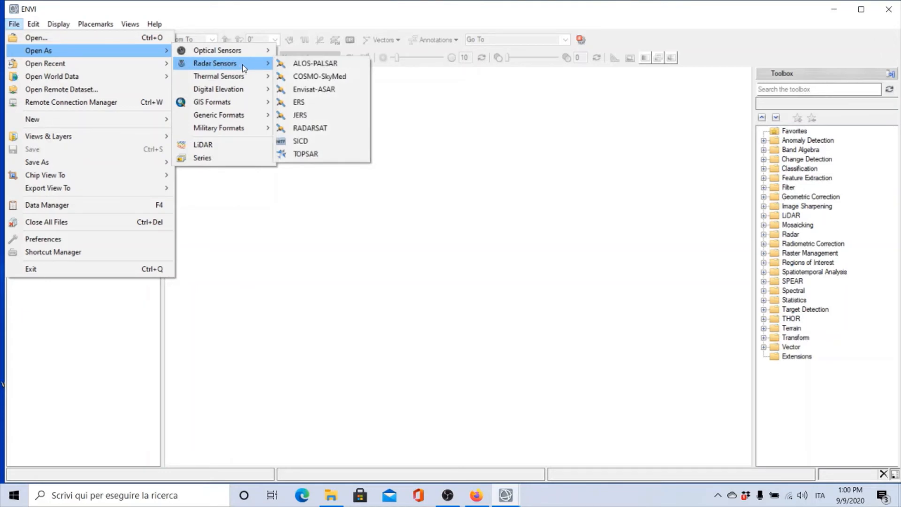
mouse_move(244, 54)
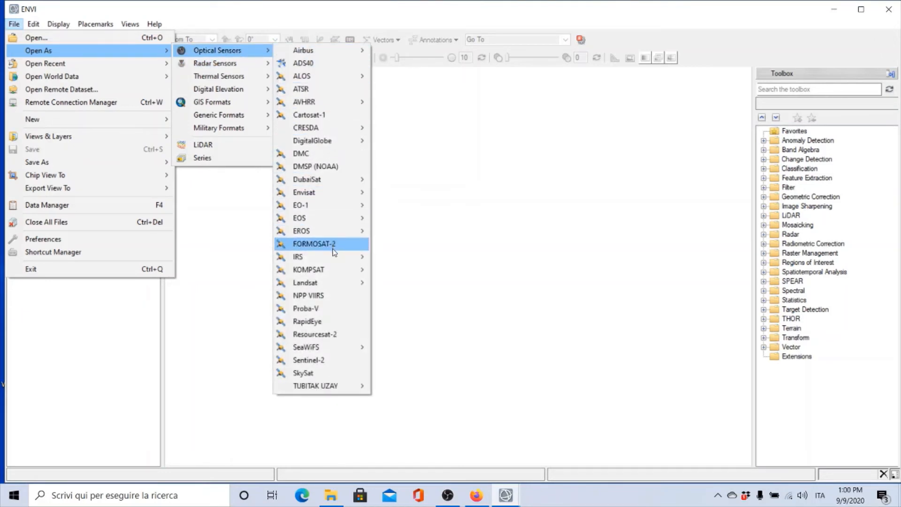
mouse_move(339, 287)
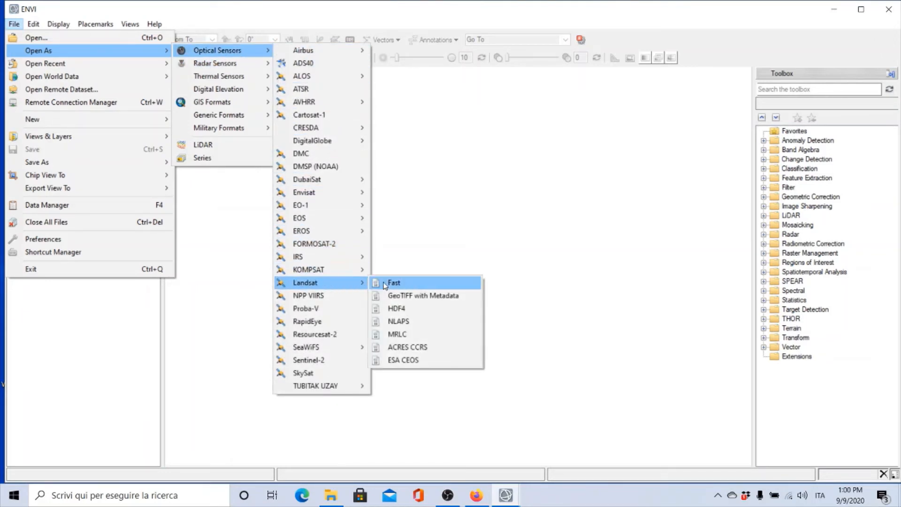
click(411, 295)
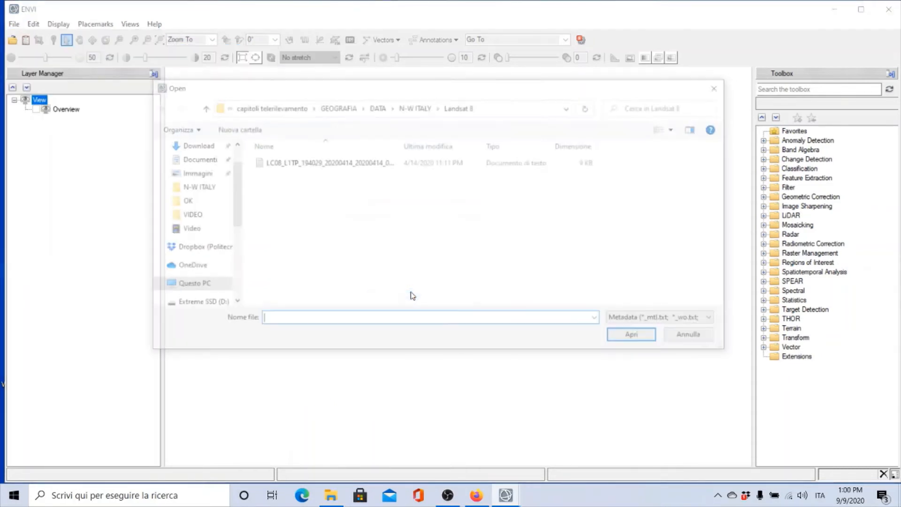
double_click(372, 162)
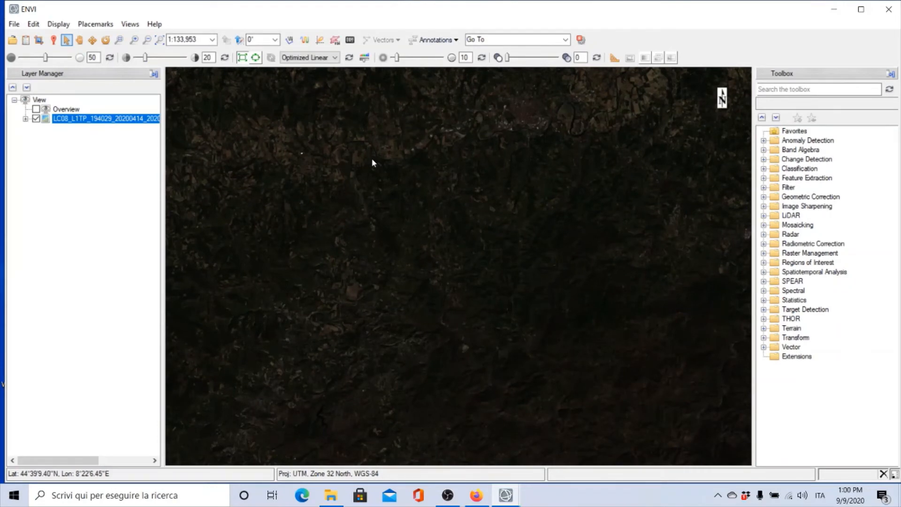
Step: Create a raster color slice from the Landsat scene's Near Infrared (NIR) band, keeping the 16 default slices
scroll(537, 266, down, 1)
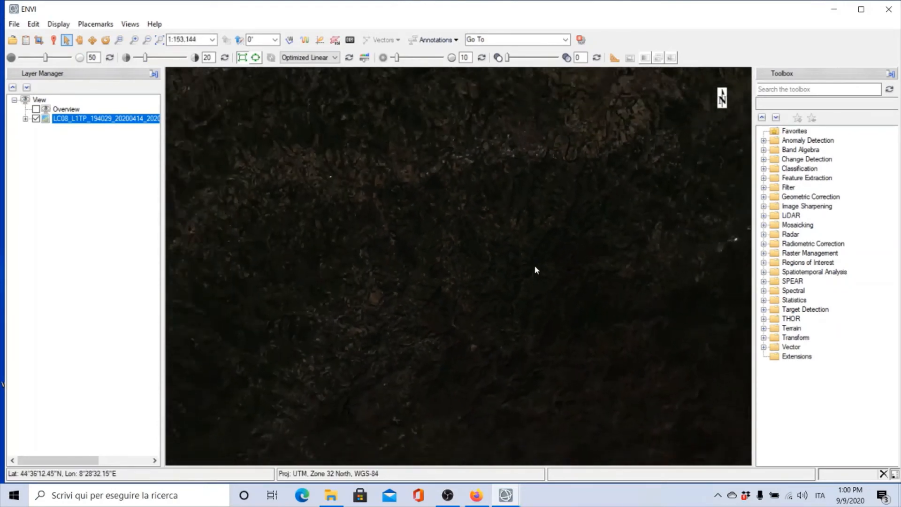
scroll(536, 269, down, 8)
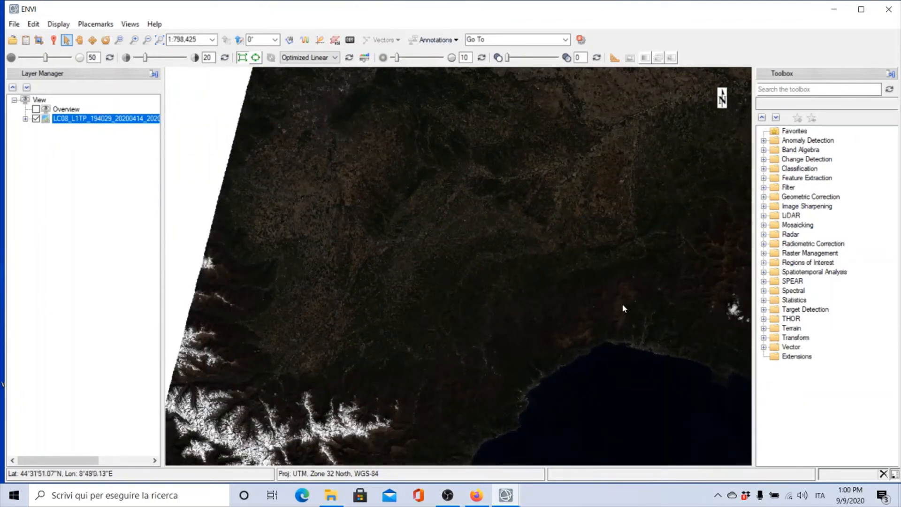
click(79, 39)
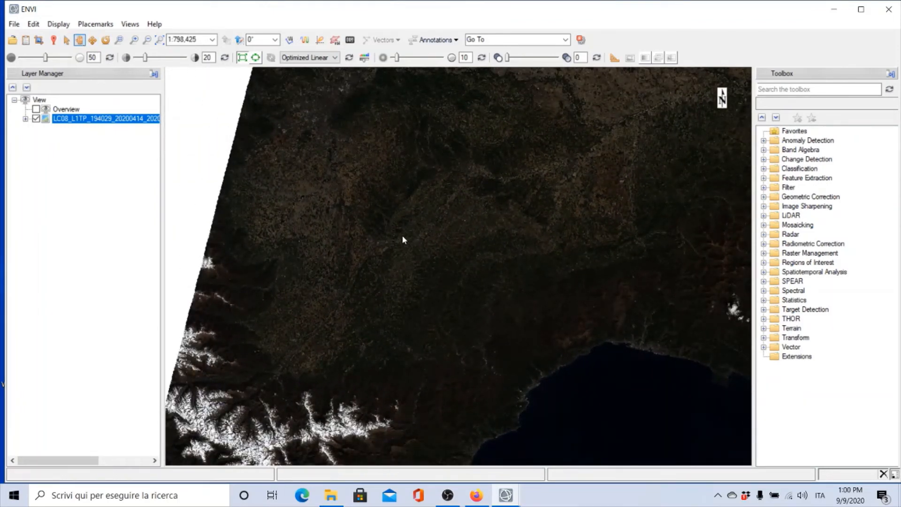
drag(403, 240, 425, 256)
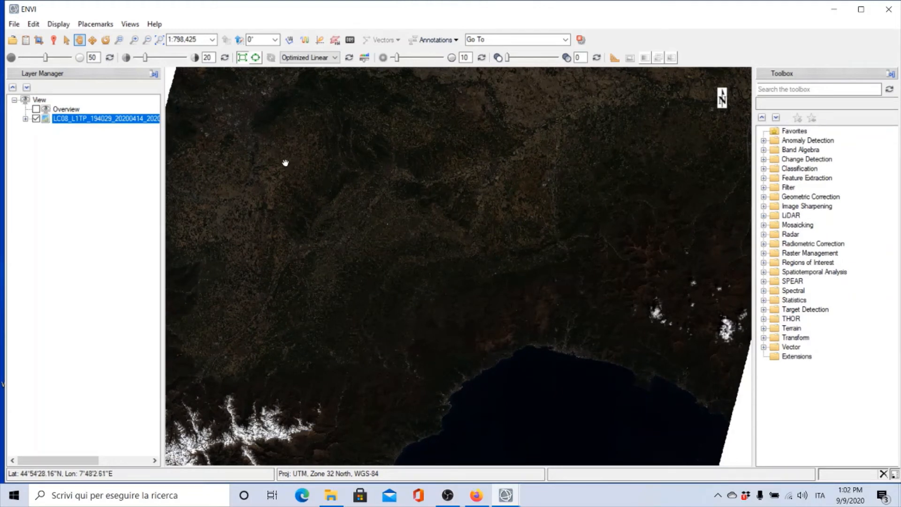
right_click(65, 122)
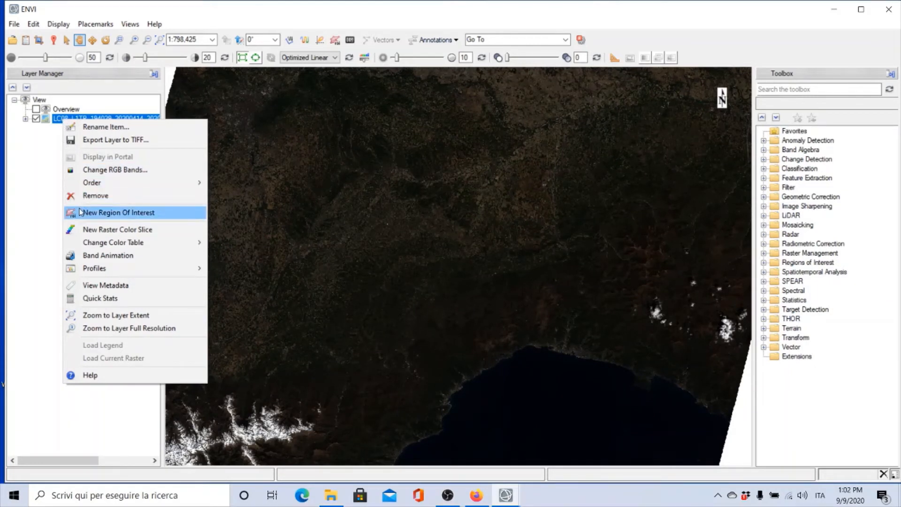
click(84, 232)
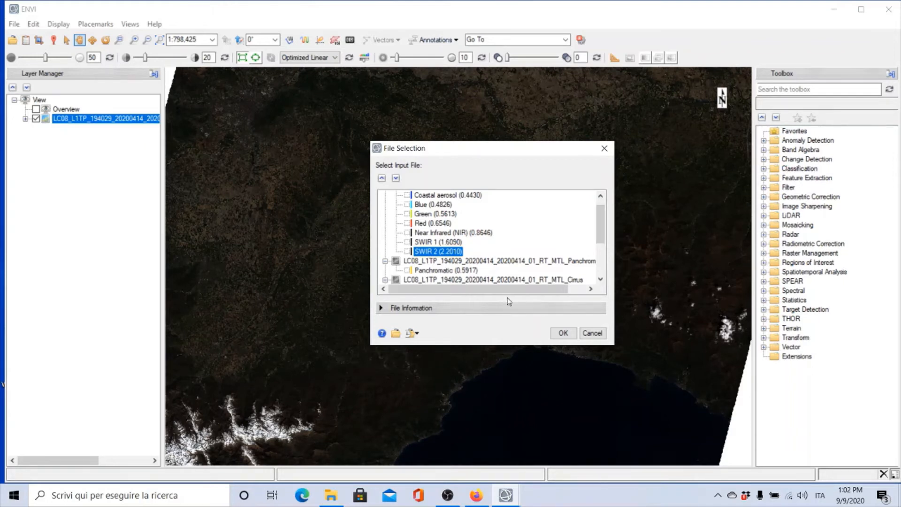
click(438, 232)
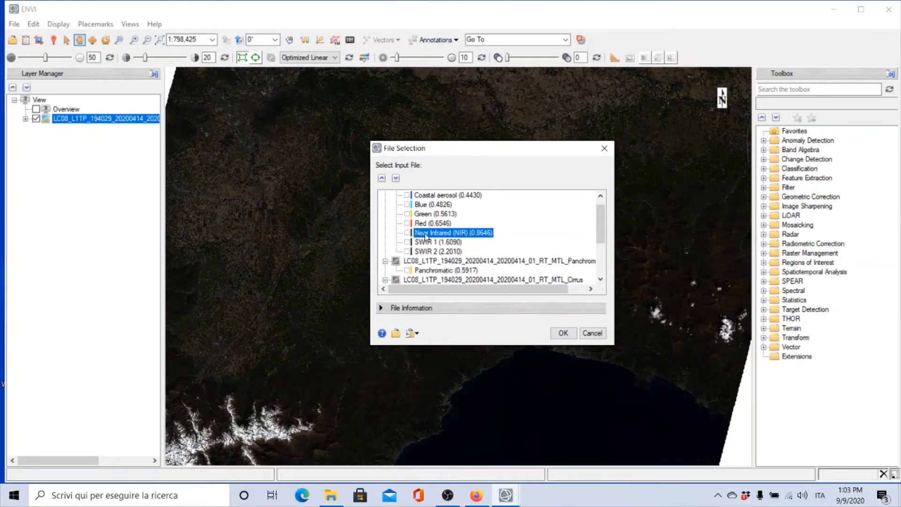
click(564, 334)
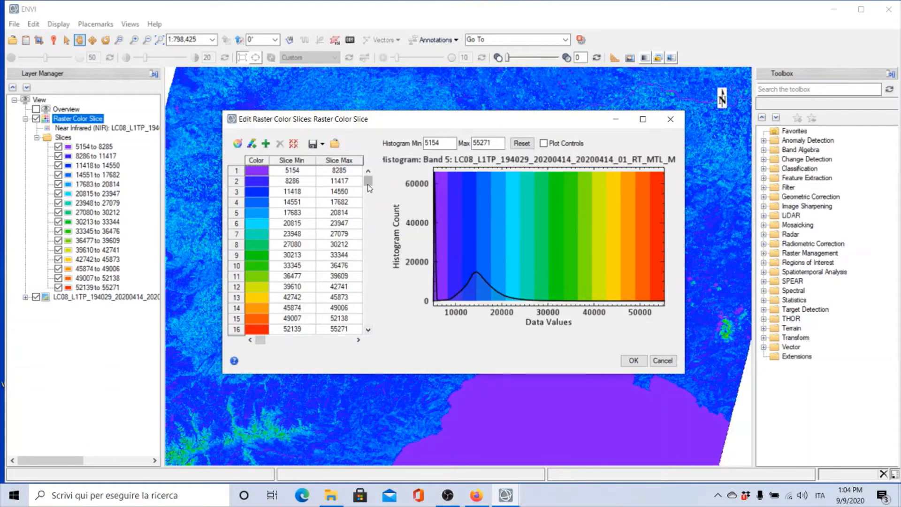
drag(369, 181, 374, 262)
click(633, 360)
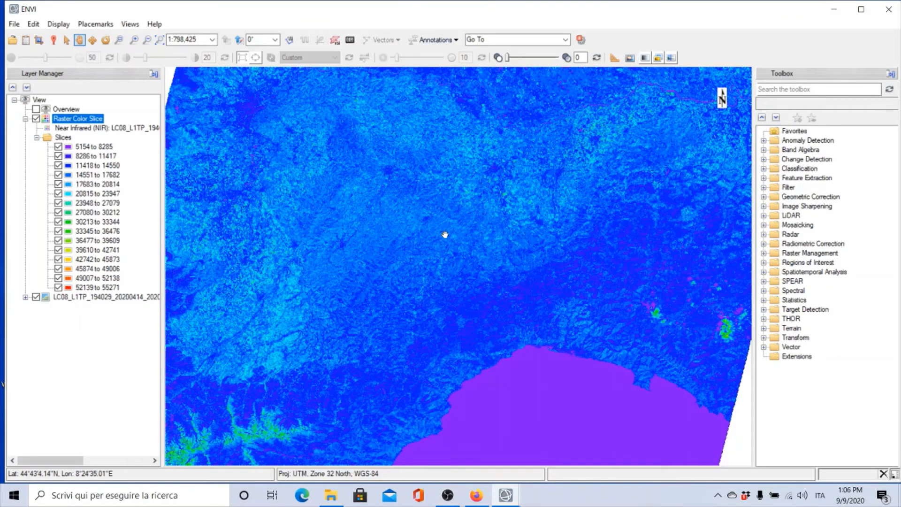
Step: Toggle the Raster Color Slice layer off and on to compare it with the true-color image beneath
click(36, 118)
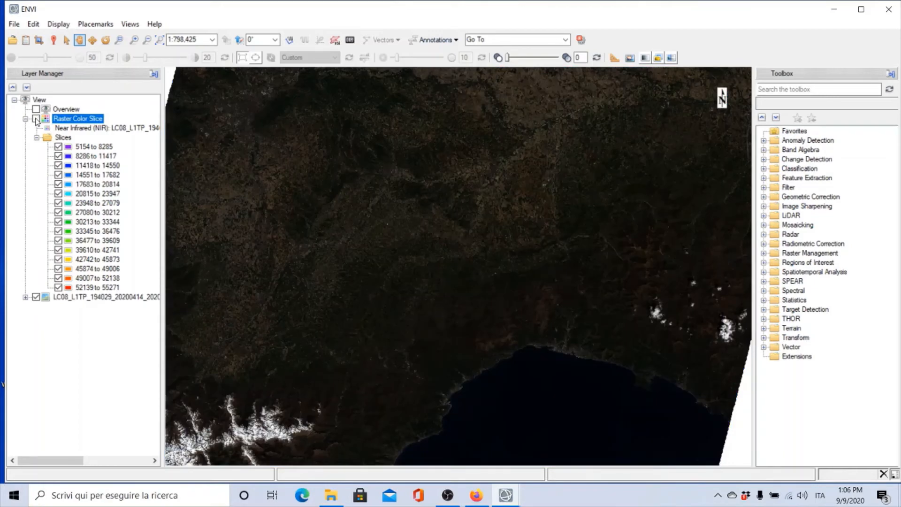
click(36, 119)
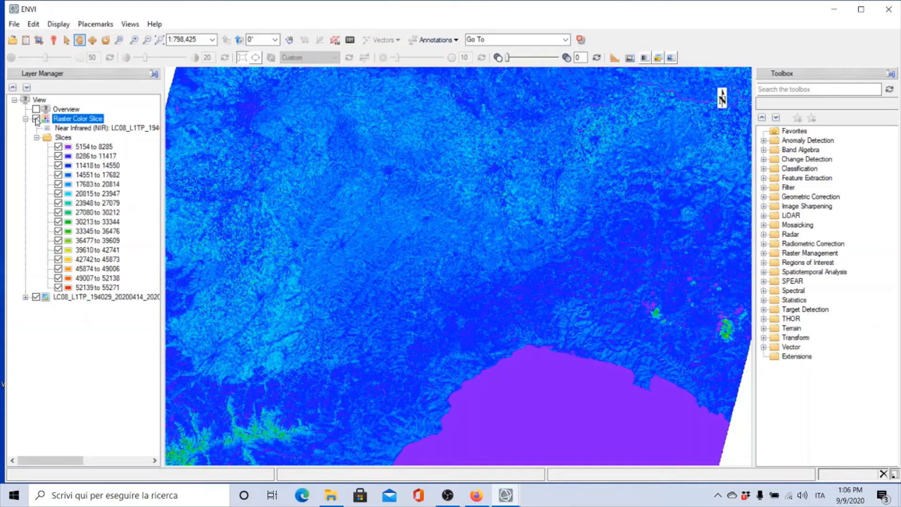
click(36, 119)
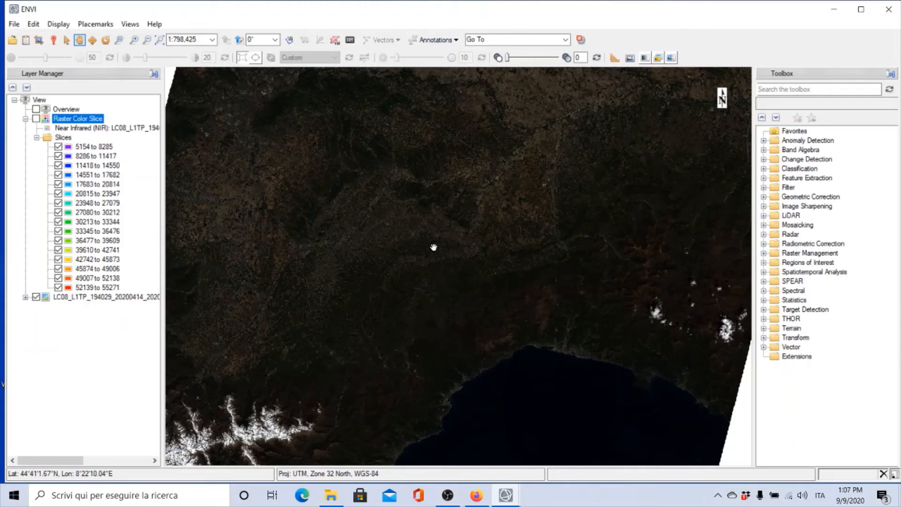
click(36, 119)
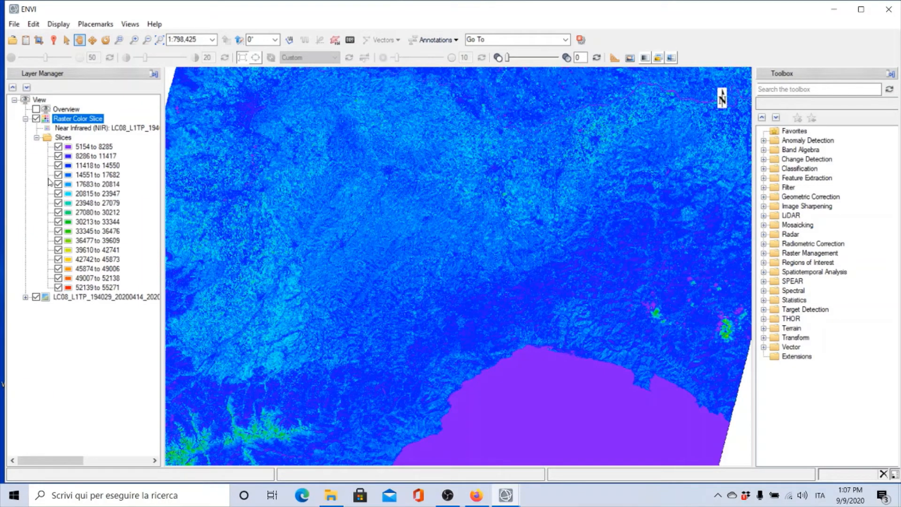
Step: Hide the eleven highest slices of the Raster Color Slice, from 52139 to 55271 down to 20815 to 23947
click(58, 287)
click(58, 279)
click(59, 270)
click(58, 260)
click(58, 250)
click(58, 241)
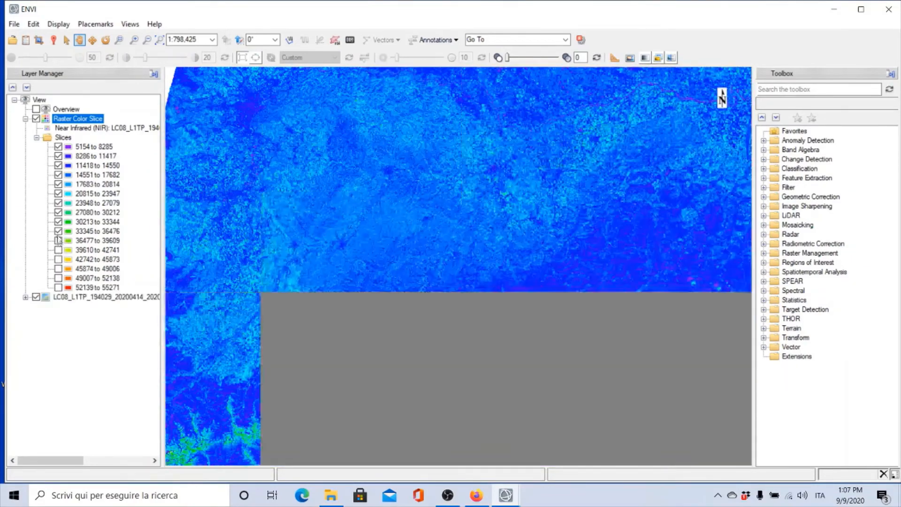
click(58, 232)
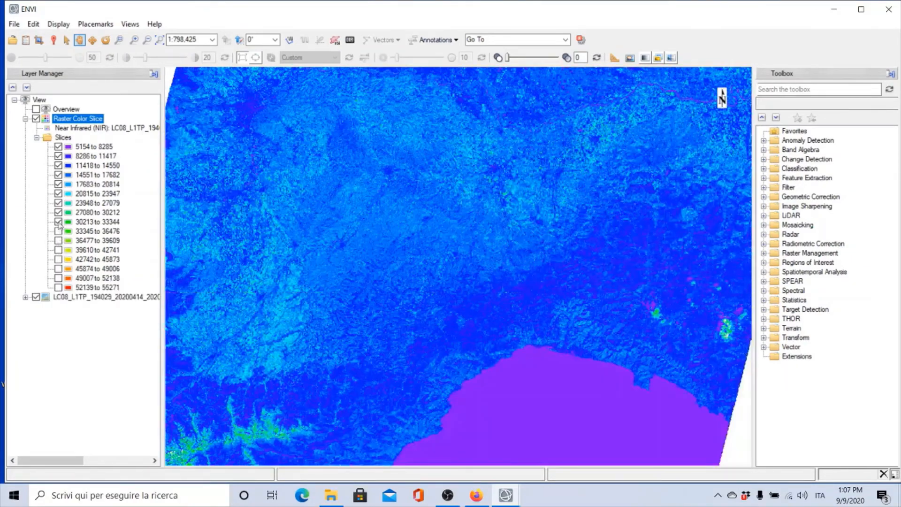
click(58, 222)
click(58, 213)
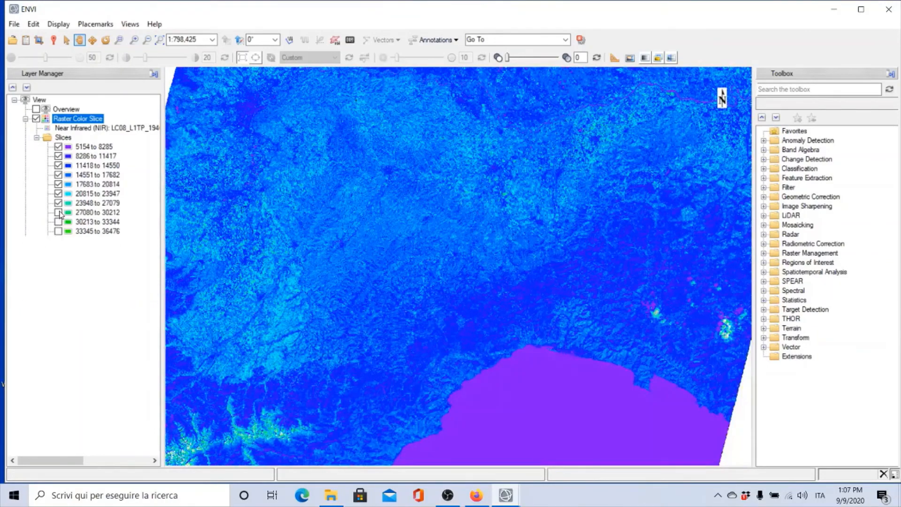
click(59, 203)
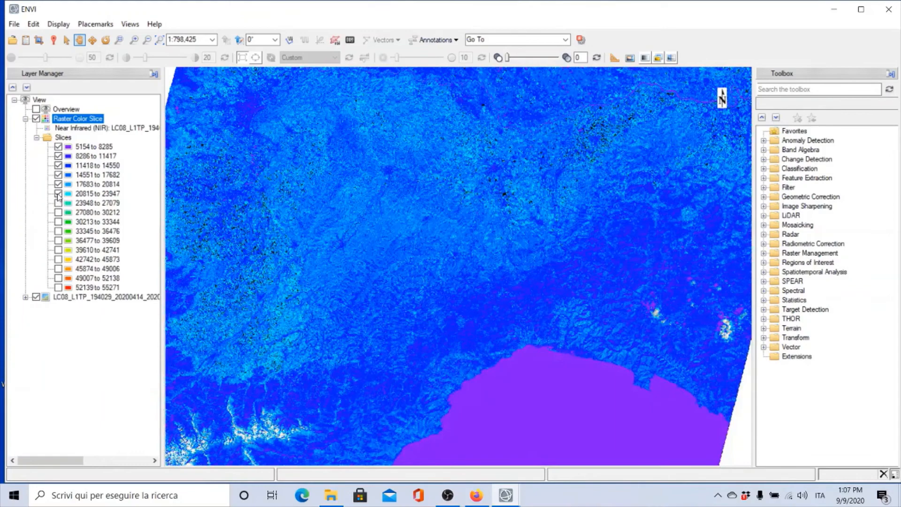
click(58, 194)
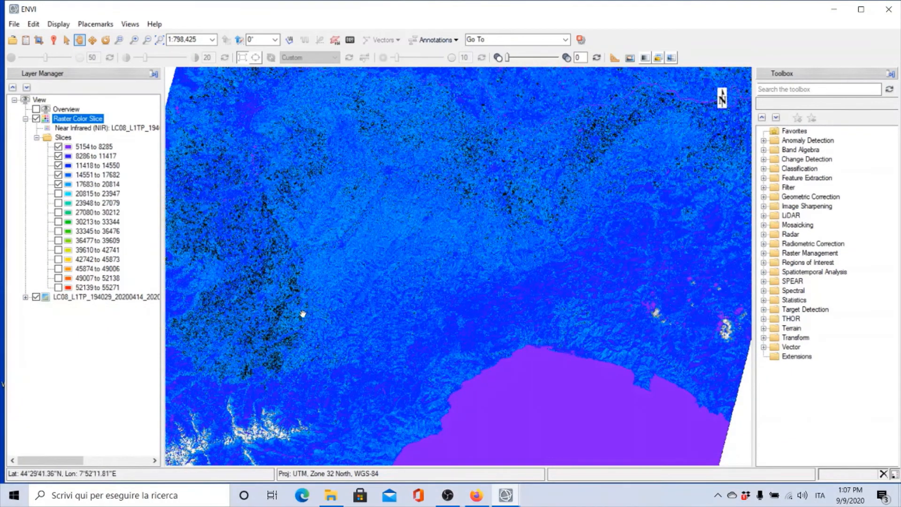
Step: Hide the 17683 to 20814, 14551 to 17682 and 11418 to 14550 slices, inspecting the plain and river area up close
scroll(292, 310, up, 2)
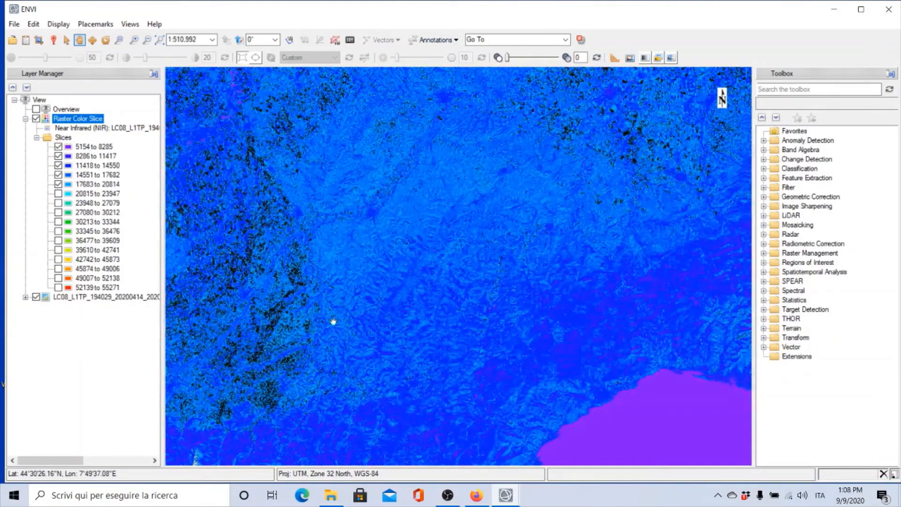
scroll(244, 295, up, 2)
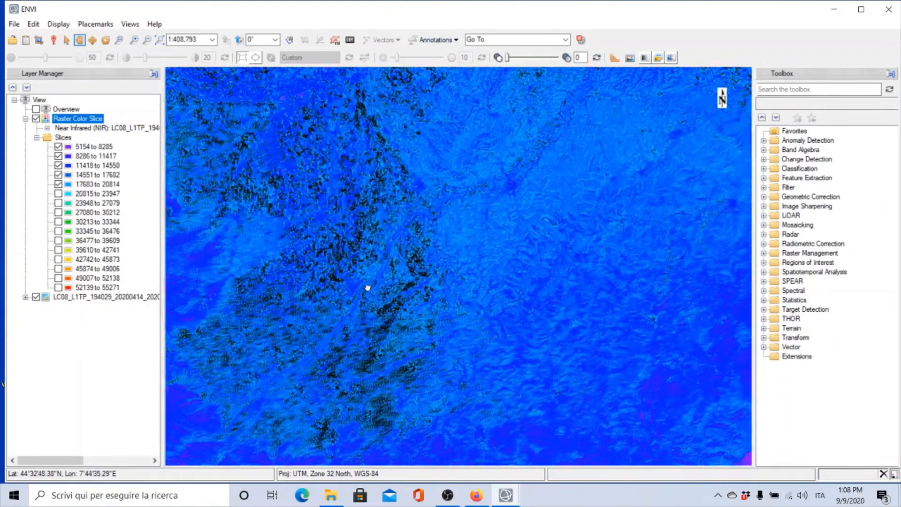
scroll(368, 283, up, 3)
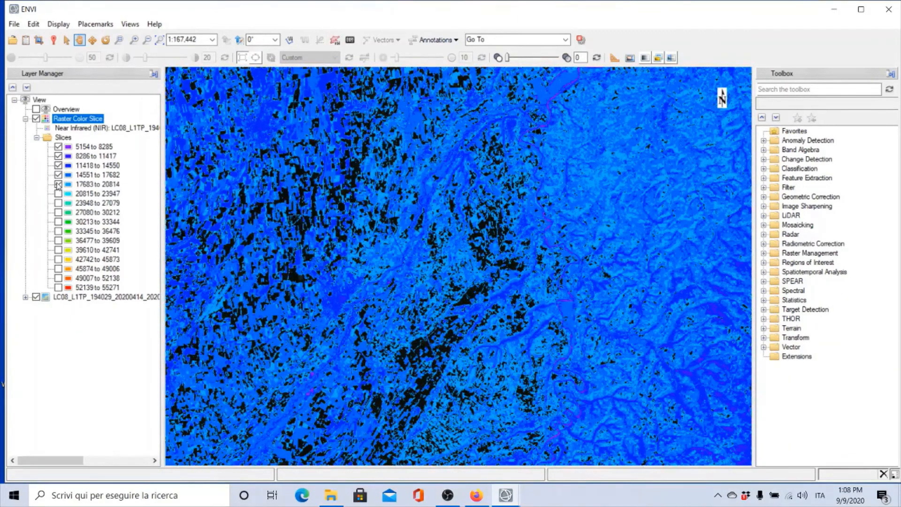
click(58, 184)
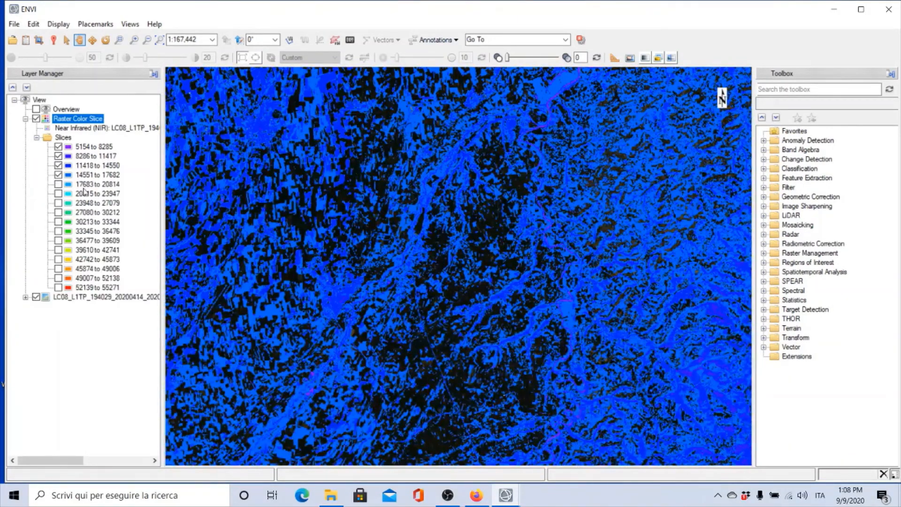
click(58, 174)
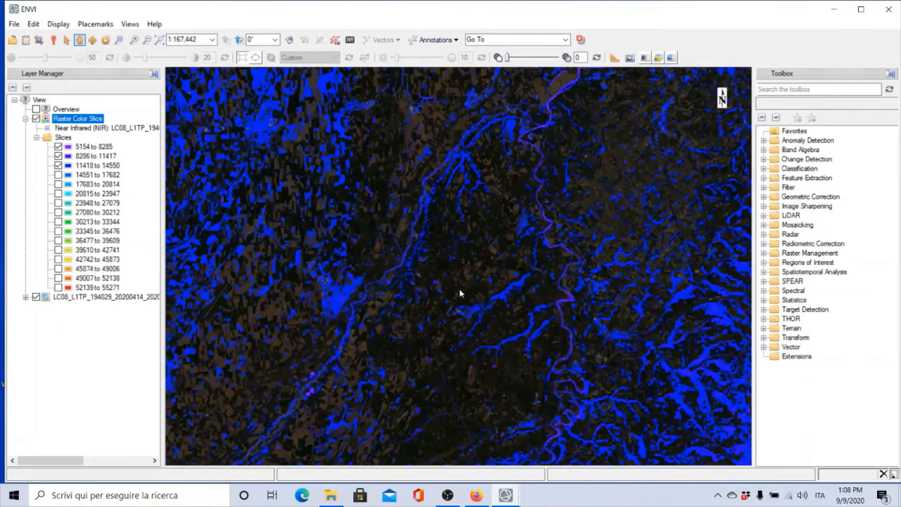
click(58, 165)
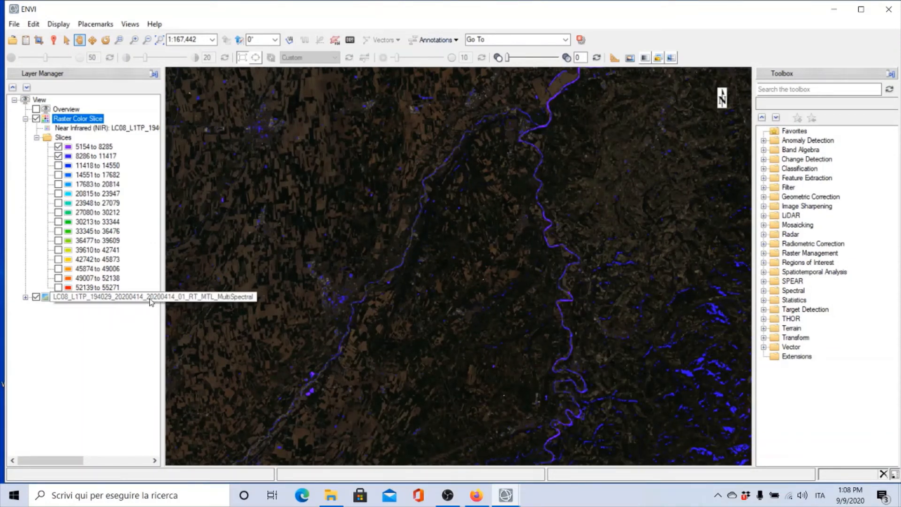
Step: Examine where the two lowest slices fall across the sea, the mountains and the city with its river in the northwest
scroll(374, 251, down, 3)
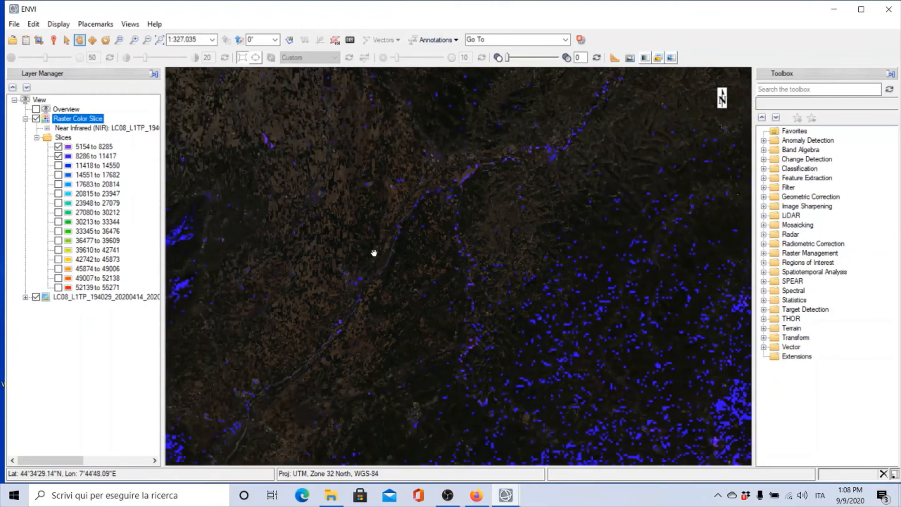
scroll(374, 254, down, 3)
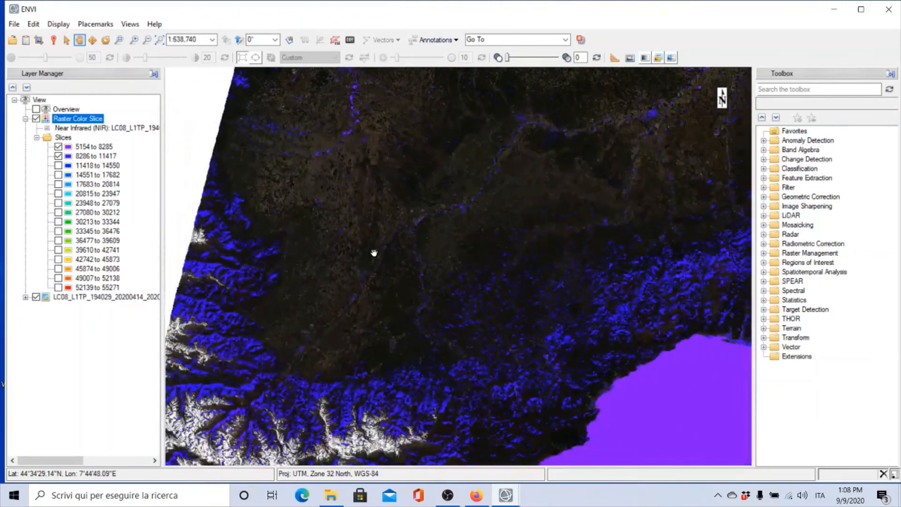
drag(381, 253, 322, 227)
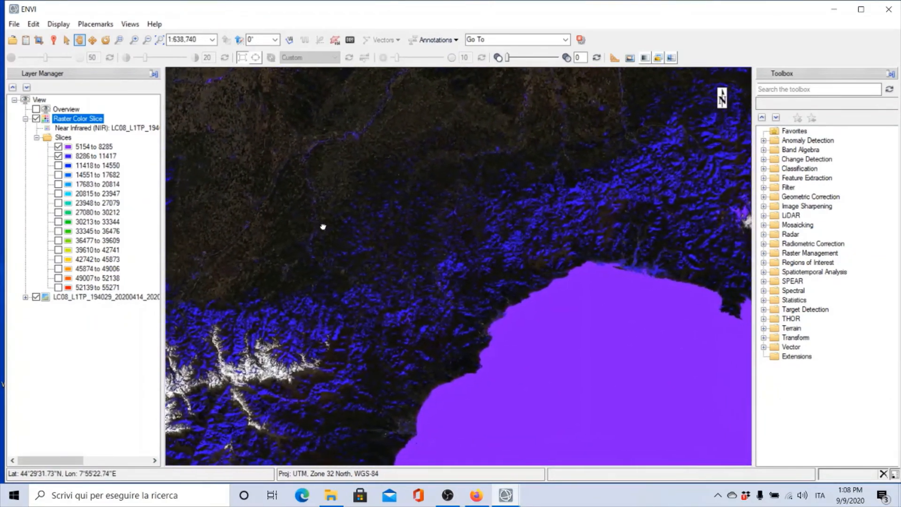
scroll(368, 251, up, 1)
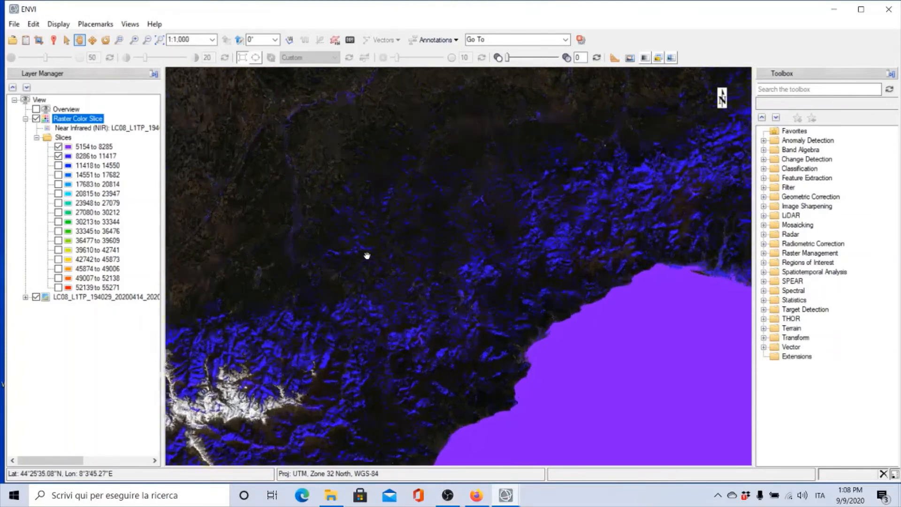
scroll(368, 255, down, 1)
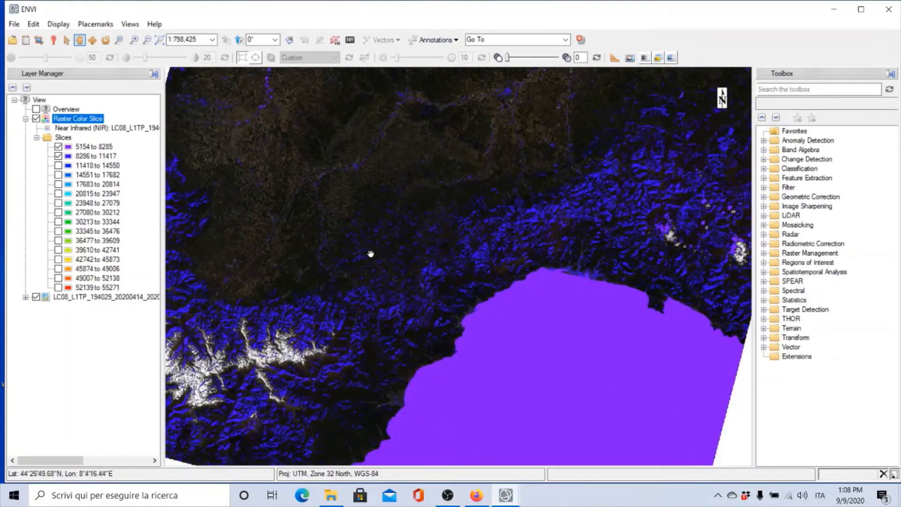
scroll(372, 257, down, 1)
scroll(391, 279, down, 1)
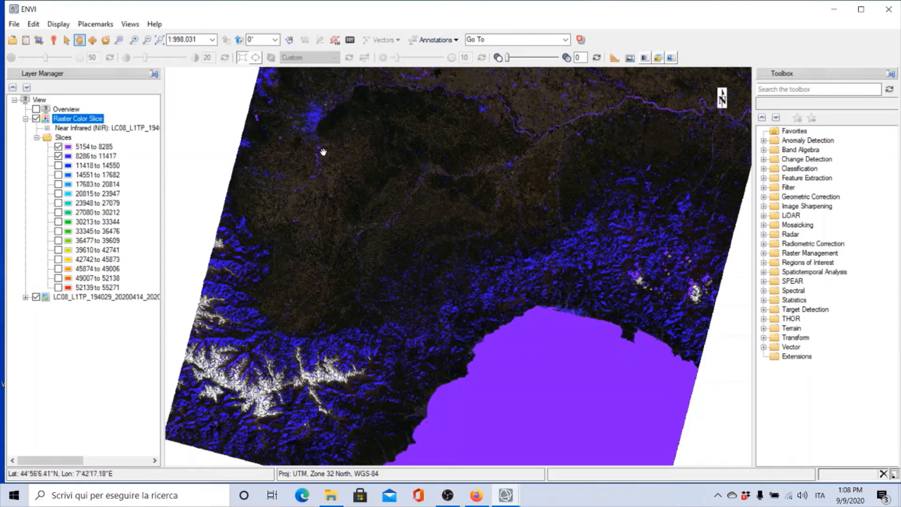
scroll(362, 261, up, 4)
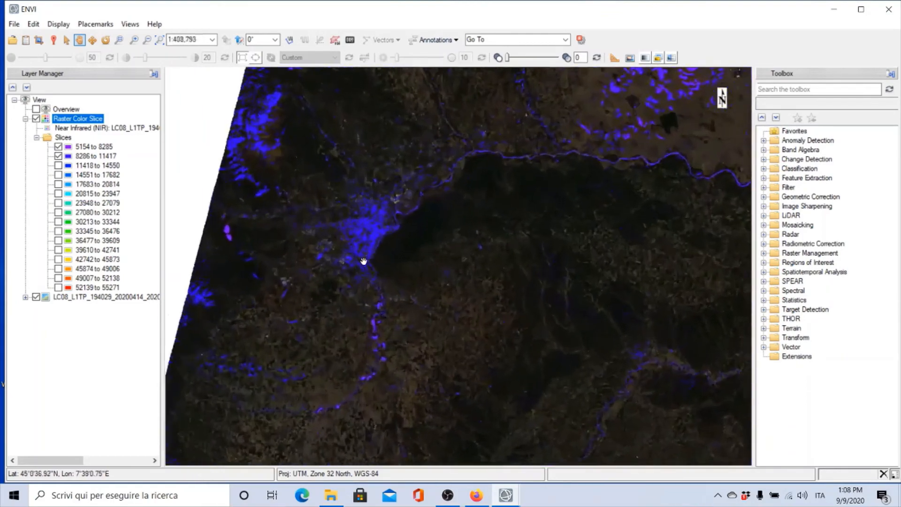
scroll(364, 262, up, 2)
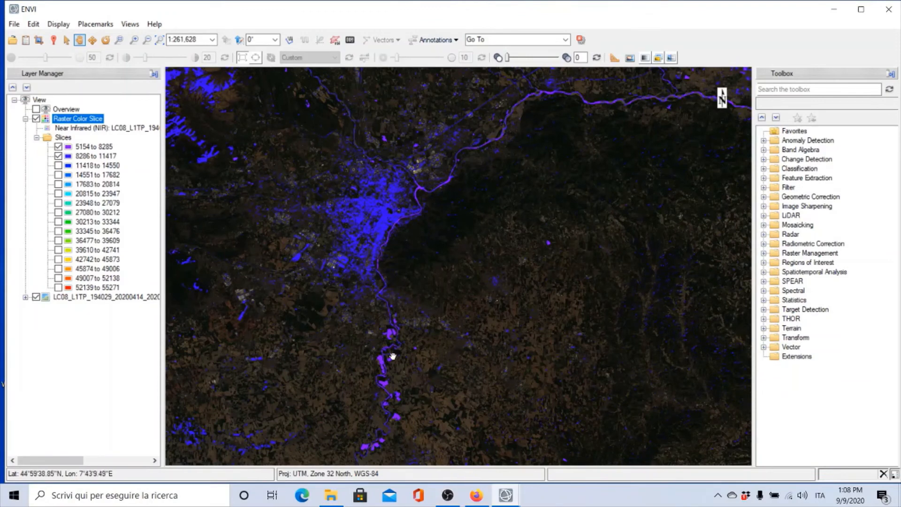
scroll(501, 302, up, 1)
scroll(501, 302, down, 3)
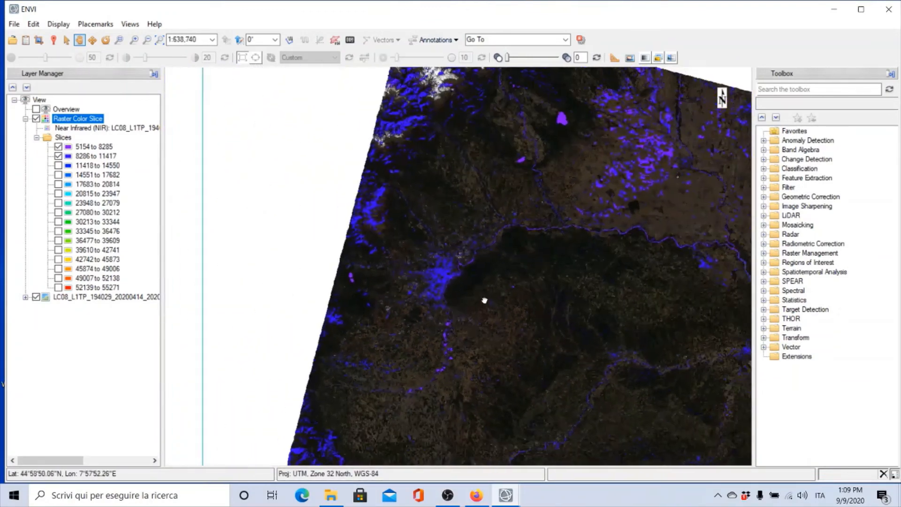
Step: Follow the main river east to its meanders near the scene's northeast corner, and return to an overview of the scene
drag(485, 300, 326, 238)
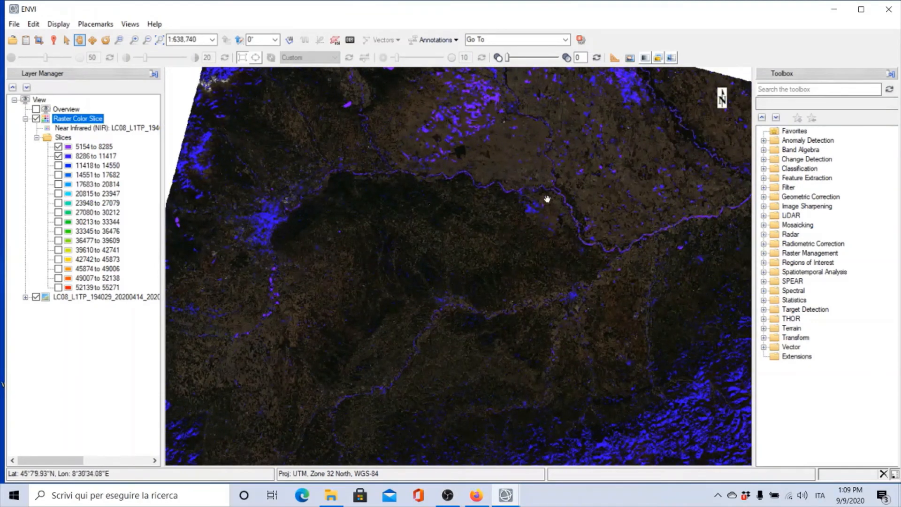
drag(613, 298, 447, 301)
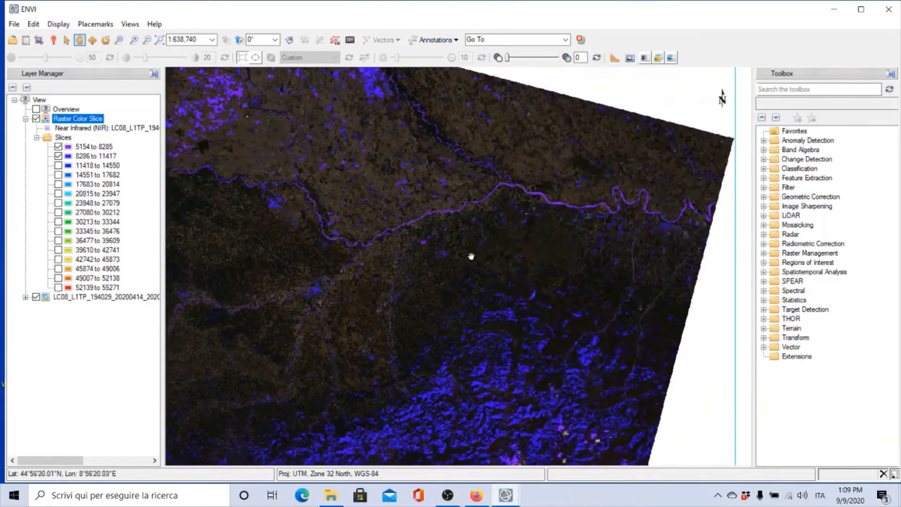
scroll(480, 257, up, 3)
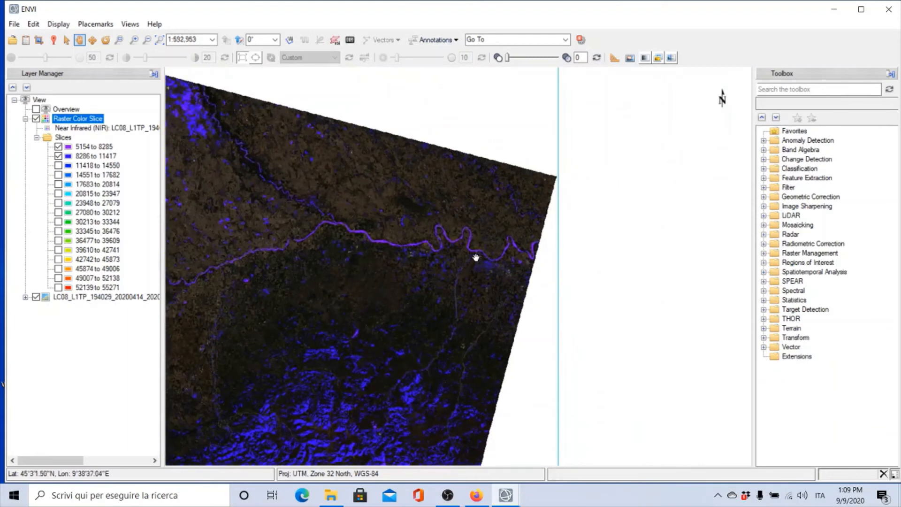
scroll(476, 253, up, 3)
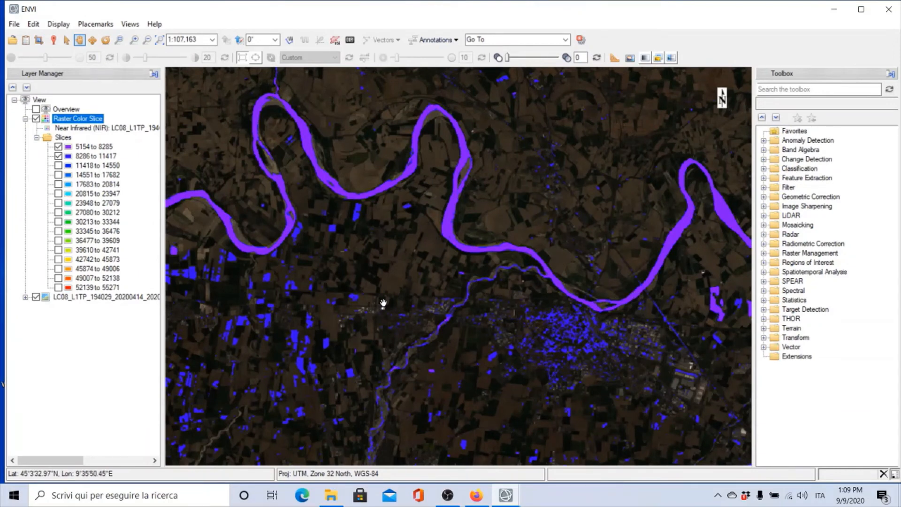
scroll(383, 303, down, 3)
scroll(384, 303, down, 2)
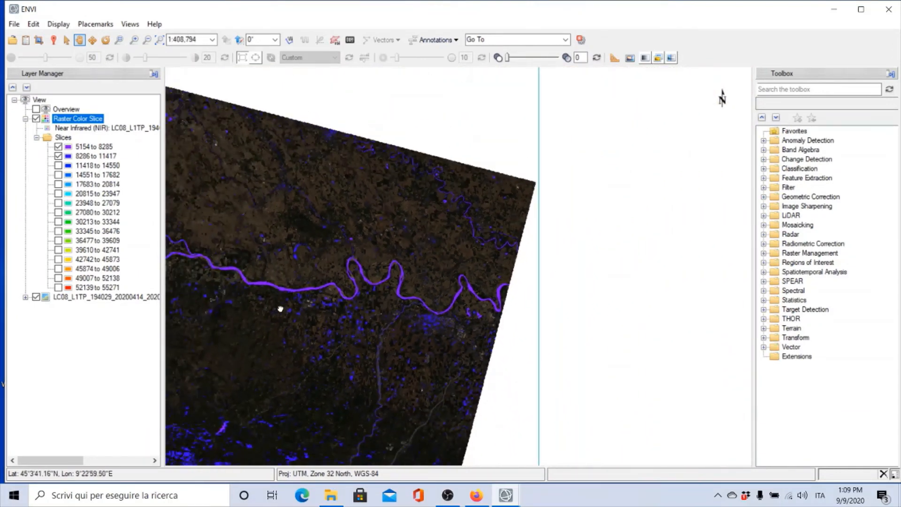
drag(280, 308, 602, 211)
scroll(593, 256, down, 2)
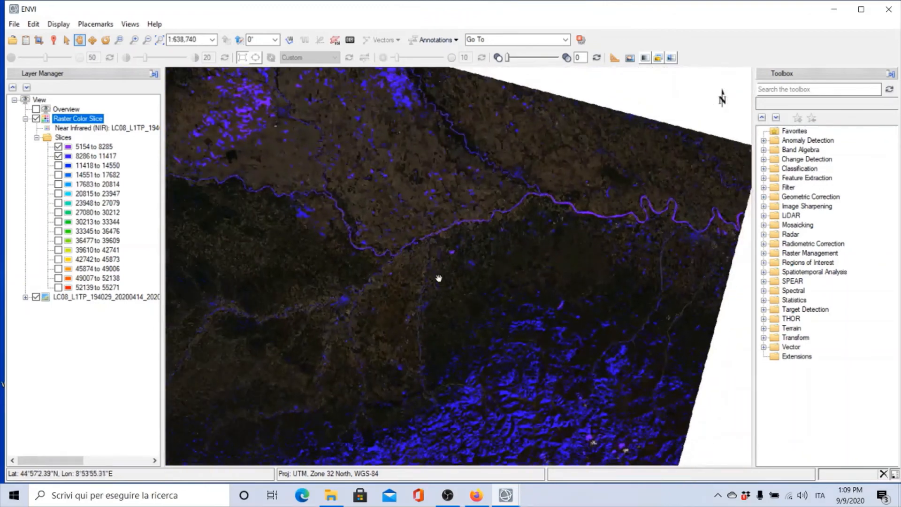
drag(439, 278, 576, 282)
scroll(570, 282, down, 1)
drag(454, 298, 488, 243)
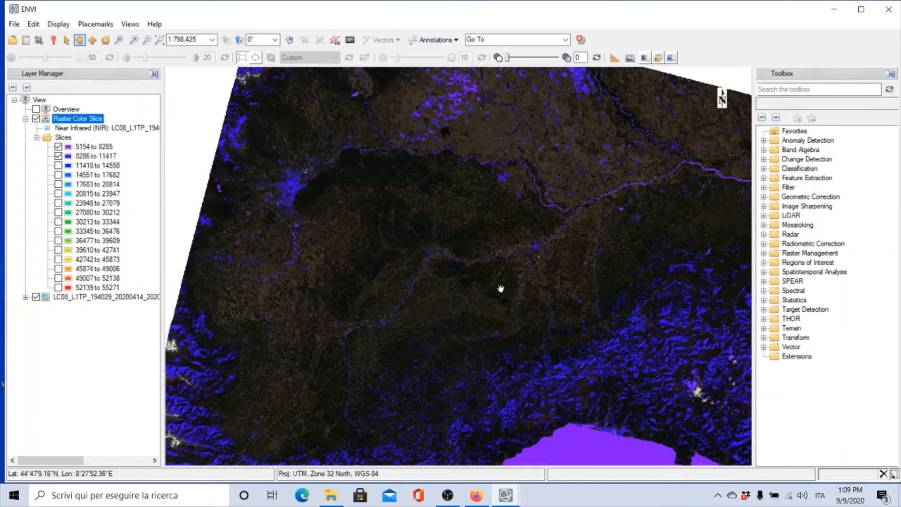
scroll(492, 288, down, 1)
drag(490, 280, 462, 241)
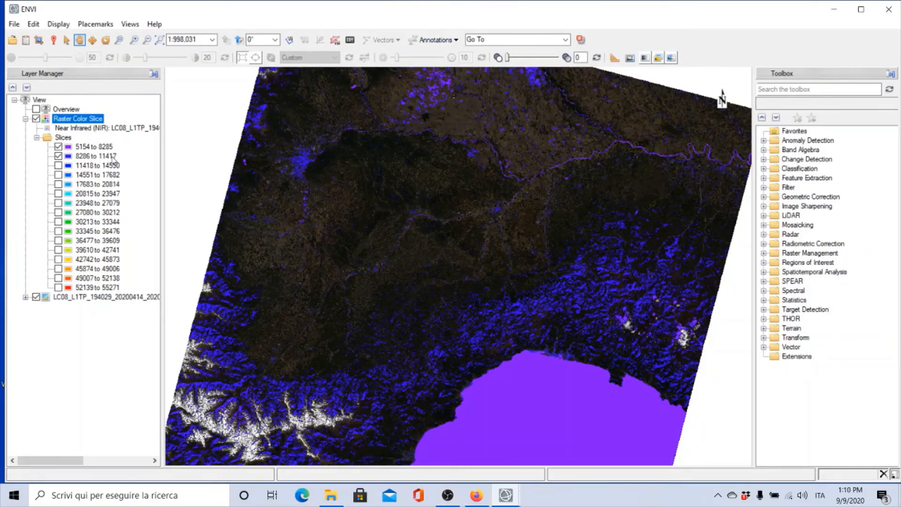
Step: Hide the 8286 to 11417 slice and examine how the remaining 5154 to 8285 slice outlines the coast, harbor and breakwaters
click(59, 157)
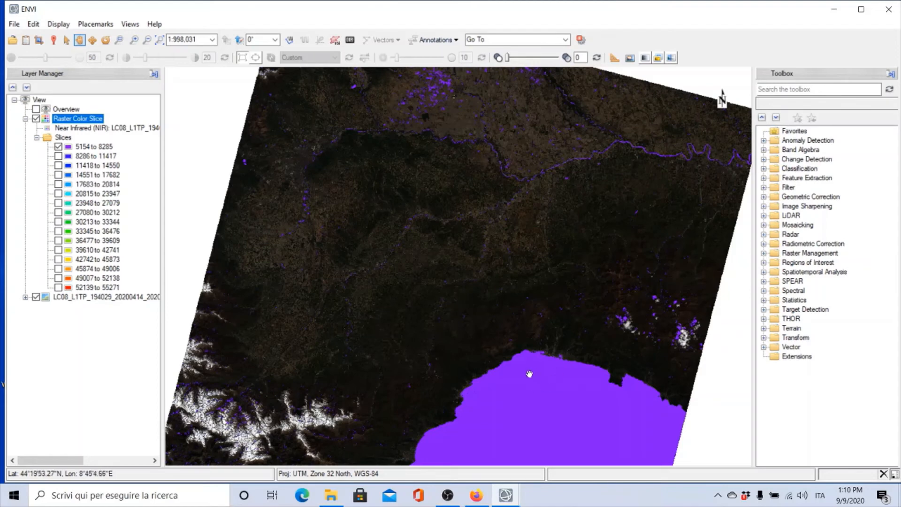
drag(529, 374, 503, 302)
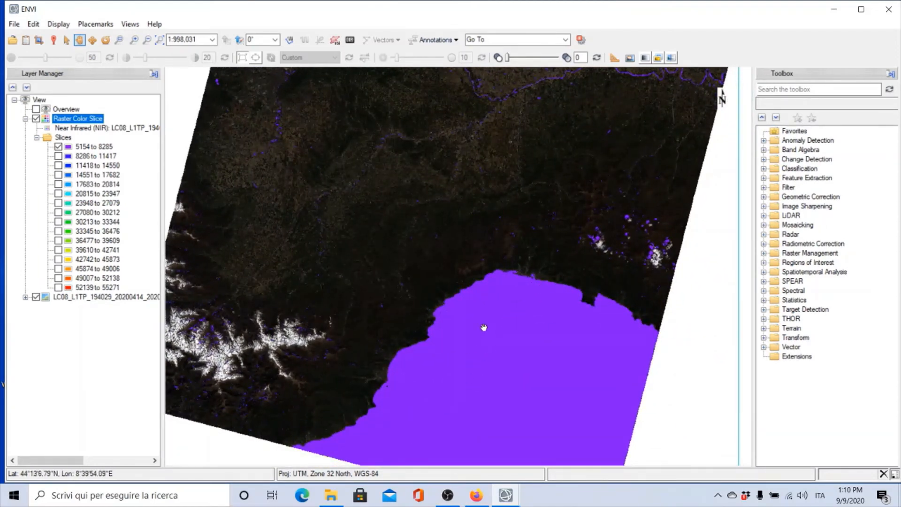
scroll(484, 326, down, 1)
scroll(483, 325, up, 2)
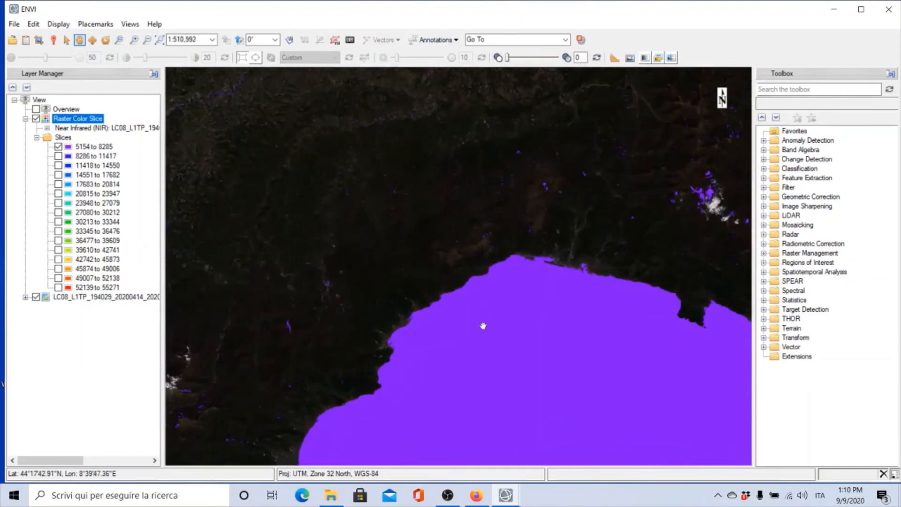
scroll(482, 324, up, 1)
drag(557, 286, 479, 313)
scroll(478, 314, up, 1)
scroll(491, 286, up, 5)
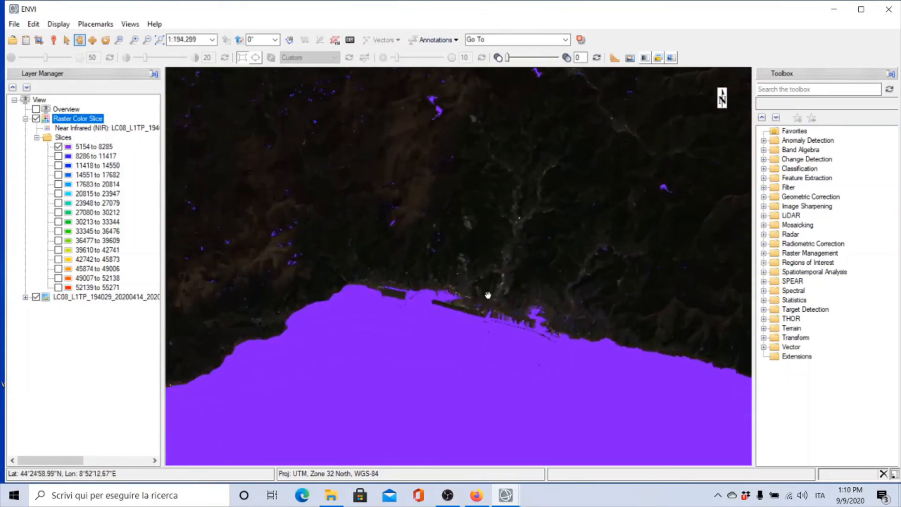
drag(464, 347, 543, 293)
drag(452, 313, 553, 302)
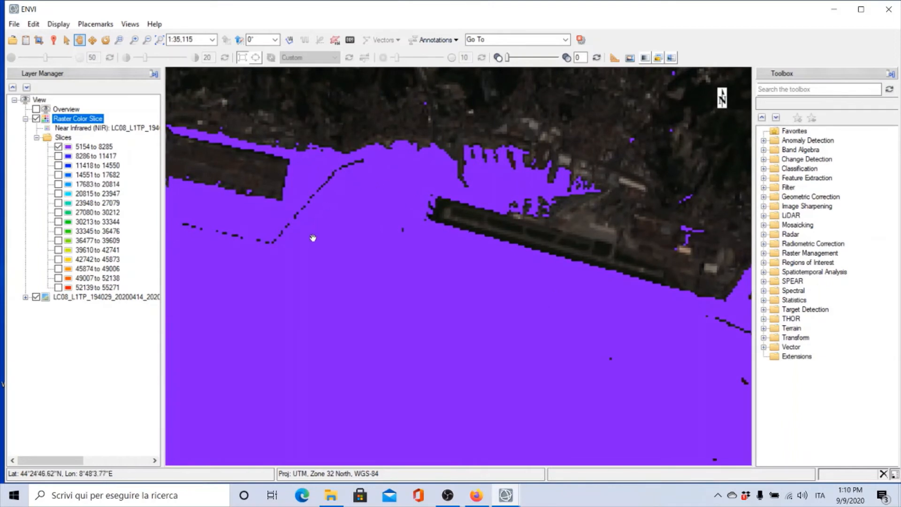
drag(346, 263, 496, 271)
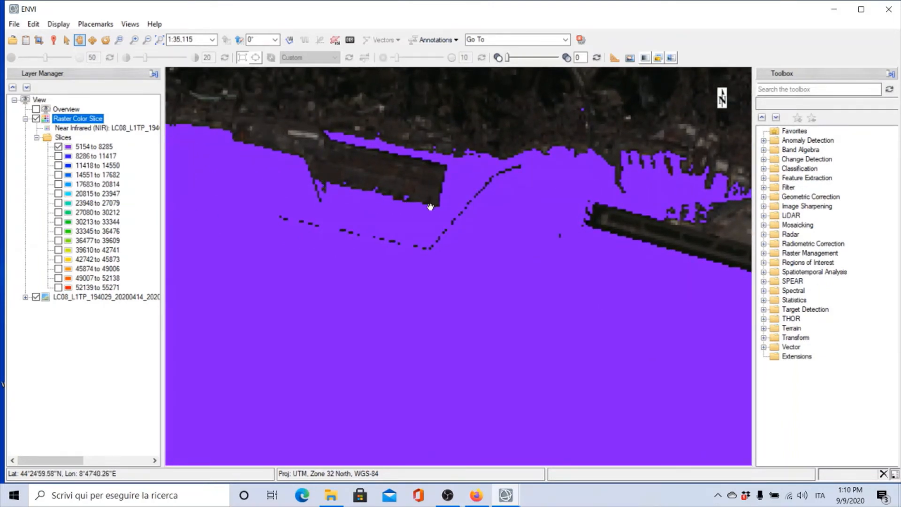
scroll(423, 227, down, 6)
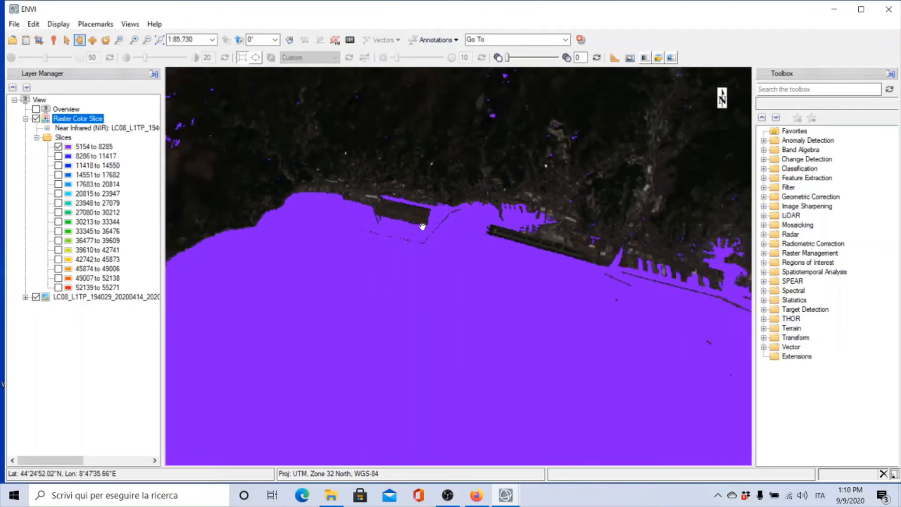
Step: Trace the 5154 to 8285 slice inland from the coast, along the rivers and west to the city in the northwest
drag(348, 177, 474, 402)
drag(360, 234, 557, 343)
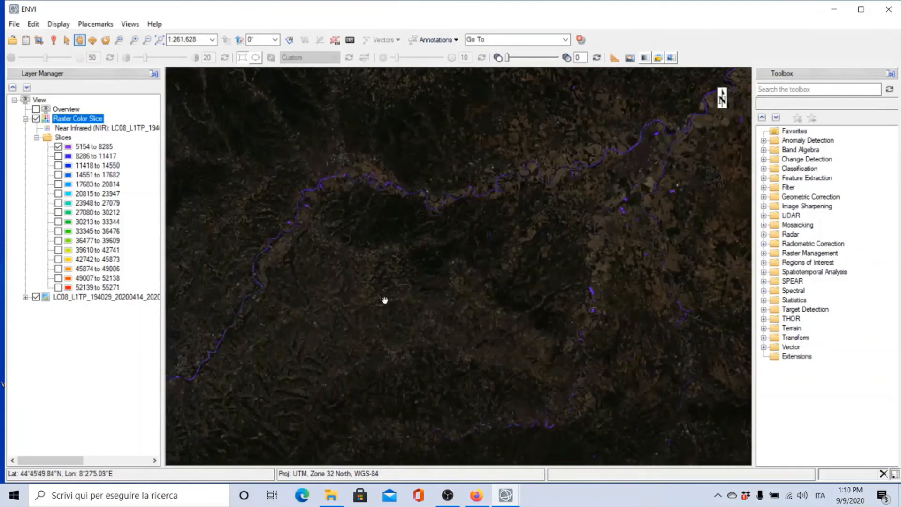
drag(385, 299, 629, 202)
drag(366, 316, 525, 216)
drag(382, 325, 304, 332)
drag(404, 211, 461, 404)
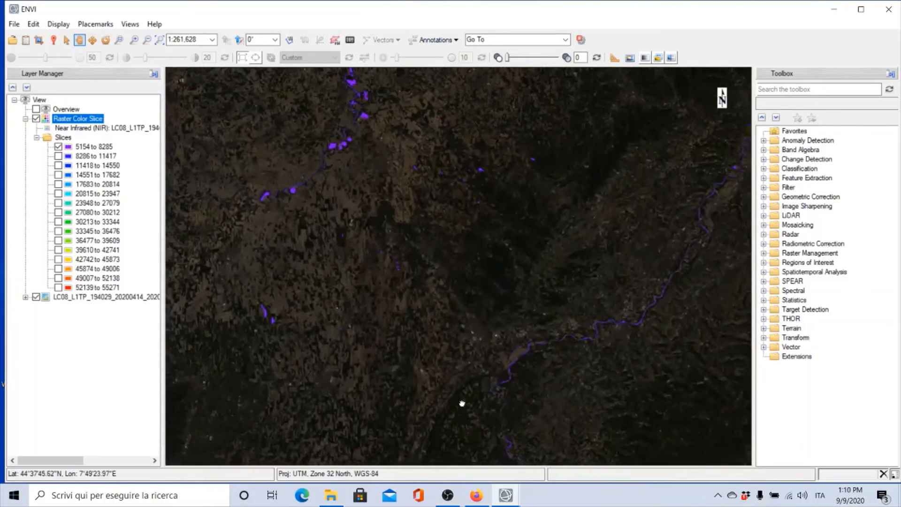
drag(348, 189, 400, 365)
drag(446, 236, 418, 370)
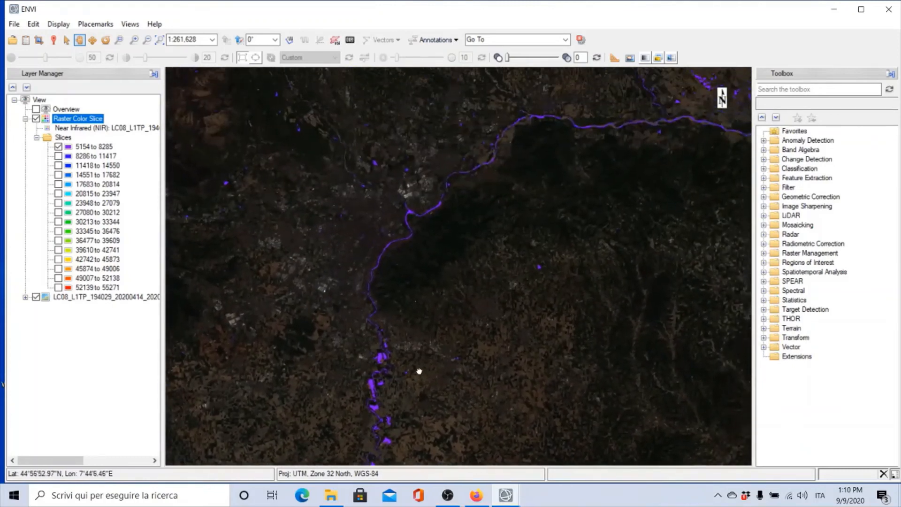
Step: Examine the river's course through the northwestern city up to its confluence, and the scattered slice pixels in the built-up area
scroll(361, 277, down, 2)
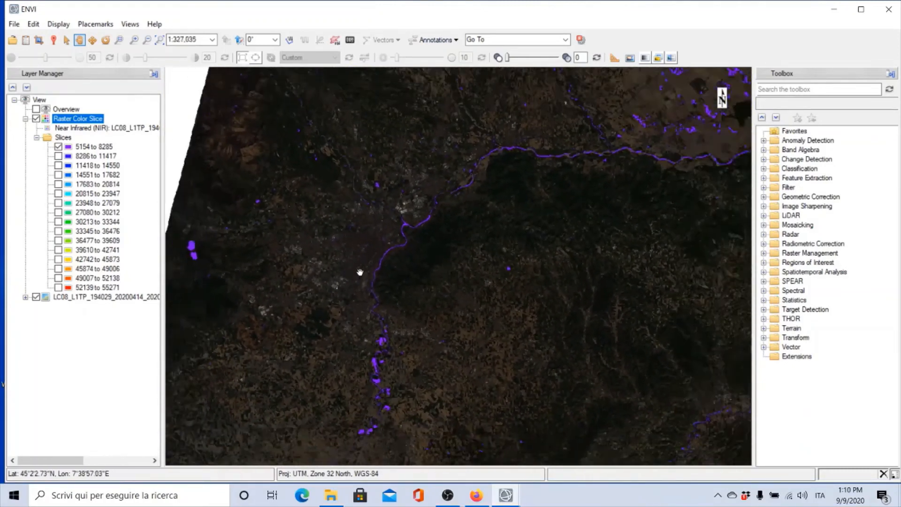
scroll(364, 262, up, 5)
scroll(353, 302, up, 4)
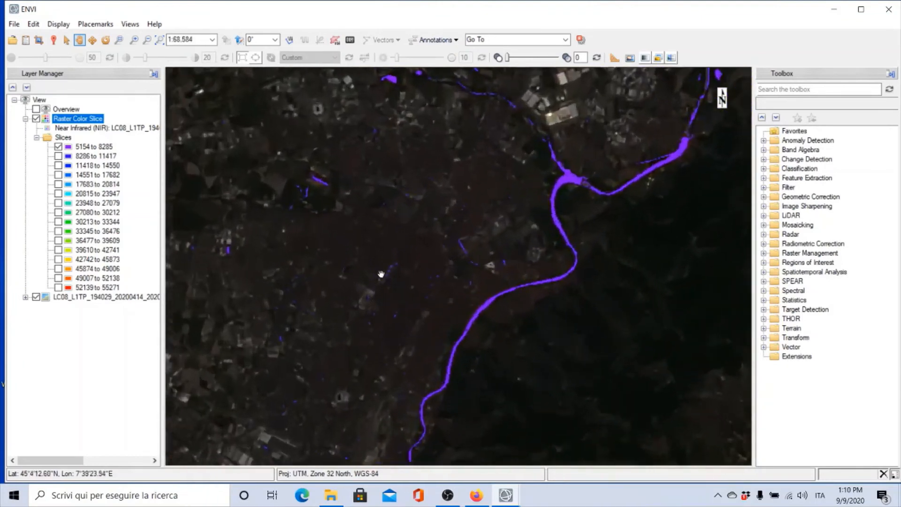
scroll(376, 292, up, 2)
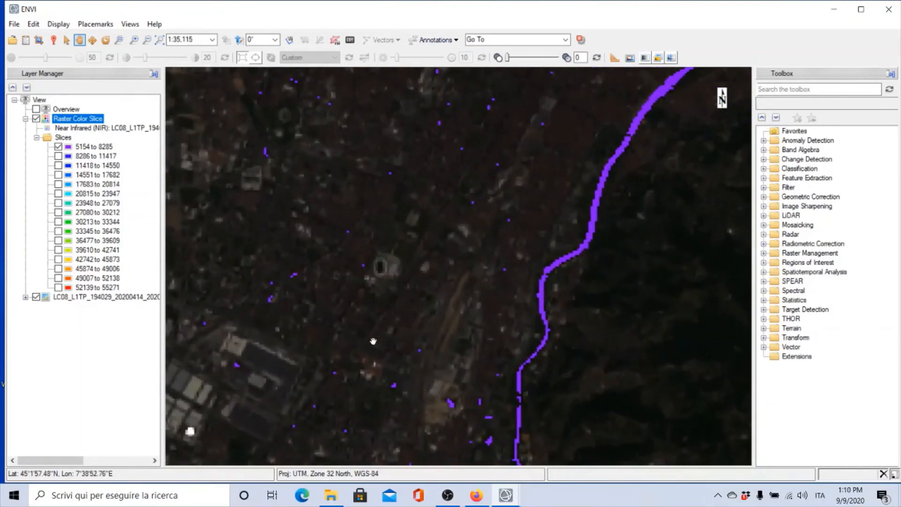
drag(325, 304, 268, 292)
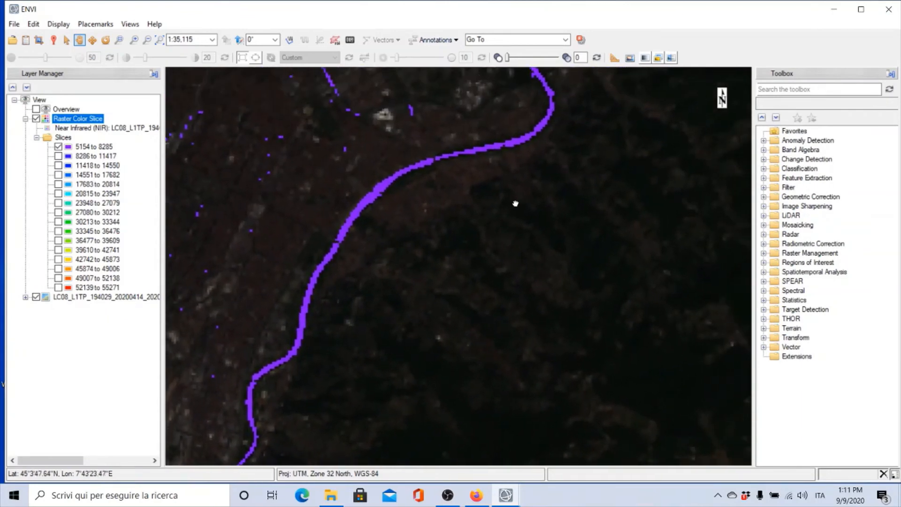
drag(515, 202, 388, 295)
scroll(396, 285, down, 5)
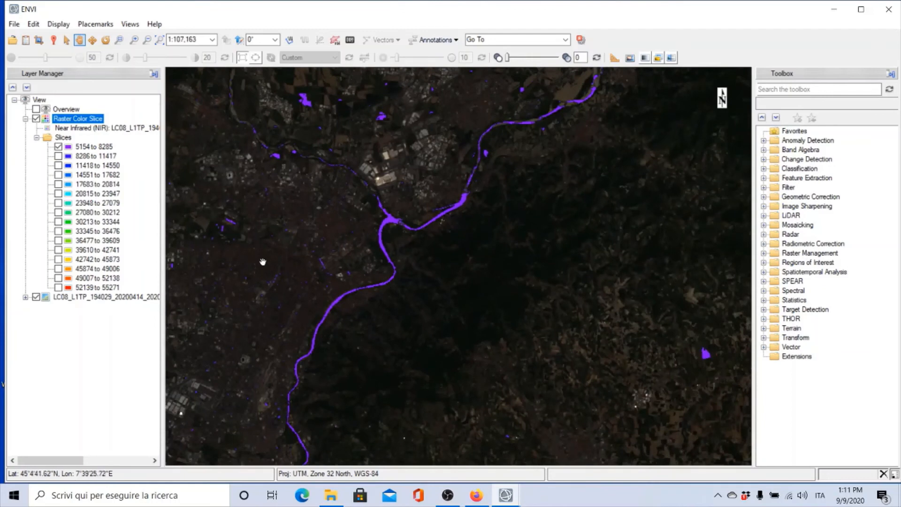
Step: Inspect the 5154 to 8285 slice on the field parcels of the northern plain, both close up and in their surroundings
scroll(408, 311, down, 2)
scroll(408, 310, down, 4)
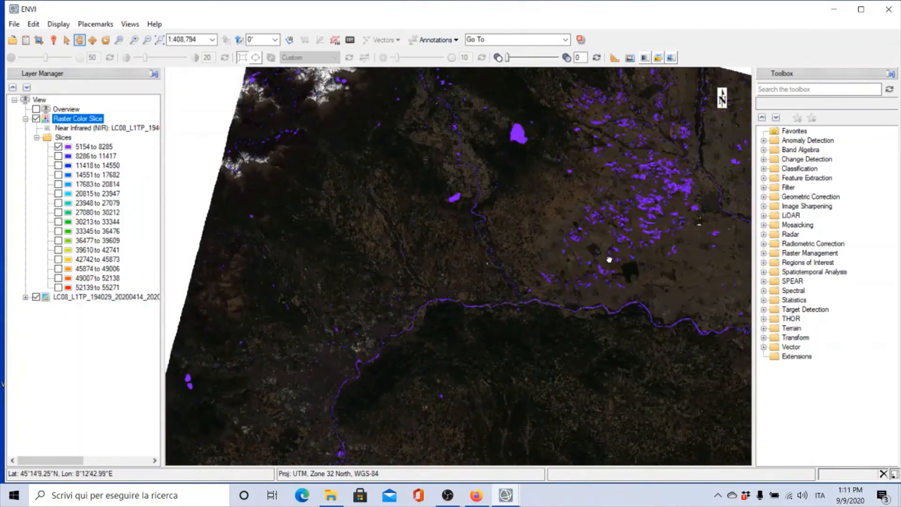
drag(607, 258, 428, 312)
scroll(466, 270, up, 10)
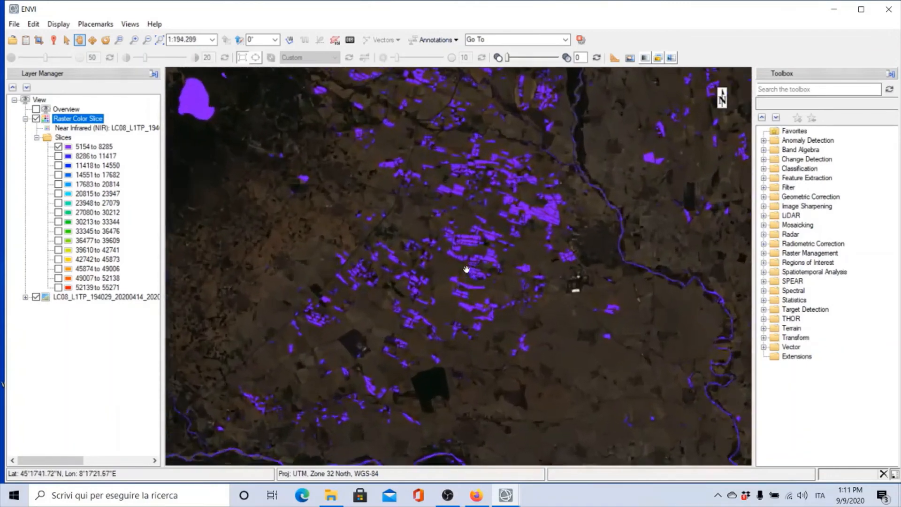
scroll(446, 286, up, 1)
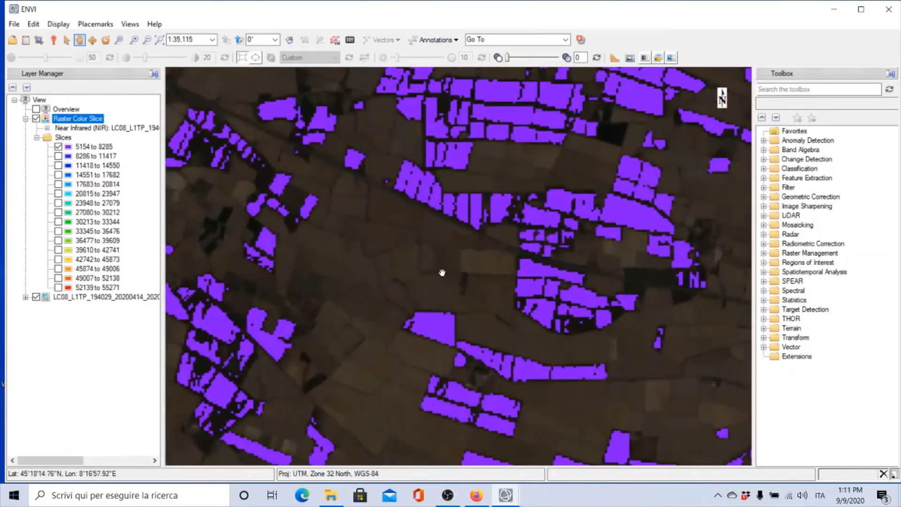
drag(441, 272, 384, 178)
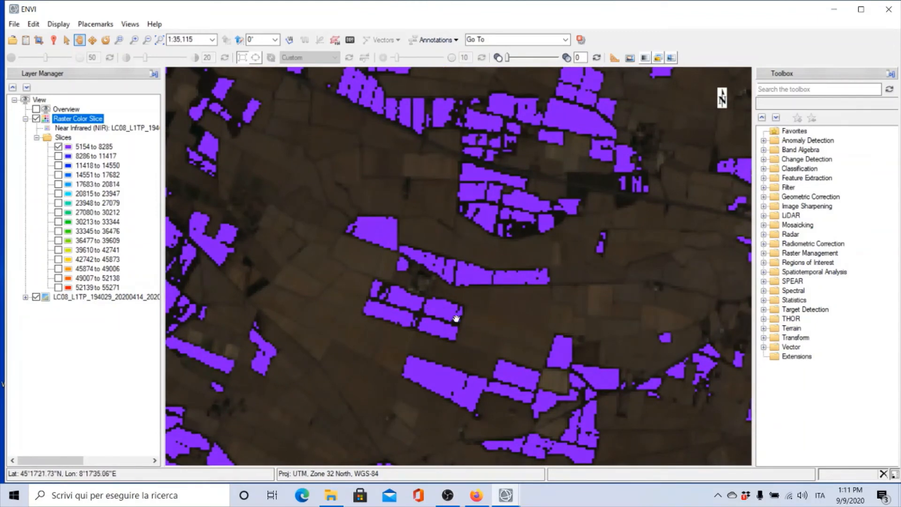
scroll(460, 317, up, 2)
scroll(464, 303, down, 2)
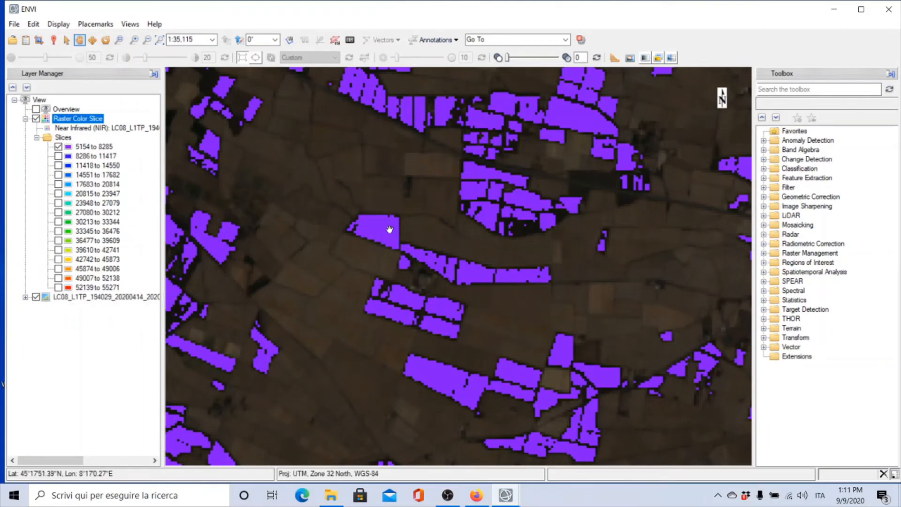
scroll(402, 263, down, 4)
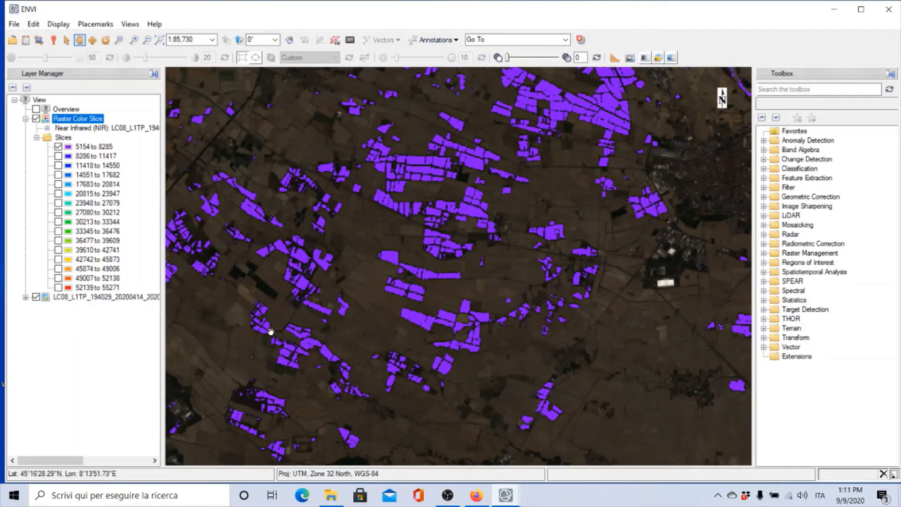
scroll(305, 319, down, 2)
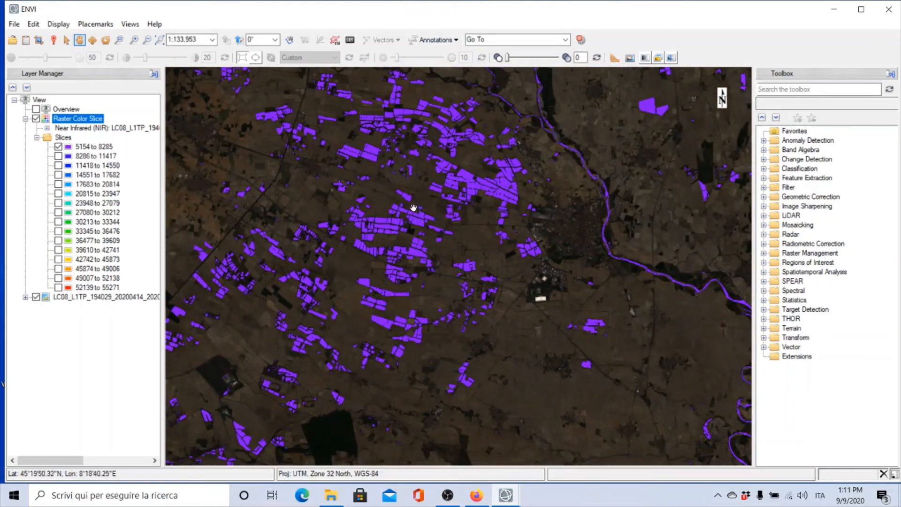
scroll(485, 201, down, 1)
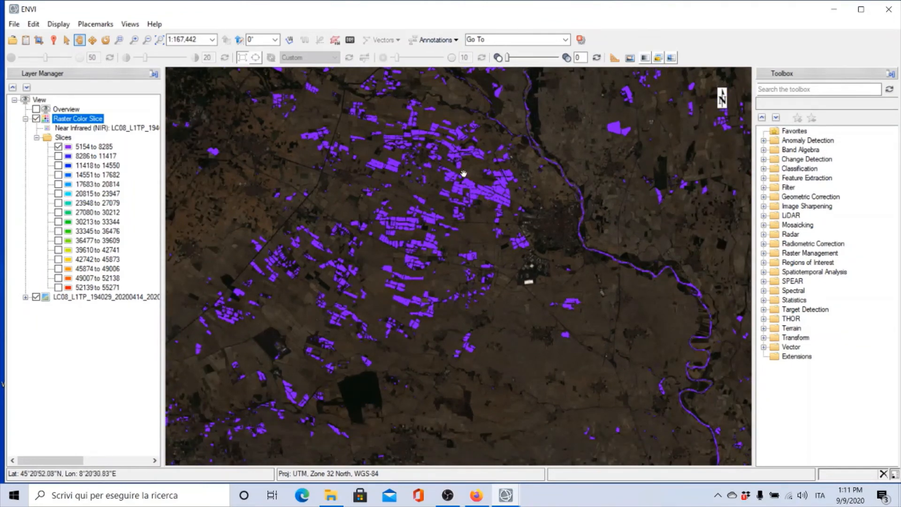
Step: Survey the river confluences southeast of the fields and the lakes northwest of them, and return to an overview reaching the sea
drag(459, 257, 419, 143)
scroll(473, 216, down, 2)
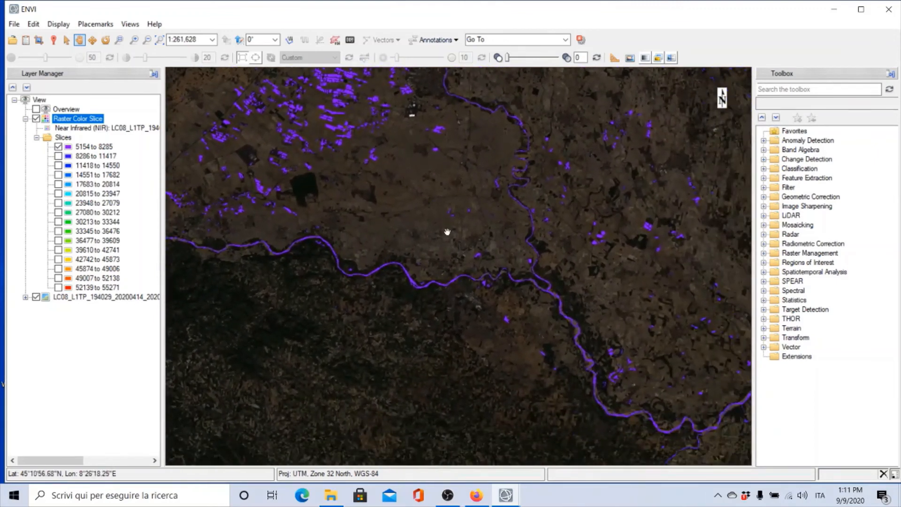
scroll(447, 232, down, 5)
drag(412, 261, 481, 284)
scroll(517, 213, up, 1)
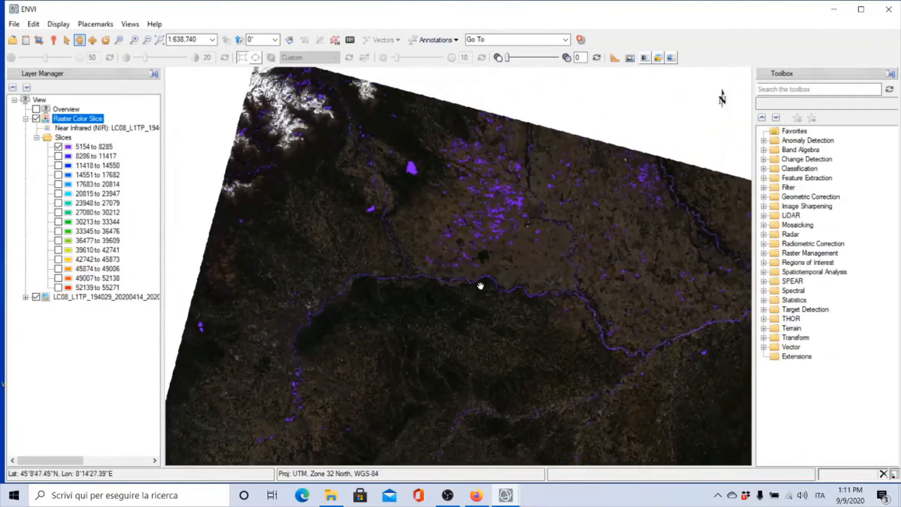
scroll(481, 278, up, 2)
drag(475, 241, 468, 282)
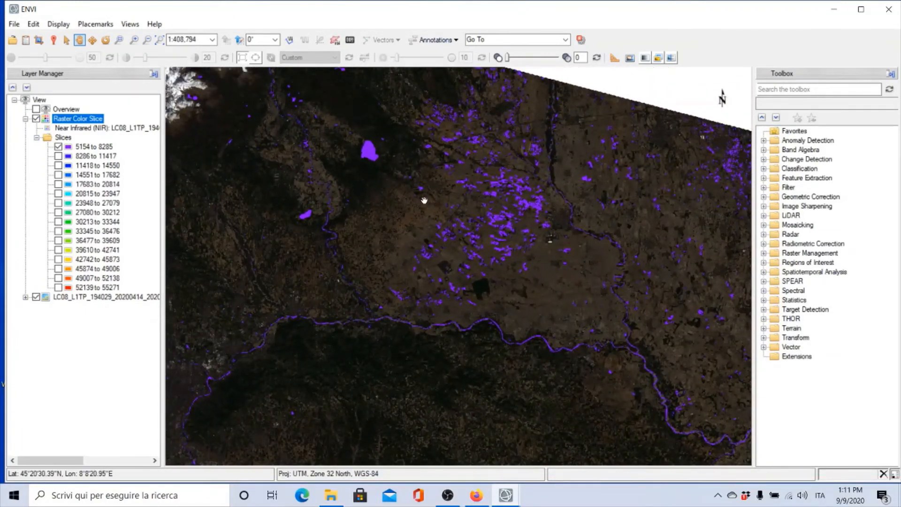
scroll(451, 310, down, 2)
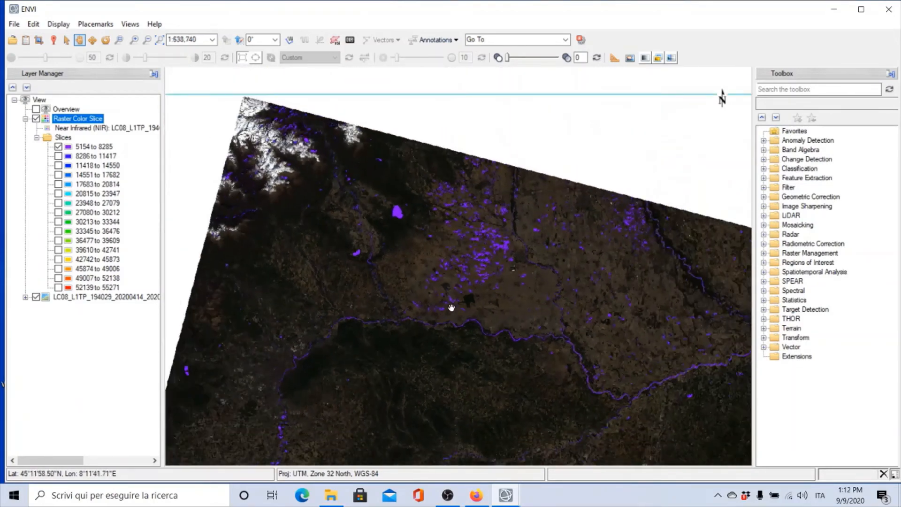
scroll(452, 308, down, 2)
drag(487, 354, 396, 147)
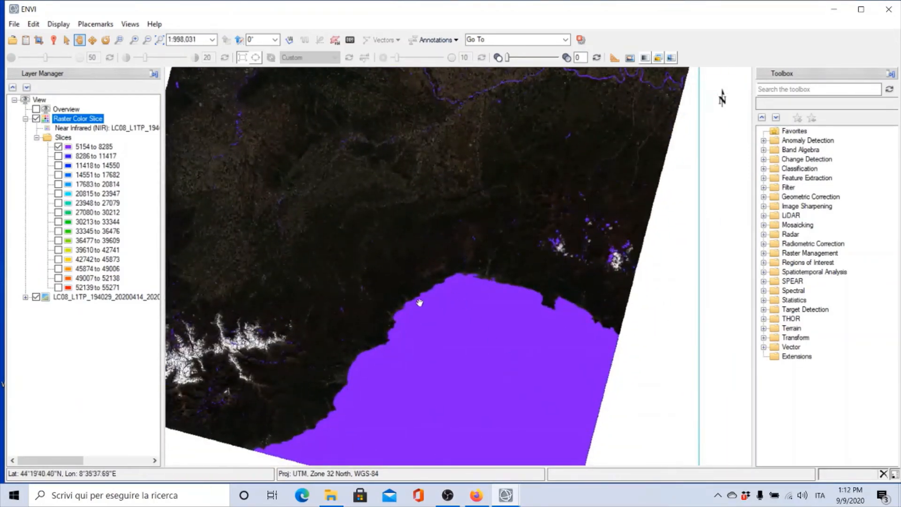
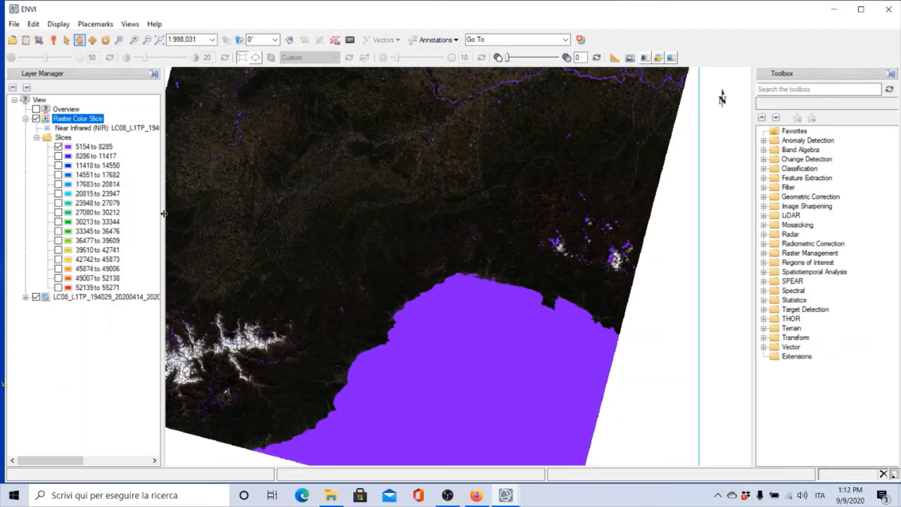
Step: Examine the slice patches beside the clouds over the mountains near the scene's eastern edge
drag(294, 207, 337, 251)
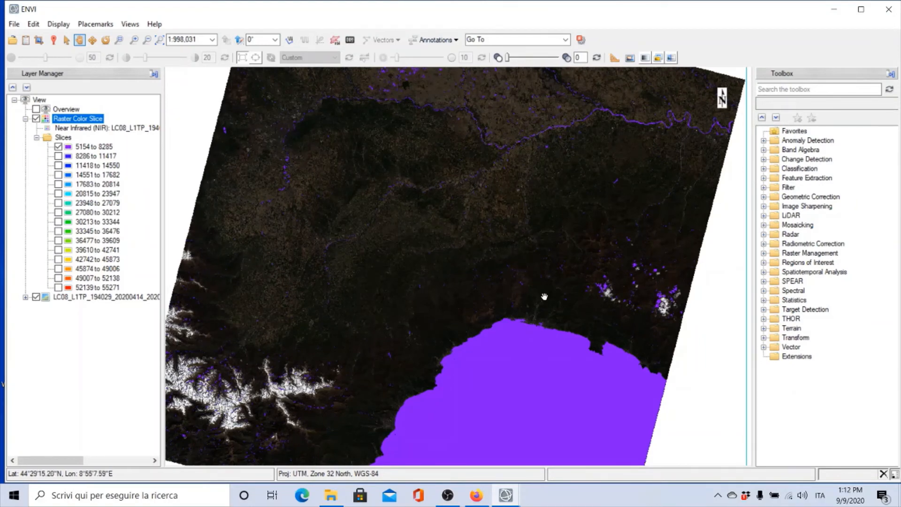
drag(545, 297, 308, 294)
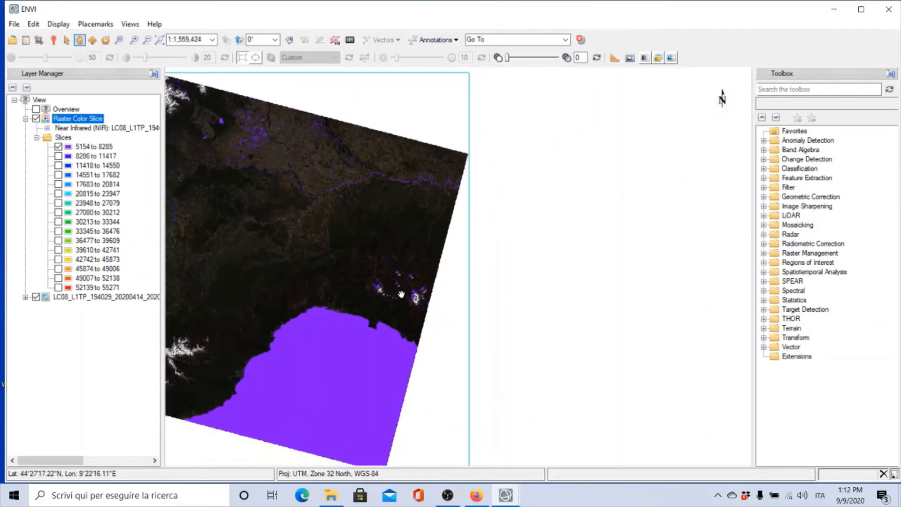
scroll(402, 294, up, 10)
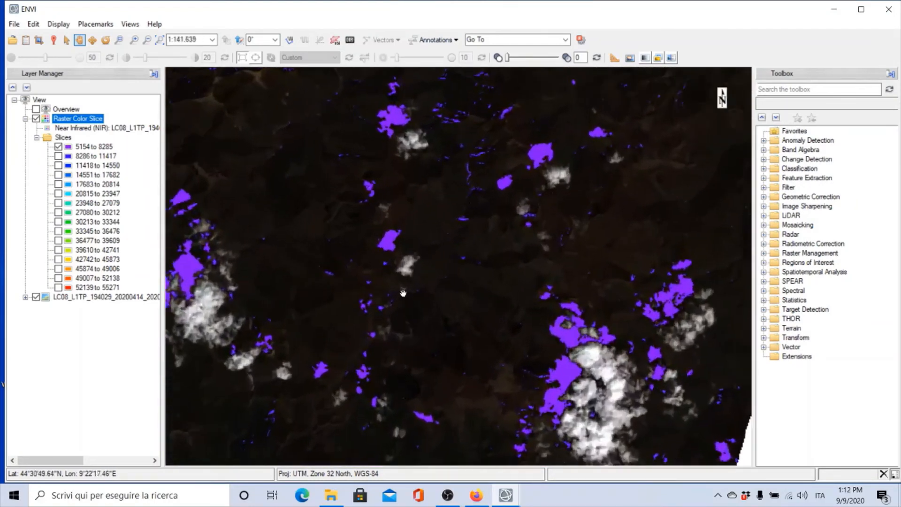
scroll(397, 331, up, 2)
drag(422, 213, 458, 73)
drag(441, 311, 536, 176)
scroll(533, 241, down, 2)
scroll(449, 249, down, 2)
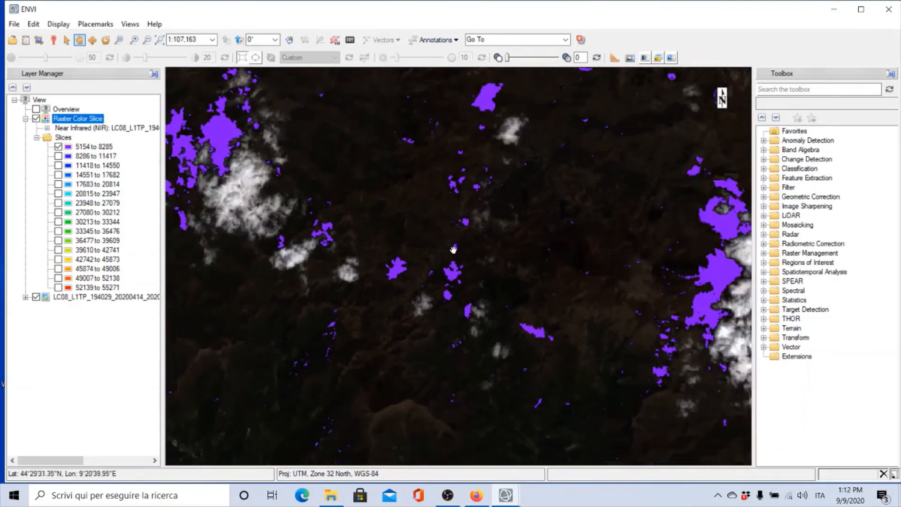
drag(343, 197, 427, 190)
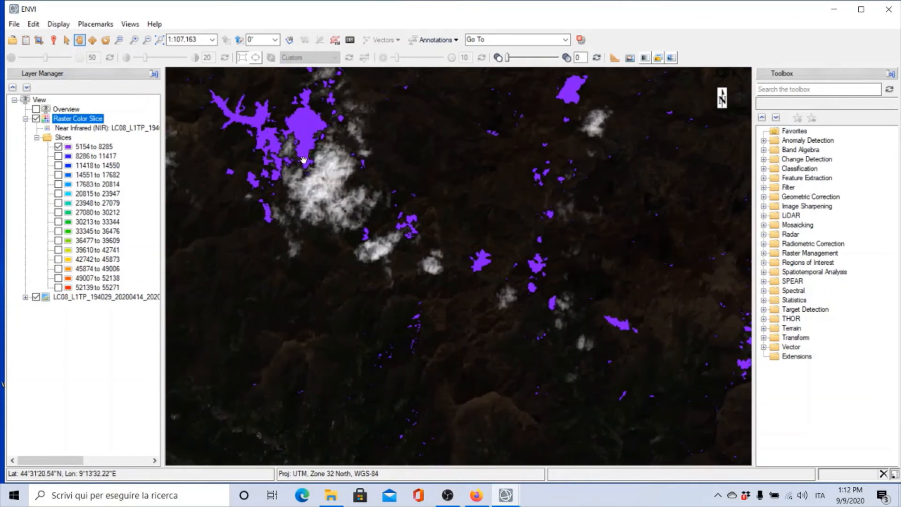
scroll(389, 199, down, 5)
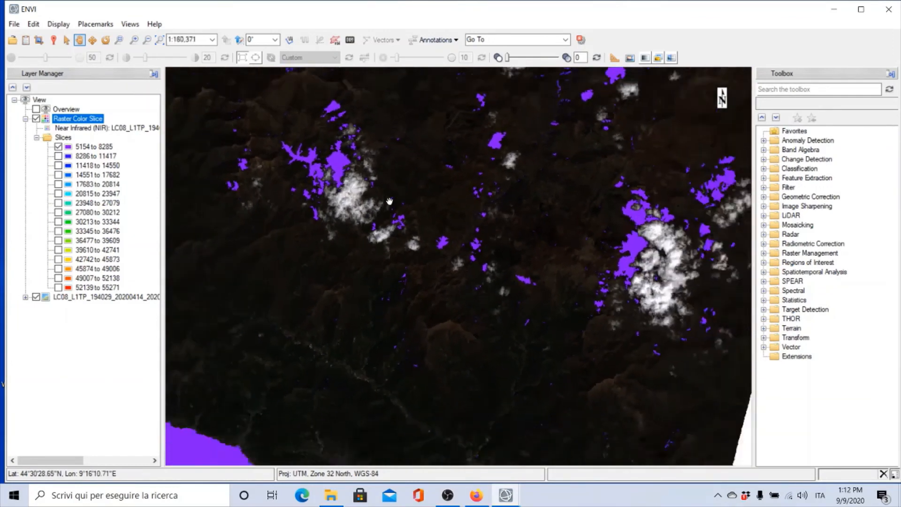
scroll(390, 201, down, 3)
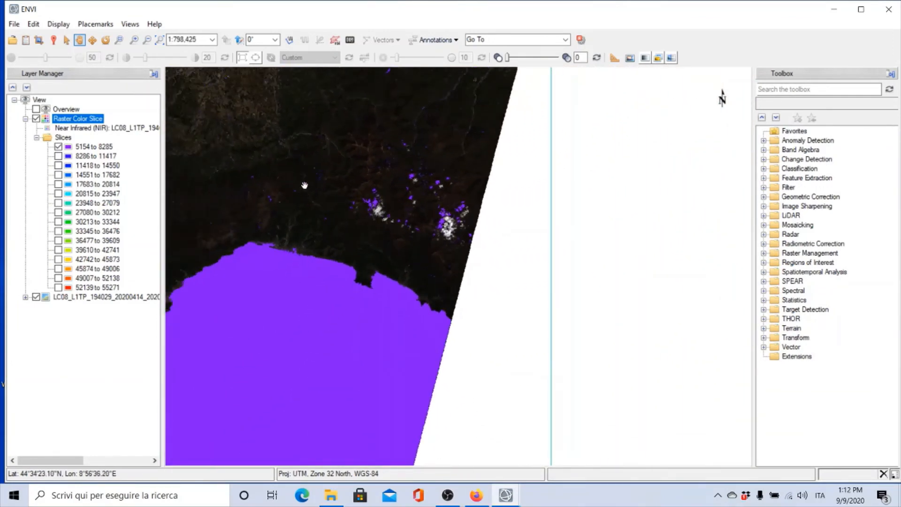
Step: Examine the winding river and the small lakes along it in the farmland south of the northwestern city
drag(304, 185, 616, 298)
scroll(500, 288, down, 1)
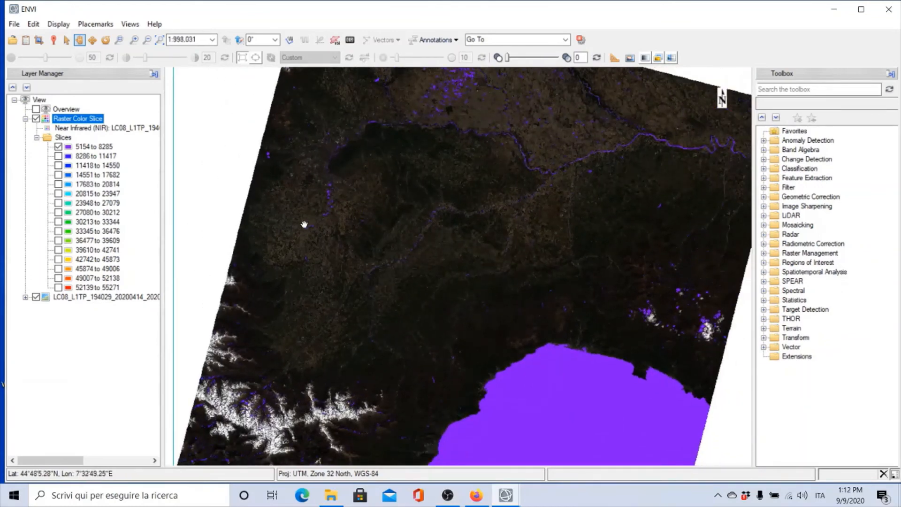
scroll(360, 241, up, 8)
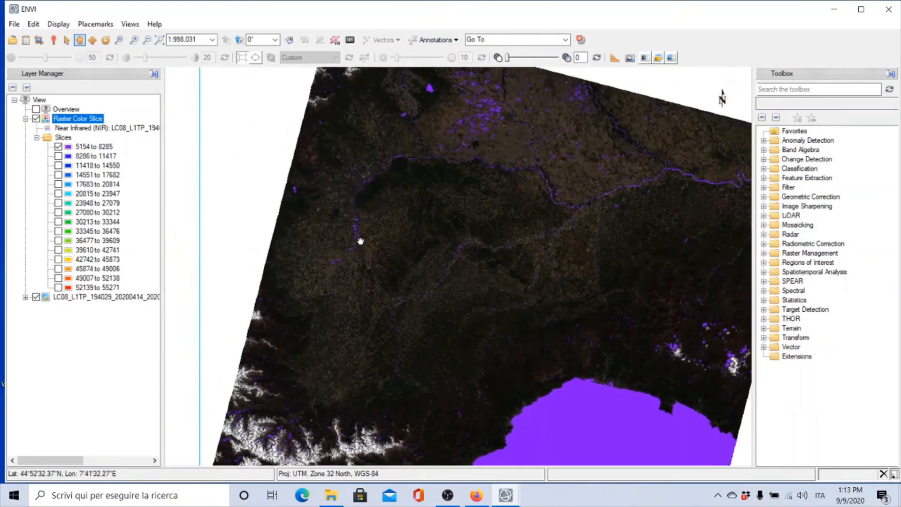
scroll(362, 248, up, 2)
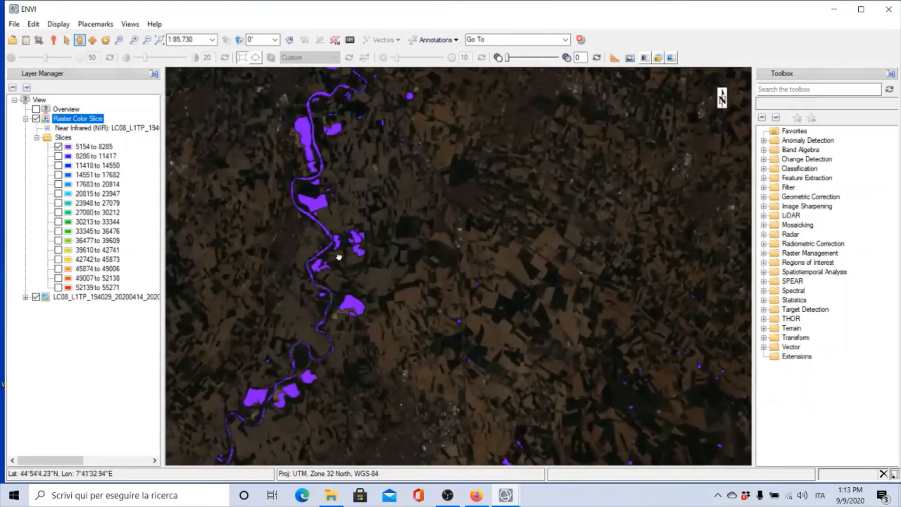
drag(336, 256, 386, 282)
scroll(418, 195, up, 1)
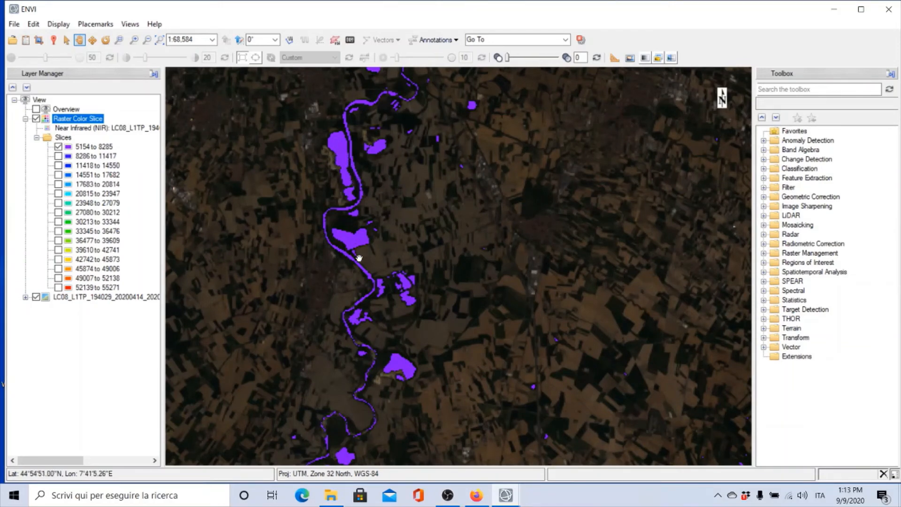
drag(425, 188, 408, 404)
drag(436, 231, 453, 310)
drag(455, 362, 543, 352)
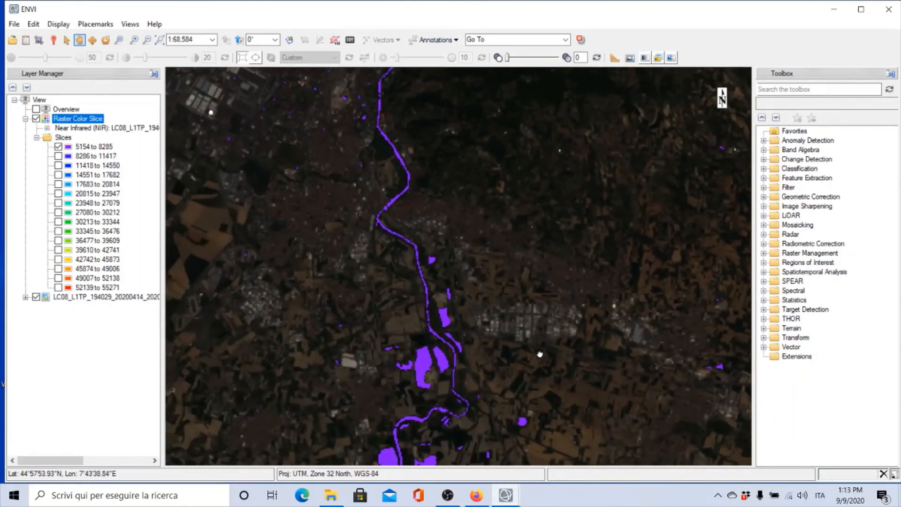
scroll(492, 272, up, 1)
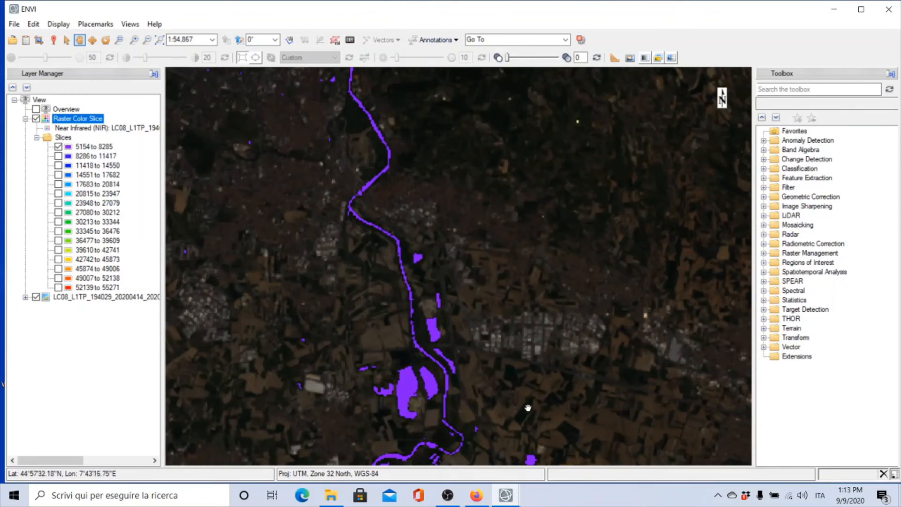
Step: Examine the two small lakes near the scene's western edge up close and in relation to the rivers around them
scroll(529, 314, down, 9)
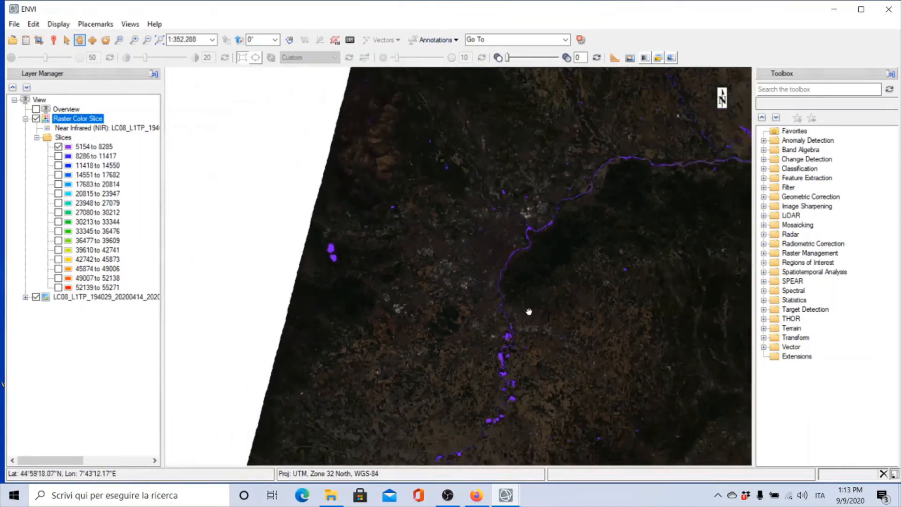
drag(424, 321, 372, 241)
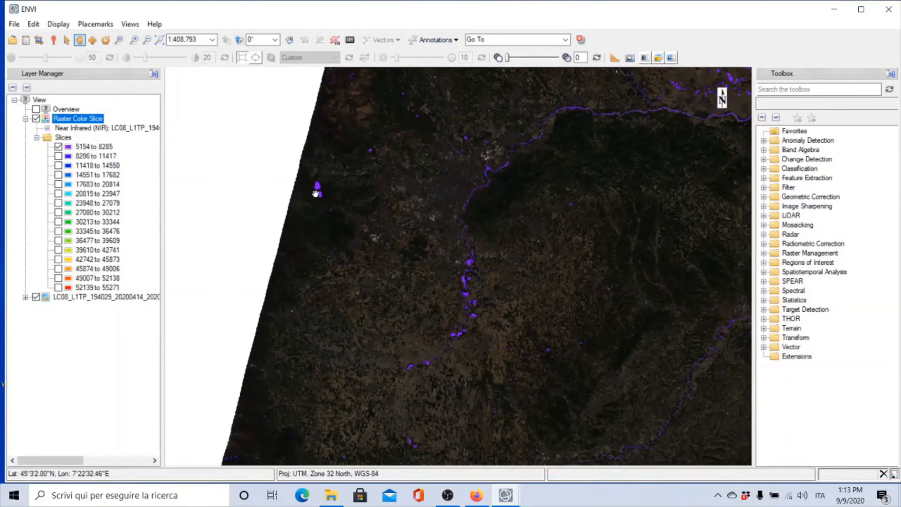
scroll(316, 194, up, 6)
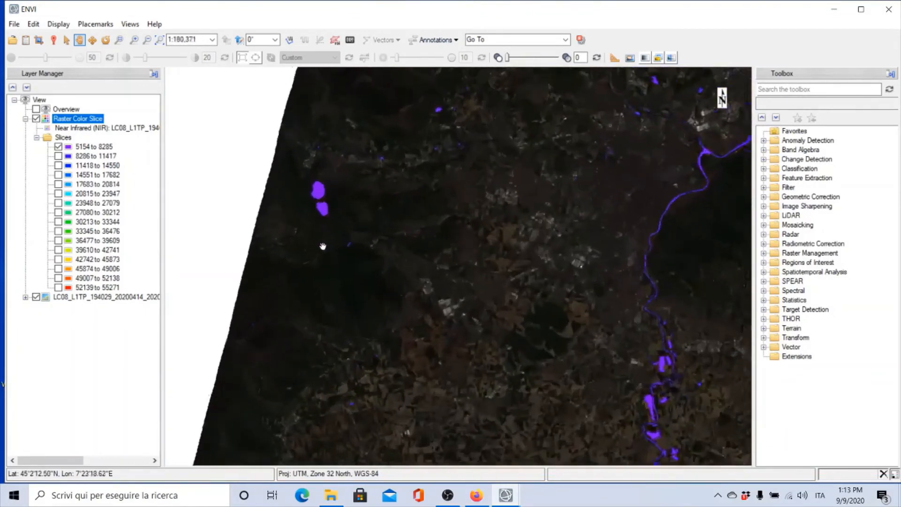
scroll(320, 247, up, 5)
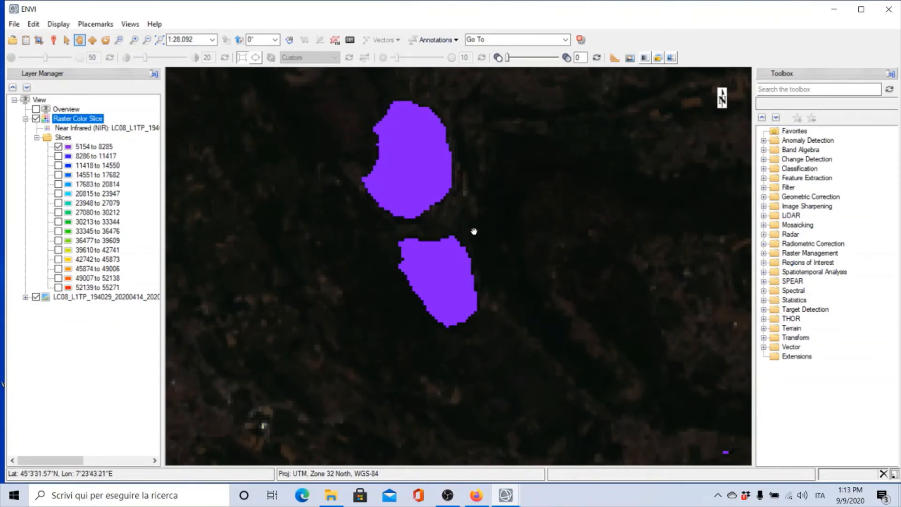
scroll(474, 231, down, 5)
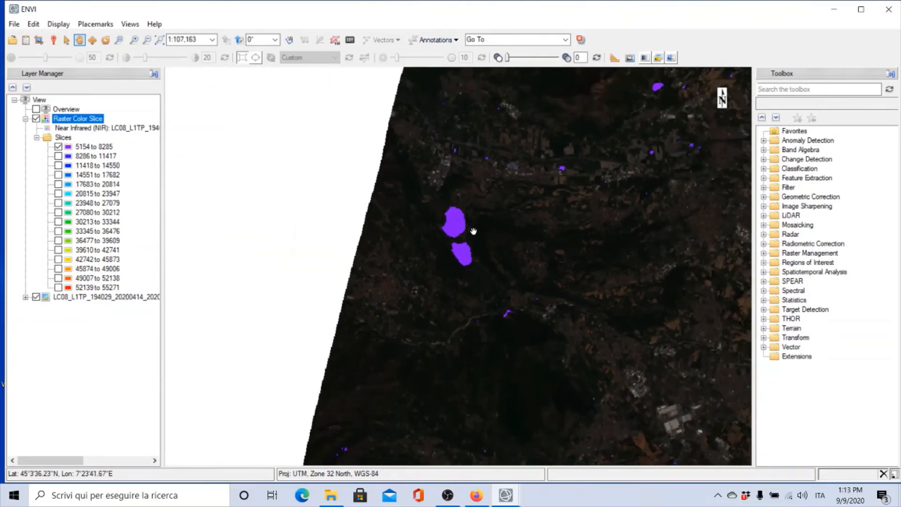
scroll(473, 231, down, 4)
drag(490, 264, 344, 218)
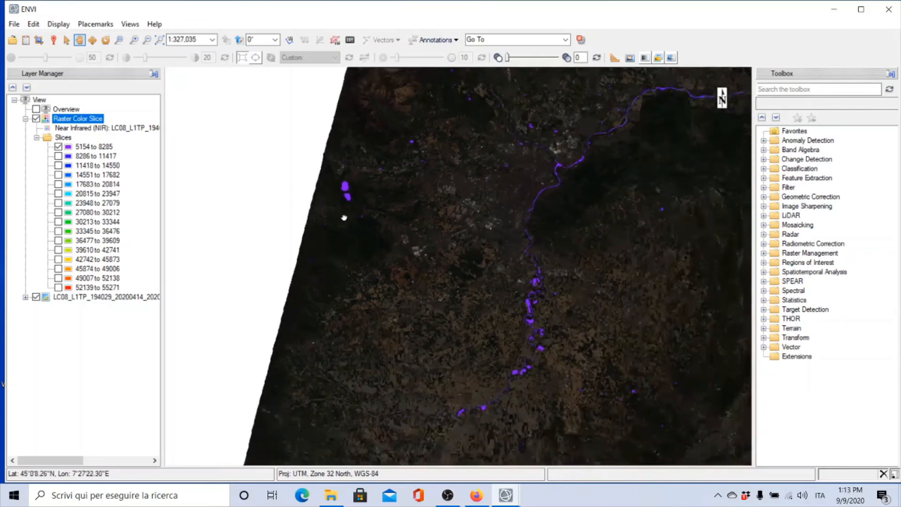
scroll(261, 186, down, 3)
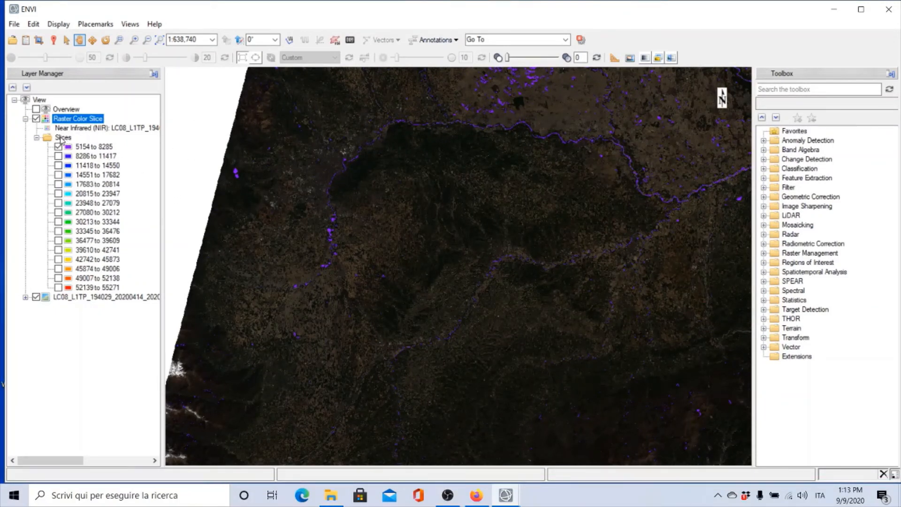
Step: Change the color of the 5154 to 8285 slice to the standard blue
right_click(61, 139)
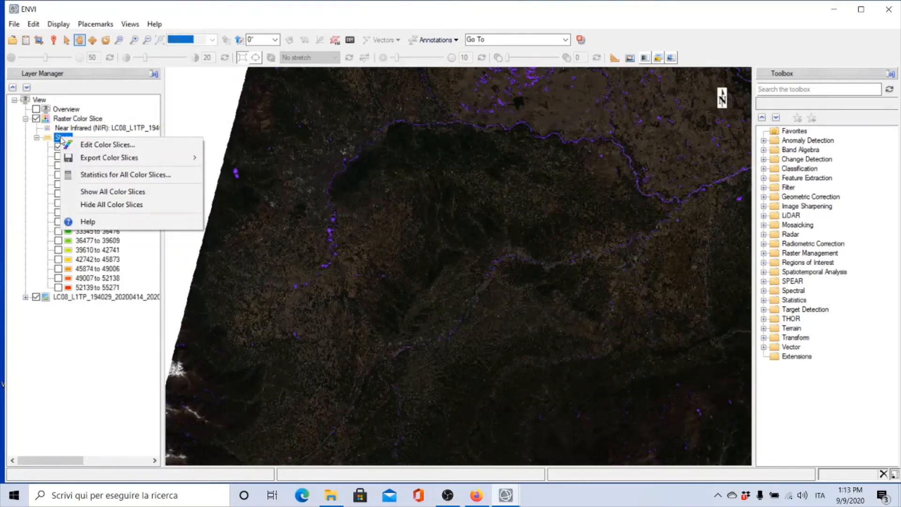
click(88, 147)
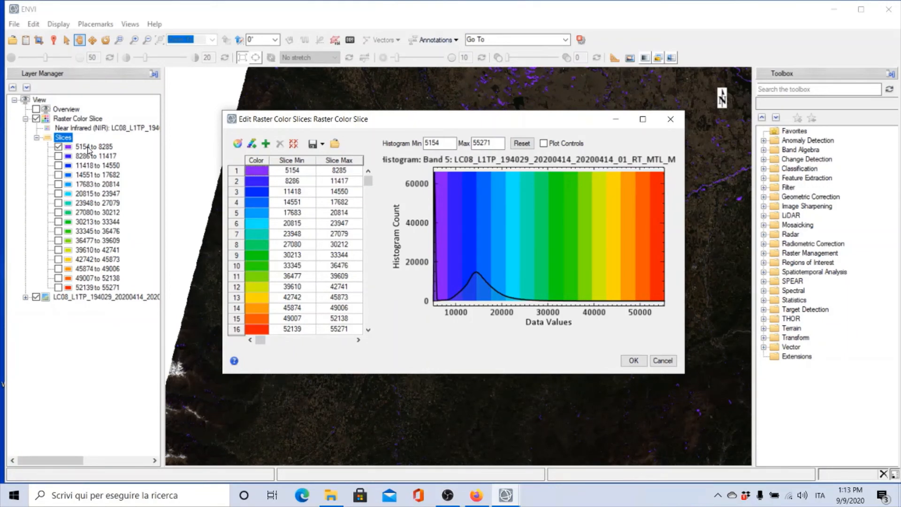
click(256, 175)
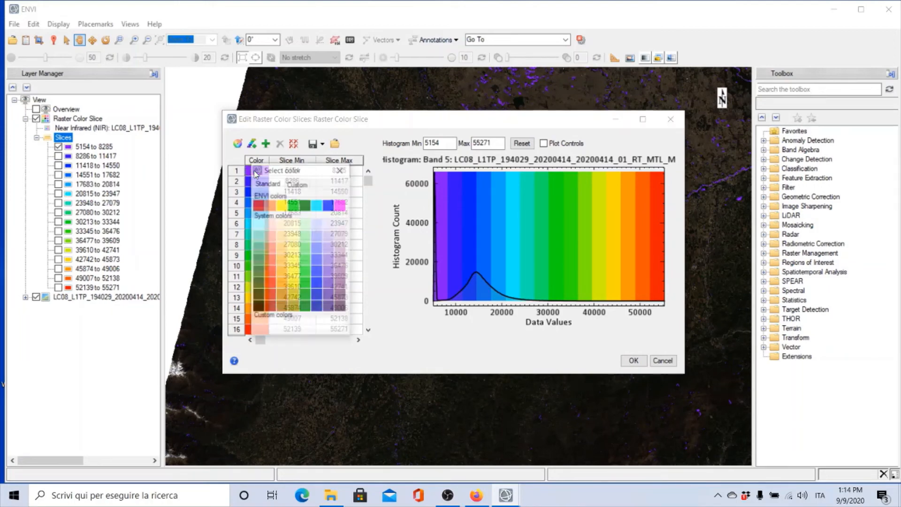
click(330, 205)
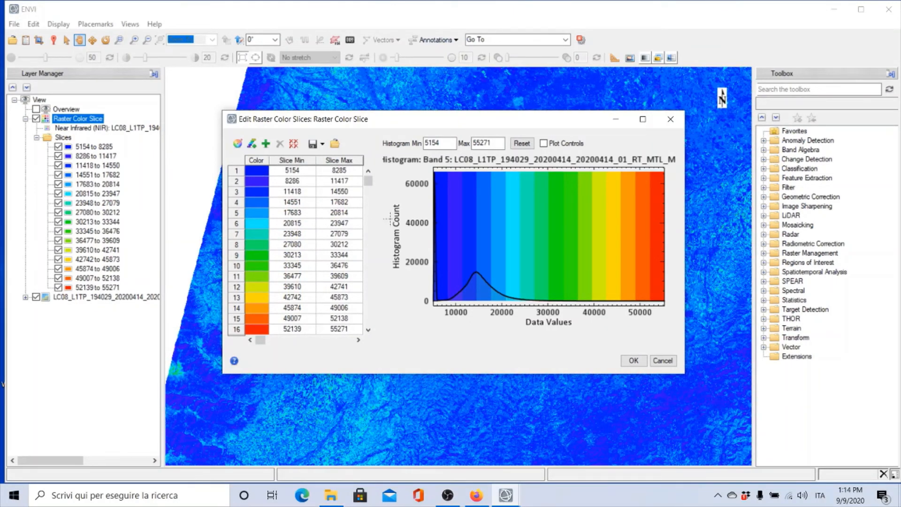
click(633, 360)
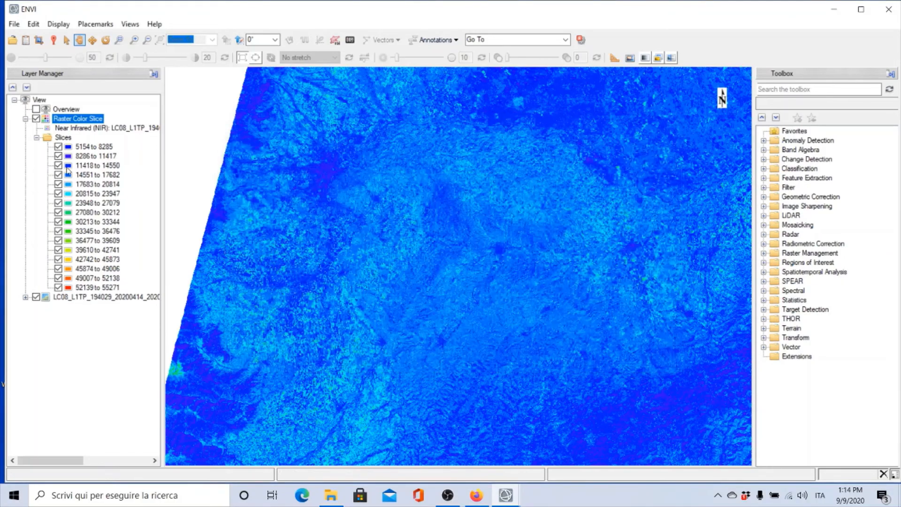
Step: Hide every color slice from 8286 to 55271, leaving only the 5154 to 8285 slice displayed
click(58, 156)
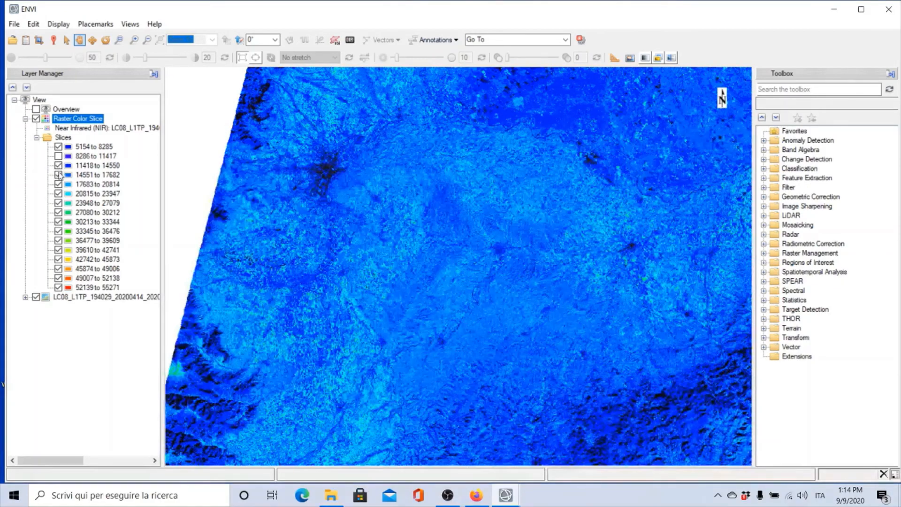
click(58, 175)
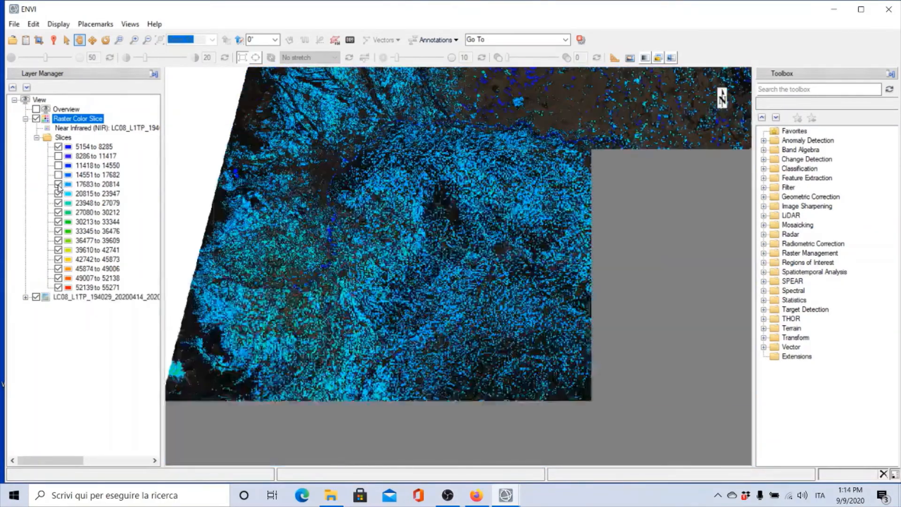
click(58, 184)
click(58, 194)
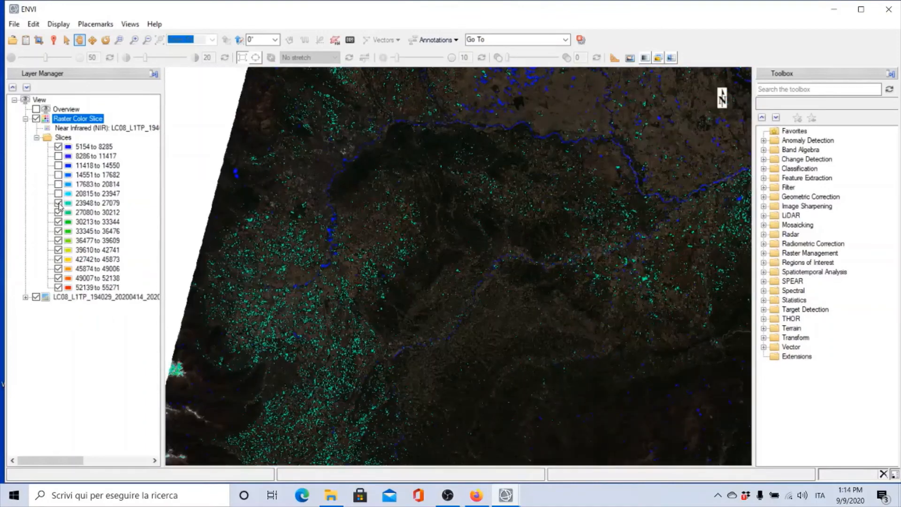
click(58, 203)
click(58, 212)
click(59, 221)
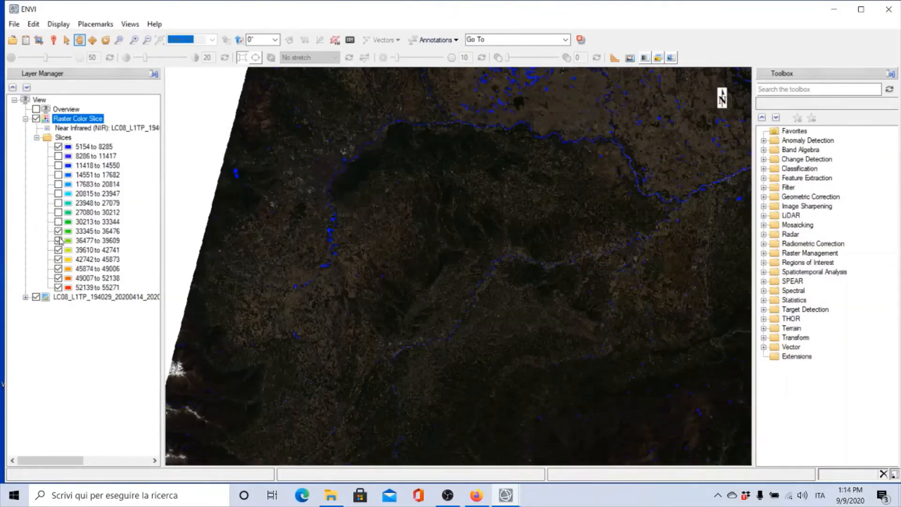
click(58, 232)
click(58, 241)
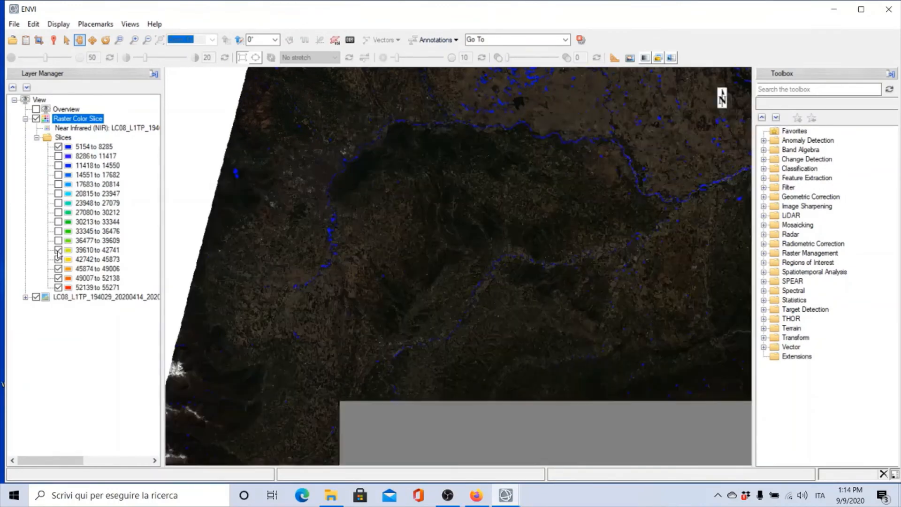
click(59, 250)
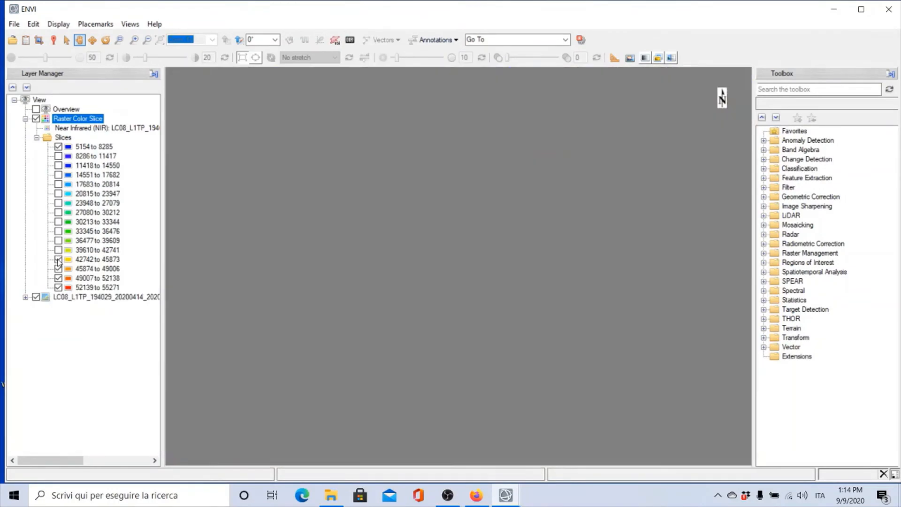
click(58, 260)
click(58, 269)
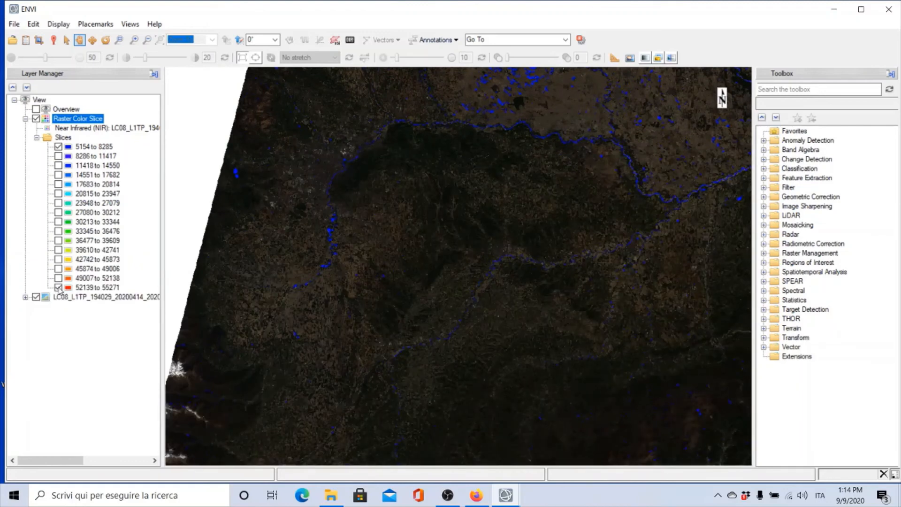
click(58, 288)
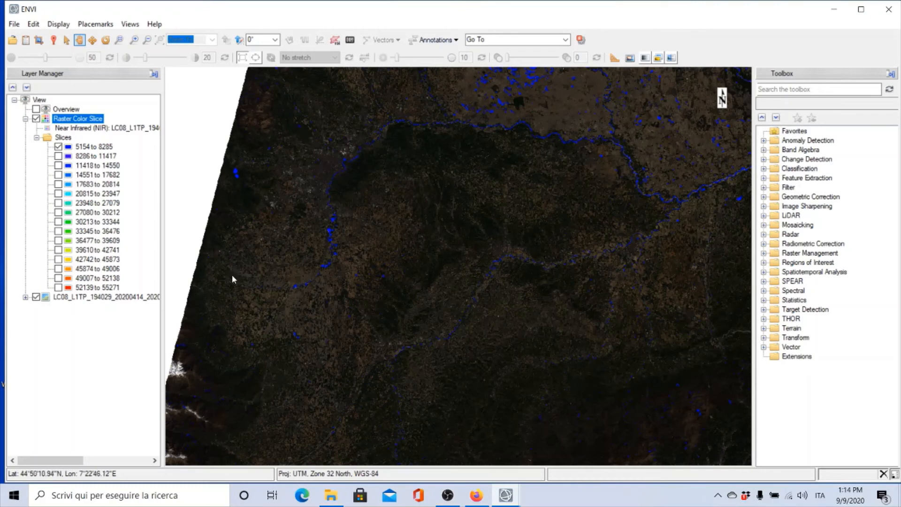
Step: Hide the 5154 to 8285 slice and display the five highest slices, from 39610 to 55271, instead
scroll(302, 254, down, 3)
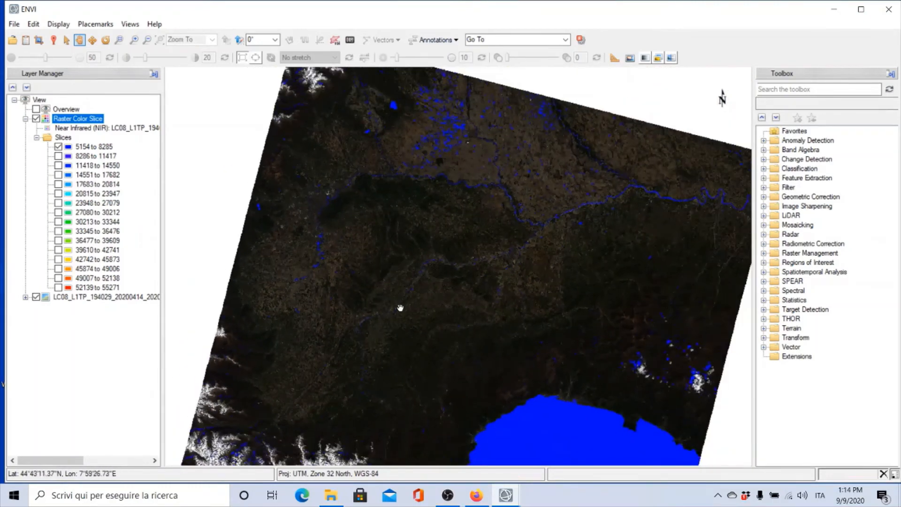
drag(400, 306, 373, 269)
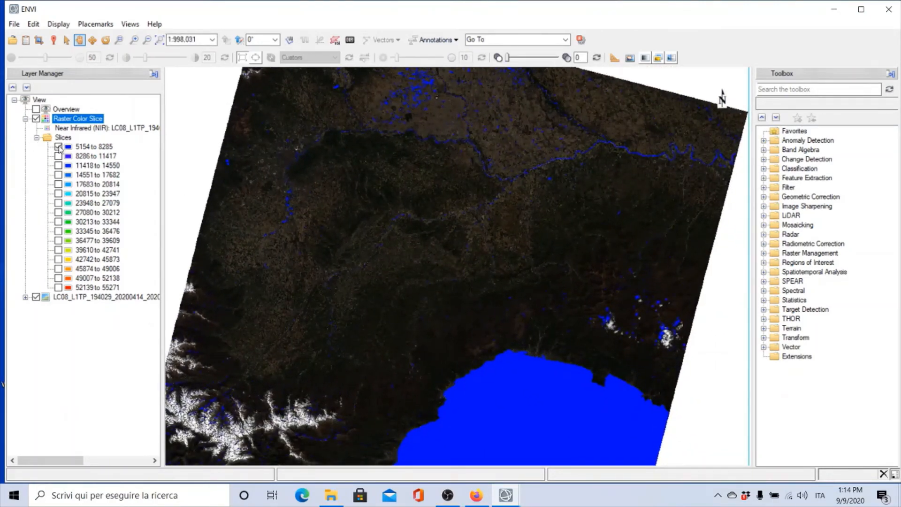
click(58, 147)
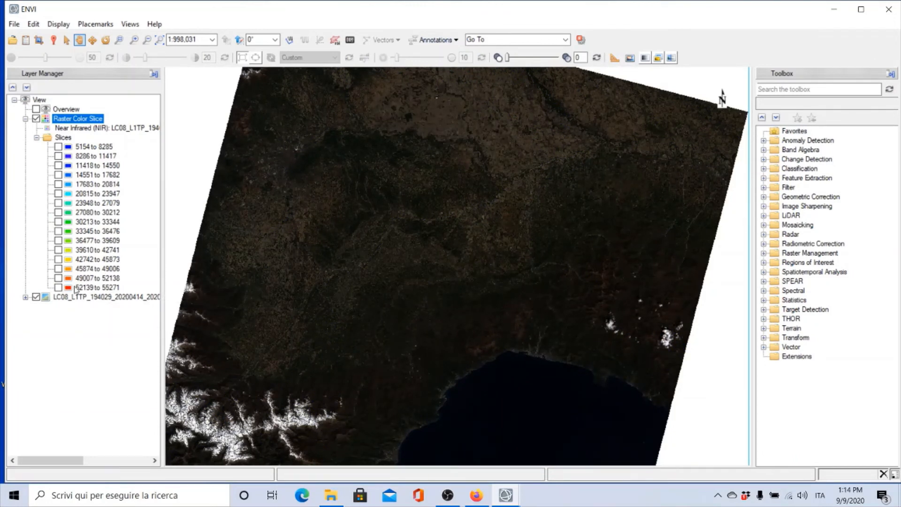
click(58, 288)
click(59, 269)
click(59, 260)
click(59, 250)
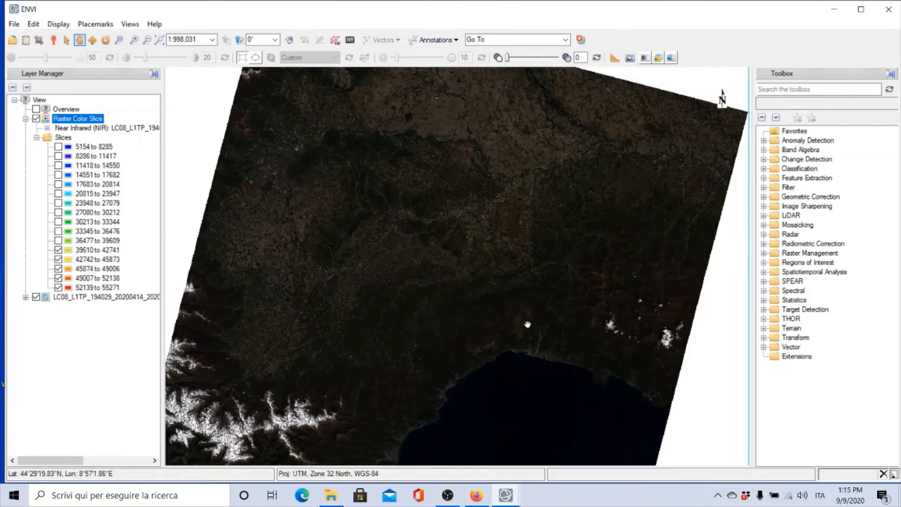
Step: Examine the snow-covered mountains west of the coast for areas covered by the highest reflectance slices
scroll(517, 318, down, 2)
scroll(517, 319, up, 8)
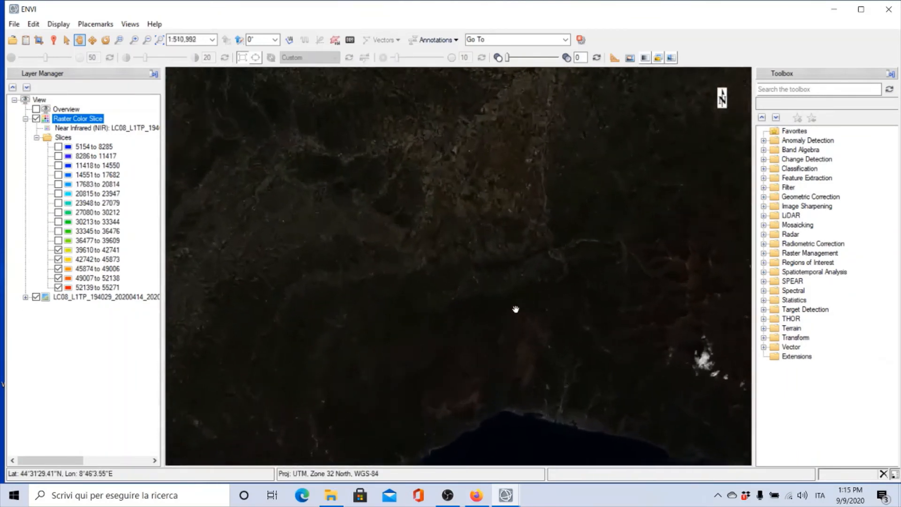
drag(500, 358, 717, 174)
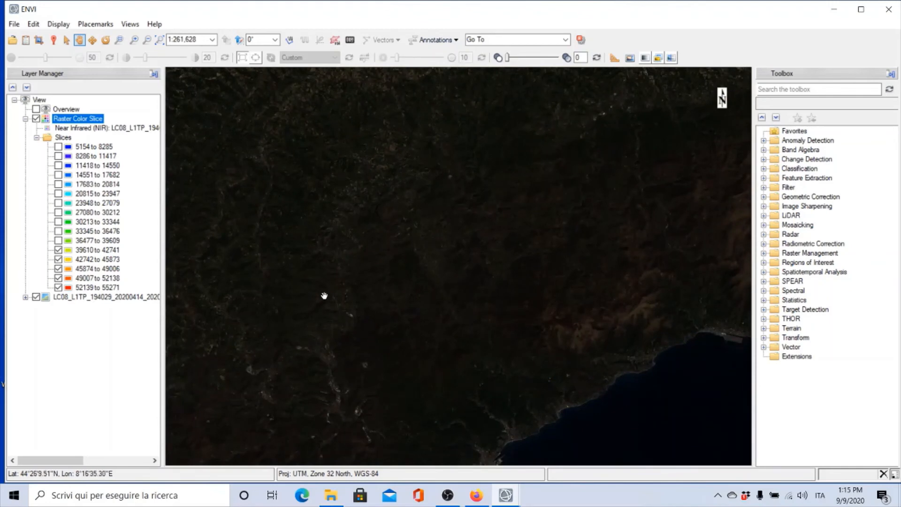
drag(255, 380, 459, 130)
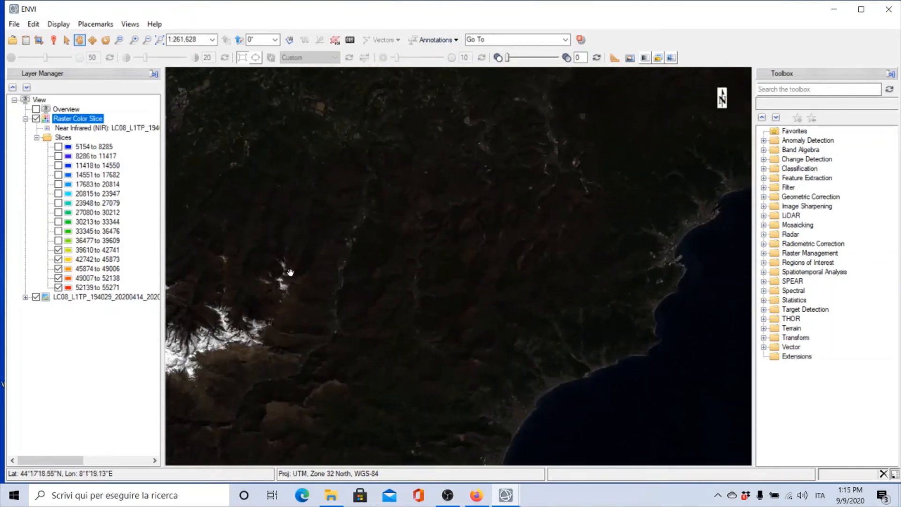
drag(328, 278, 547, 223)
scroll(382, 319, up, 4)
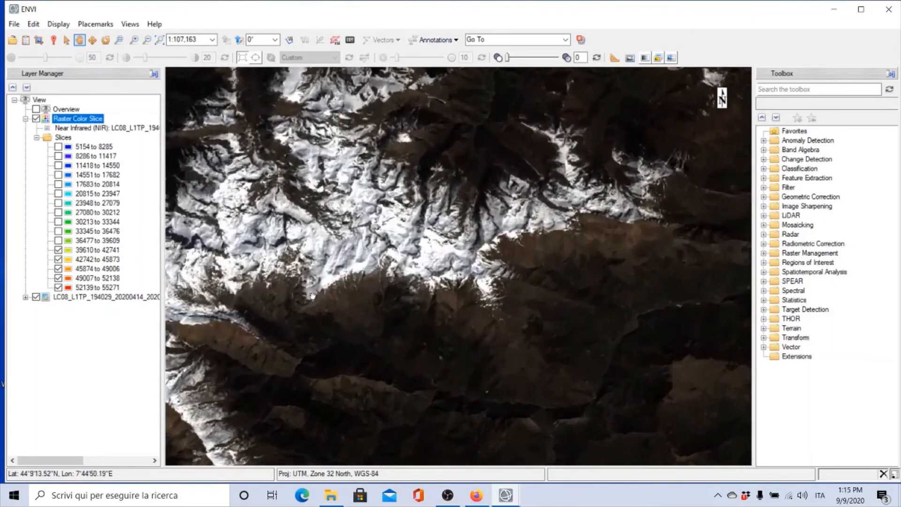
scroll(450, 295, up, 2)
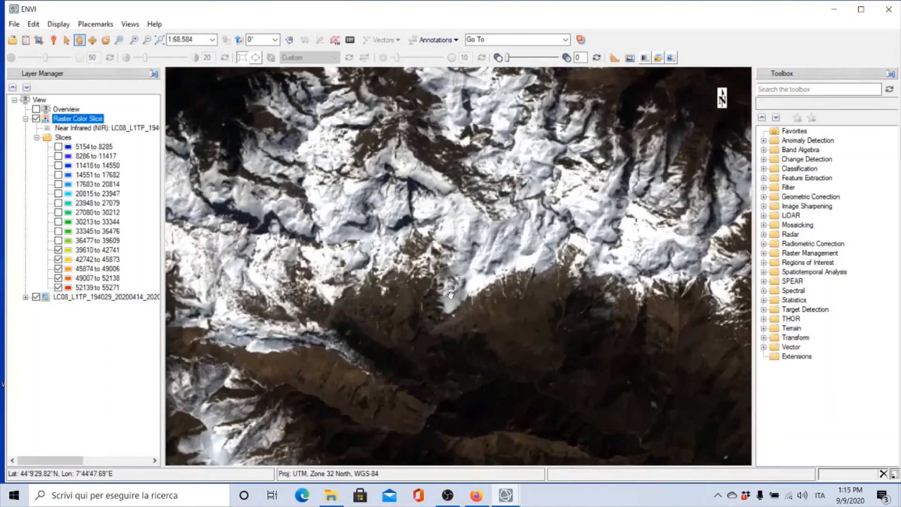
scroll(451, 300, down, 3)
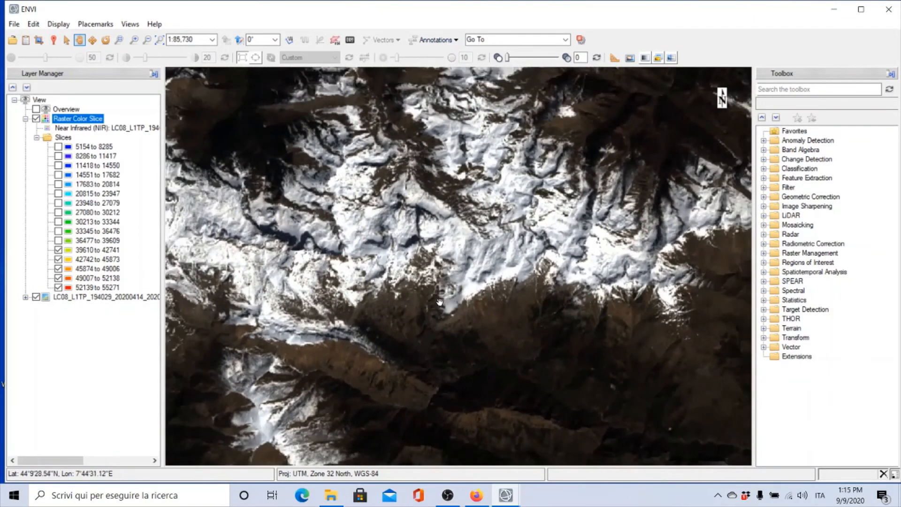
scroll(440, 301, down, 6)
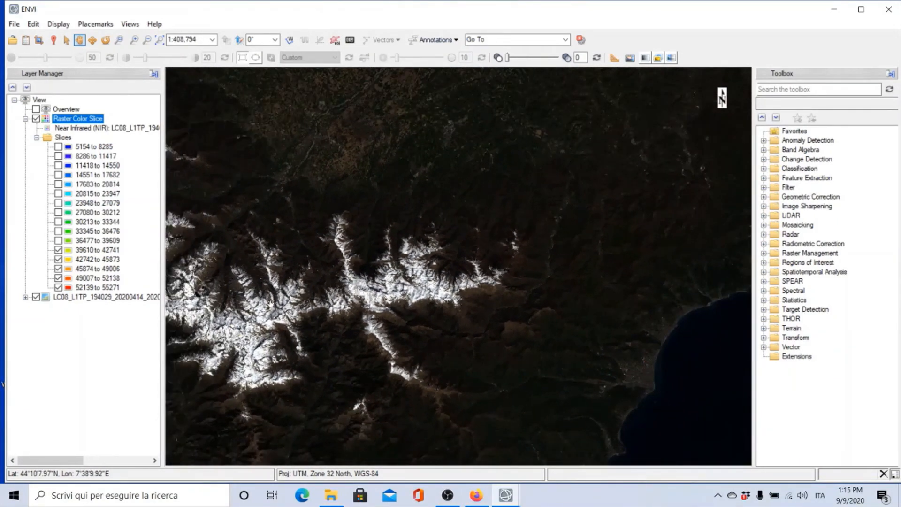
drag(271, 304, 413, 262)
scroll(371, 258, down, 2)
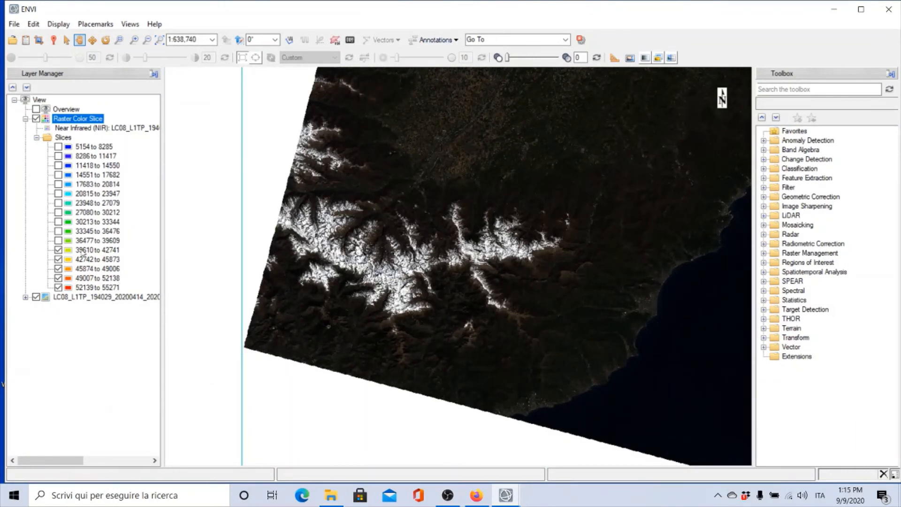
Step: Edit the raster color slices and delete the five highest ones, from 39610 to 55271
right_click(55, 137)
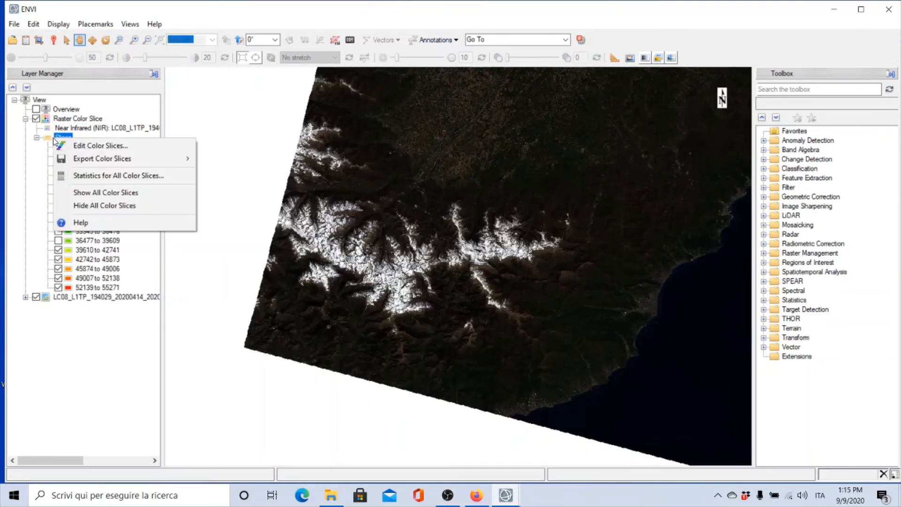
click(96, 146)
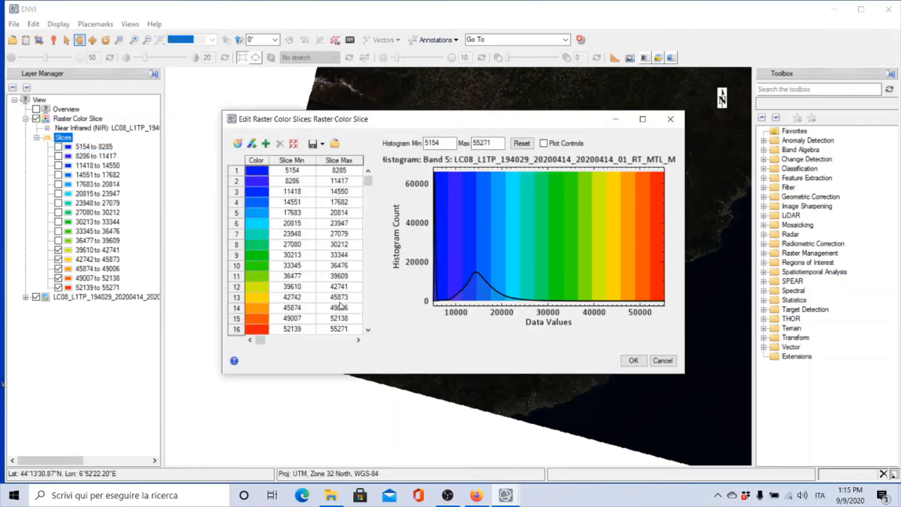
click(238, 329)
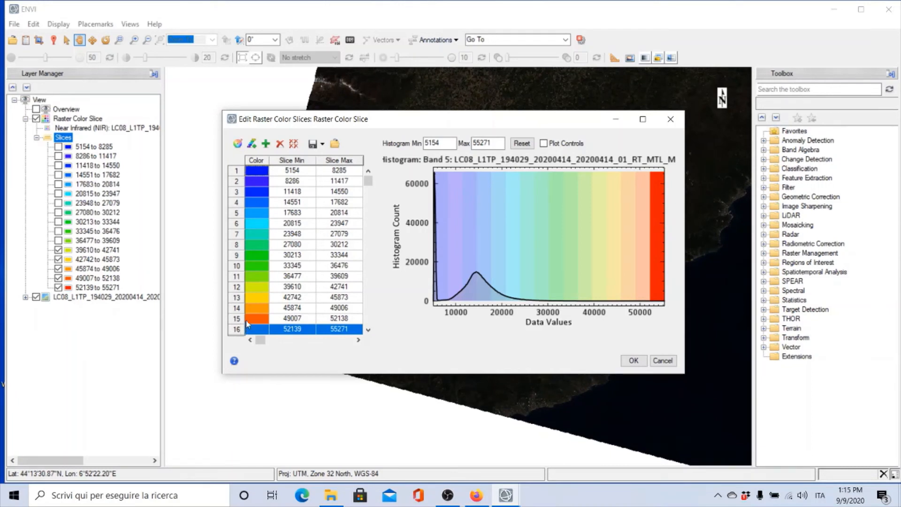
shift+click(237, 287)
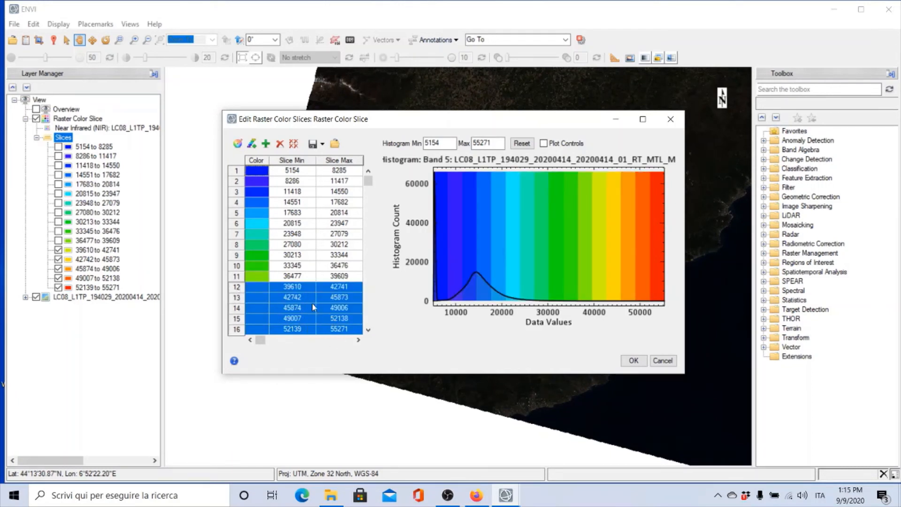
click(279, 144)
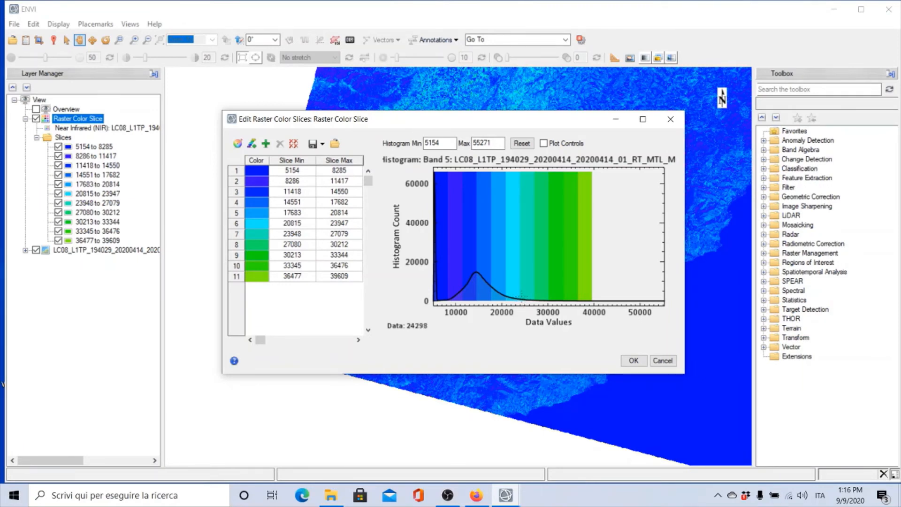
Step: Delete the five slices from 23948 to 39609 from the color slice list
click(237, 234)
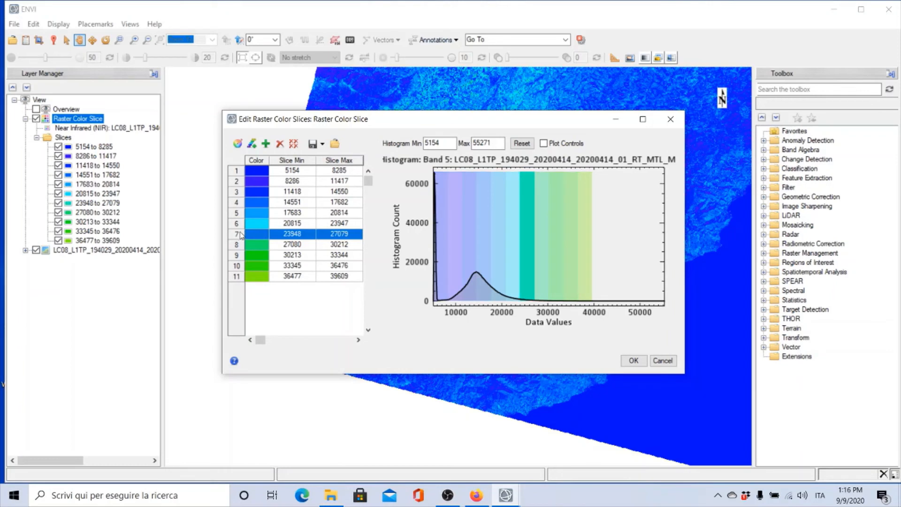
shift+click(236, 277)
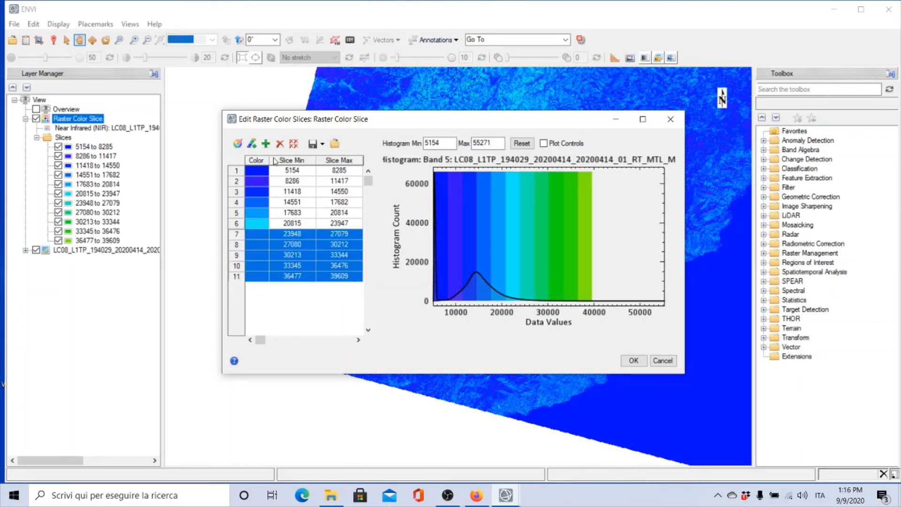
click(280, 144)
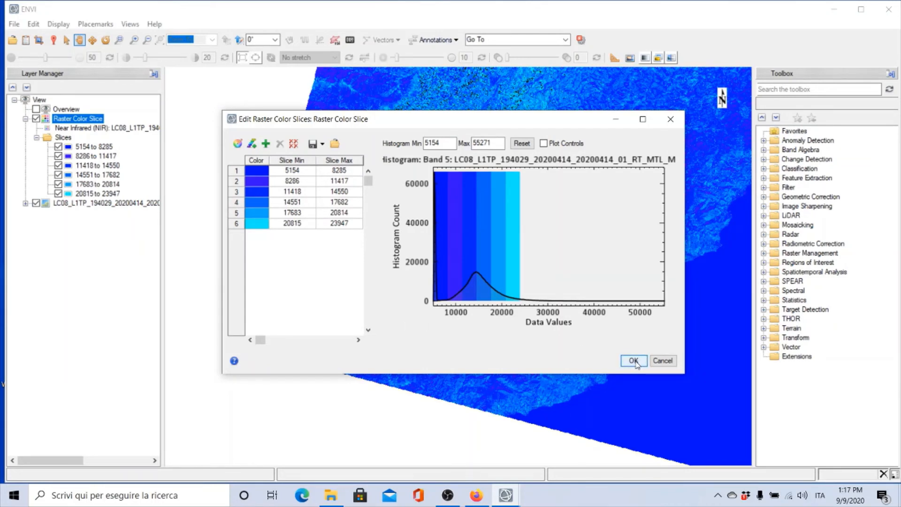
Step: Recolor the 11418 to 14550 and 14551 to 17682 slices with the standard light green and apply the slice edits
click(251, 187)
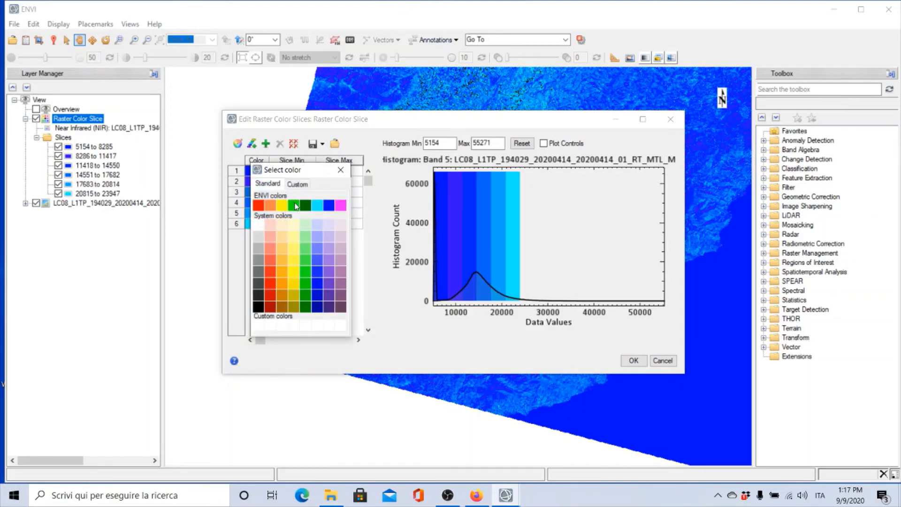
click(295, 205)
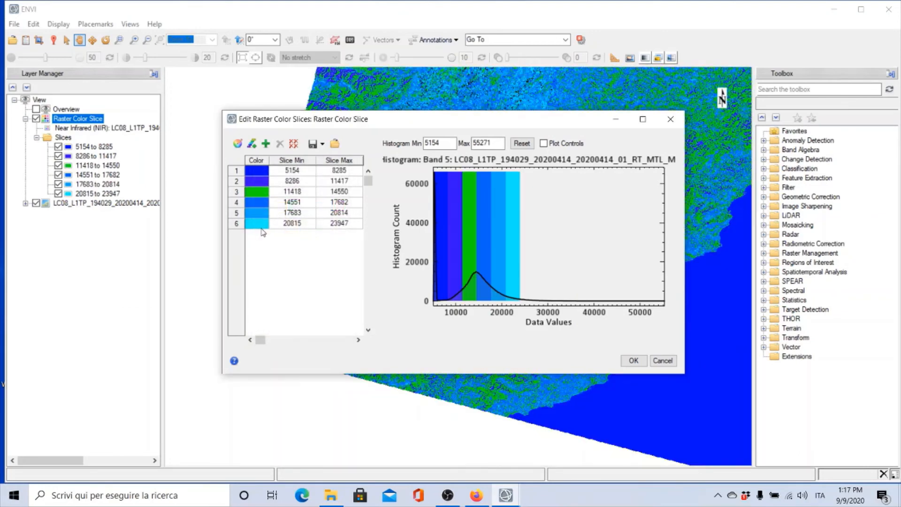
click(258, 207)
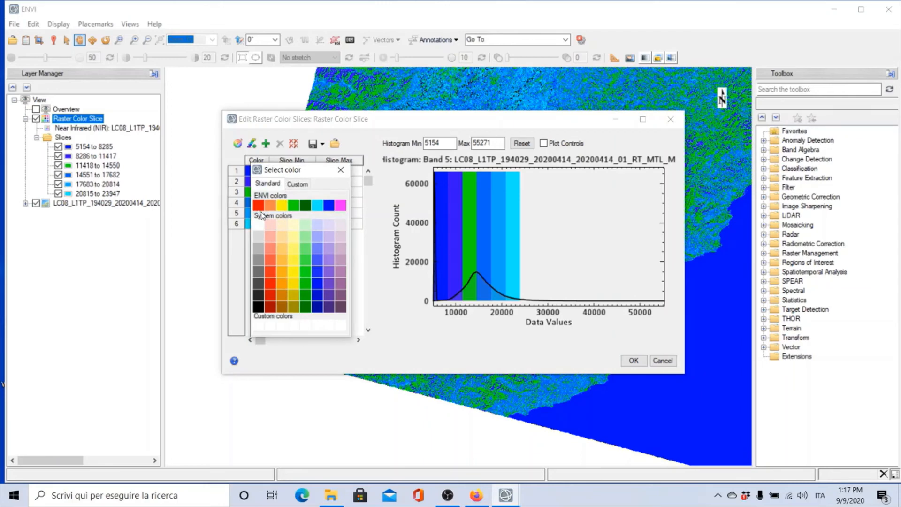
click(298, 207)
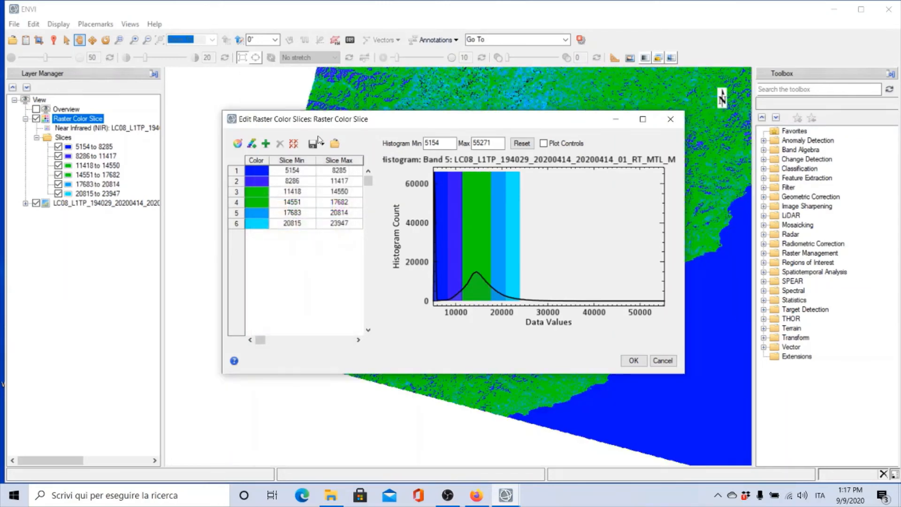
drag(329, 123, 167, 227)
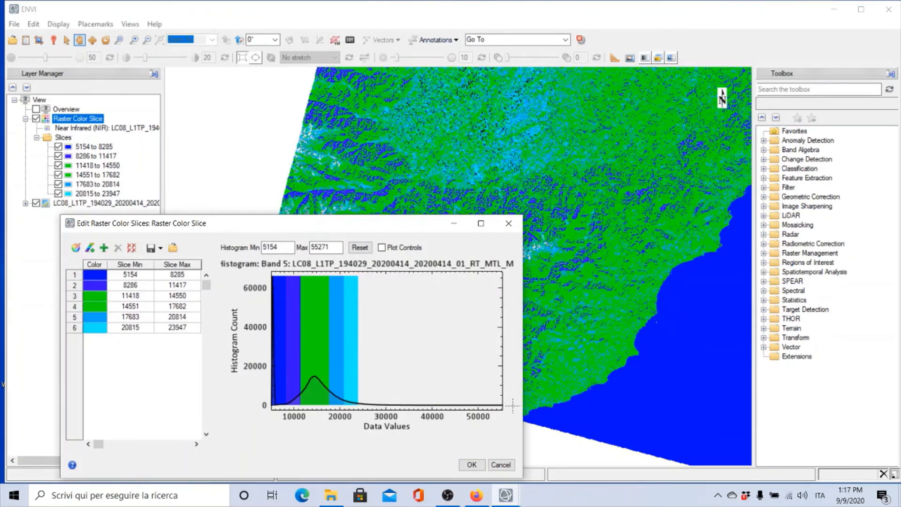
click(470, 464)
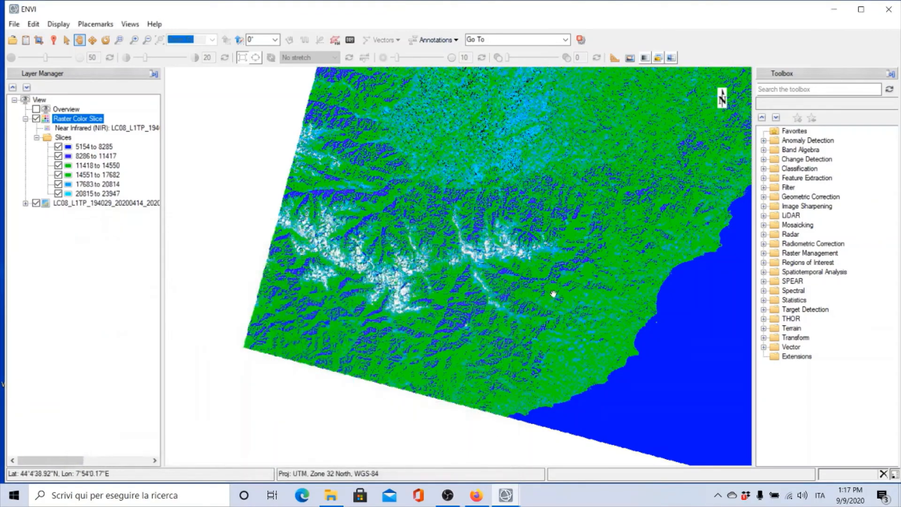
Step: Examine how the recolored slices cover the coast, the mountains and the inland plain
scroll(495, 298, up, 2)
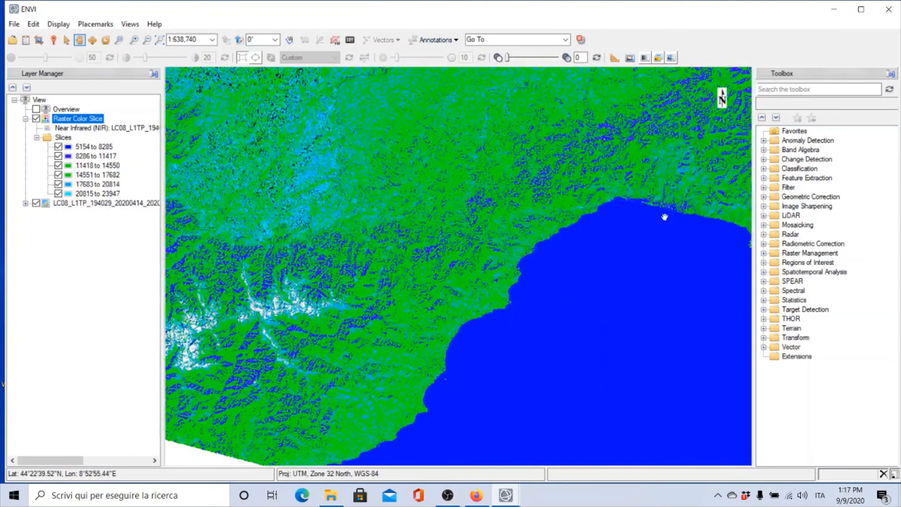
drag(664, 216, 463, 169)
drag(481, 129, 510, 215)
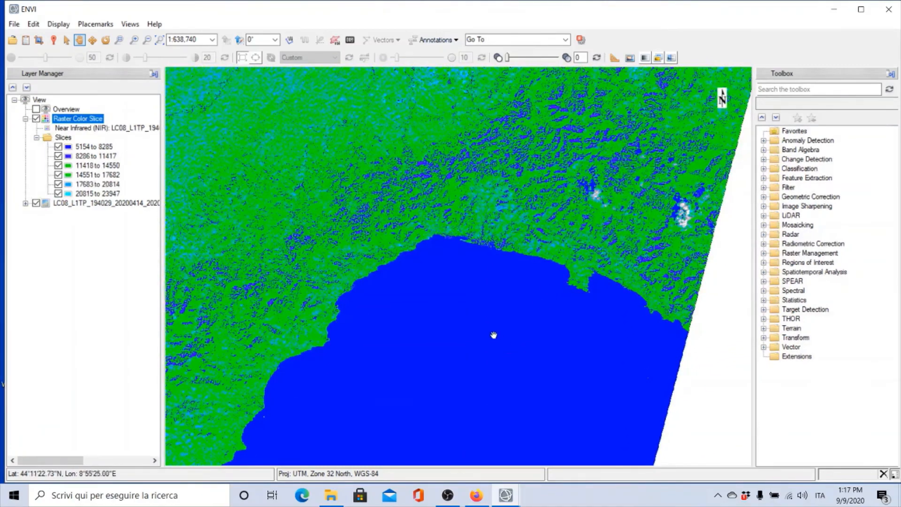
drag(439, 325, 621, 441)
drag(473, 238, 441, 194)
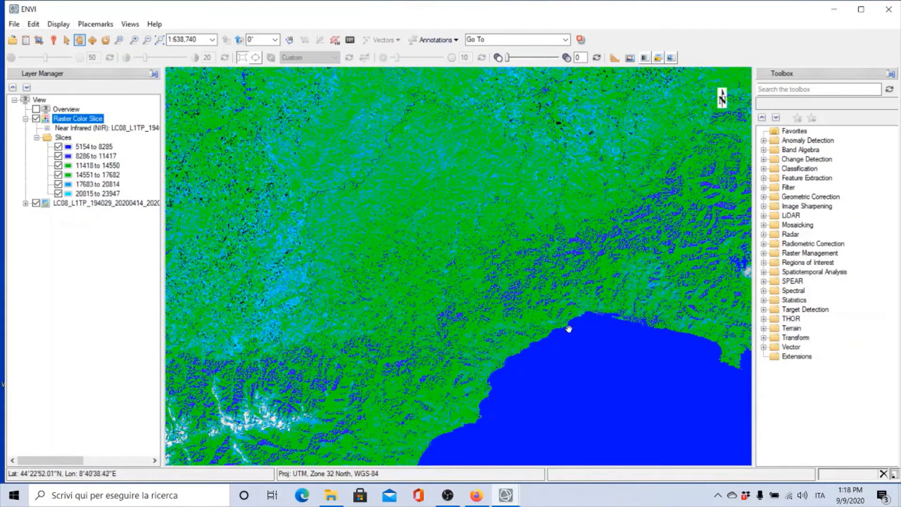
drag(402, 201, 607, 397)
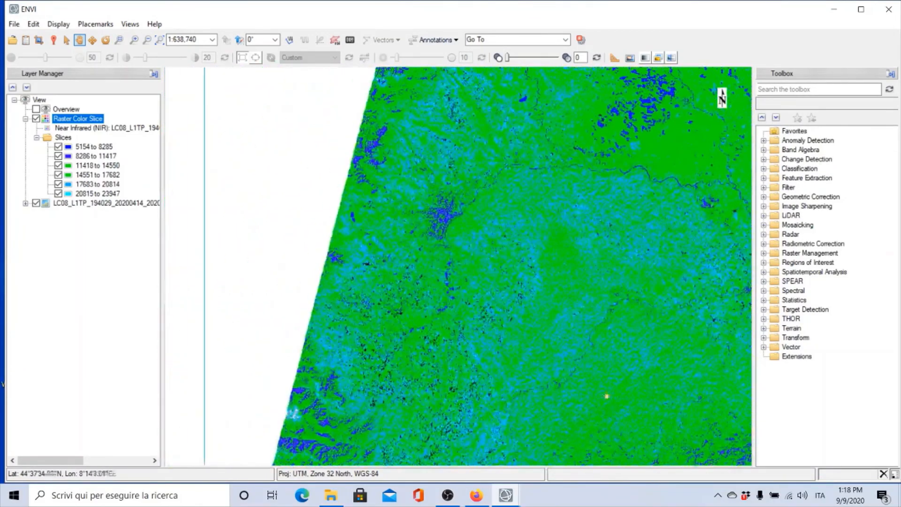
Step: Hide the 8286 to 11417 slice to expose the built-up area of the city beside the river
scroll(441, 230, up, 1)
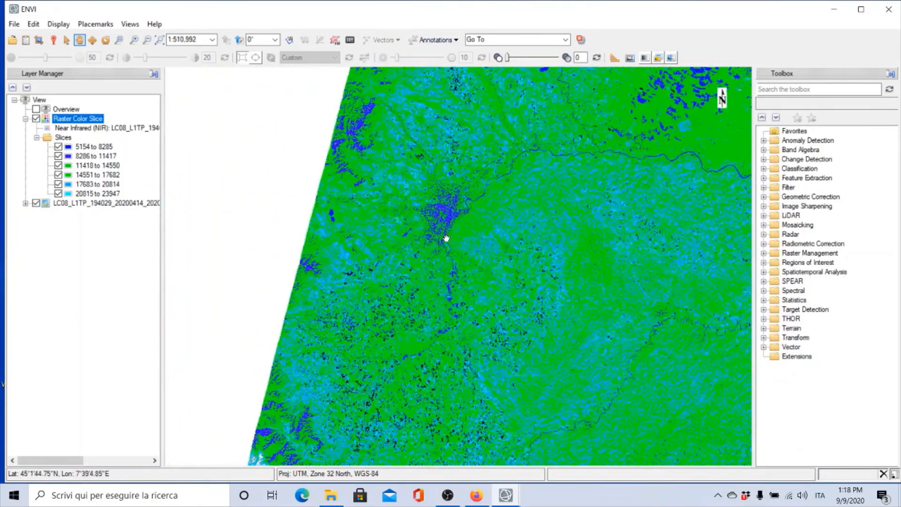
scroll(446, 238, up, 3)
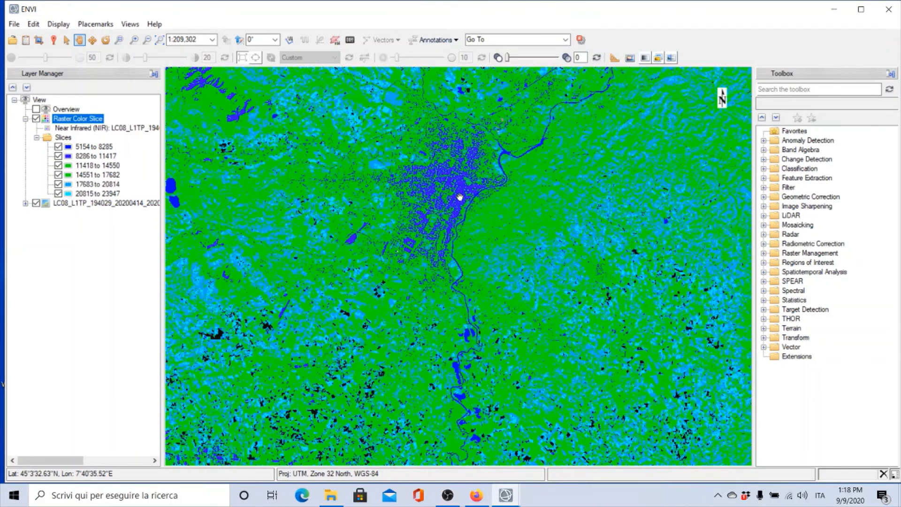
click(58, 156)
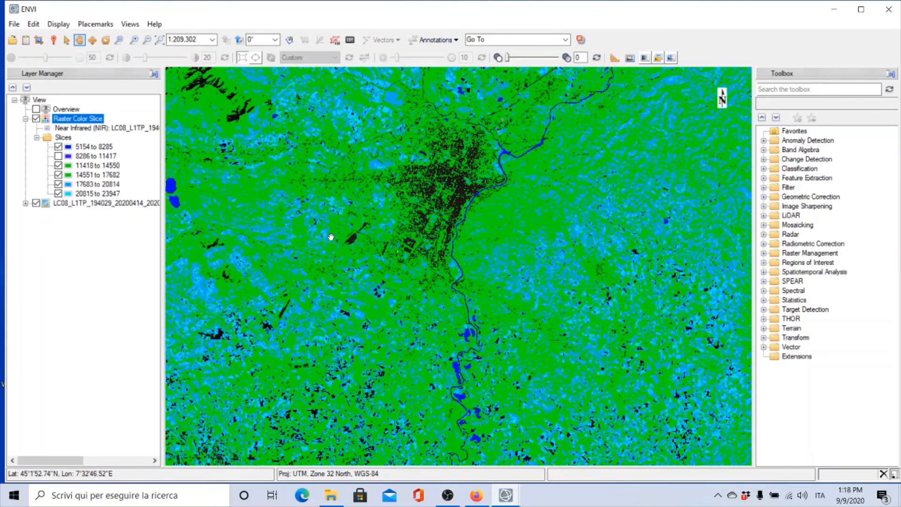
Step: Inspect the small settlements, fields and river south and east of the city for pixels left uncovered by the displayed slices
drag(613, 223, 380, 108)
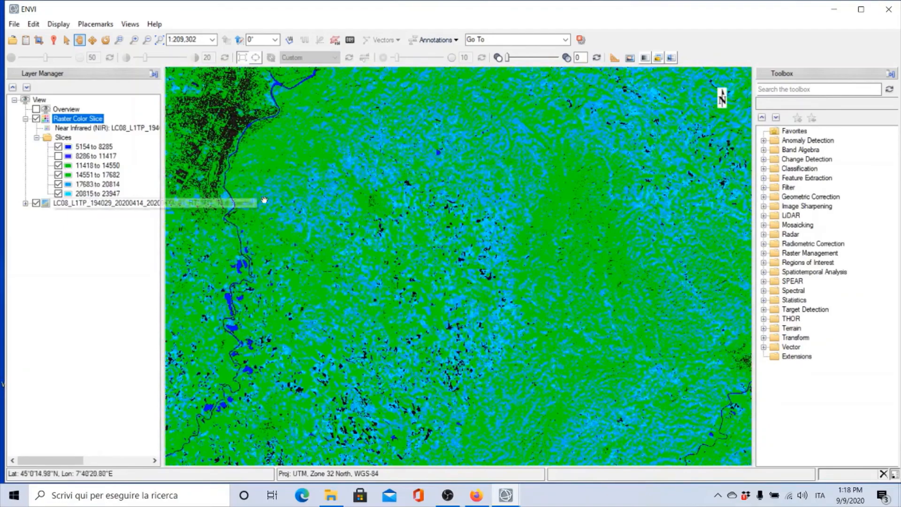
scroll(368, 219, up, 5)
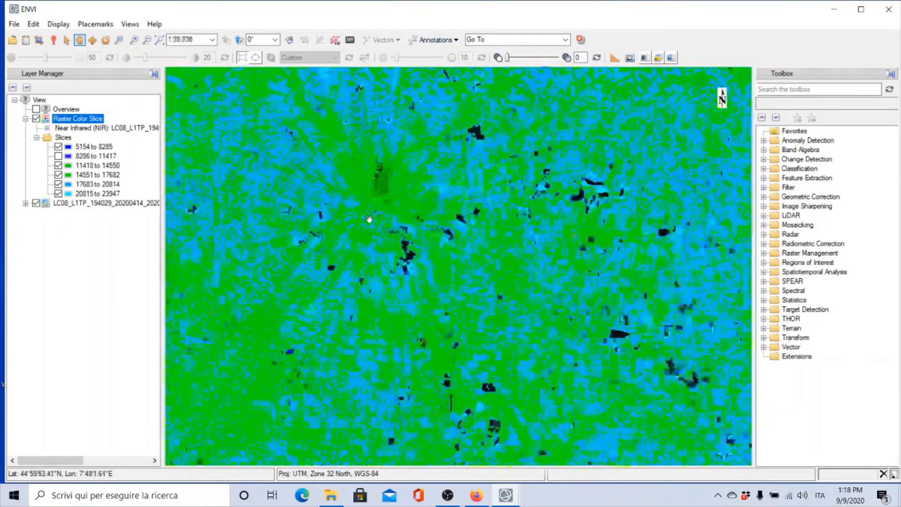
scroll(395, 224, up, 2)
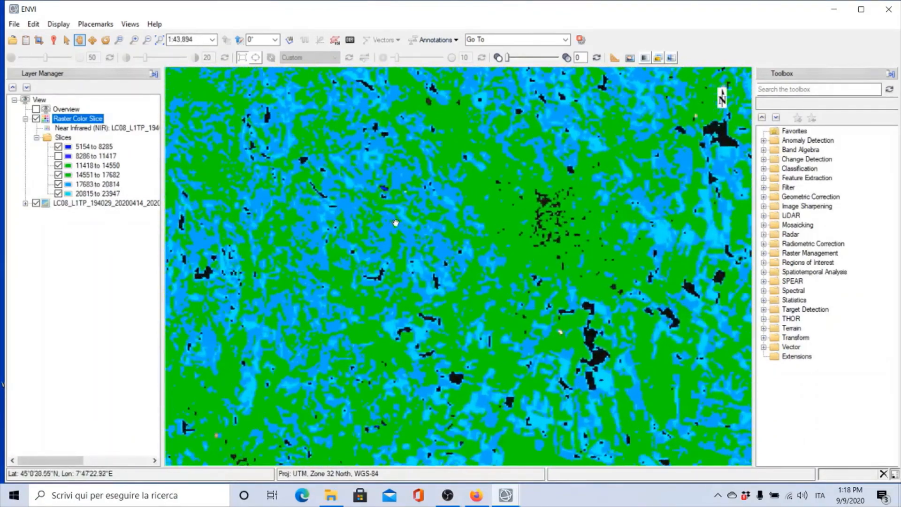
drag(386, 233, 526, 196)
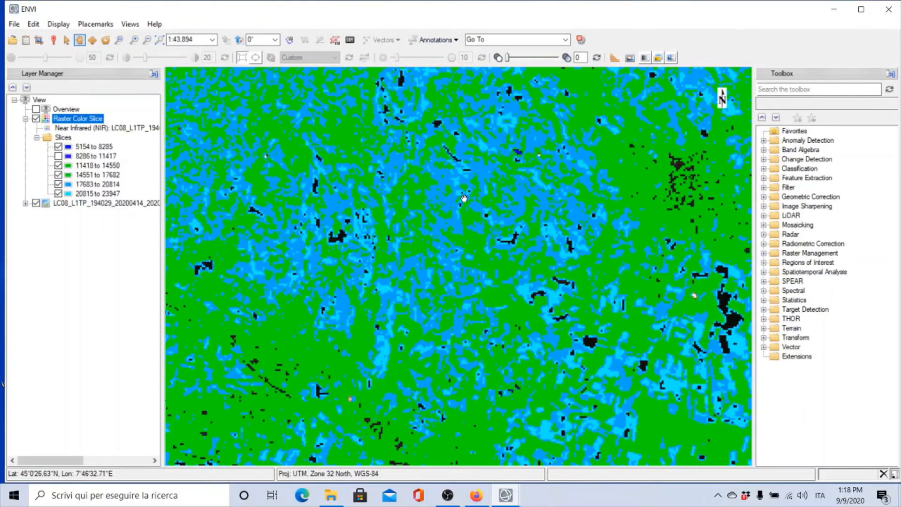
scroll(464, 198, down, 4)
drag(464, 198, 522, 179)
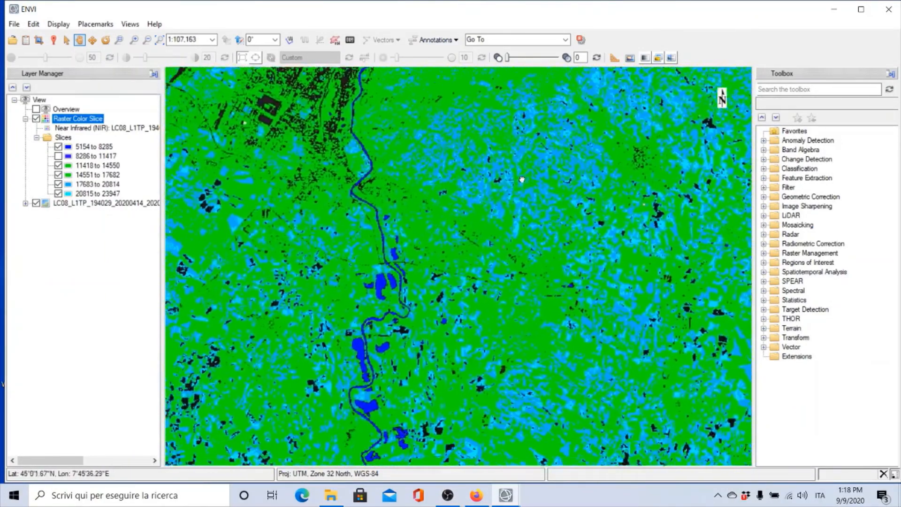
scroll(526, 176, down, 2)
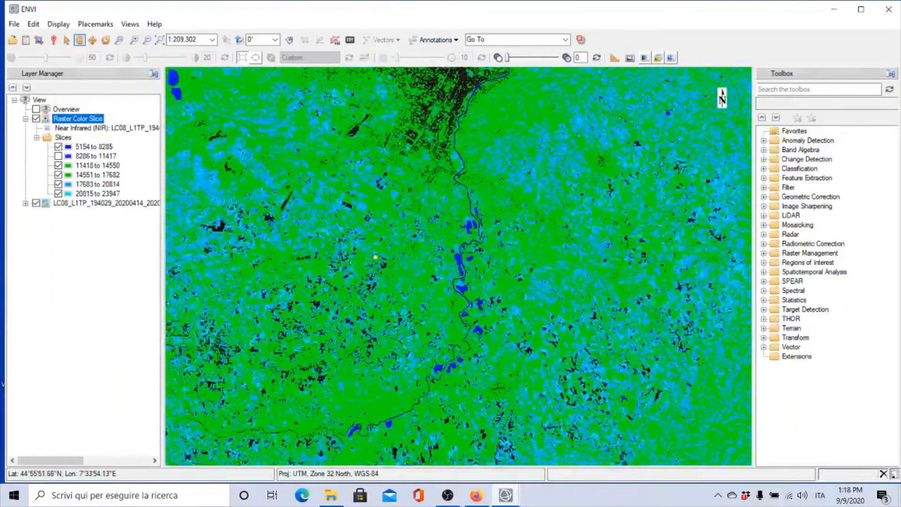
drag(375, 257, 447, 204)
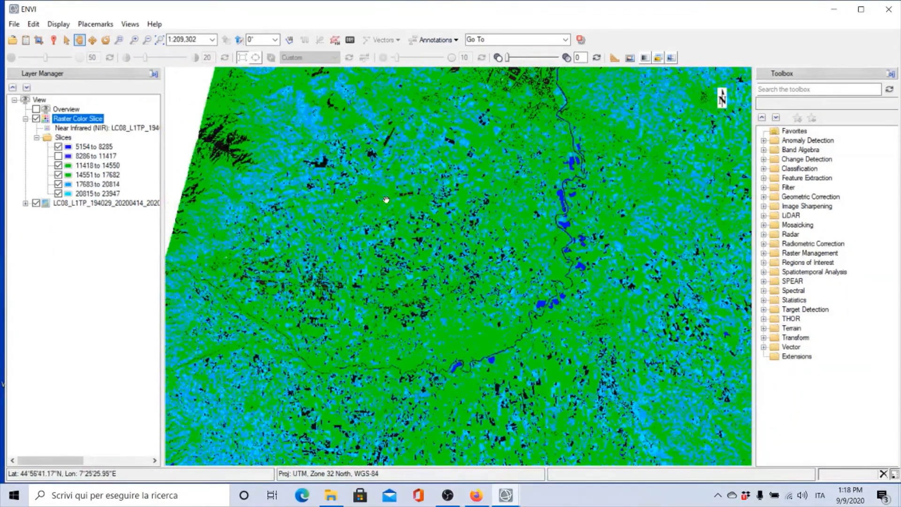
Step: Follow the river northeast and inspect the flooded fields and towns along it for water and uncovered built-up pixels
drag(504, 155, 366, 281)
drag(529, 163, 336, 306)
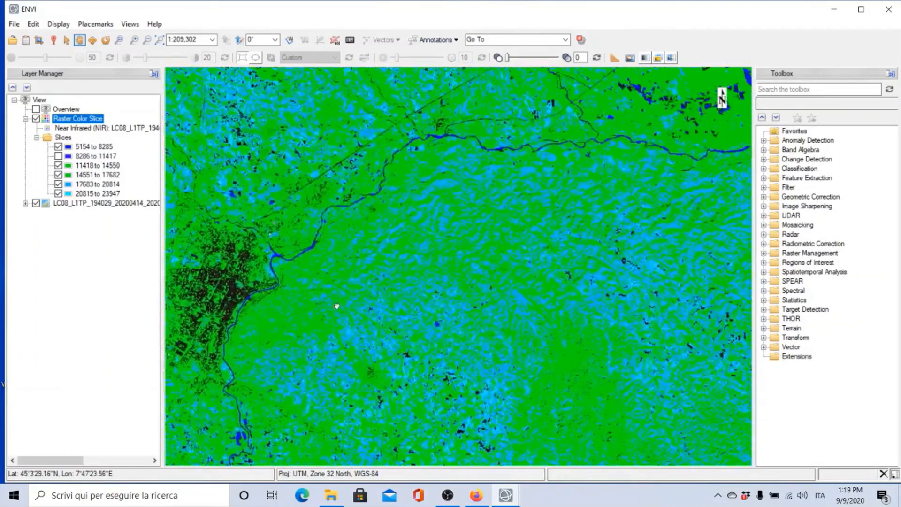
drag(661, 178, 501, 277)
drag(582, 132, 463, 216)
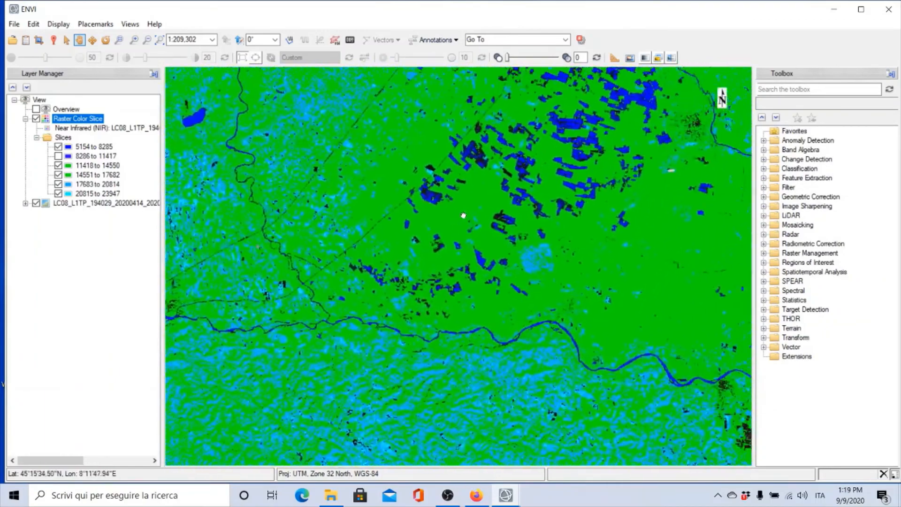
drag(495, 123, 476, 130)
drag(599, 206, 348, 203)
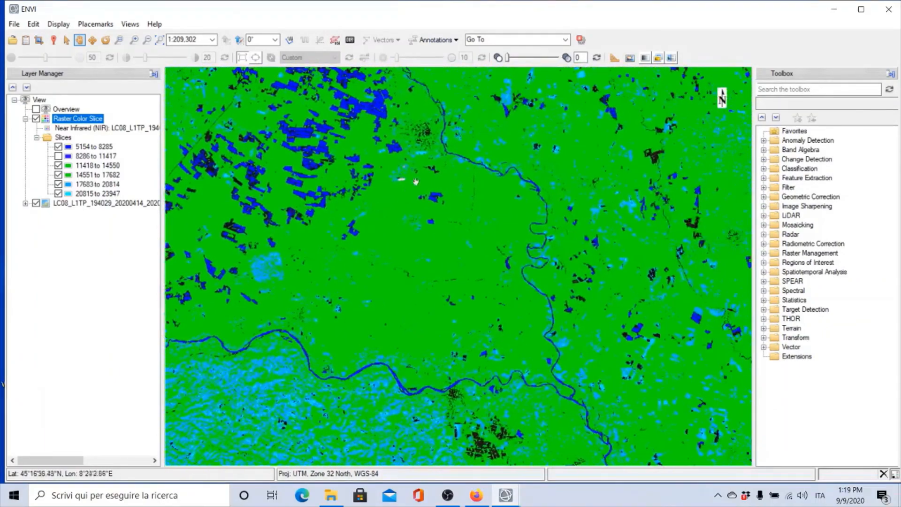
drag(482, 216, 308, 145)
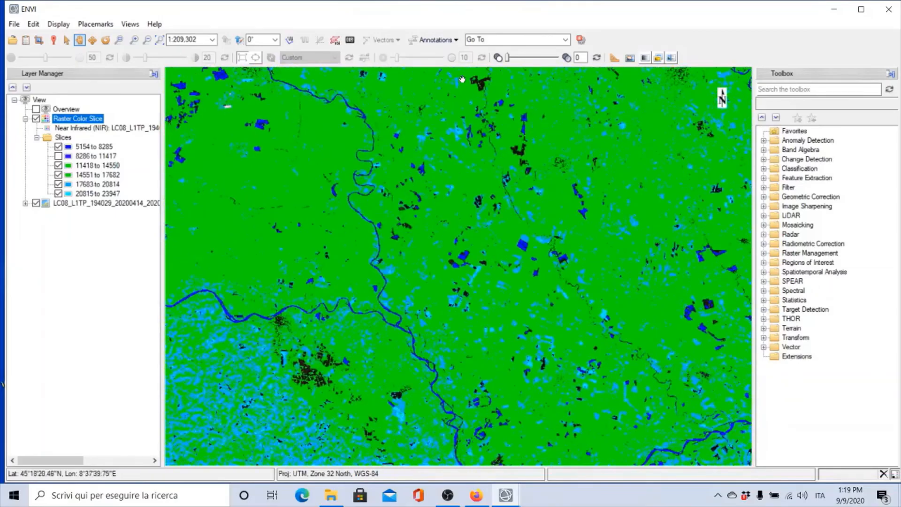
scroll(442, 252, down, 4)
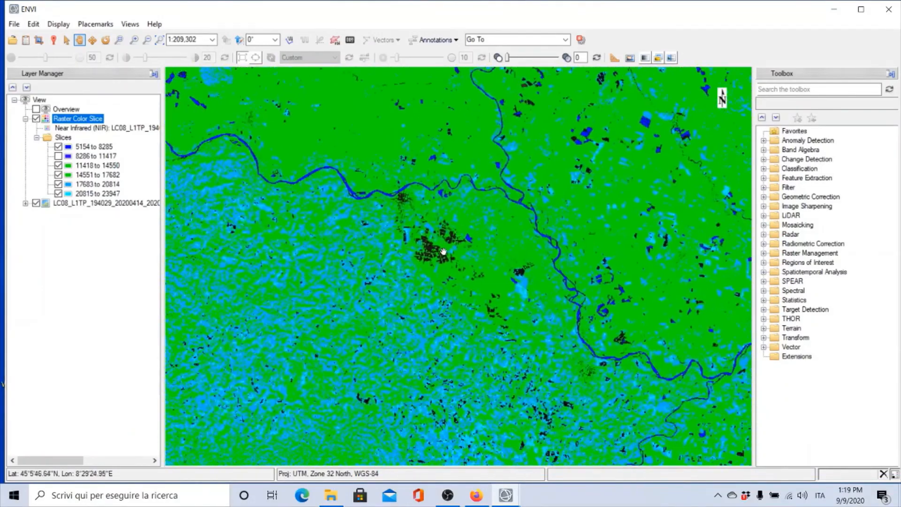
scroll(445, 252, up, 6)
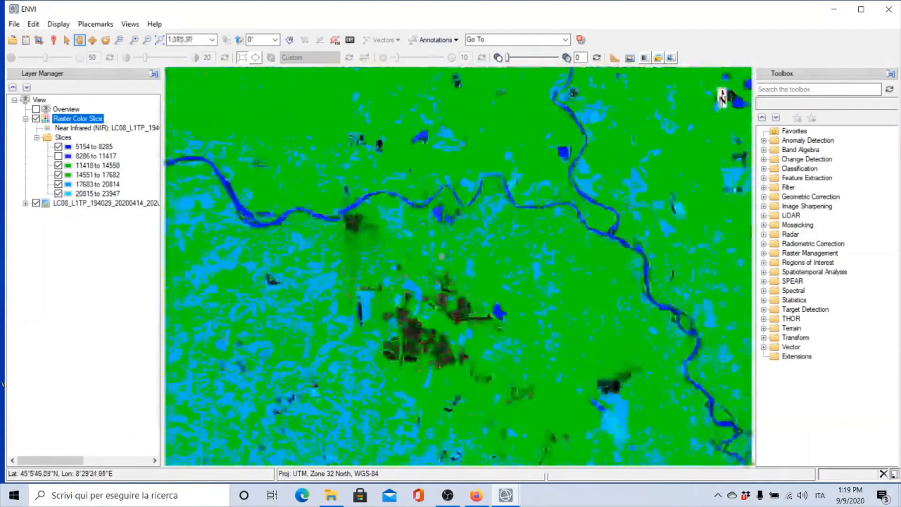
scroll(446, 302, down, 3)
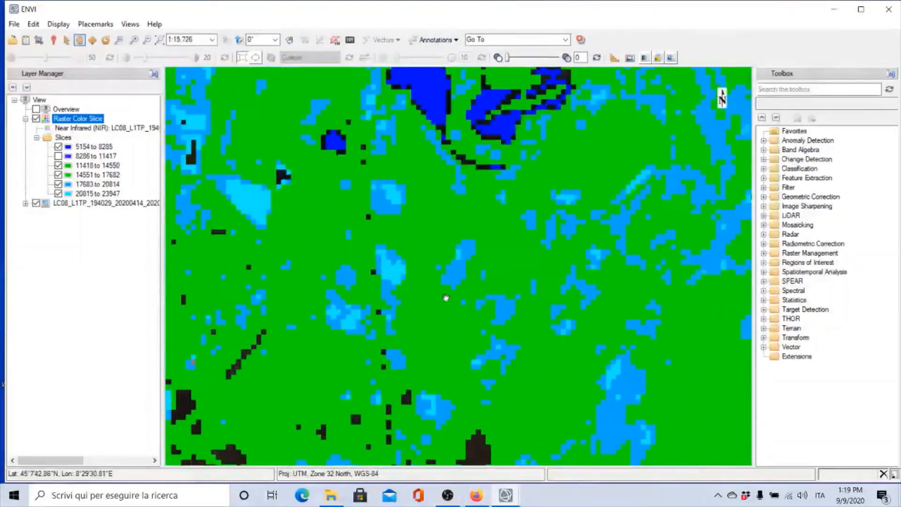
Step: Examine how the displayed slices cover the river city, its surrounding fields and the wider plain down to the coast
scroll(447, 306, down, 4)
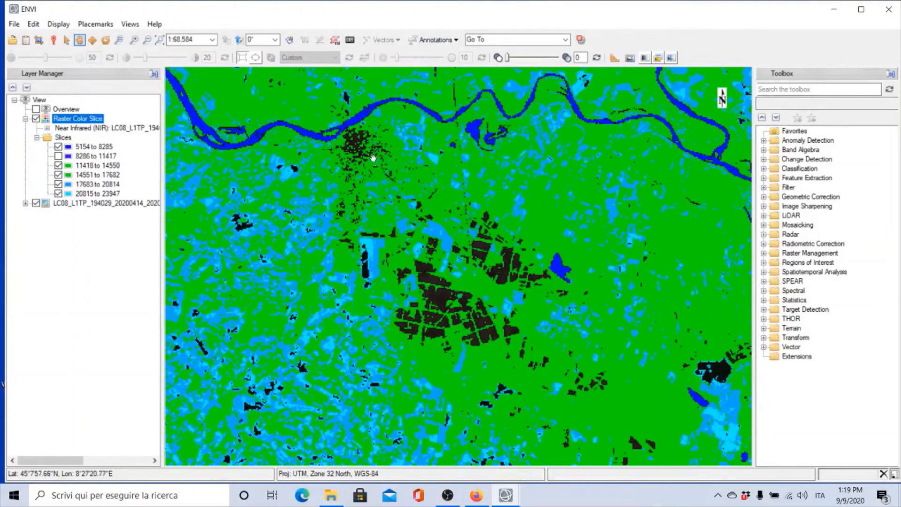
scroll(388, 171, down, 6)
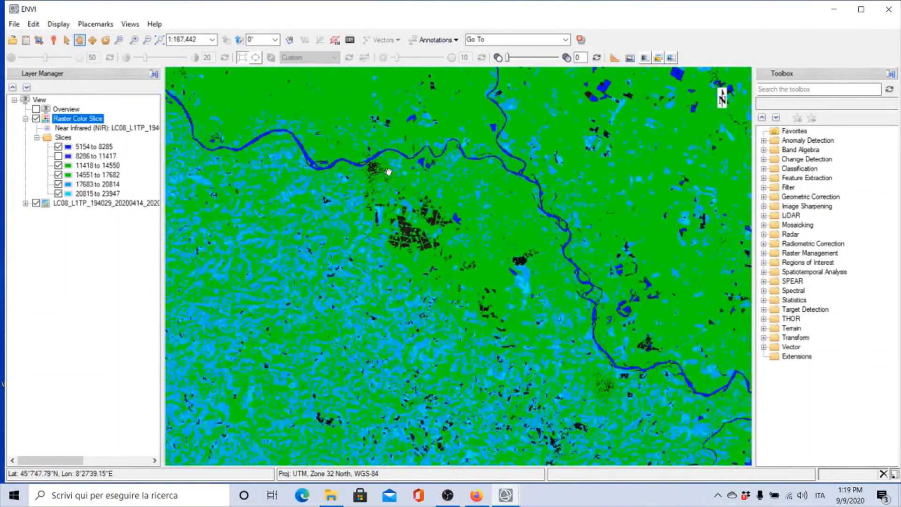
scroll(390, 175, down, 3)
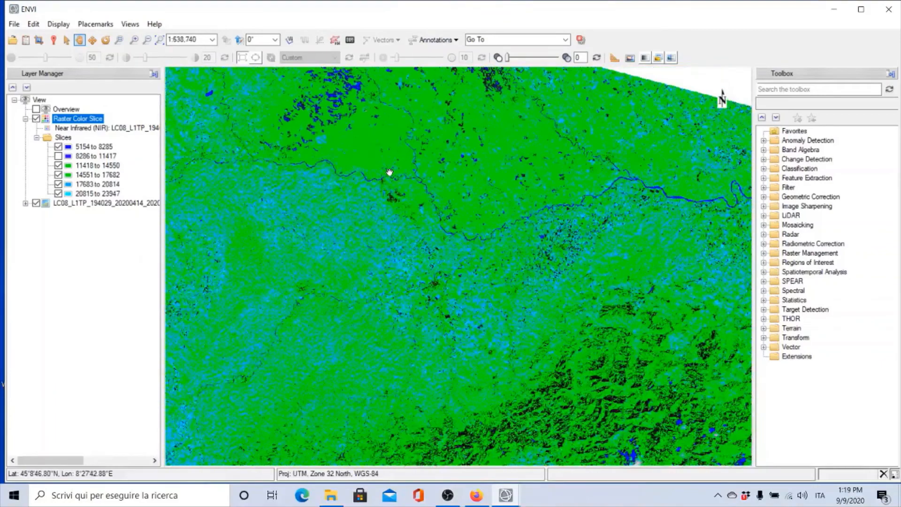
scroll(389, 172, down, 3)
drag(344, 230, 399, 166)
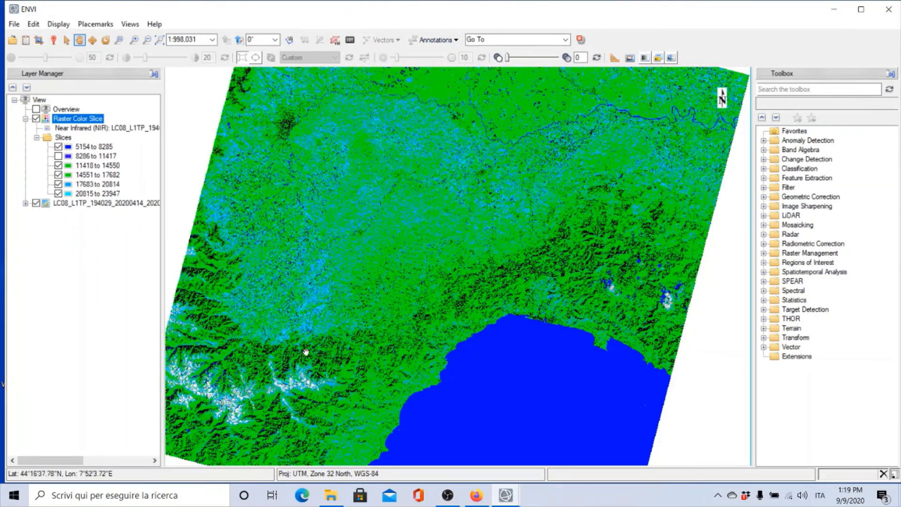
Step: Inspect the snowy southwestern mountains and the northern plain for dark pixels left uncovered by the displayed slices
drag(255, 398, 355, 347)
scroll(356, 339, down, 3)
scroll(356, 337, up, 5)
scroll(356, 337, up, 5)
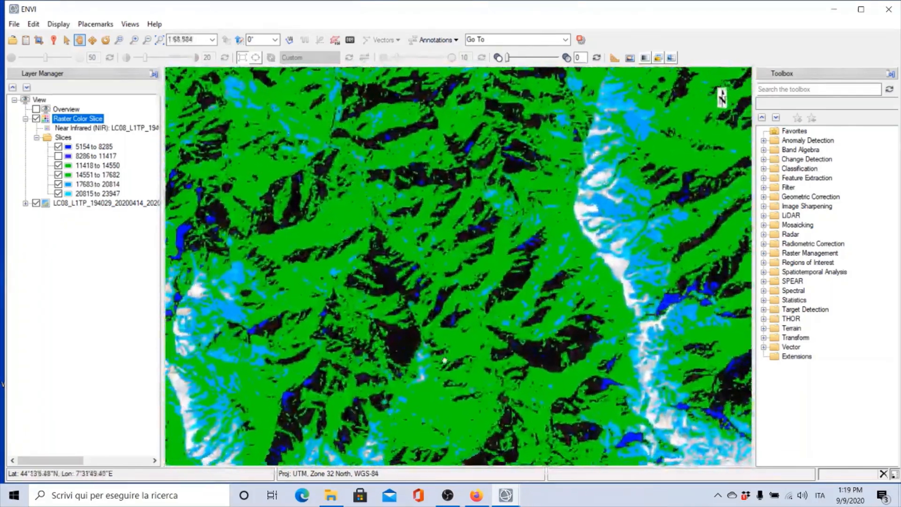
drag(445, 361, 698, 397)
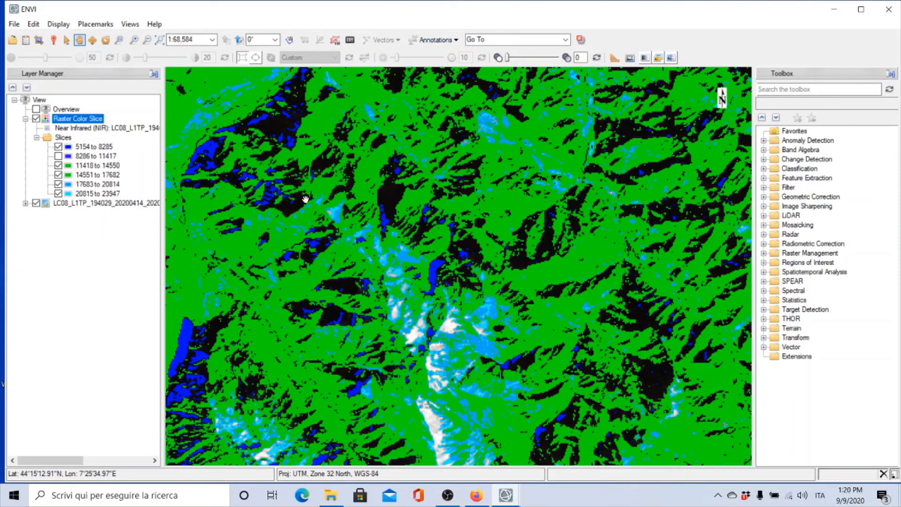
scroll(303, 193, down, 5)
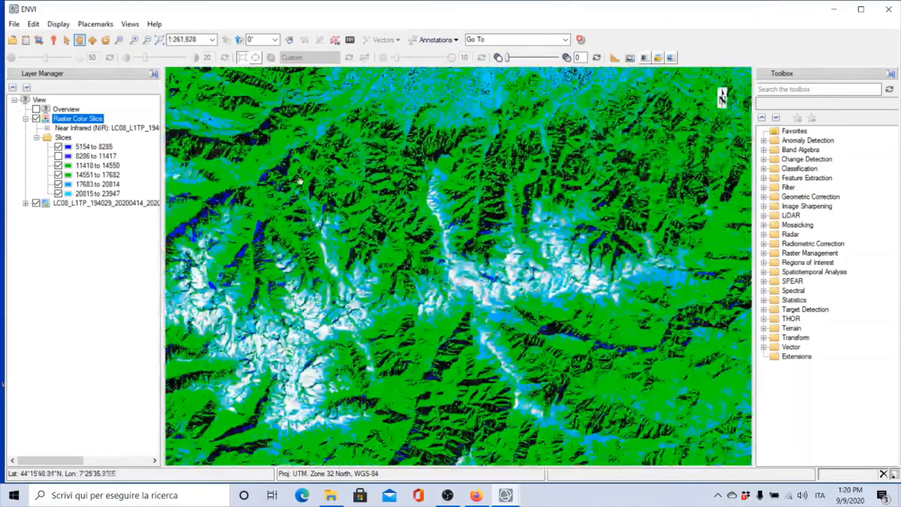
scroll(300, 180, down, 4)
drag(437, 183, 305, 371)
drag(614, 179, 436, 304)
drag(518, 162, 631, 242)
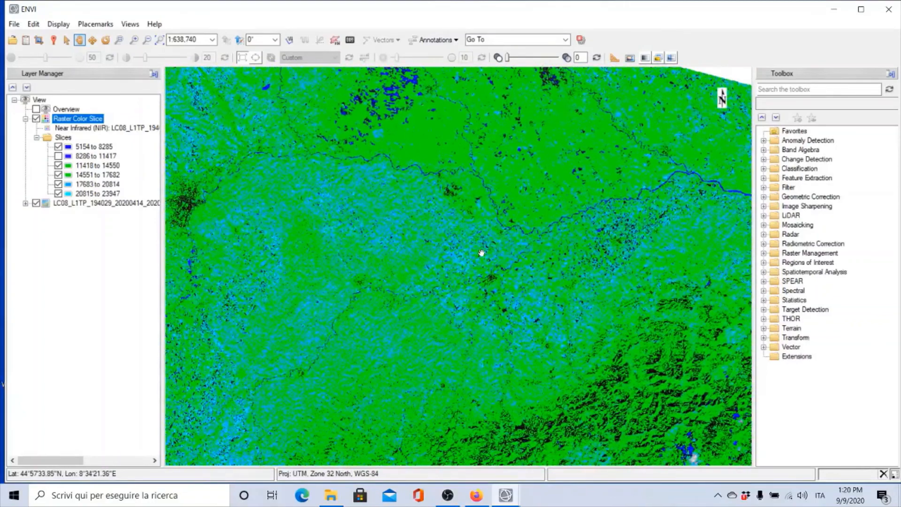
drag(427, 248, 554, 237)
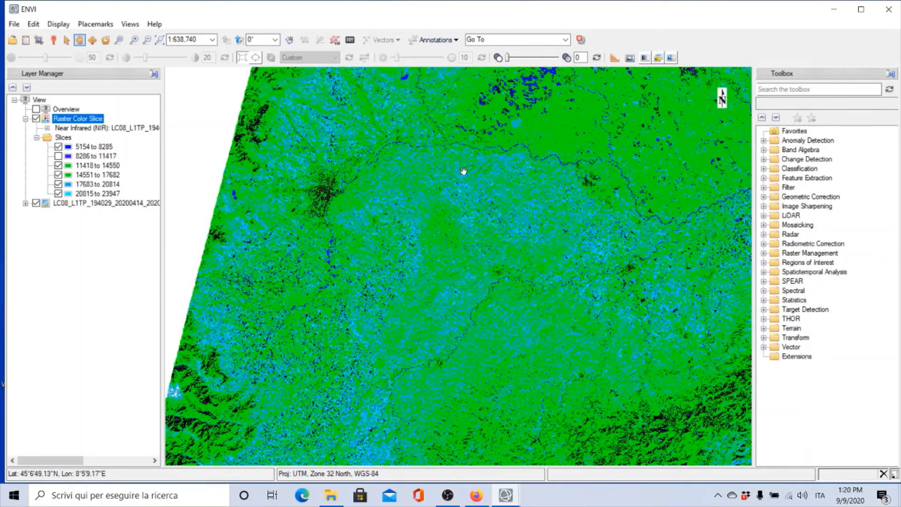
Step: Edit the first color slice to range from 0 to 8000 and apply the change to the raster color slice
right_click(57, 138)
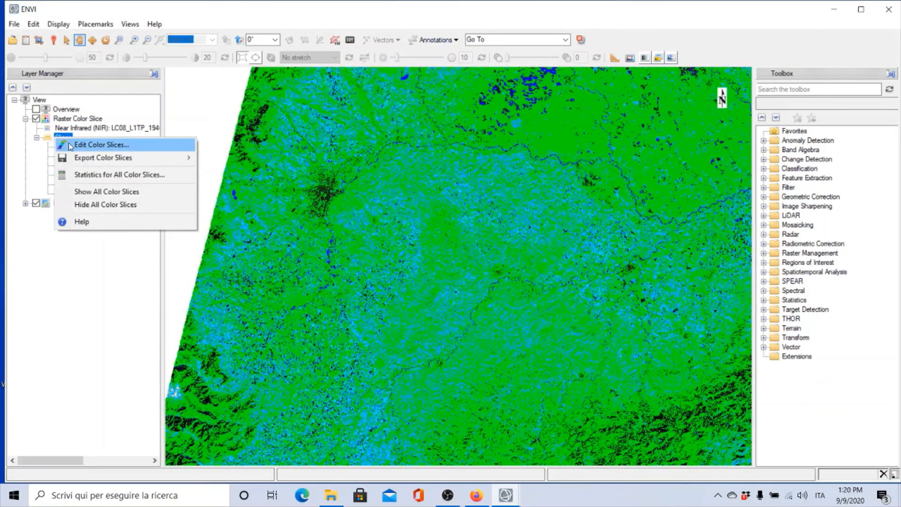
click(94, 145)
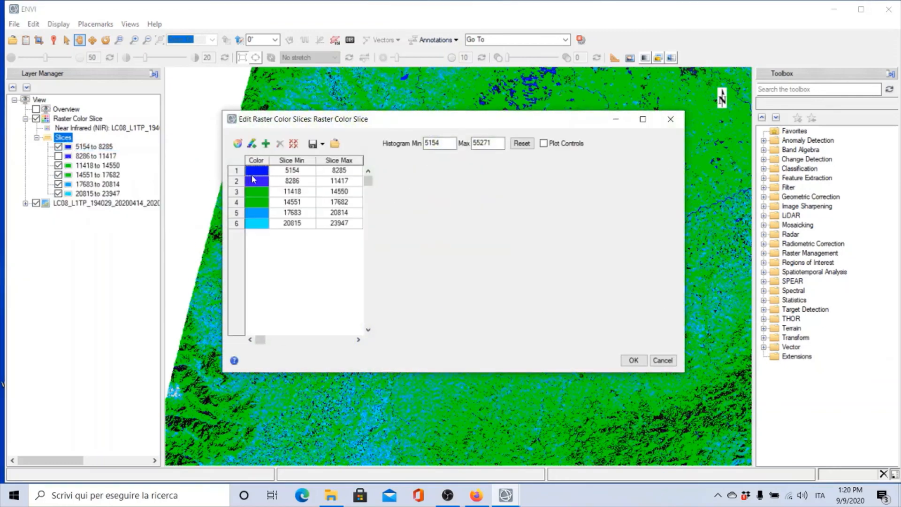
double_click(303, 171)
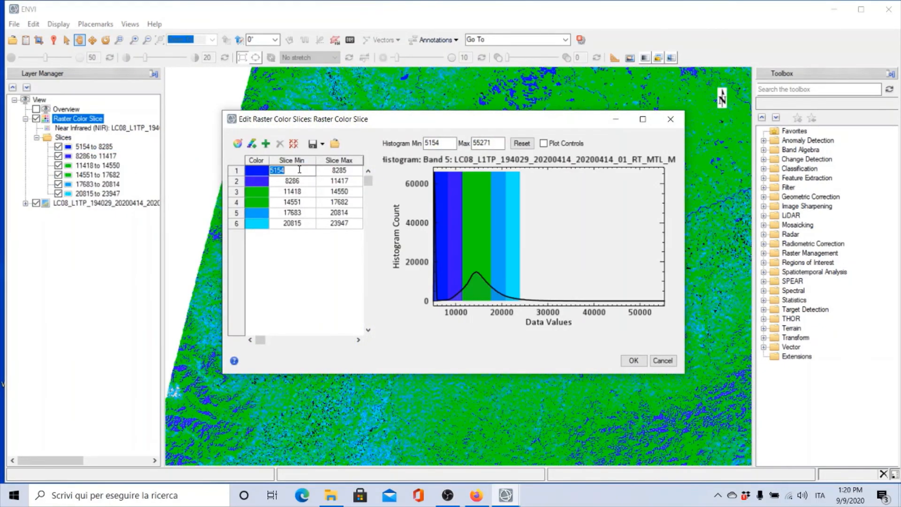
text(0)
double_click(349, 172)
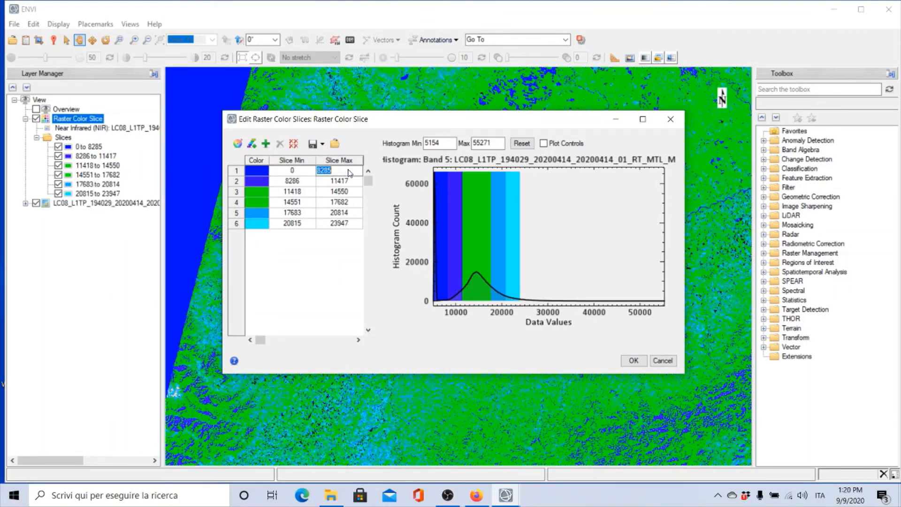
text(8000)
key(Return)
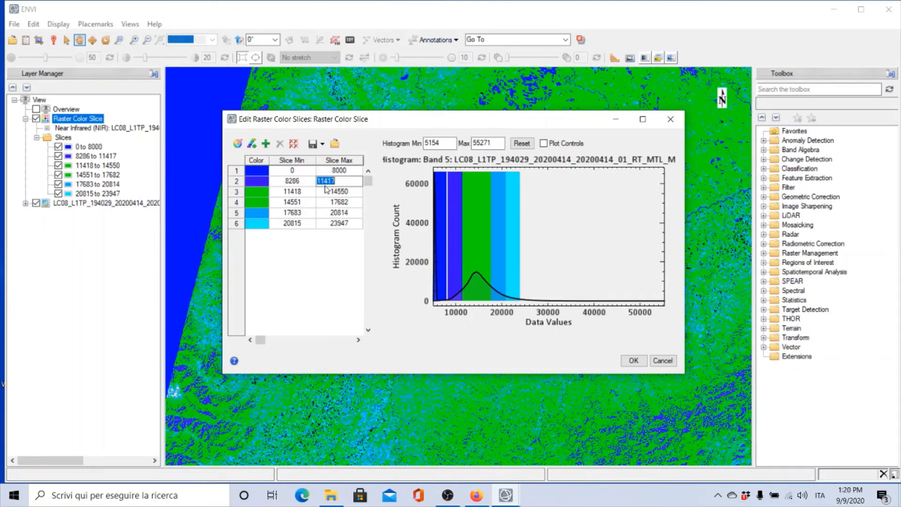
click(631, 359)
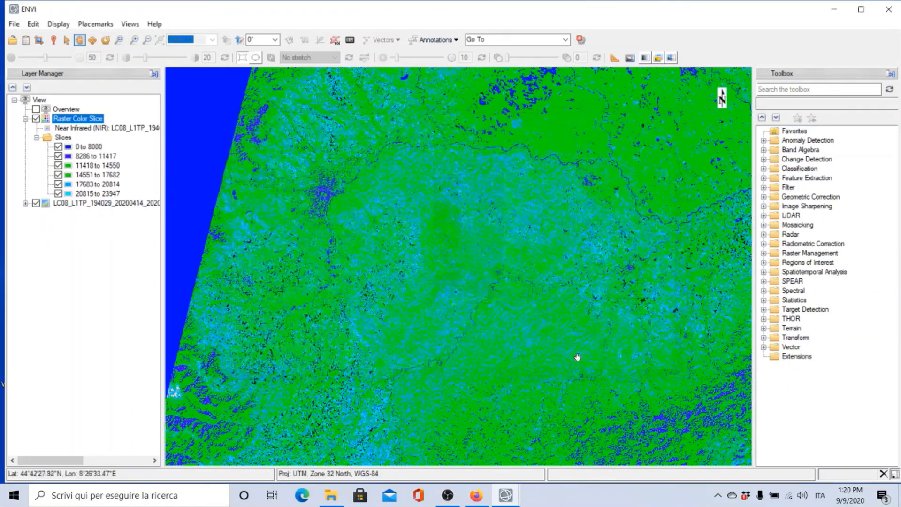
Step: Set the minimum of the first color slice to 1 so the no-data background around the scene is excluded
drag(295, 271, 332, 196)
scroll(343, 273, down, 2)
scroll(343, 273, down, 2)
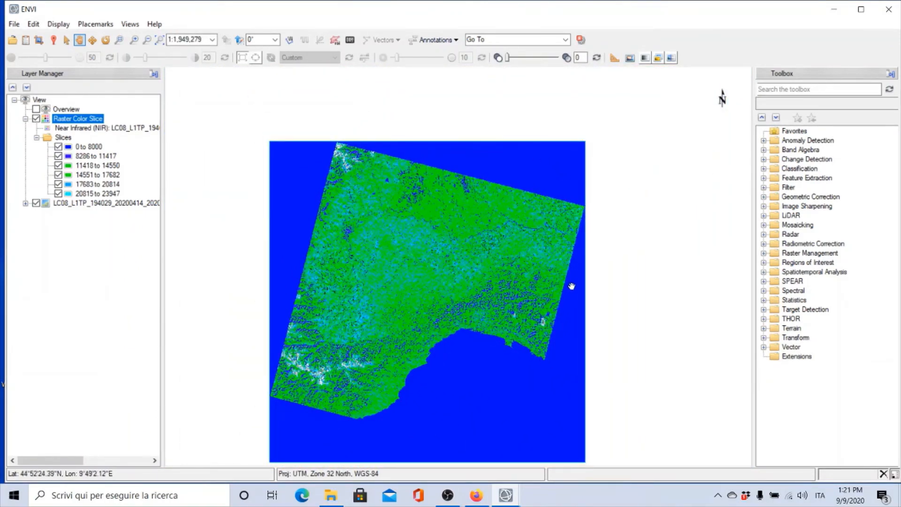
right_click(53, 139)
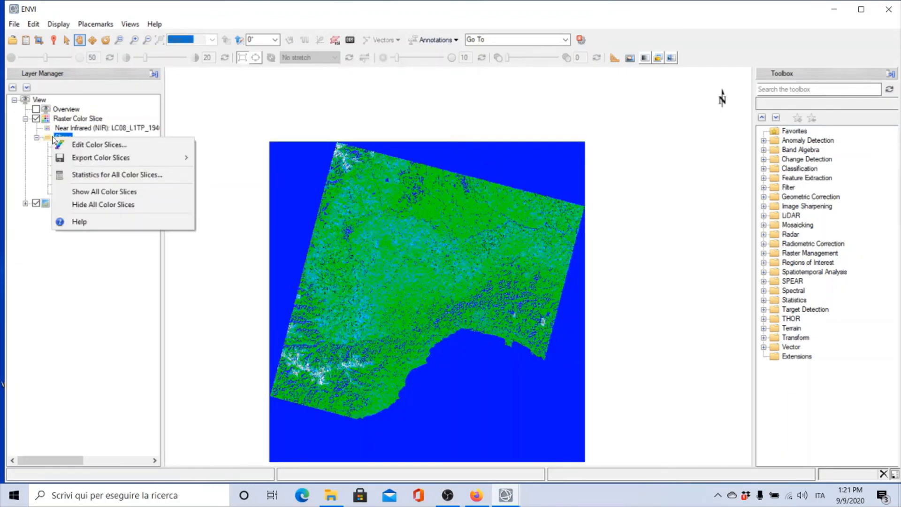
click(82, 144)
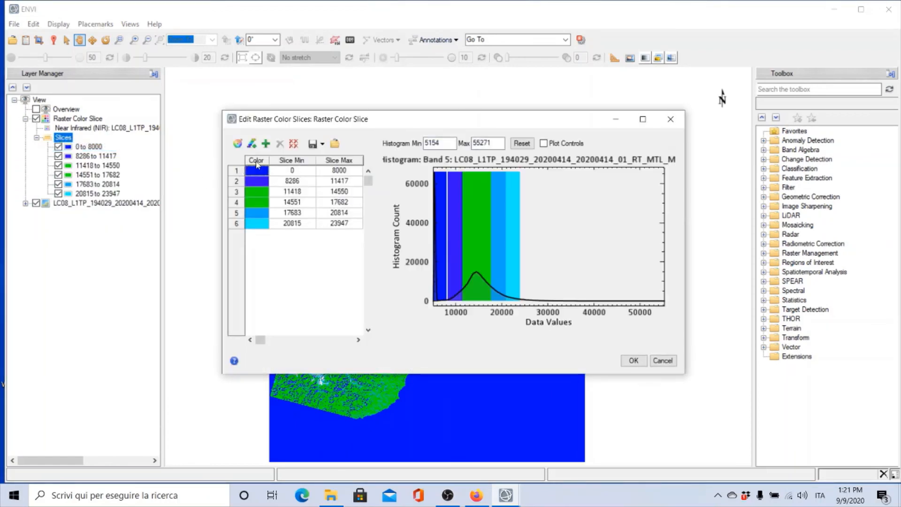
double_click(297, 171)
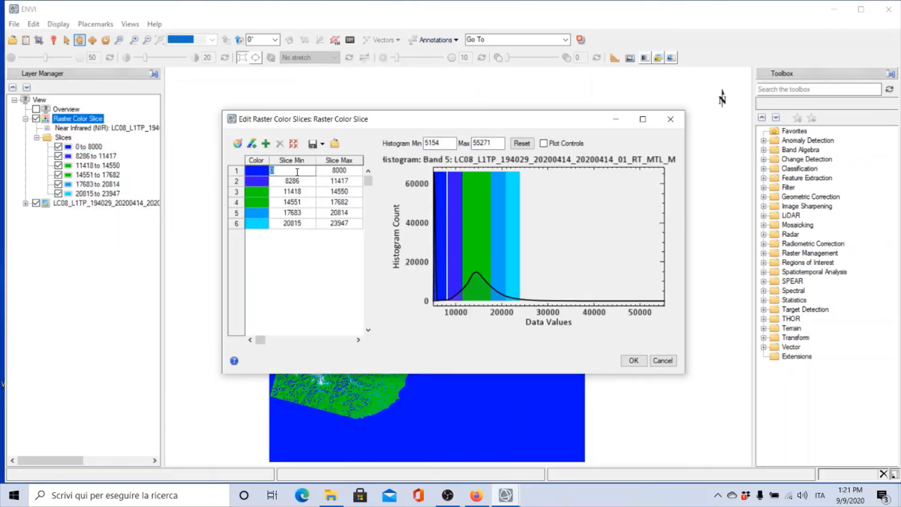
text(1)
double_click(354, 174)
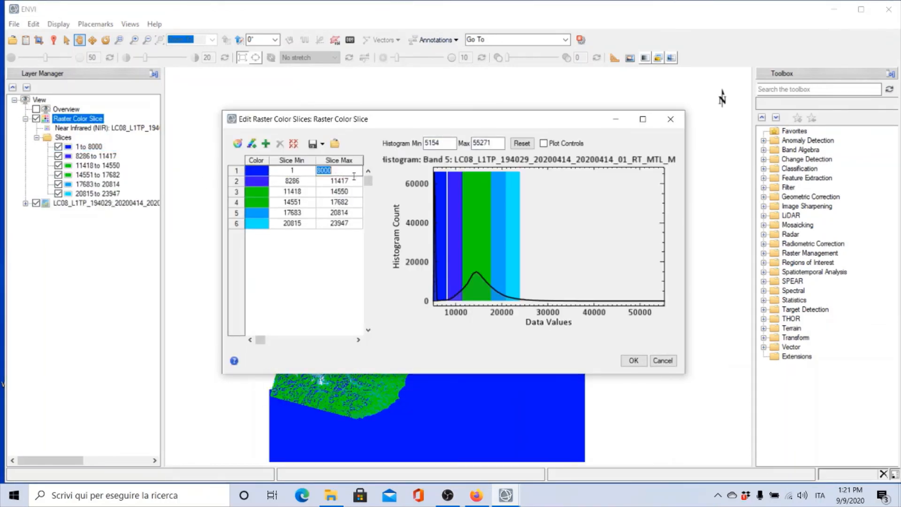
click(633, 361)
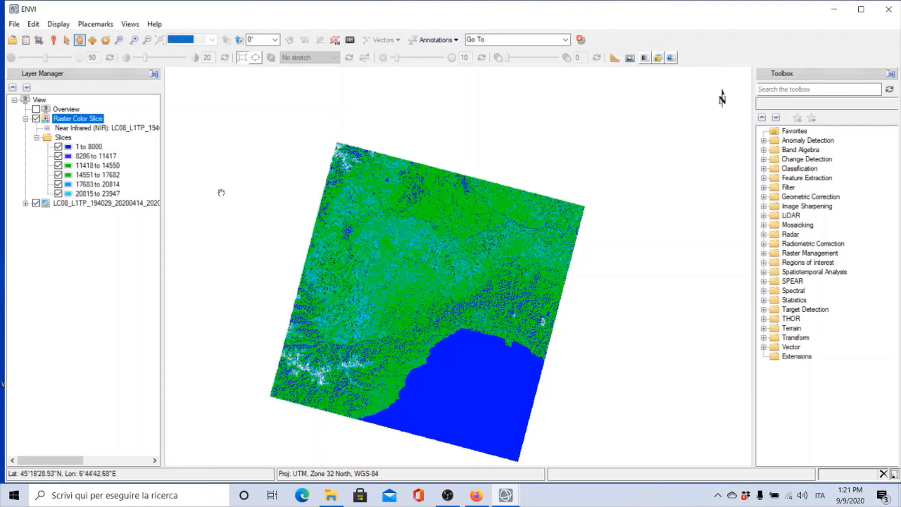
Step: Remove the Raster Color Slice layer from the view
right_click(54, 139)
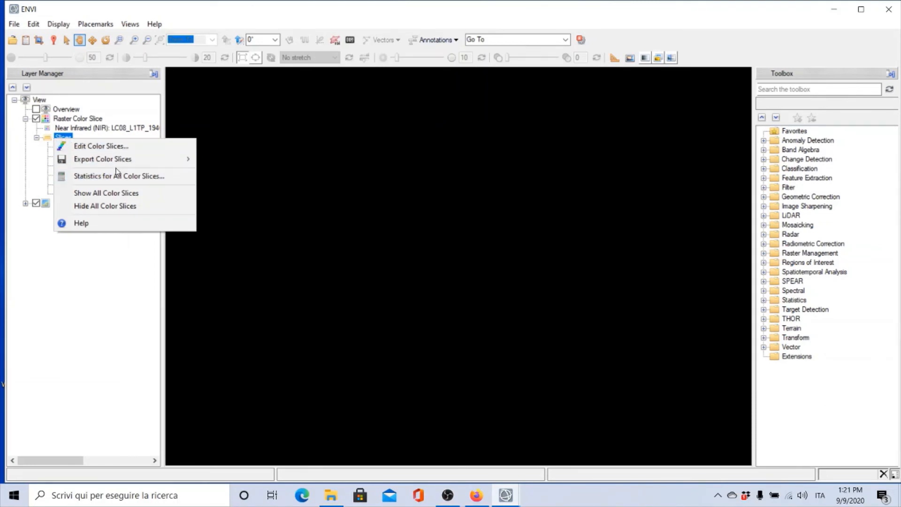
click(101, 265)
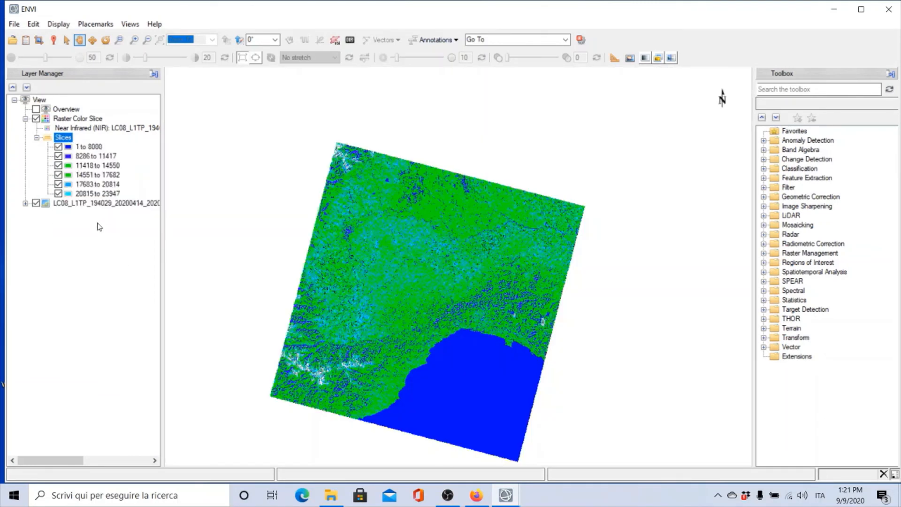
click(68, 120)
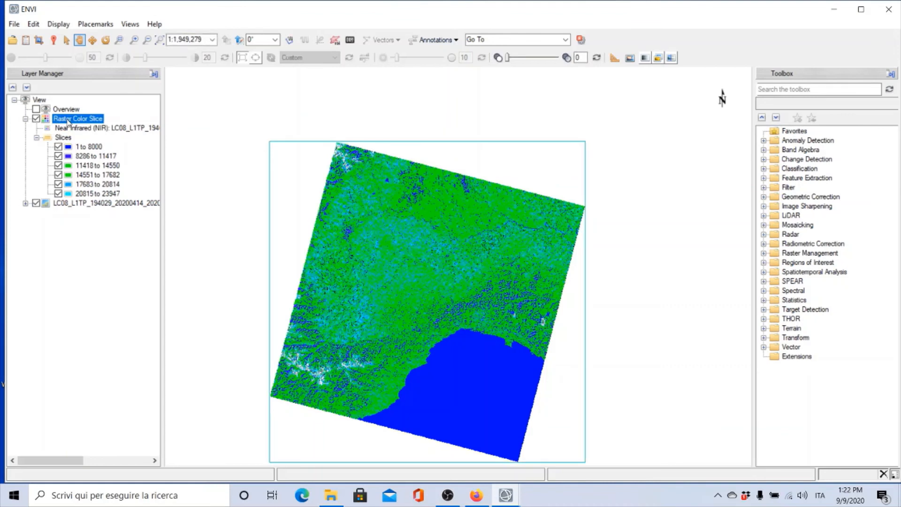
right_click(68, 122)
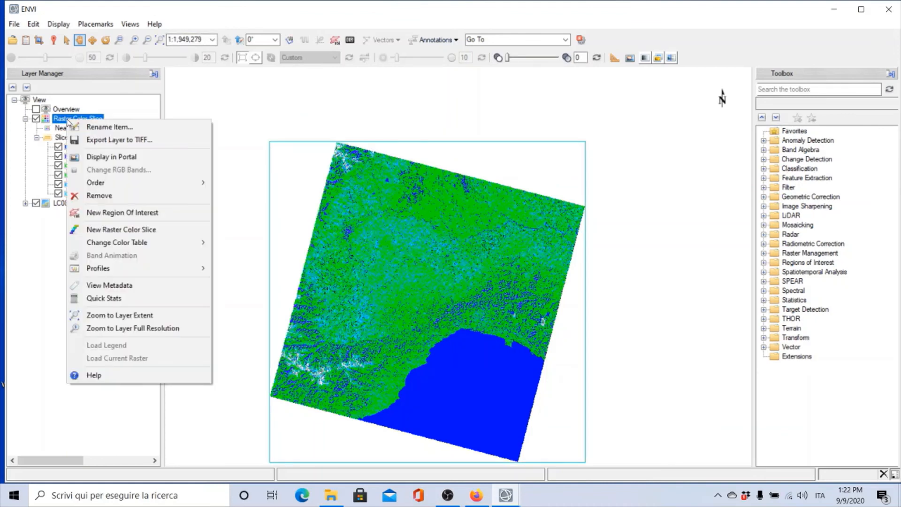
click(82, 196)
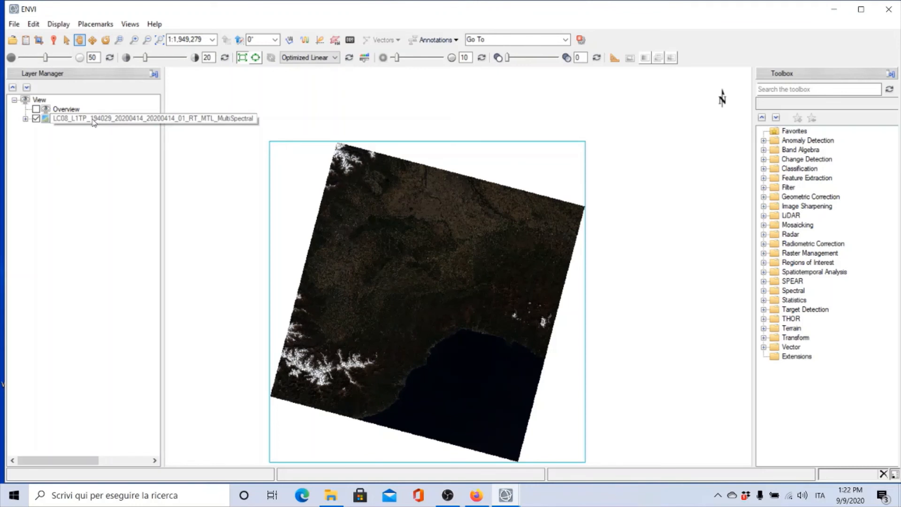
Step: Look over the plain and the coastline in the multispectral scene without the color slices
right_click(93, 121)
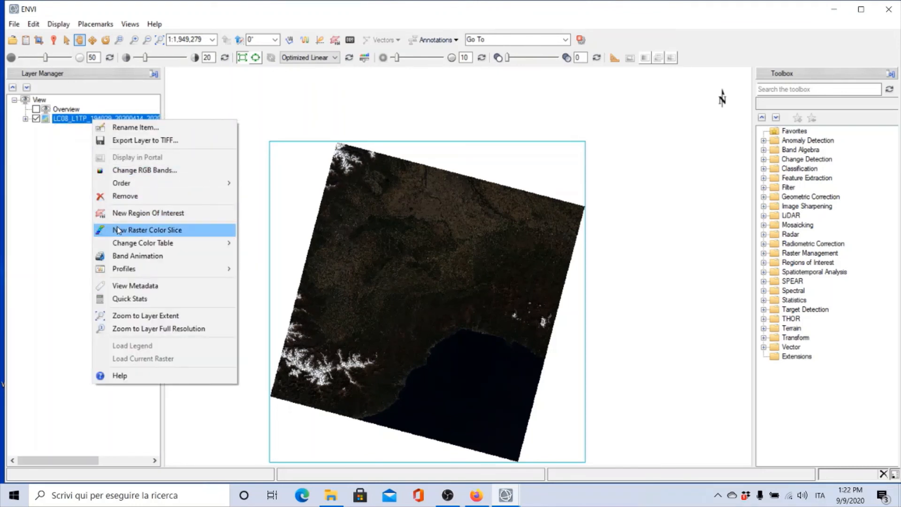
click(33, 189)
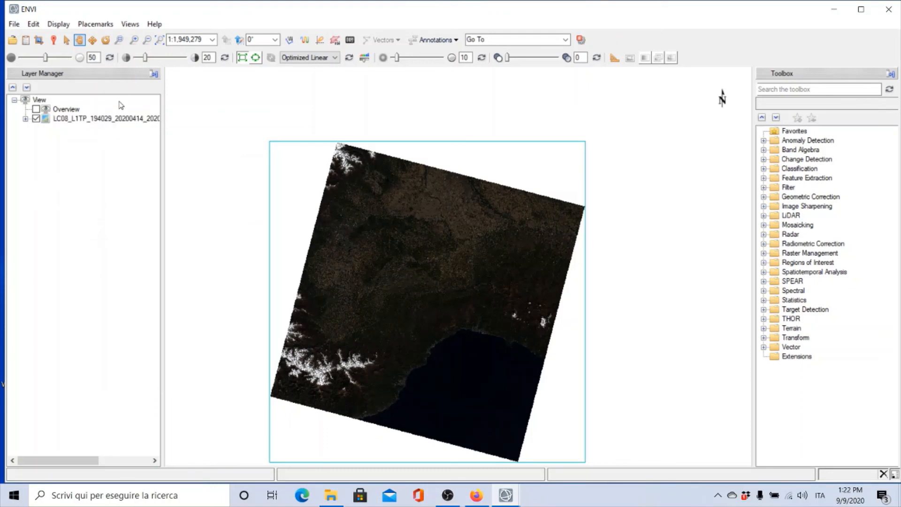
scroll(380, 260, down, 3)
scroll(380, 260, up, 6)
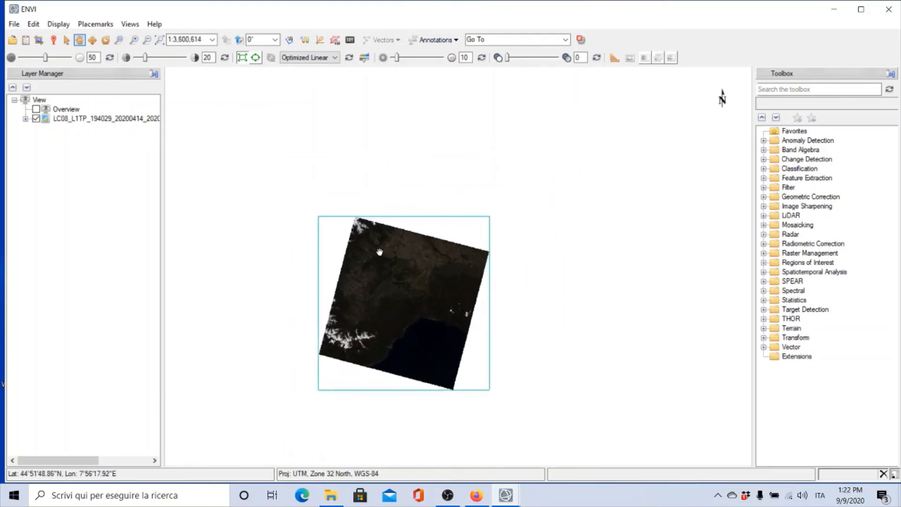
drag(422, 326, 418, 151)
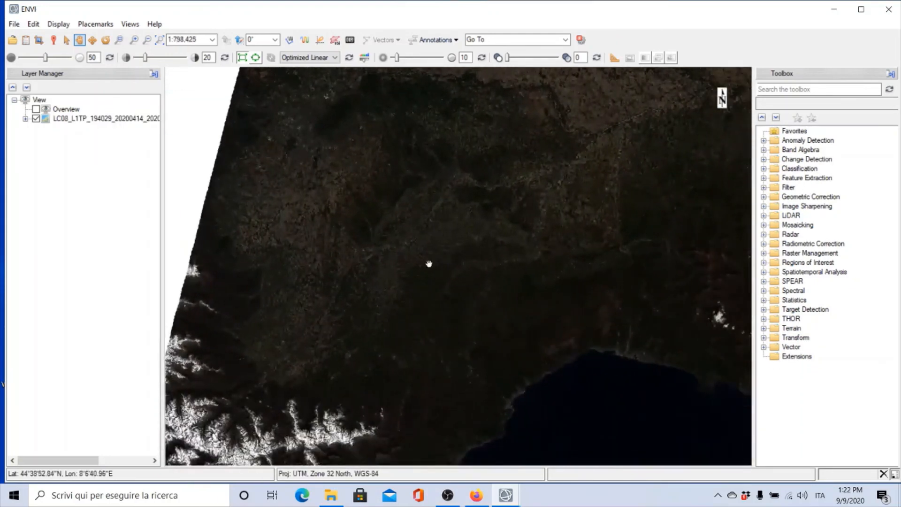
scroll(422, 257, up, 2)
drag(450, 277, 350, 247)
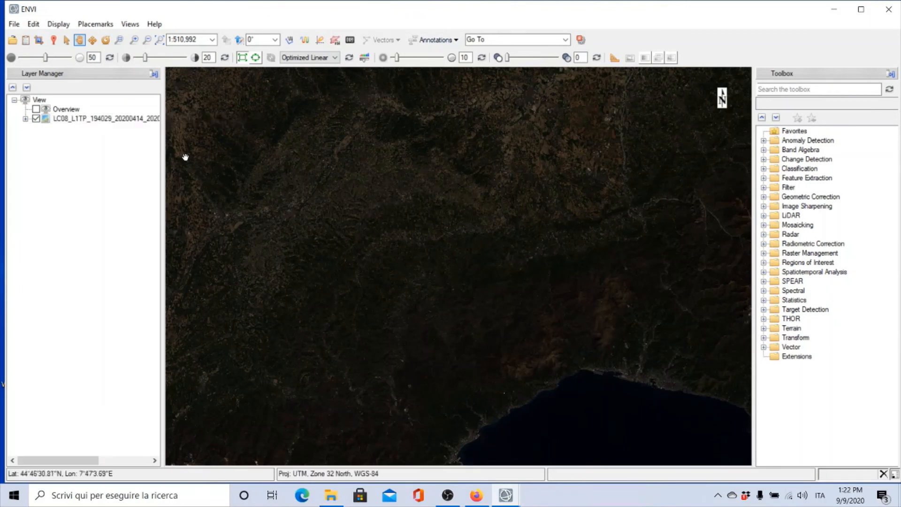
Step: Expand the multispectral layer's bands and load the Panchromatic (0.5917) band as an additional layer in the same view
click(26, 119)
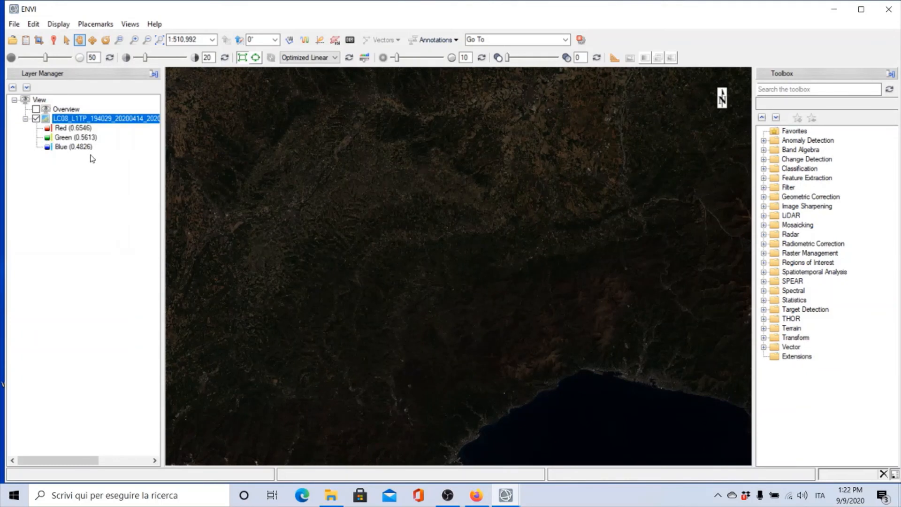
click(26, 41)
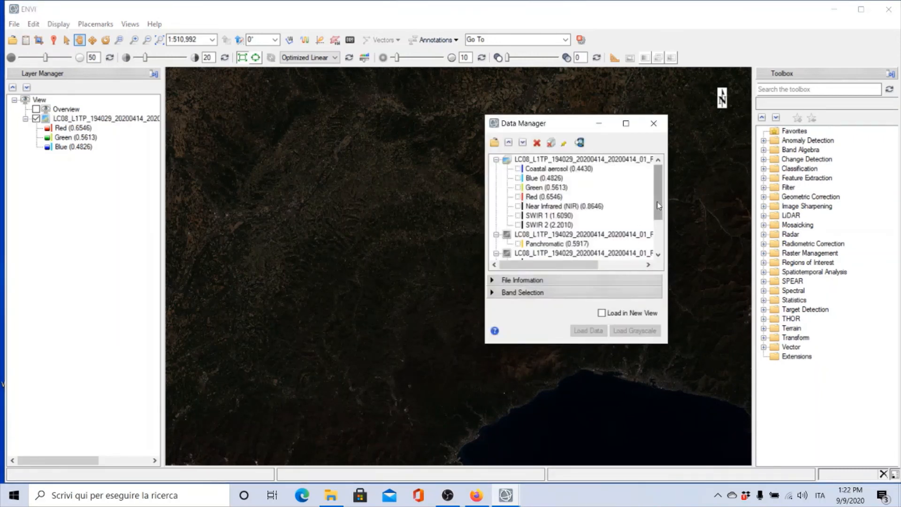
click(543, 245)
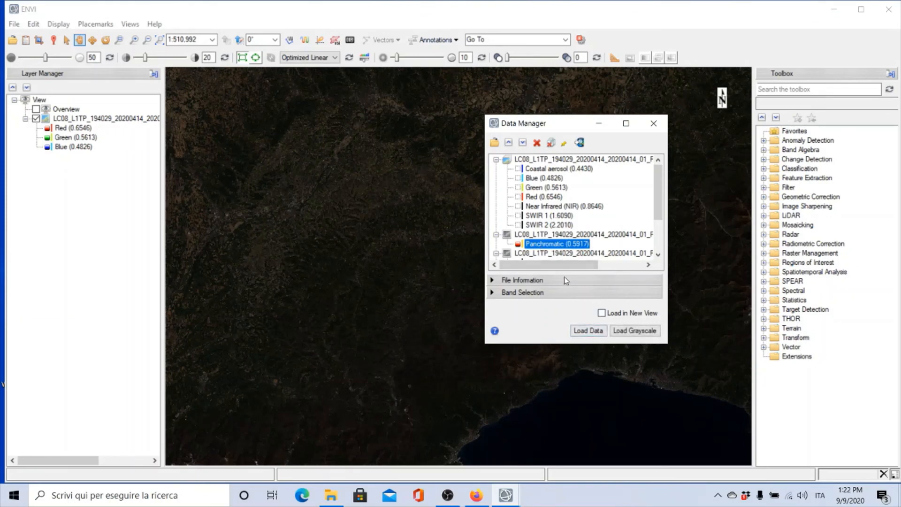
click(587, 334)
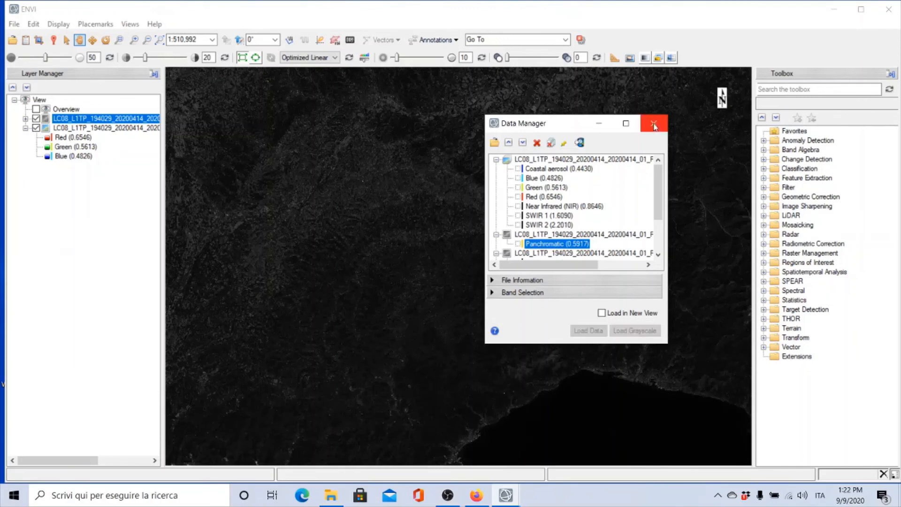
Step: Inspect the harbour and airport runway on the coast at close range in the panchromatic layer
click(654, 126)
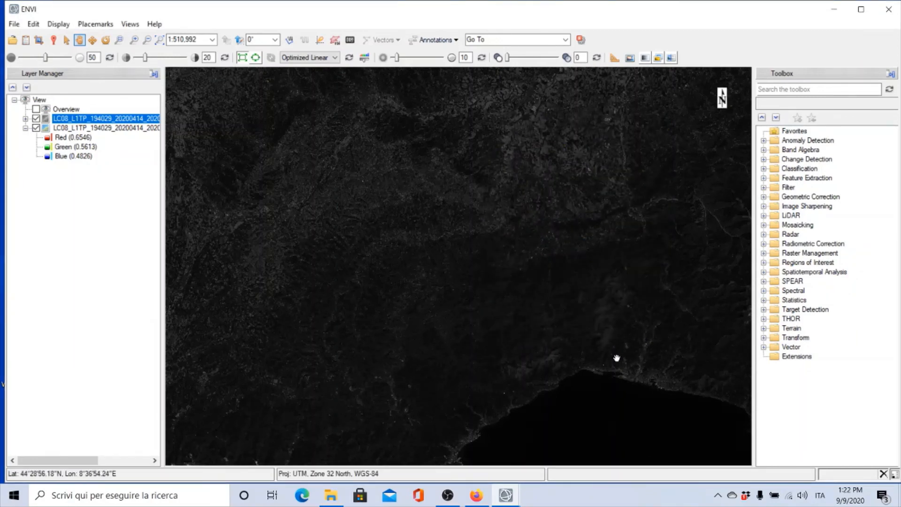
drag(616, 358, 552, 303)
scroll(499, 342, up, 5)
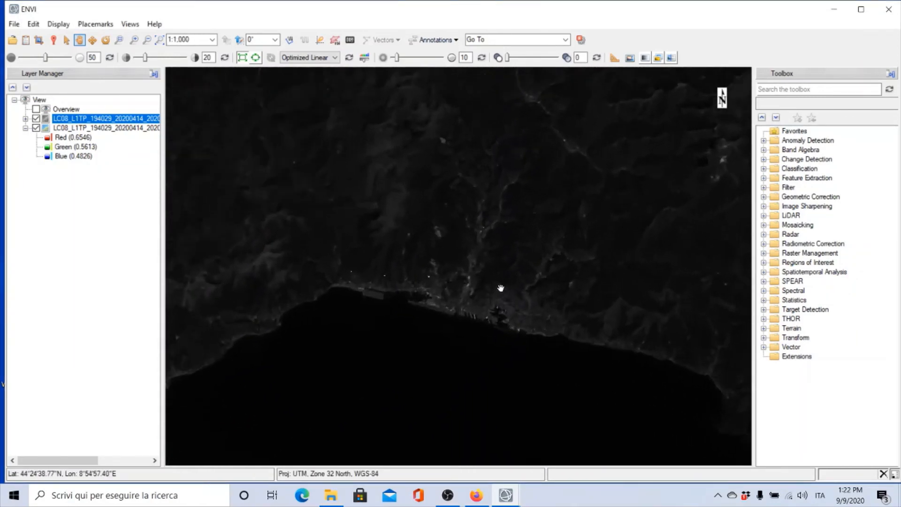
scroll(499, 342, up, 2)
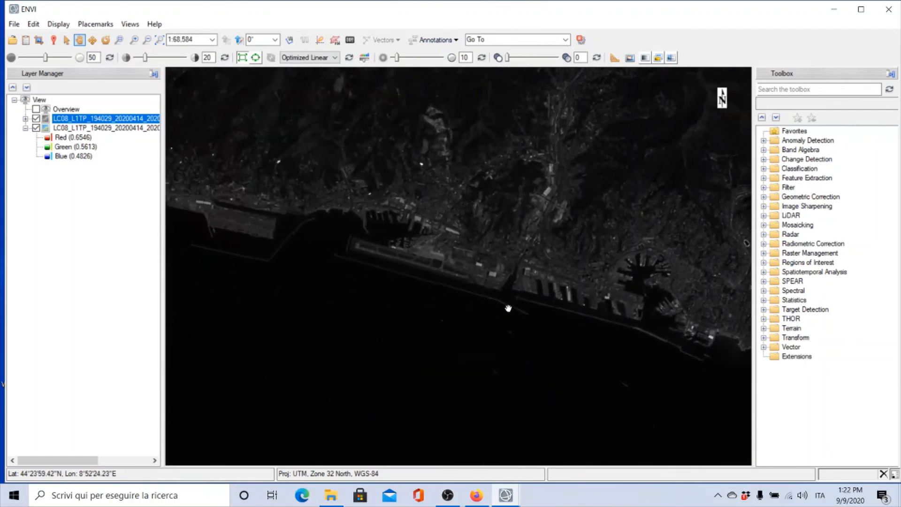
scroll(506, 310, up, 2)
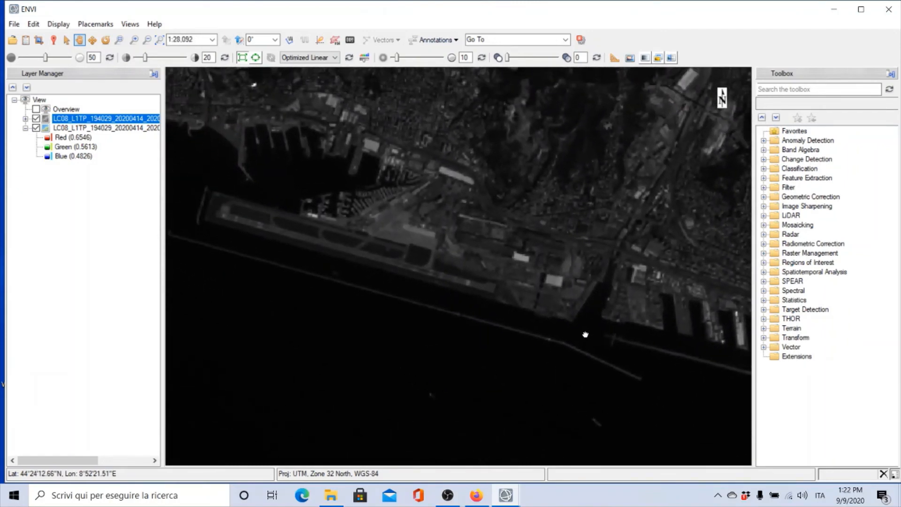
scroll(597, 345, up, 1)
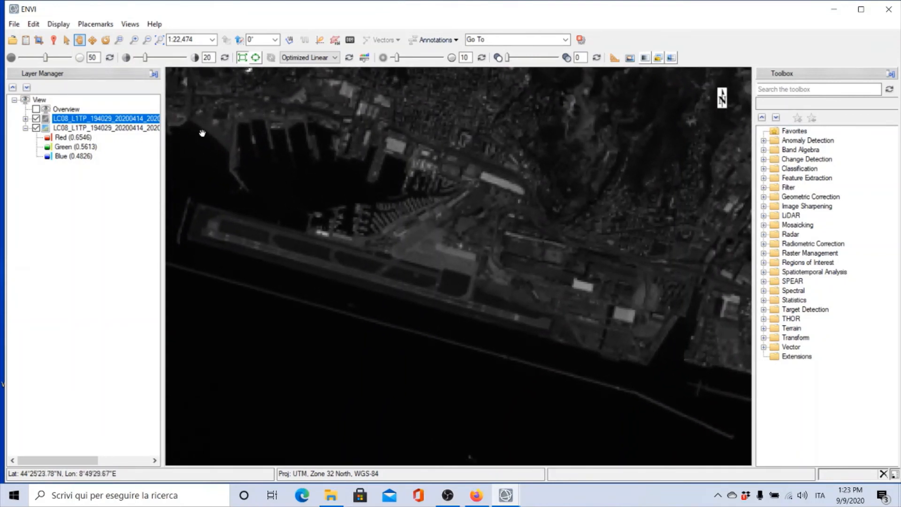
Step: Try the Blue/White and Red Temperature color tables on the panchromatic layer
right_click(92, 120)
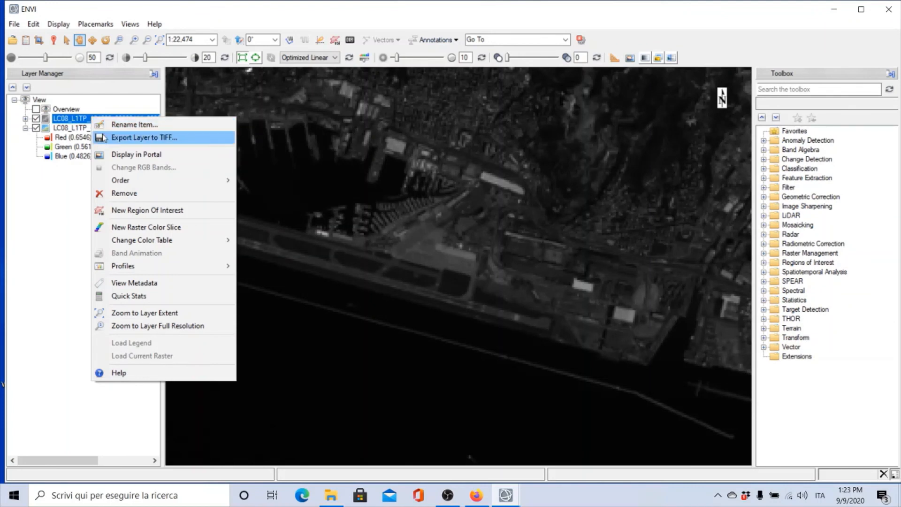
mouse_move(152, 242)
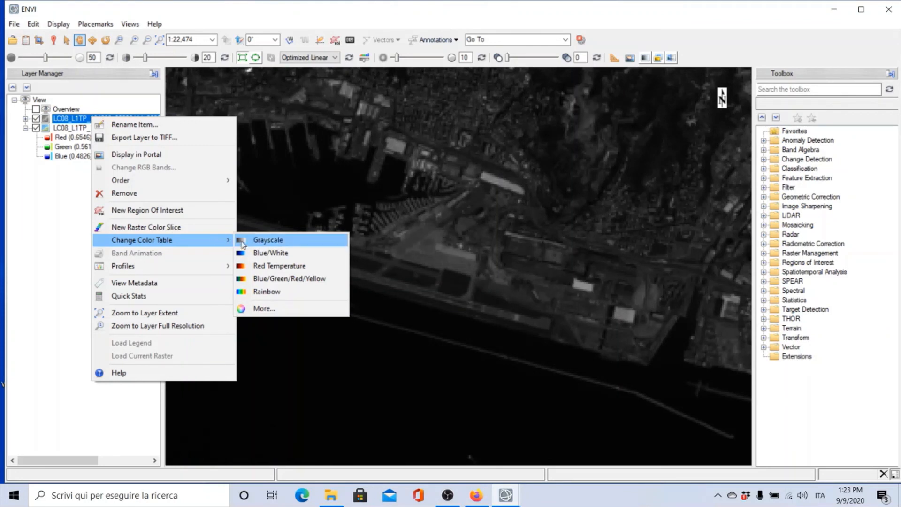
click(256, 256)
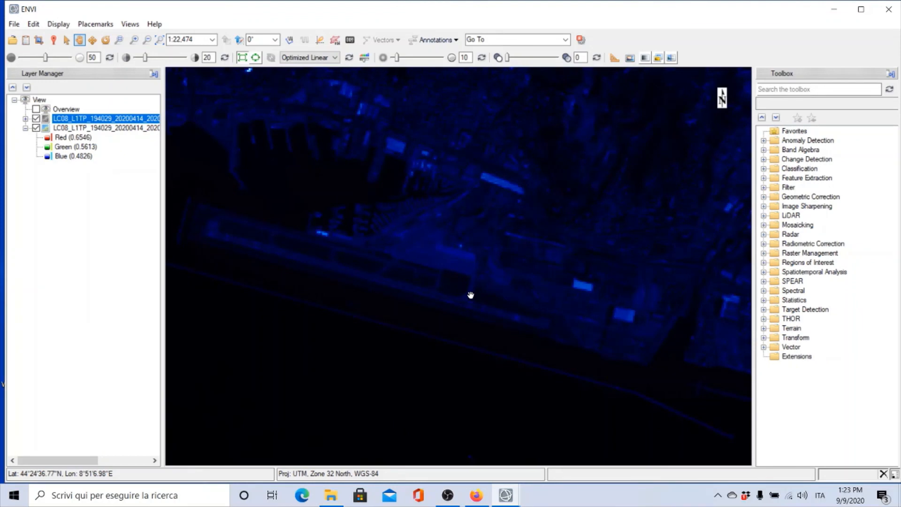
right_click(134, 118)
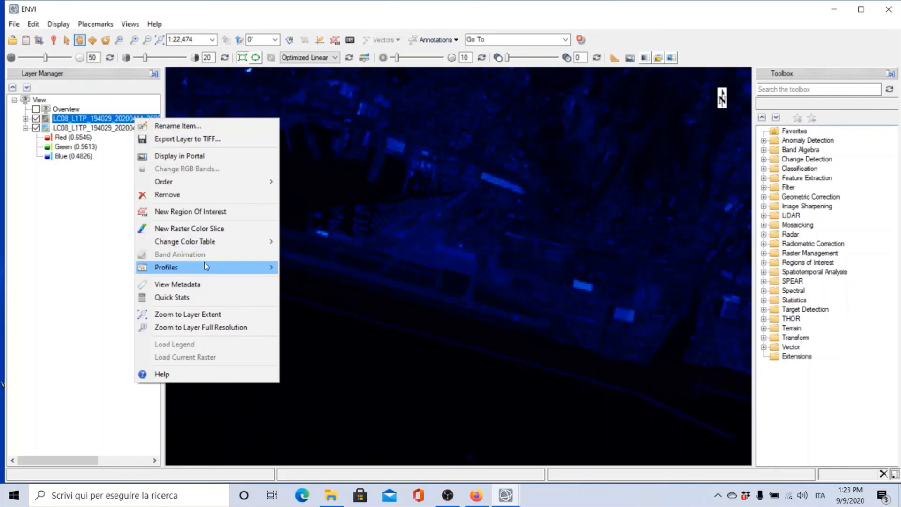
mouse_move(228, 241)
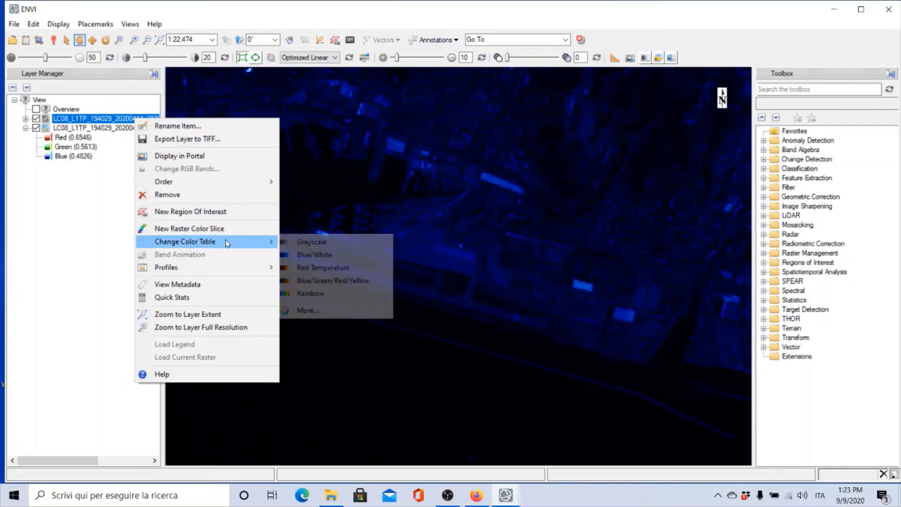
click(338, 272)
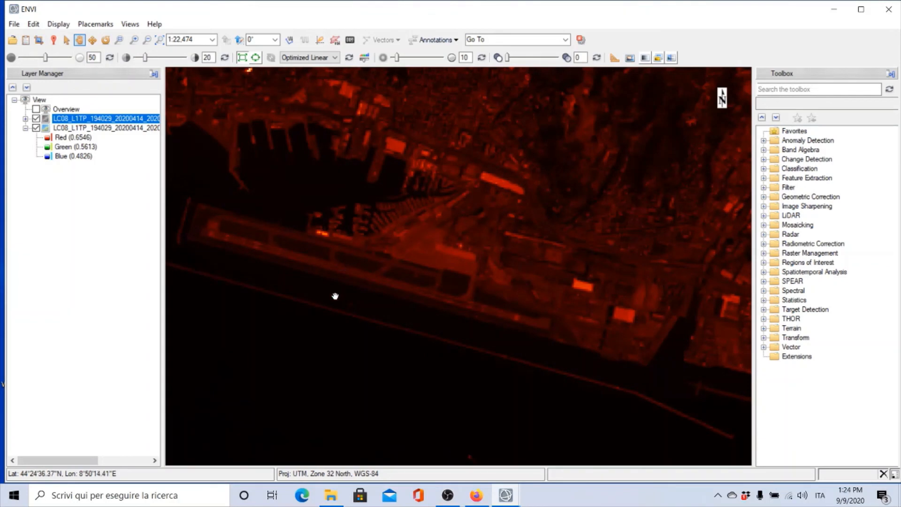
Step: Apply the Rainbow color table to the panchromatic layer
right_click(106, 123)
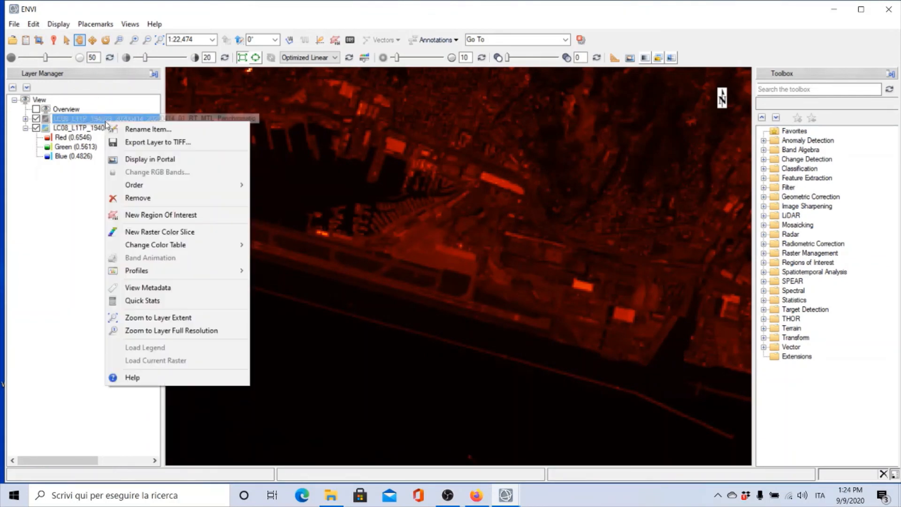
mouse_move(194, 245)
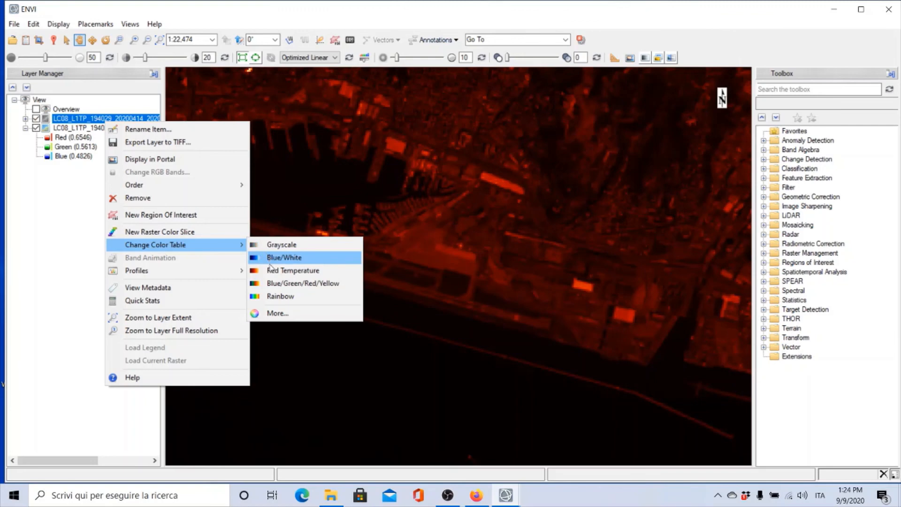
click(277, 296)
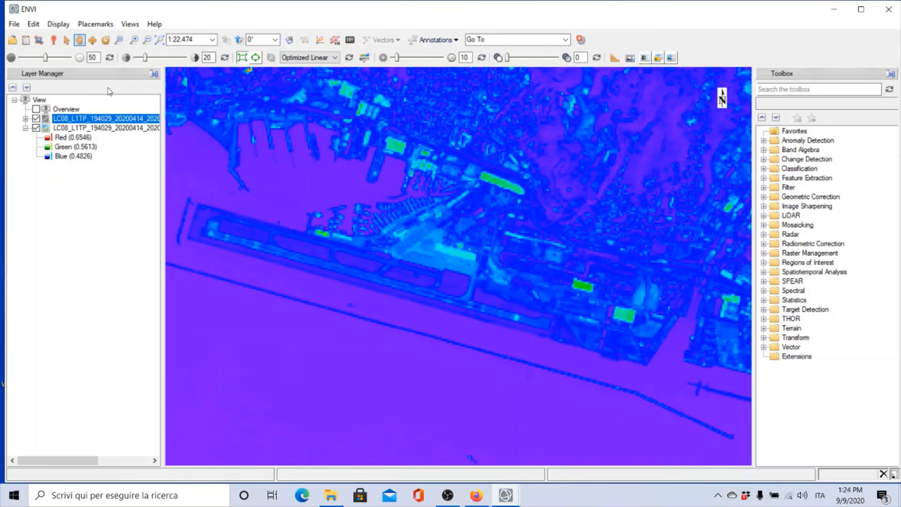
Step: Load the Thermal Infrared 2 (12.0000) band as grayscale in a new view and close the Data Manager
click(25, 40)
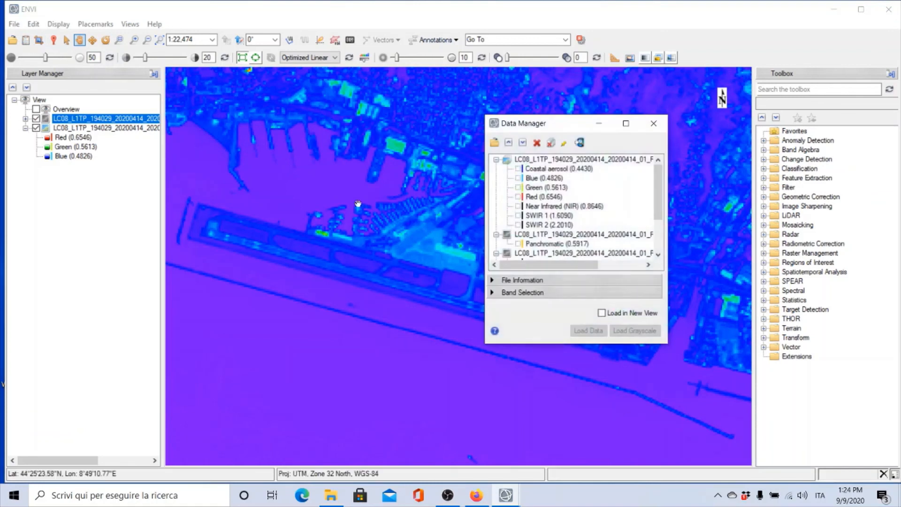
drag(657, 203, 658, 229)
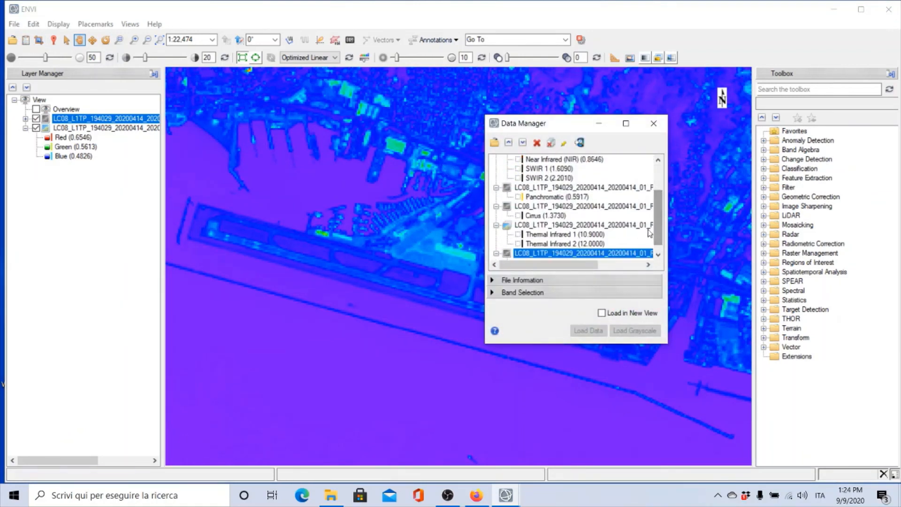
click(547, 244)
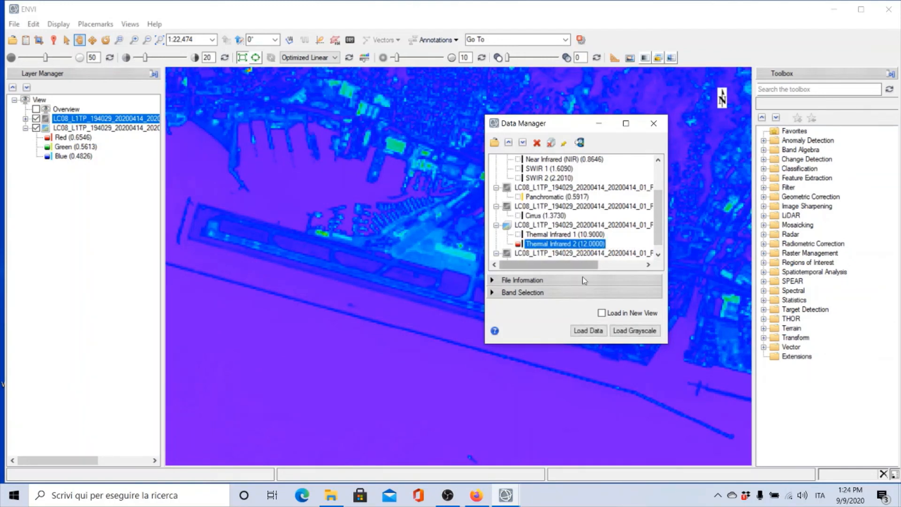
click(602, 313)
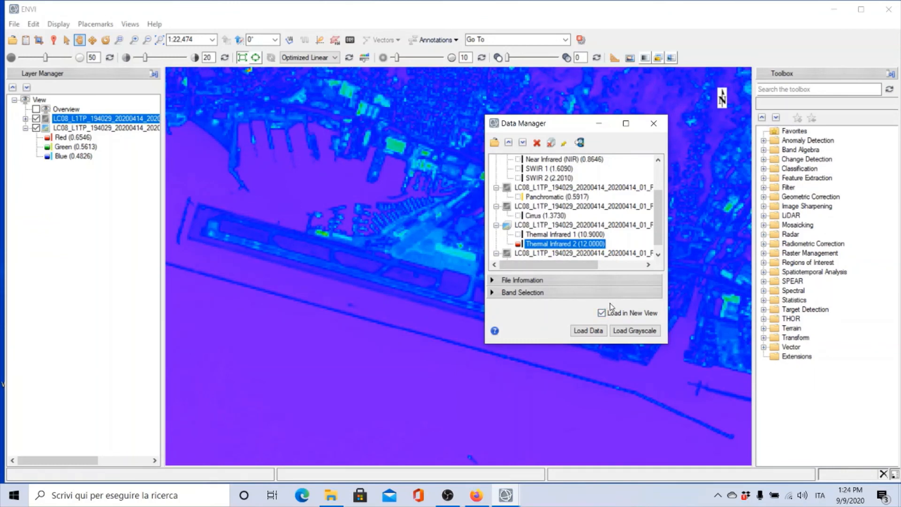
click(633, 331)
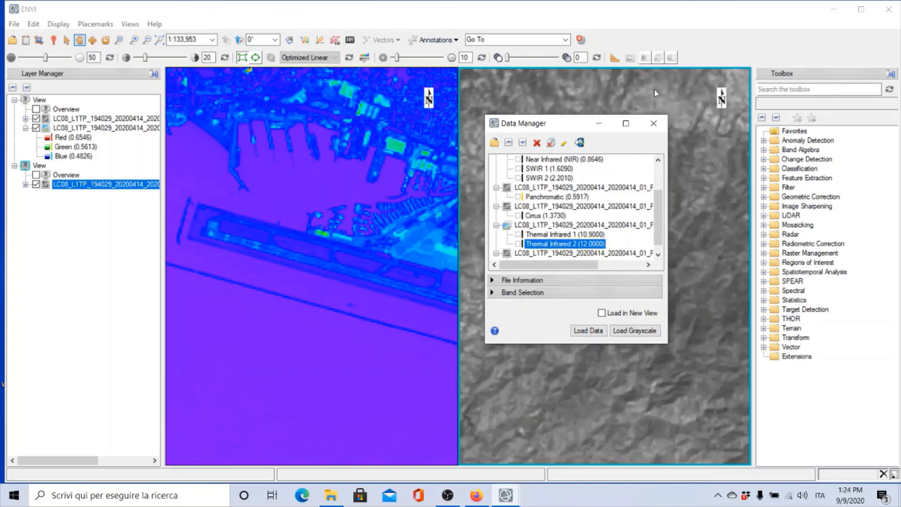
click(653, 123)
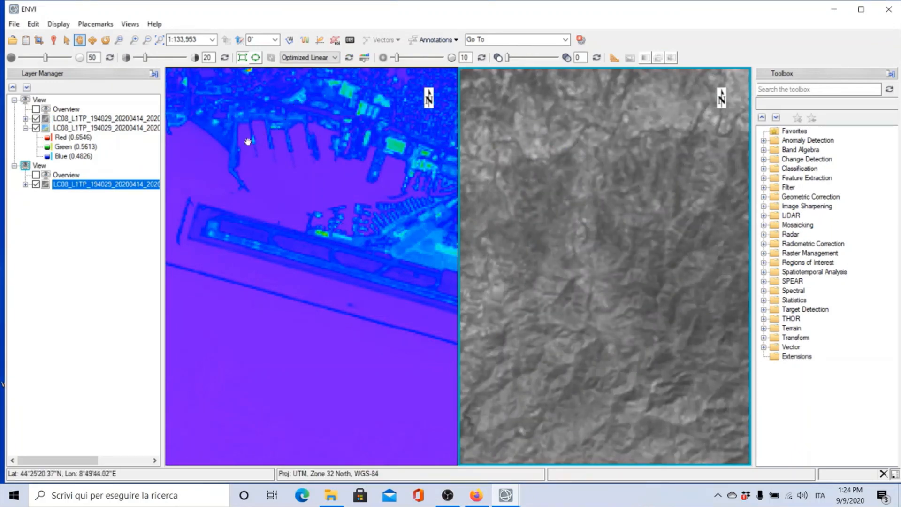
Step: Link the panchromatic and thermal views together with a Geo Link covering all views
click(298, 165)
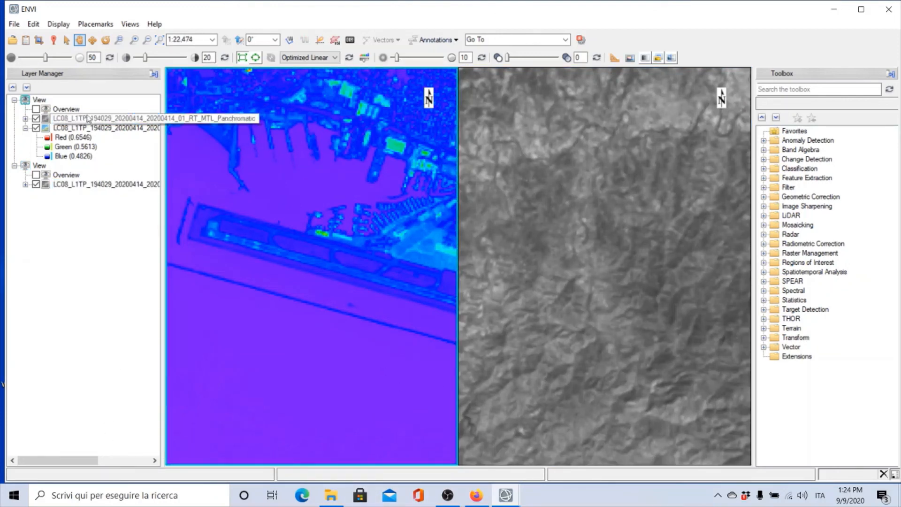
click(129, 24)
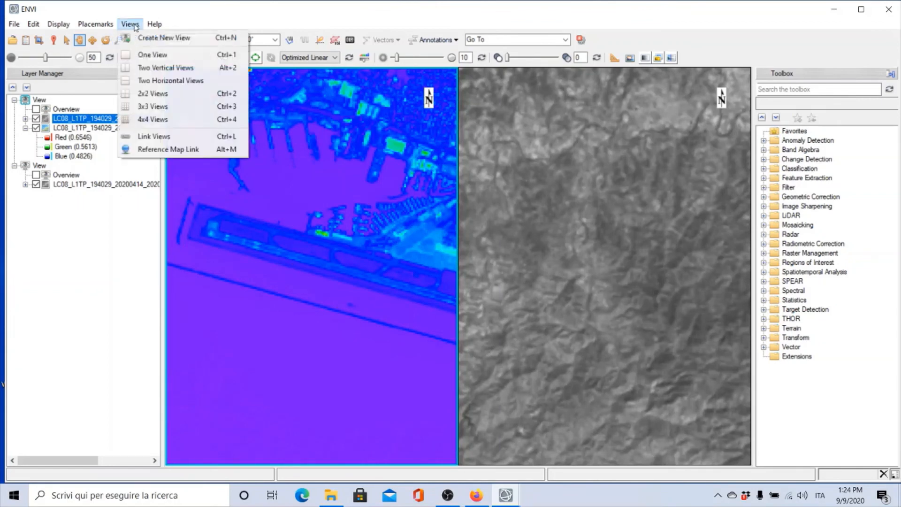
click(155, 137)
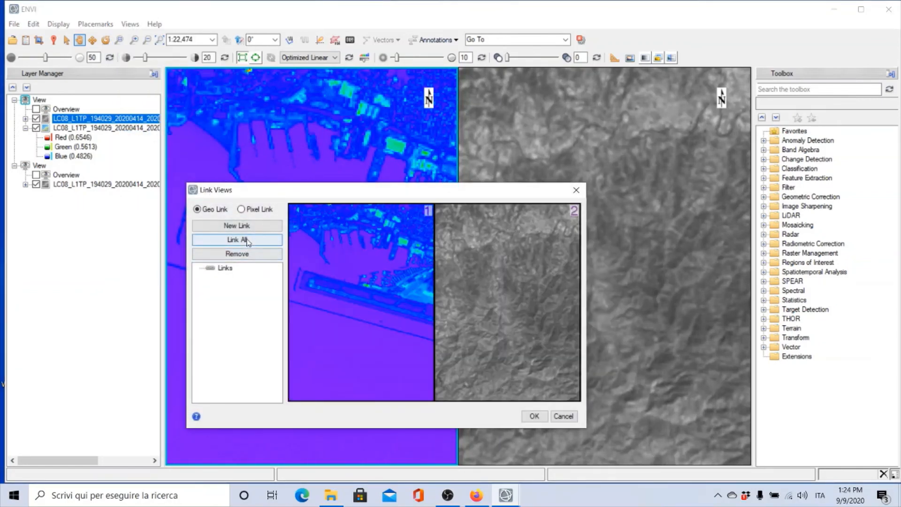
click(243, 239)
click(535, 417)
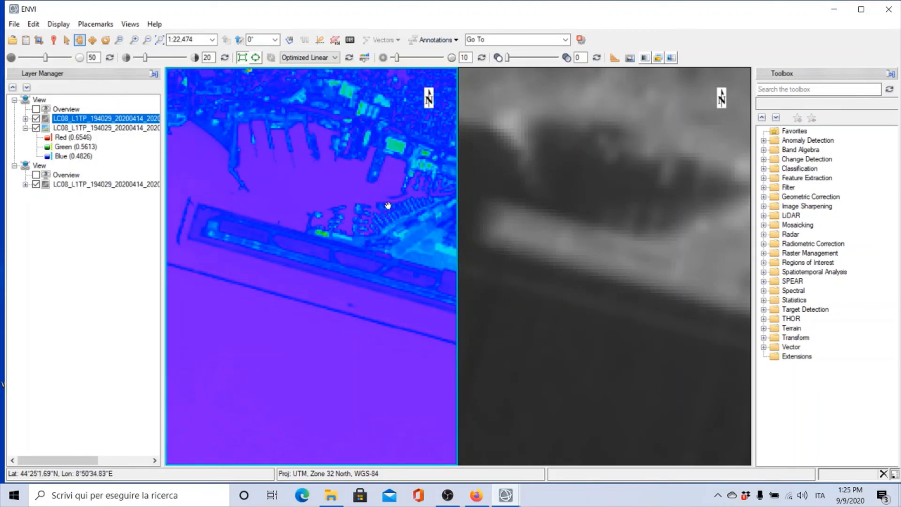
Step: Compare the airport area in the linked views and apply the Red Temperature color table to the thermal layer
scroll(388, 206, down, 1)
scroll(389, 206, down, 2)
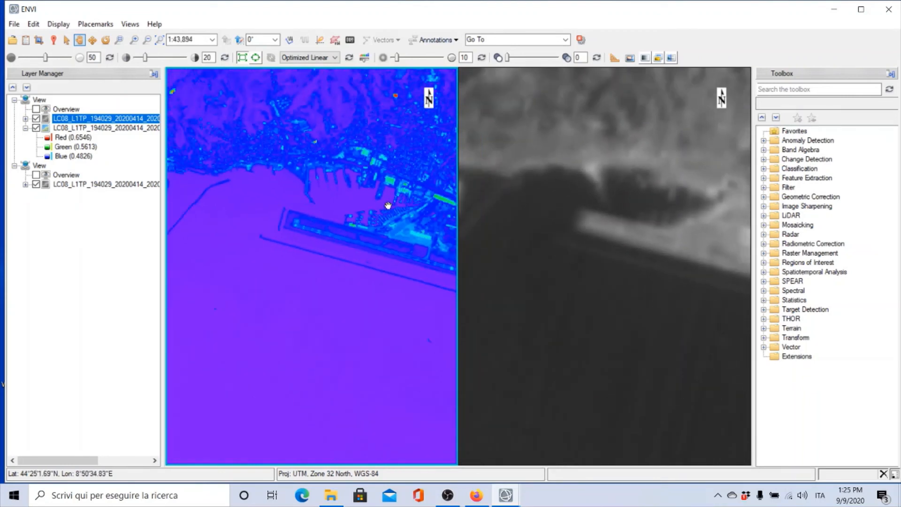
drag(388, 206, 293, 207)
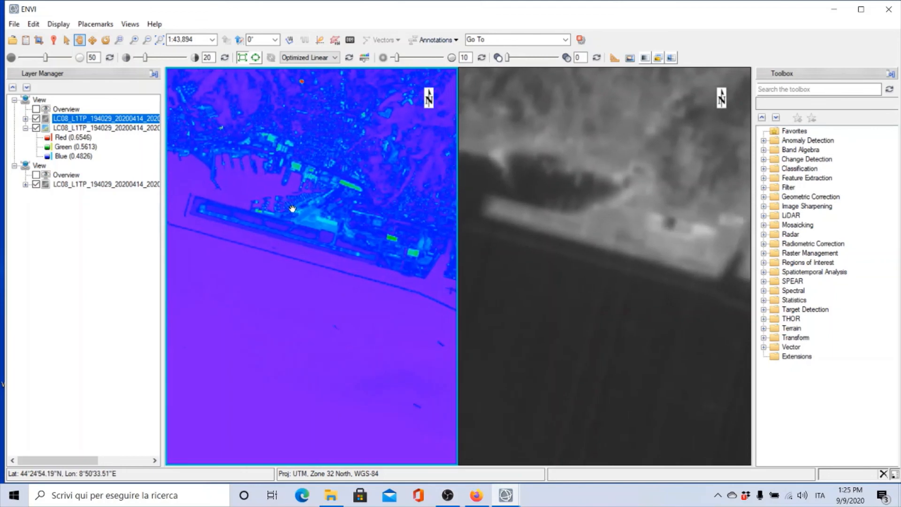
scroll(294, 208, down, 1)
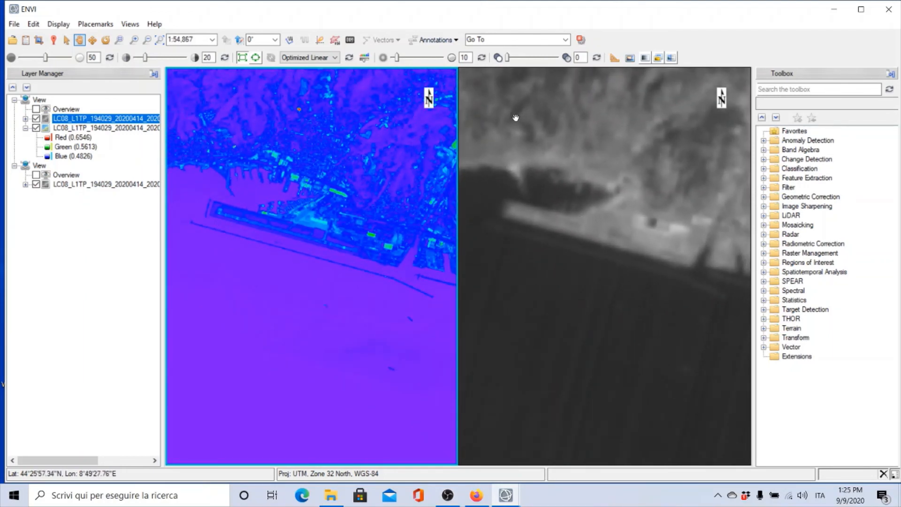
click(73, 185)
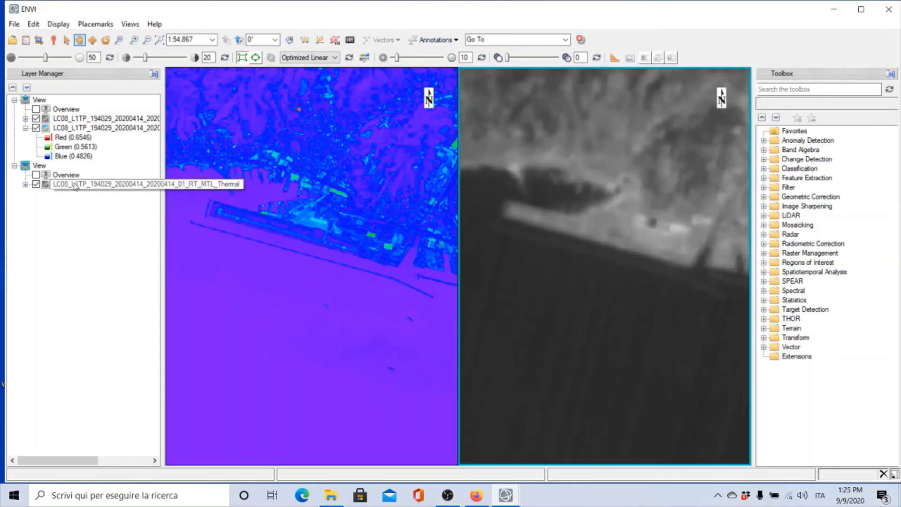
right_click(75, 185)
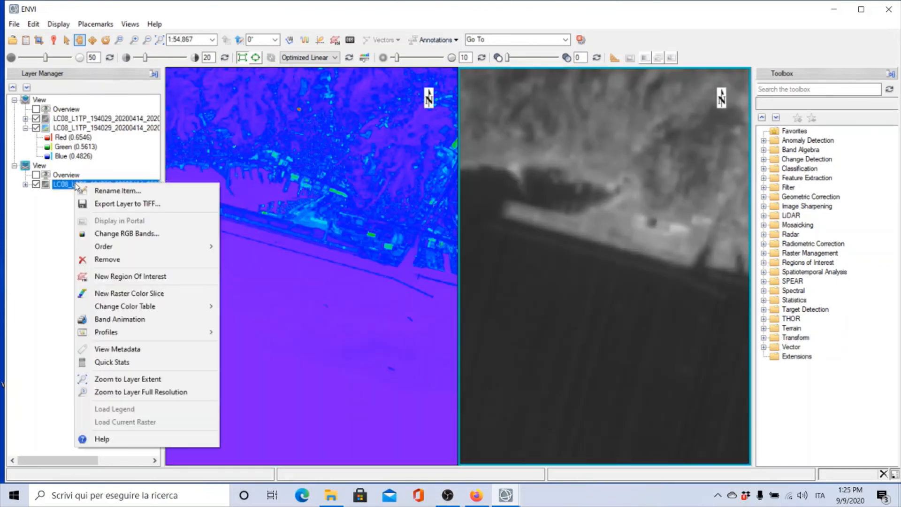
mouse_move(139, 310)
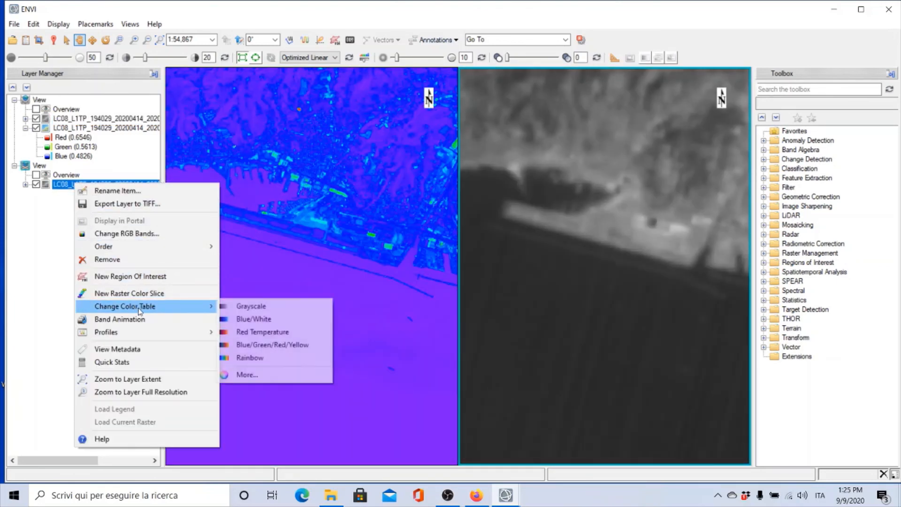
click(256, 332)
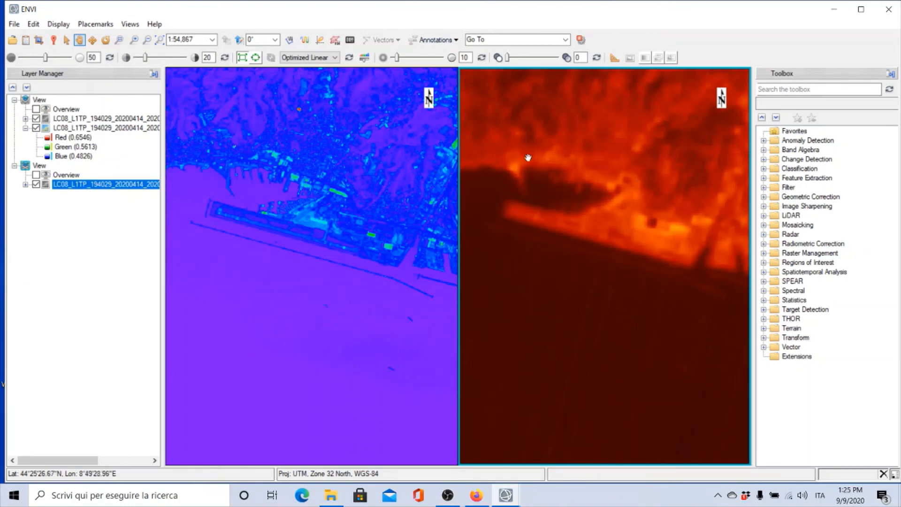
Step: Change the panchromatic layer's color table to the predefined Blue-Red table
drag(585, 168, 584, 256)
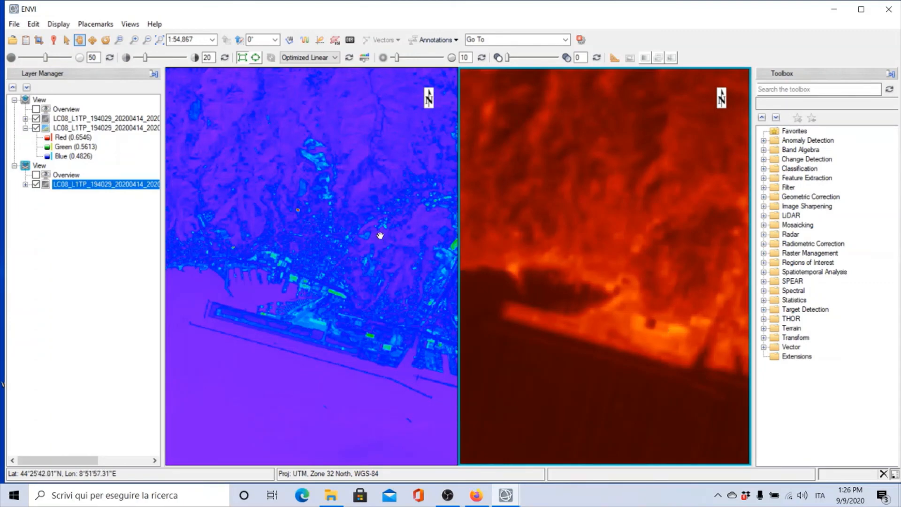
click(94, 118)
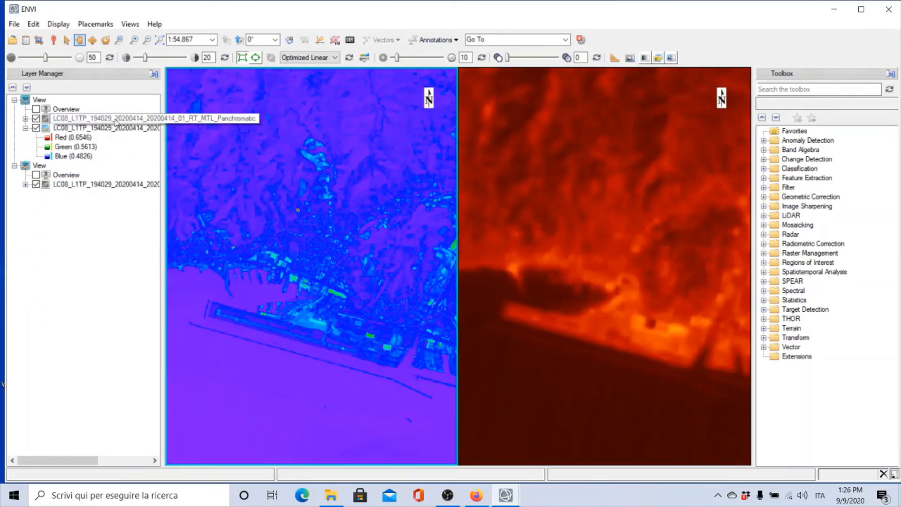
right_click(115, 119)
mouse_move(196, 243)
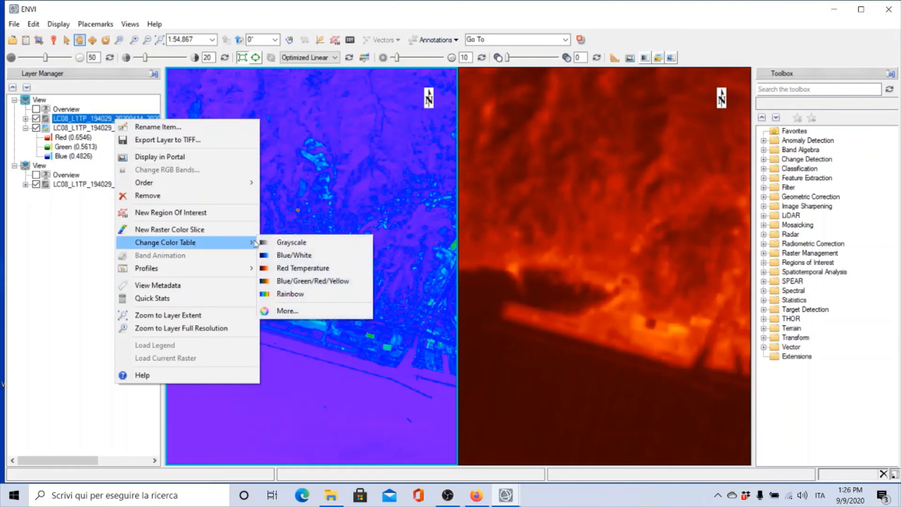
click(295, 310)
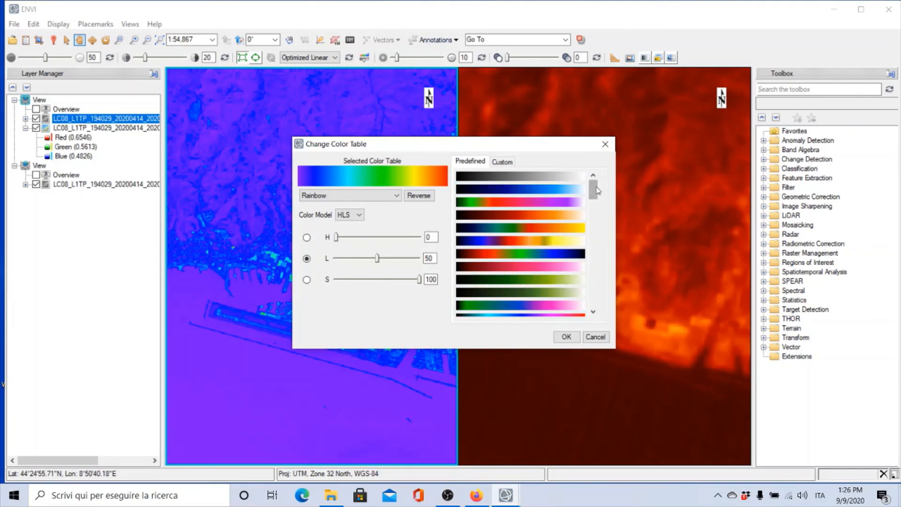
drag(594, 190, 595, 236)
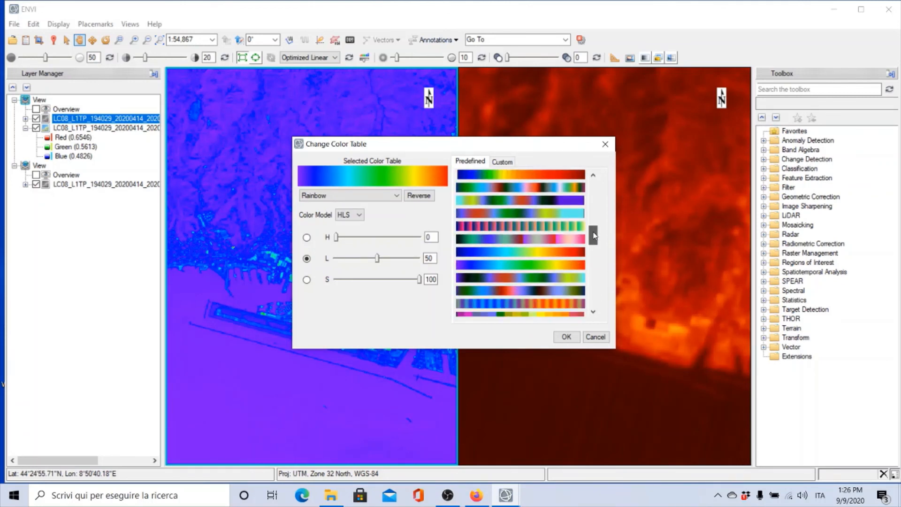
click(474, 254)
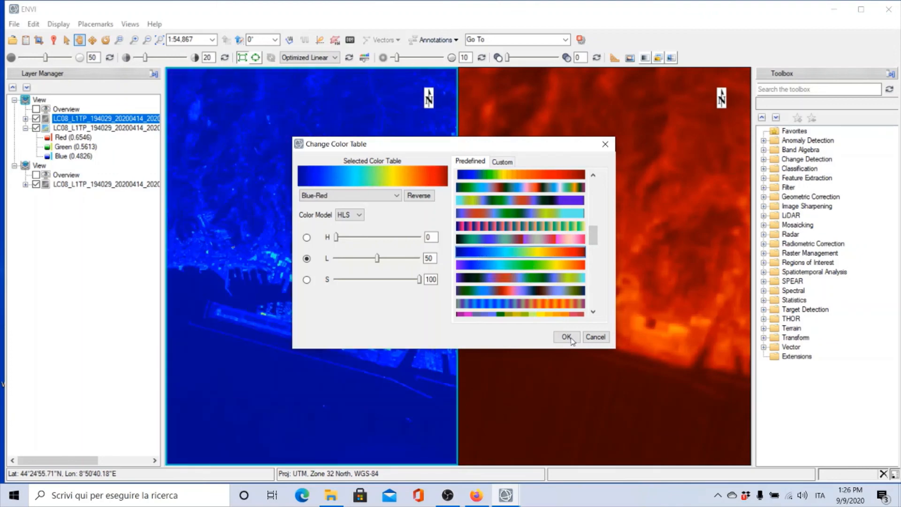
click(566, 337)
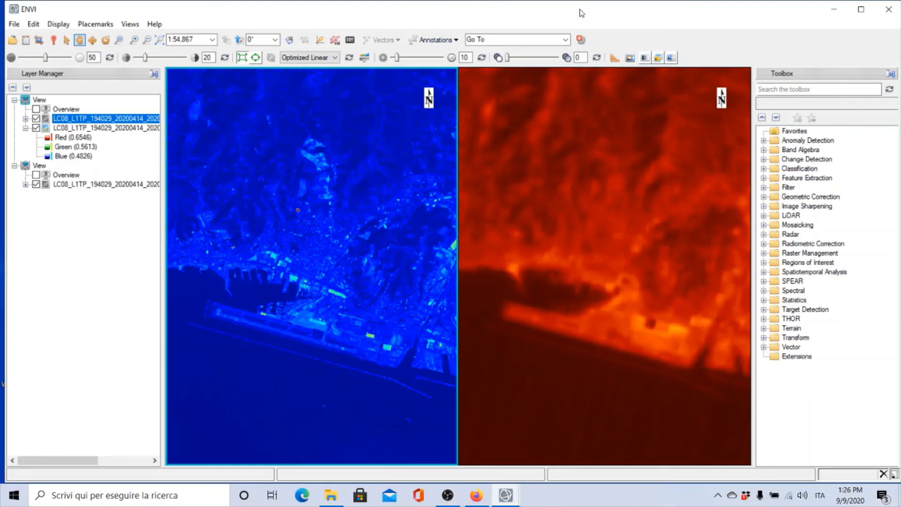
Step: Exit the application
click(13, 26)
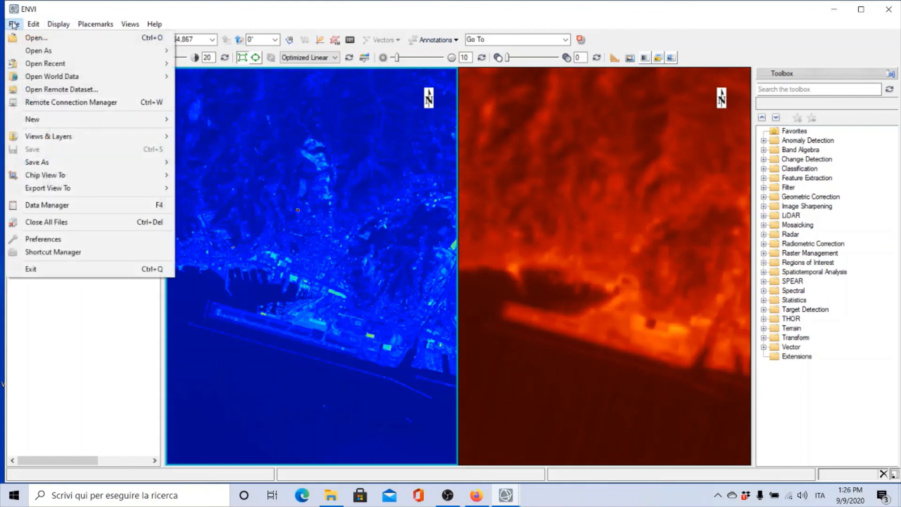
click(35, 271)
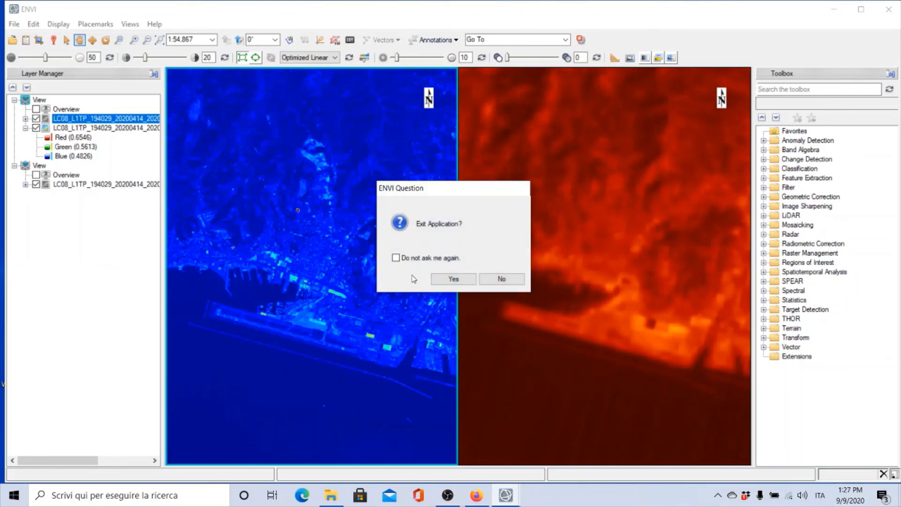